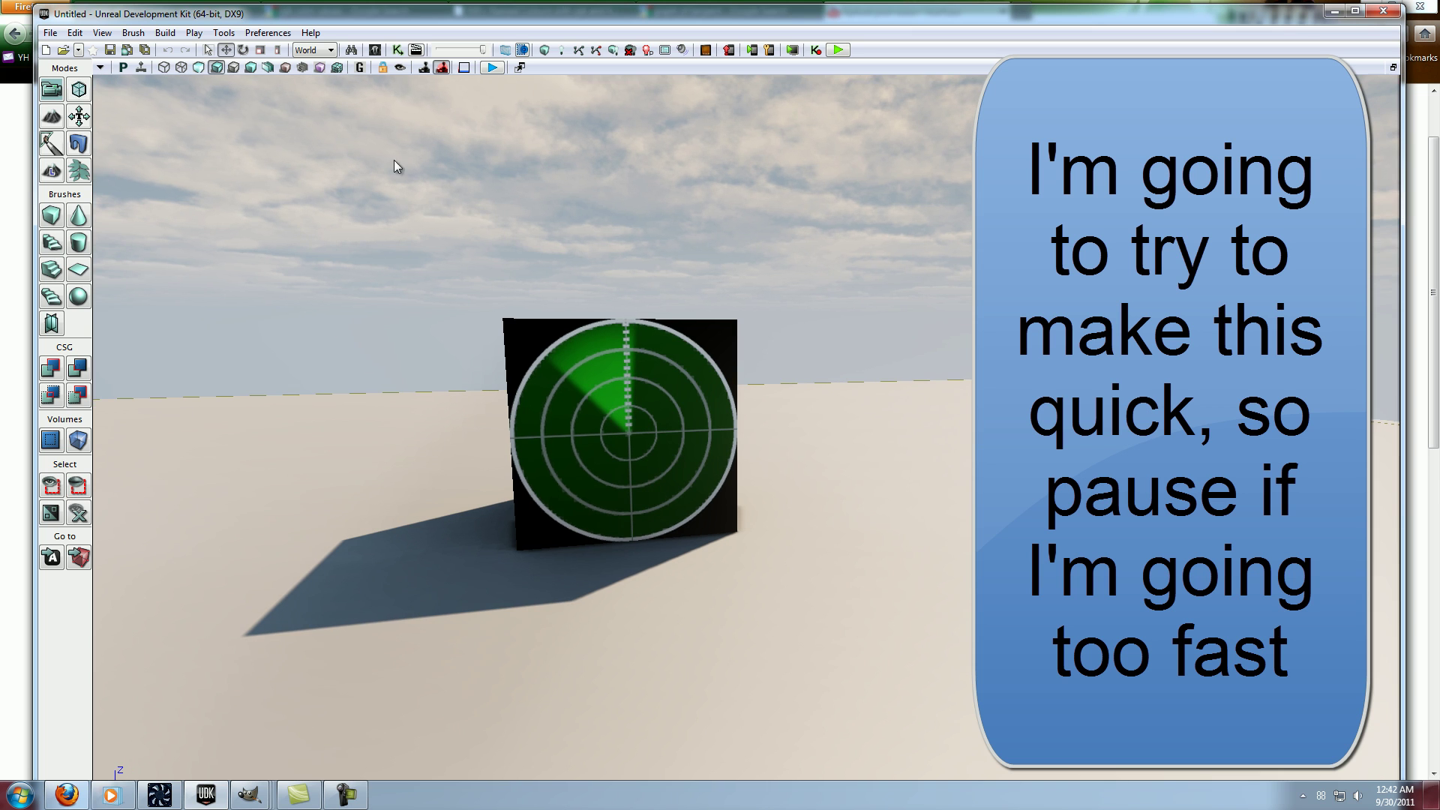
# Maximize the editor window and view the finished animated radar cube up close.
pyautogui.doubleClick(415, 15)
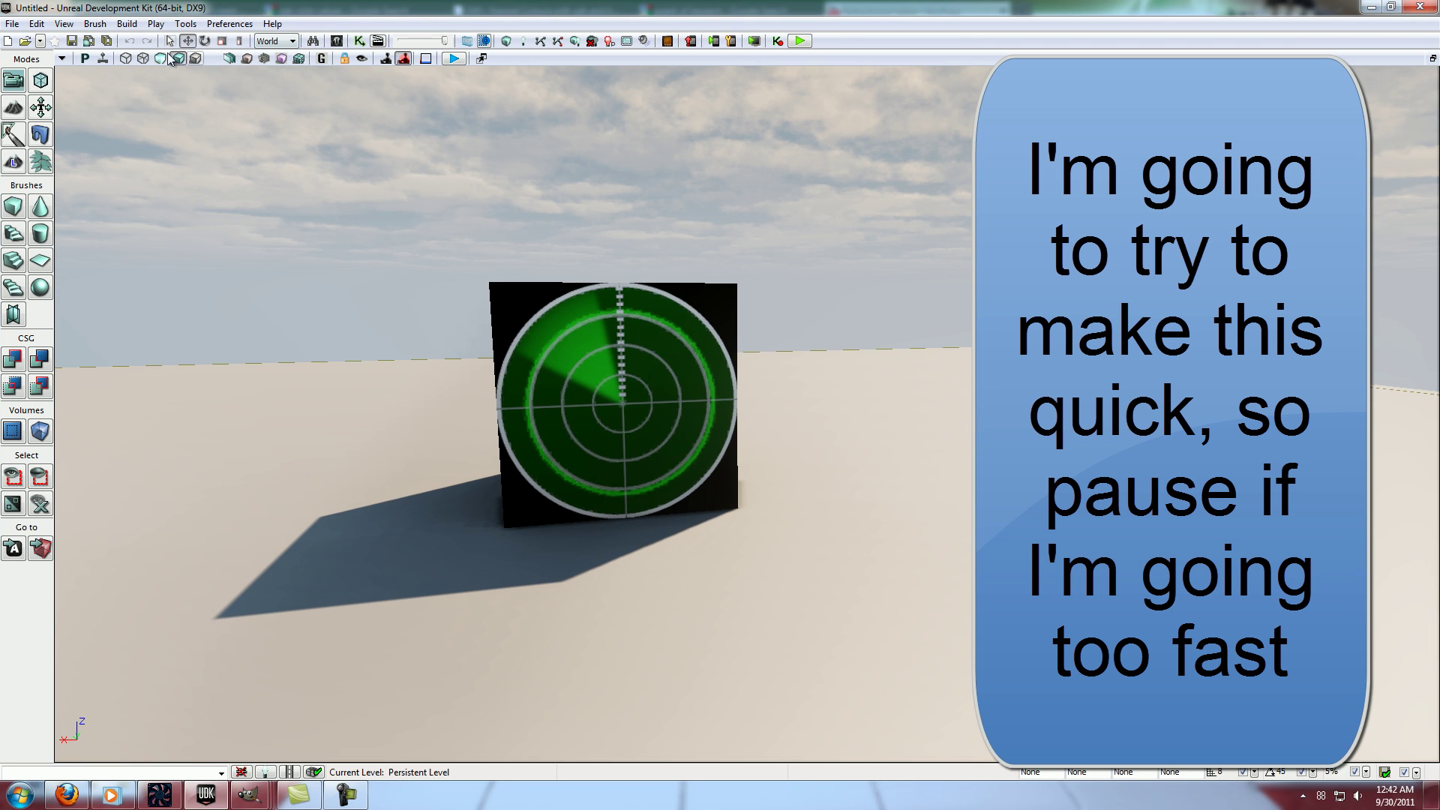
pyautogui.click(103, 59)
pyautogui.moveTo(586, 420); pyautogui.dragTo(500, 56)
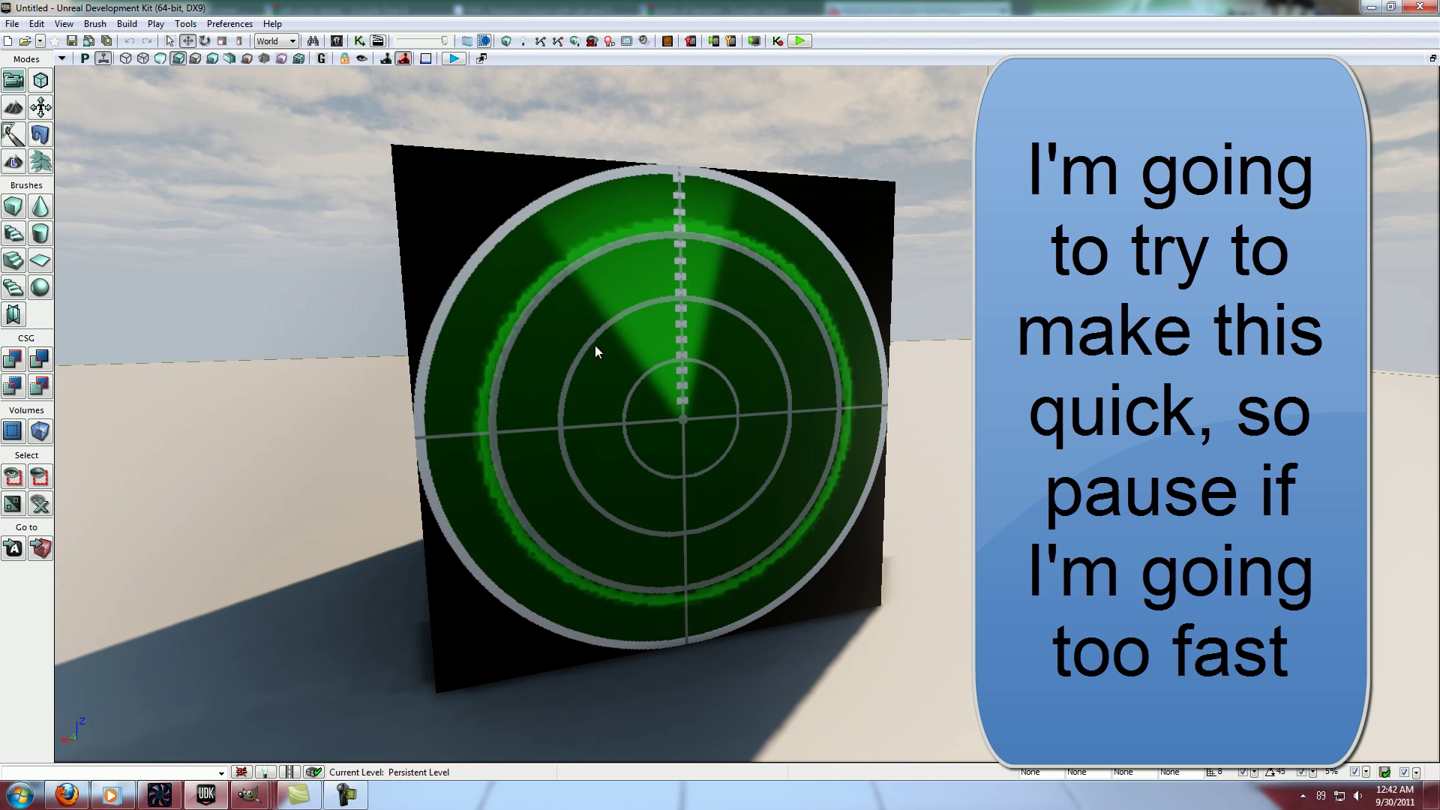
pyautogui.moveTo(659, 265); pyautogui.dragTo(629, 354)
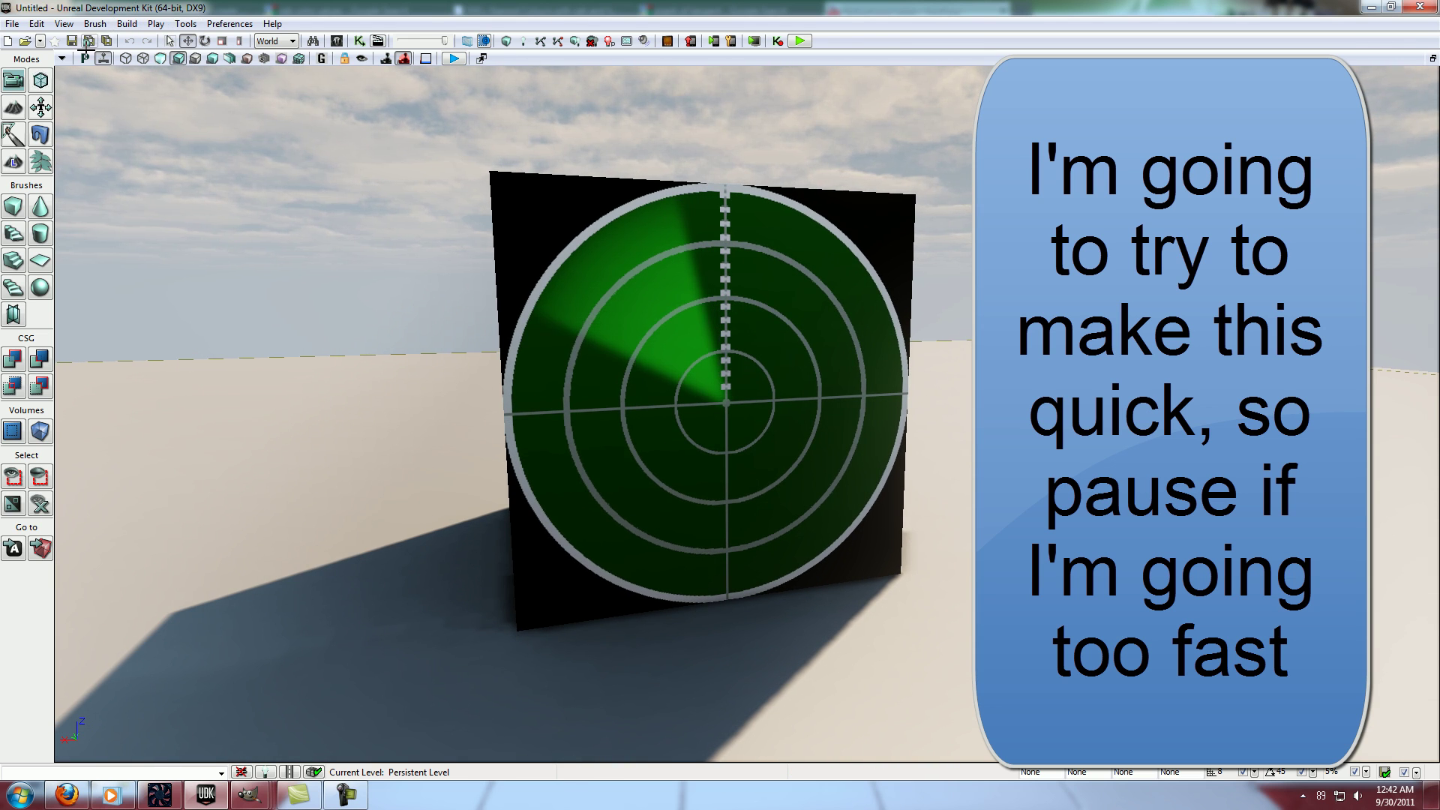
# Open the Radar2_Mat material for editing and add a RadialGradient_White texture sample well away from the material's main node.
pyautogui.click(337, 41)
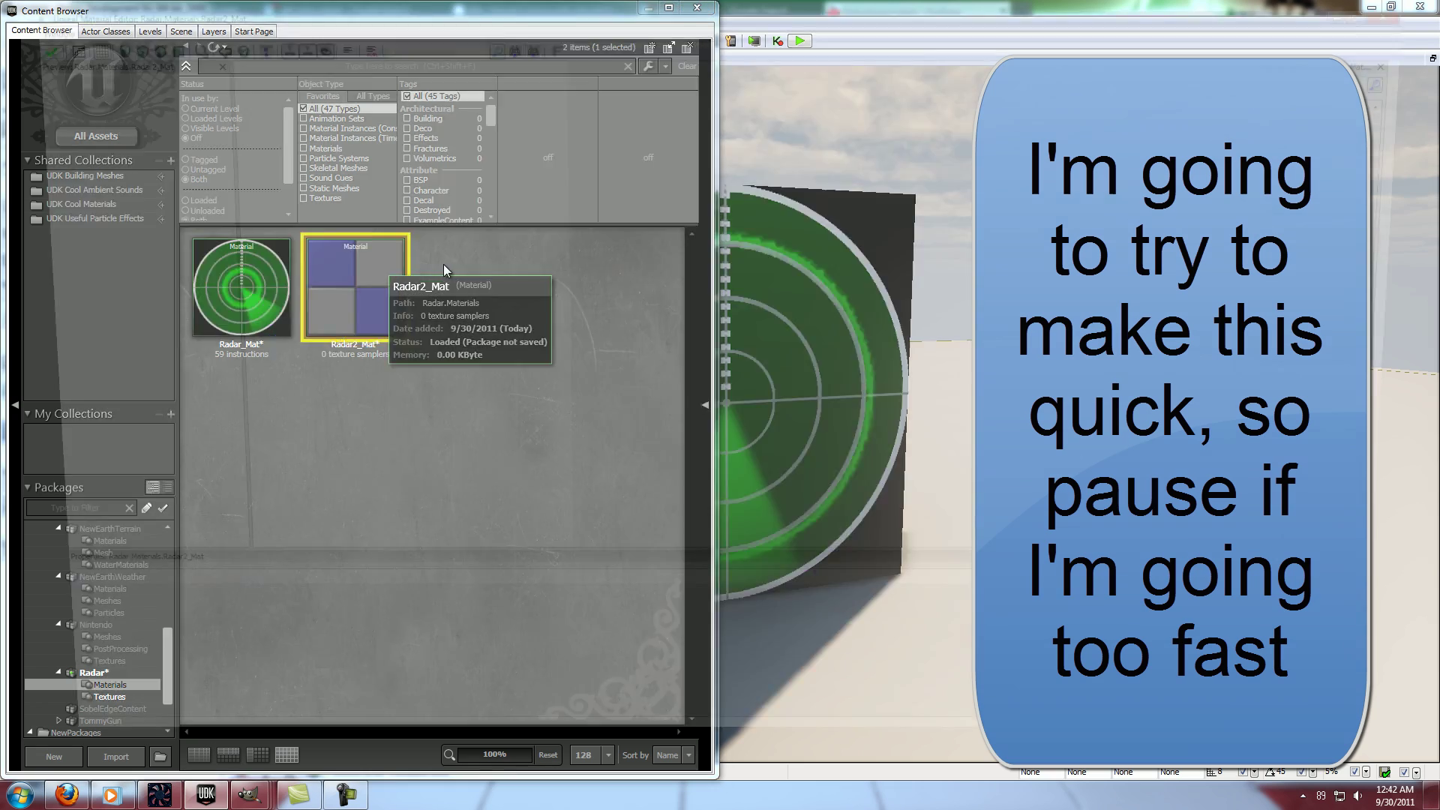
pyautogui.doubleClick(444, 264)
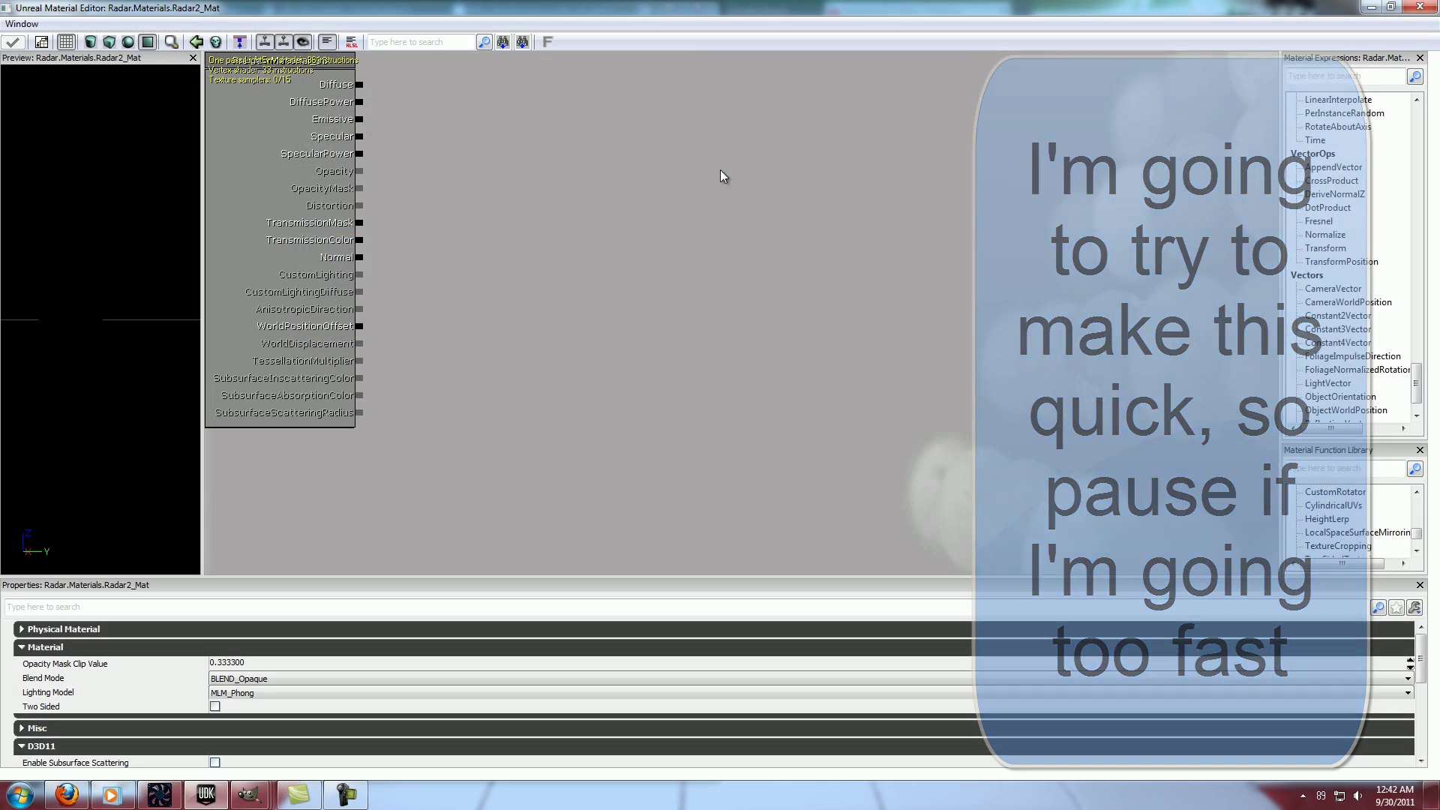
pyautogui.click(109, 697)
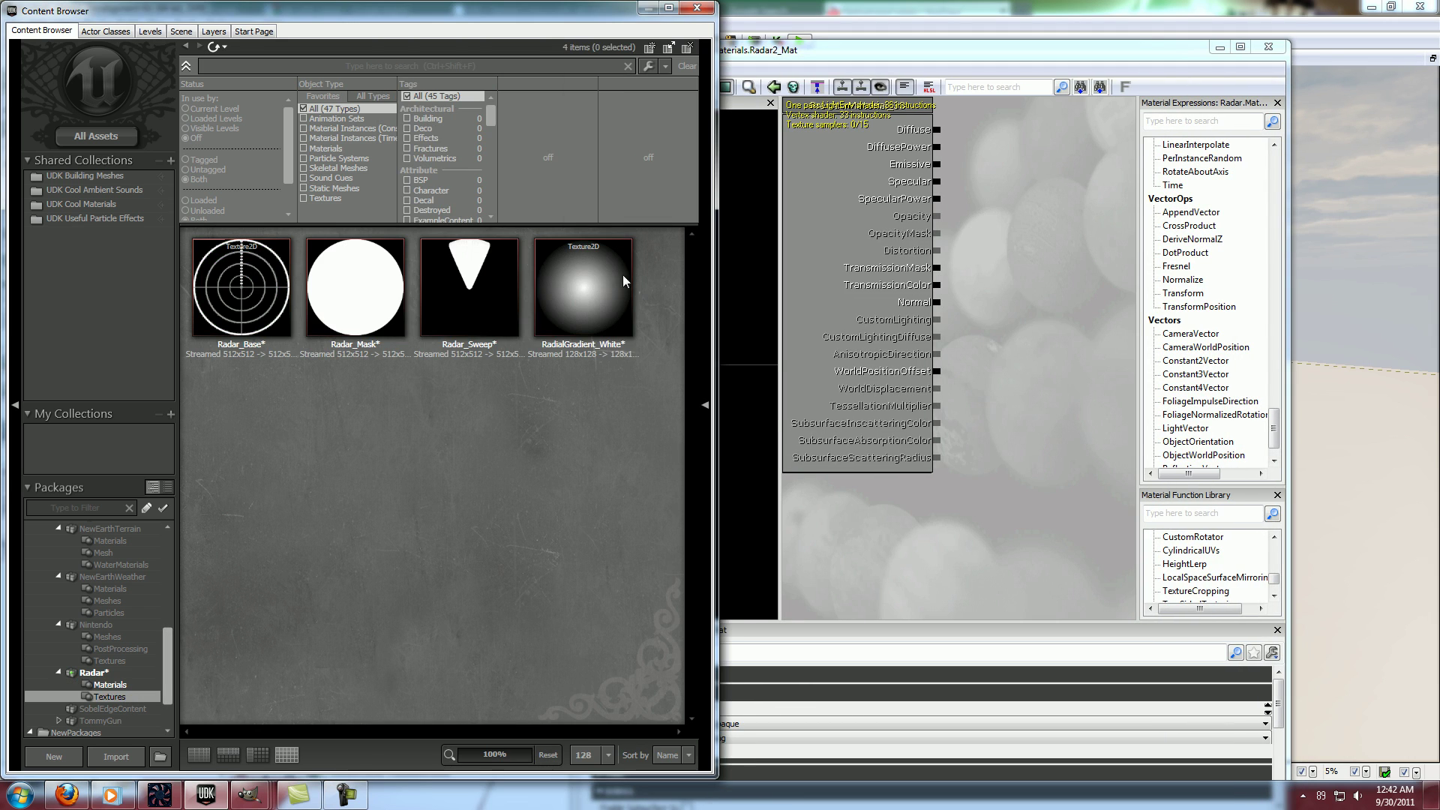
pyautogui.moveTo(620, 278); pyautogui.dragTo(1056, 283)
pyautogui.doubleClick(1052, 51)
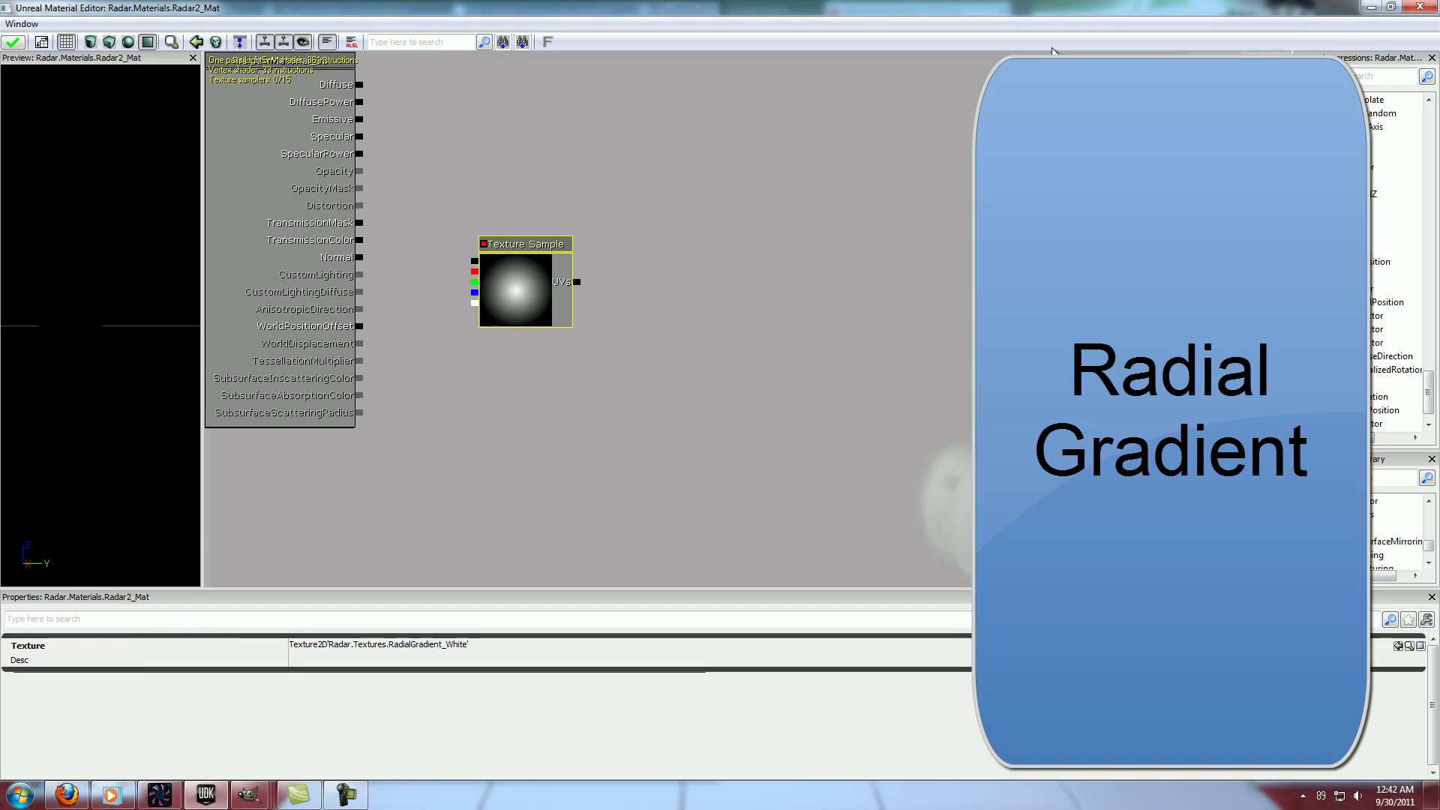
pyautogui.moveTo(510, 289); pyautogui.dragTo(842, 129)
pyautogui.click(853, 277)
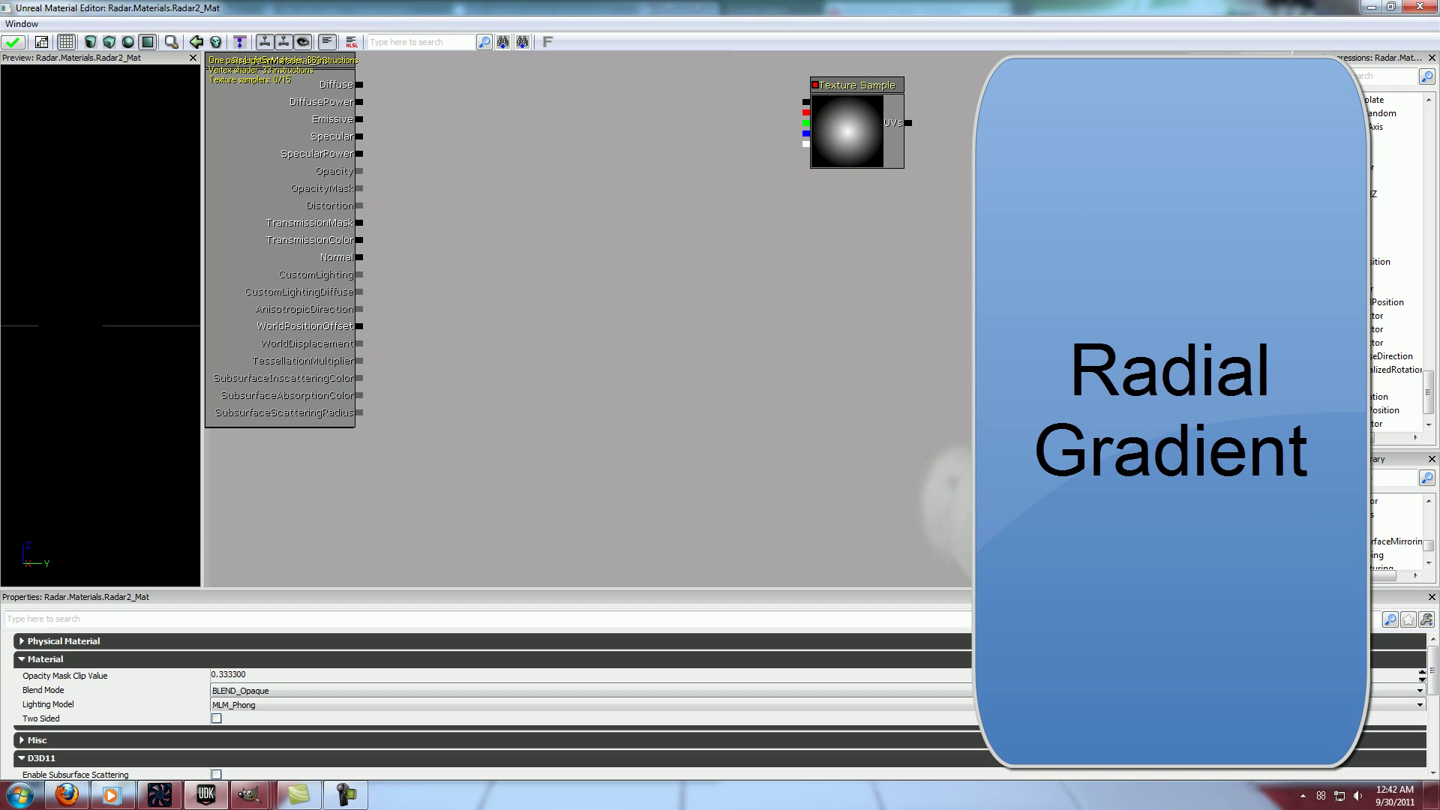
# Switch to GIMP, try a Radial-shaped blend from the centre of the RadialGradient_White image, undo it, and return to the material editor.
pyautogui.moveTo(248, 788)
pyautogui.click(600, 713)
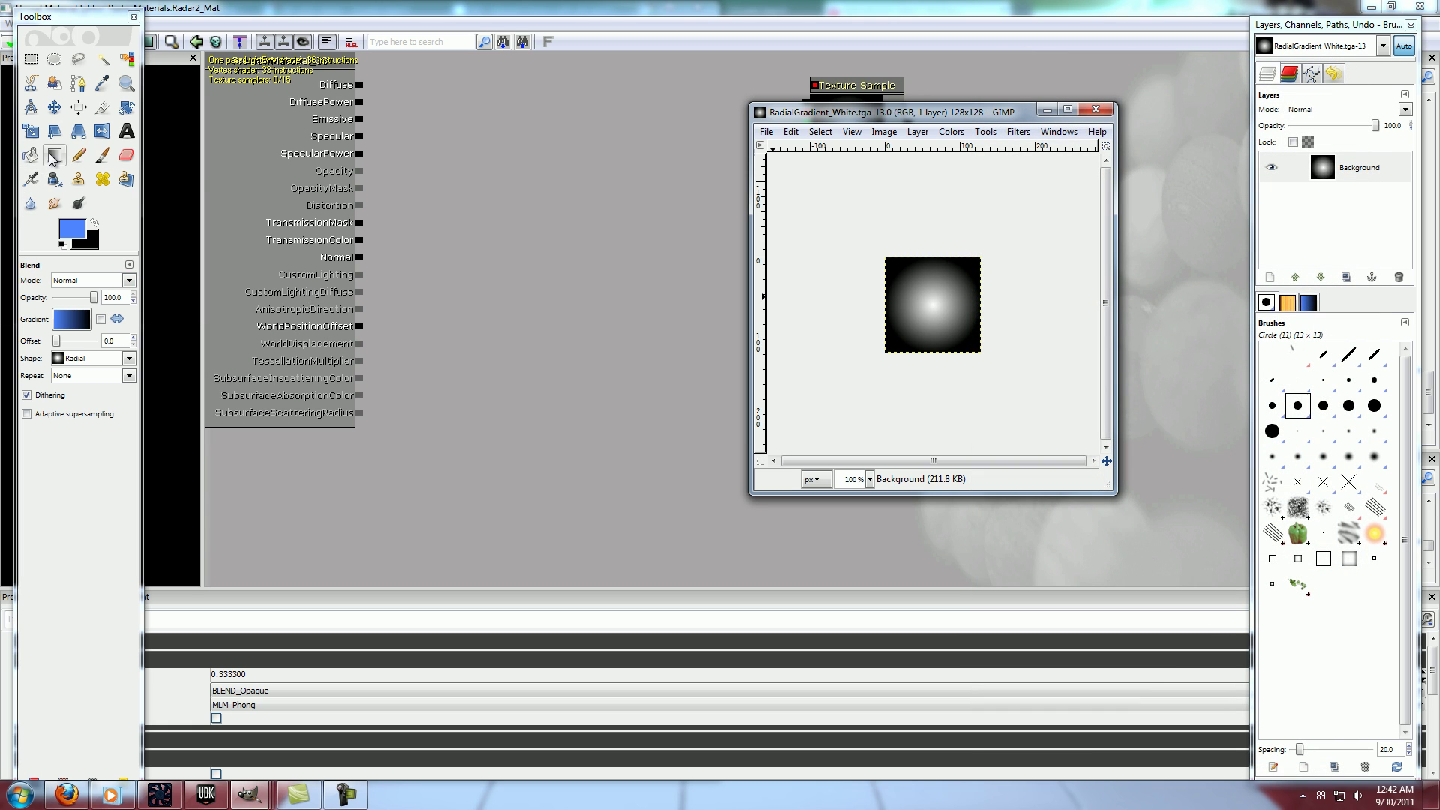
pyautogui.click(67, 363)
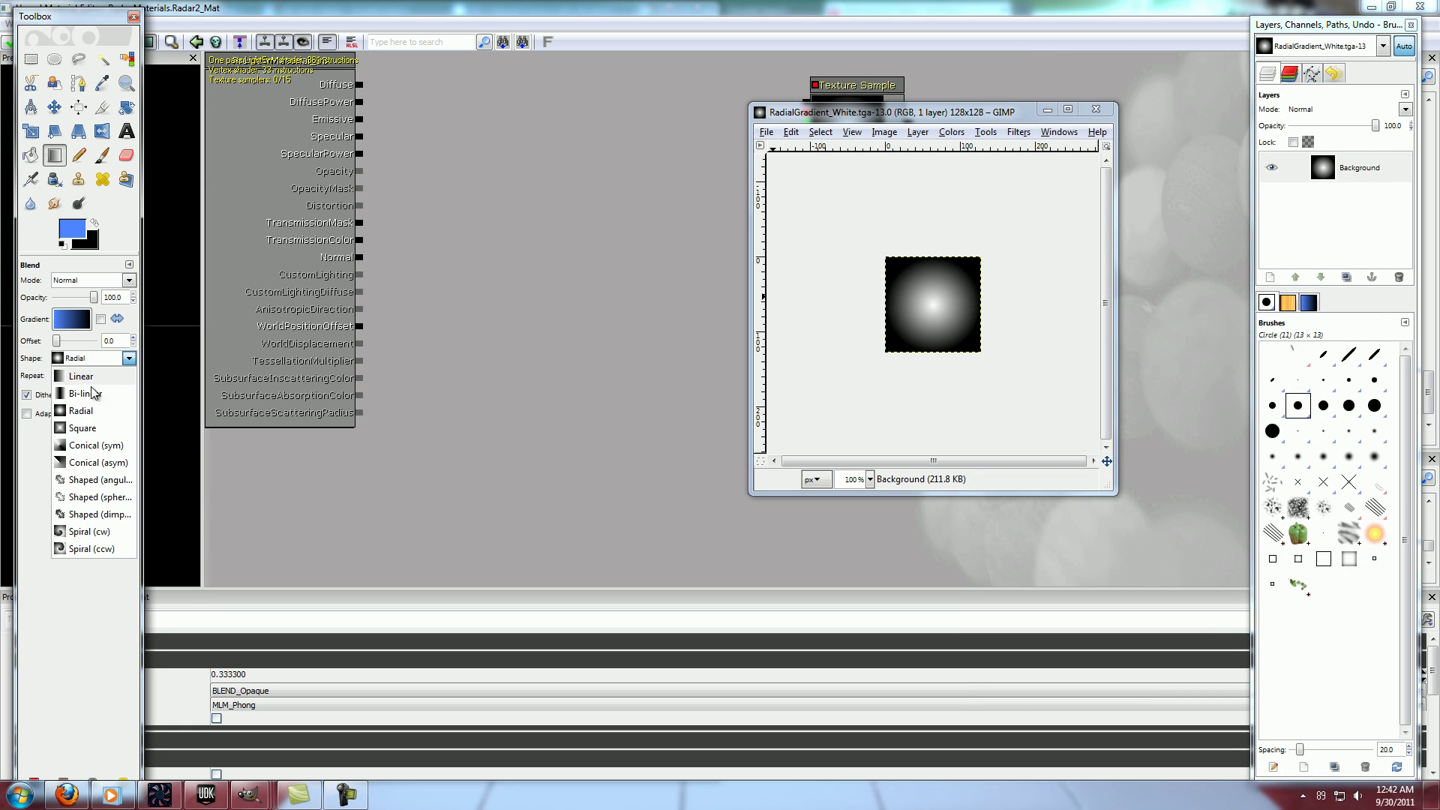
pyautogui.click(100, 412)
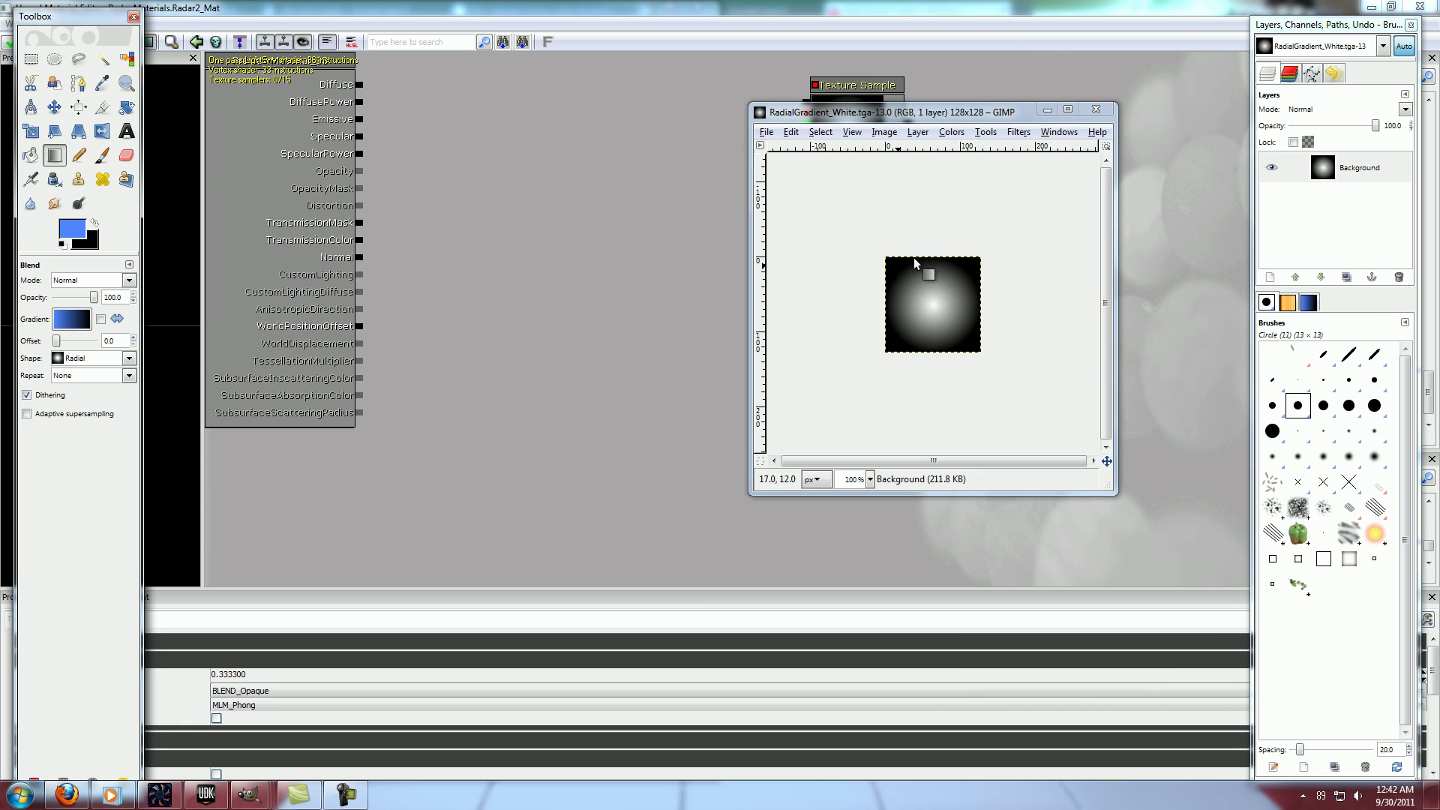
pyautogui.moveTo(930, 304); pyautogui.dragTo(979, 319)
pyautogui.hotkey('ctrl', 'z')
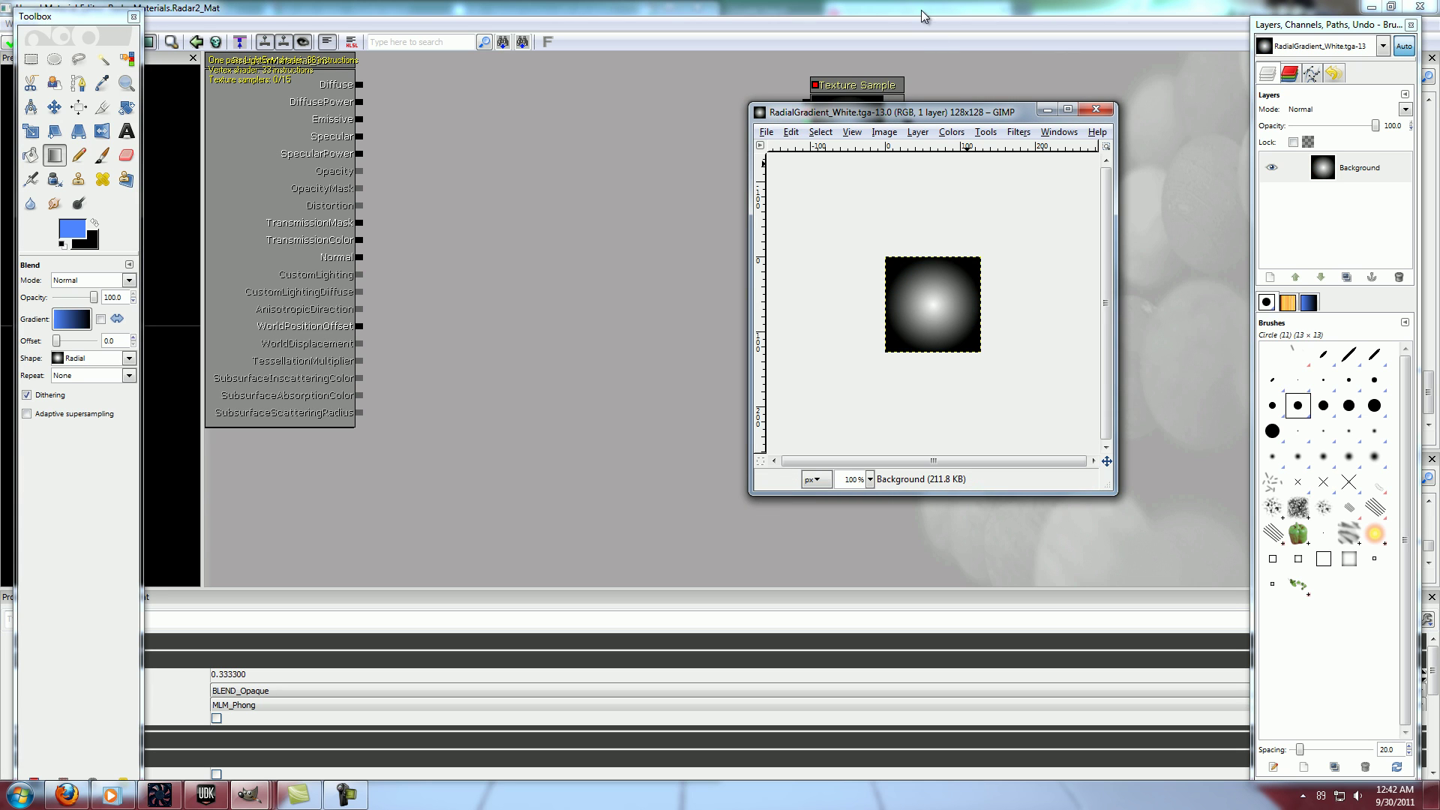
pyautogui.click(877, 3)
# Add a Multiply node beside the gradient texture sample and connect the texture's combined colour output to Multiply's A input.
pyautogui.moveTo(1006, 202); pyautogui.dragTo(1027, 303)
pyautogui.keyDown('ctrl'); pyautogui.moveTo(905, 244); pyautogui.dragTo(973, 209); pyautogui.keyUp('ctrl')
pyautogui.moveTo(1019, 260); pyautogui.dragTo(965, 297)
pyautogui.moveTo(901, 231); pyautogui.dragTo(996, 173)
pyautogui.click(872, 297)
pyautogui.moveTo(1156, 127); pyautogui.dragTo(1052, 134)
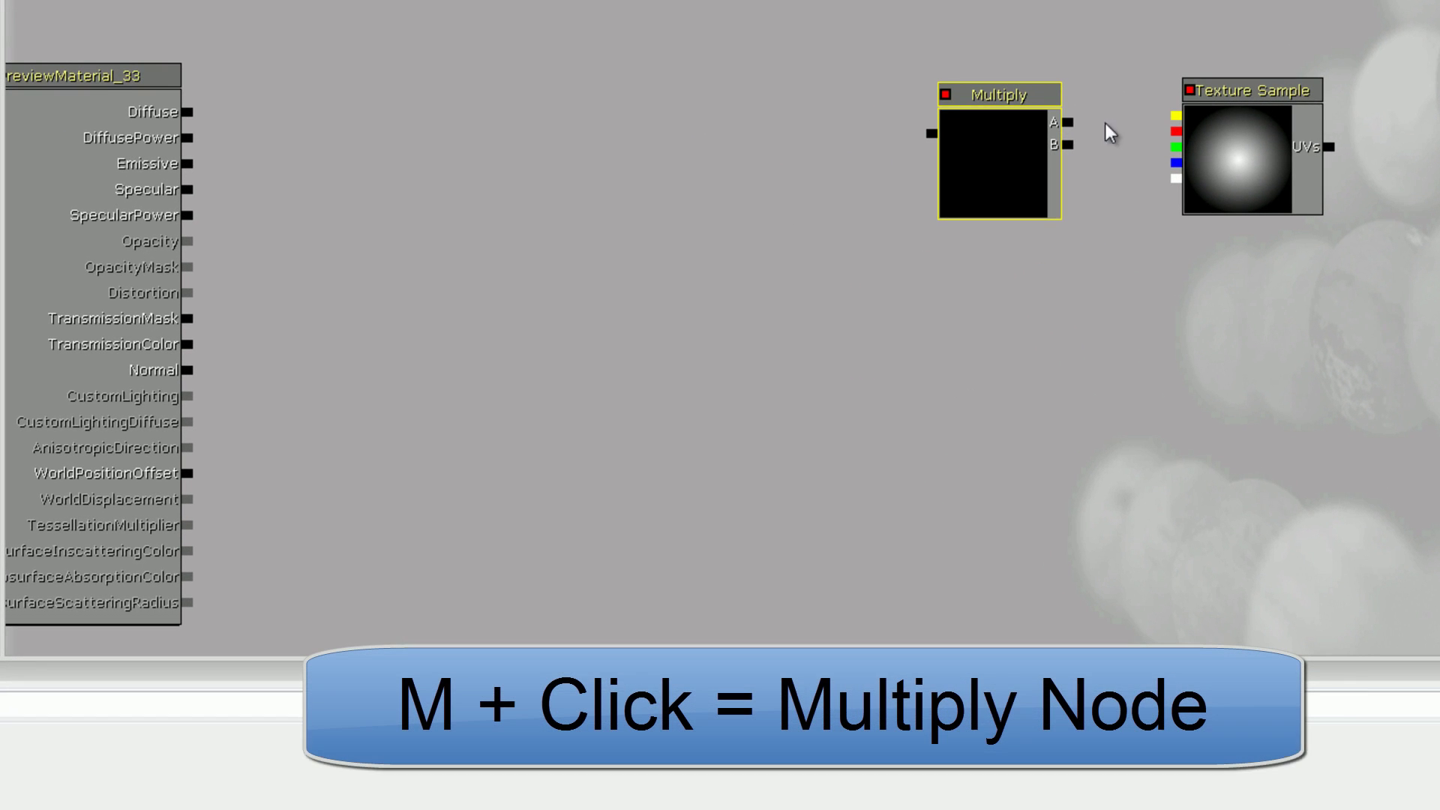
# Add a constant below the texture sample, connect it to Multiply's B input, and set its value to 10.
pyautogui.click(1192, 310)
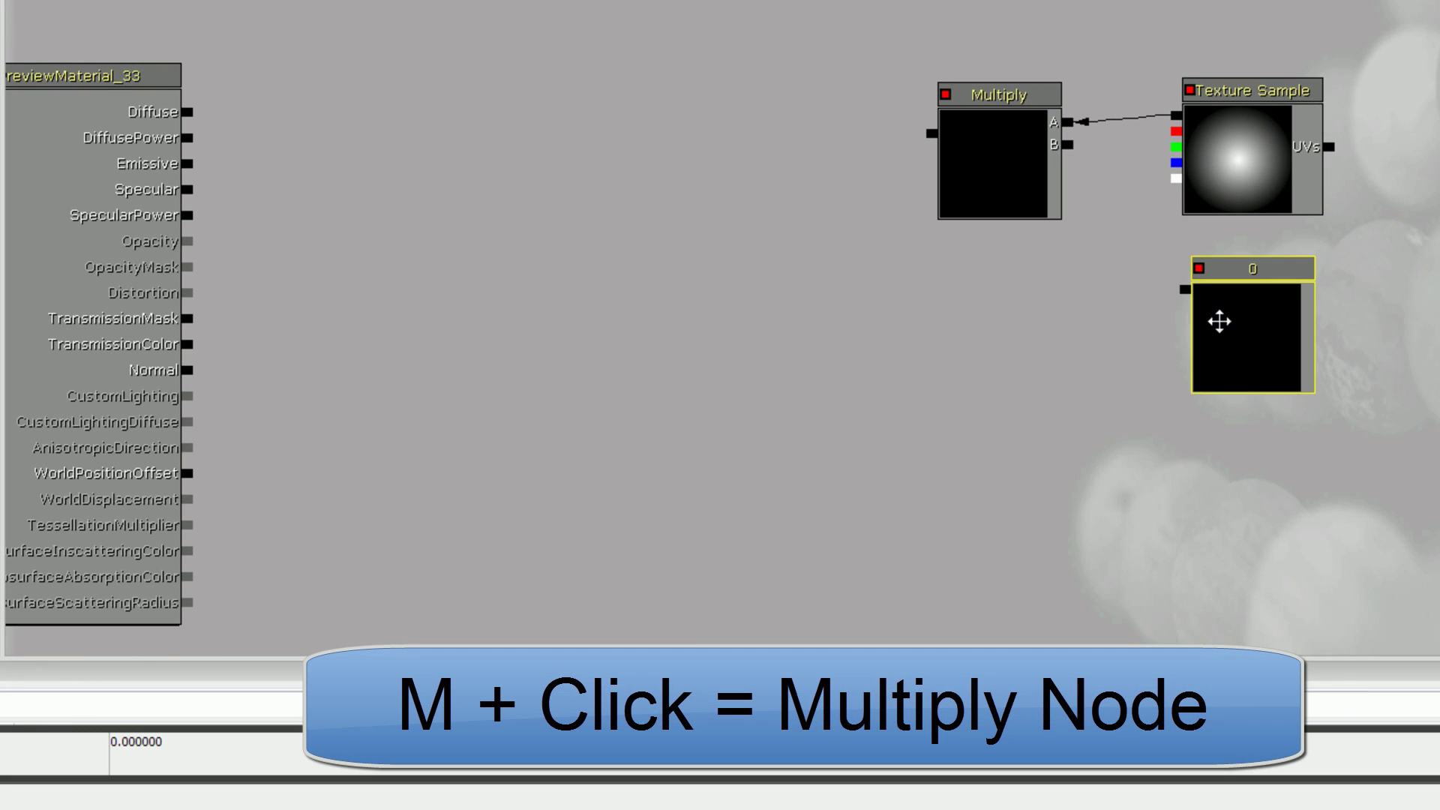
pyautogui.moveTo(1218, 321); pyautogui.dragTo(1068, 145)
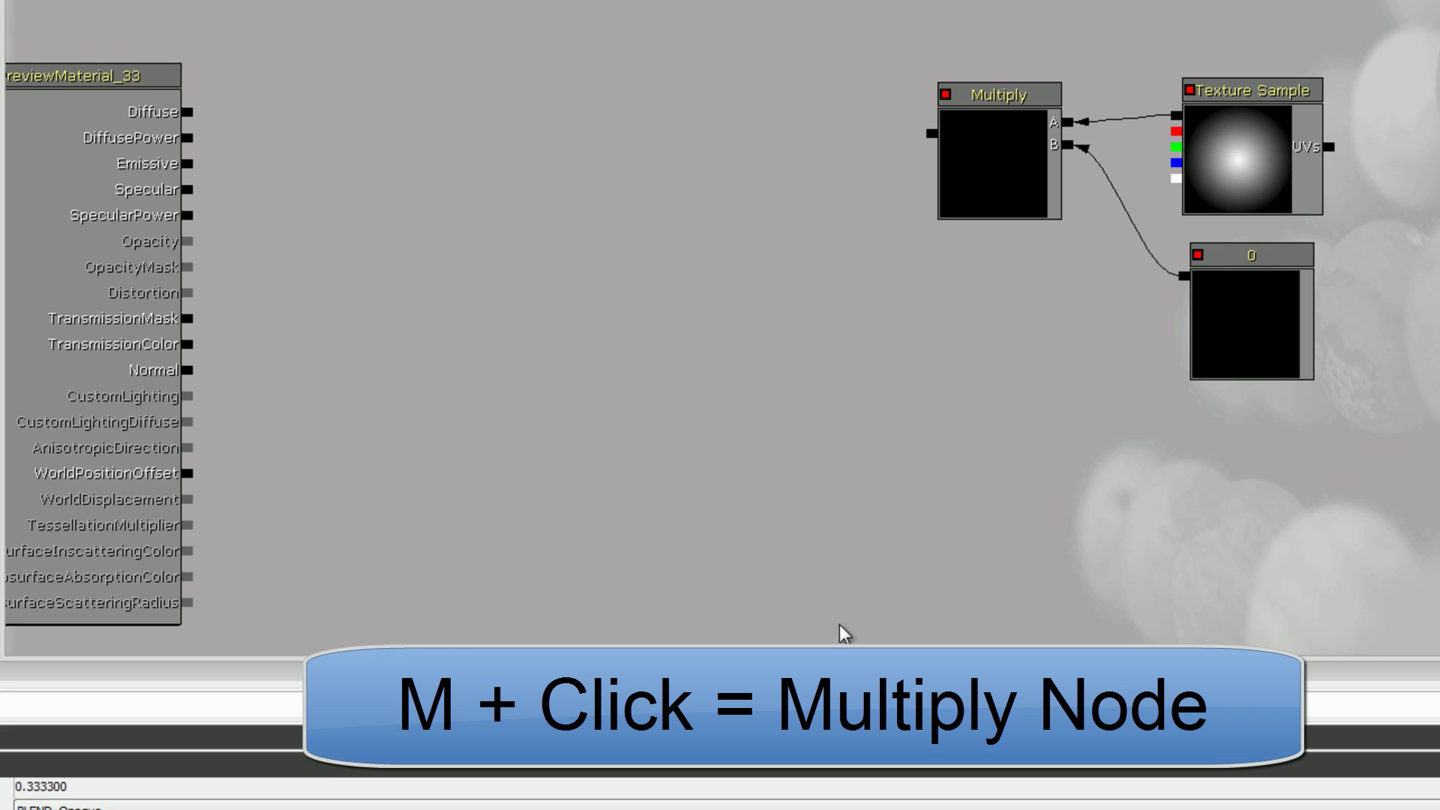
pyautogui.click(1278, 313)
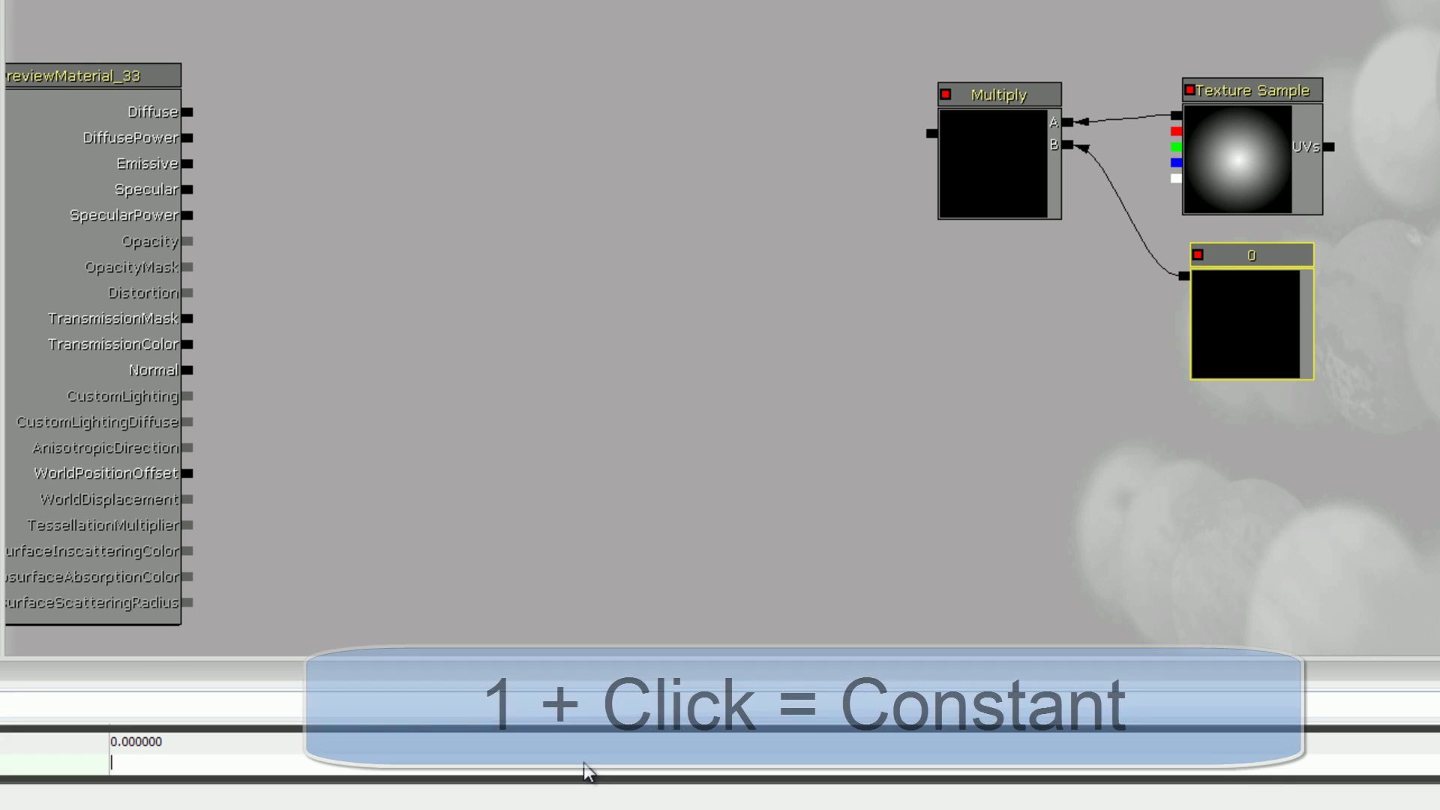
pyautogui.click(587, 773)
pyautogui.write('10')
pyautogui.press('Return')
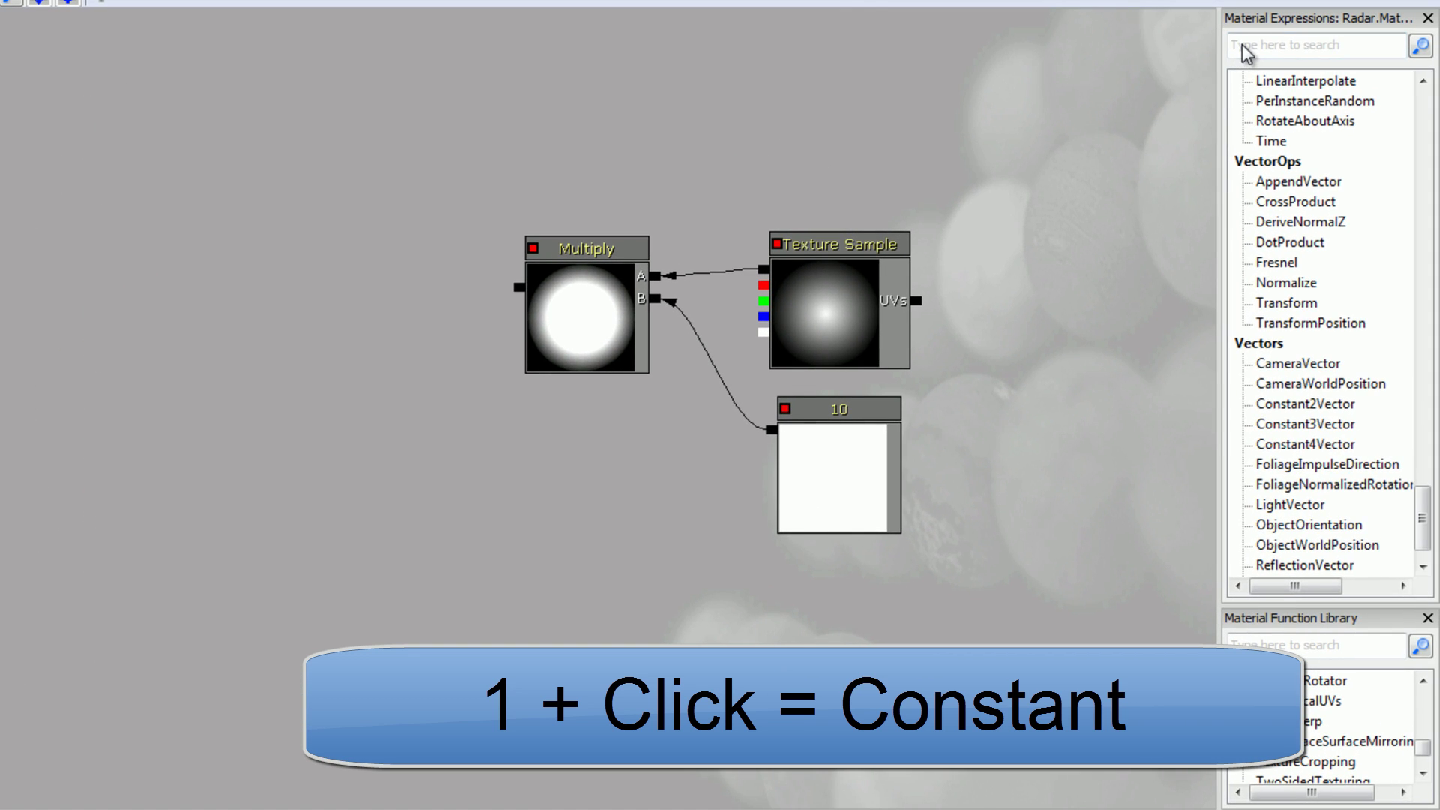
# Add a Power node beside the Multiply node and connect the Multiply output to its Base input.
pyautogui.click(1243, 45)
pyautogui.write('power')
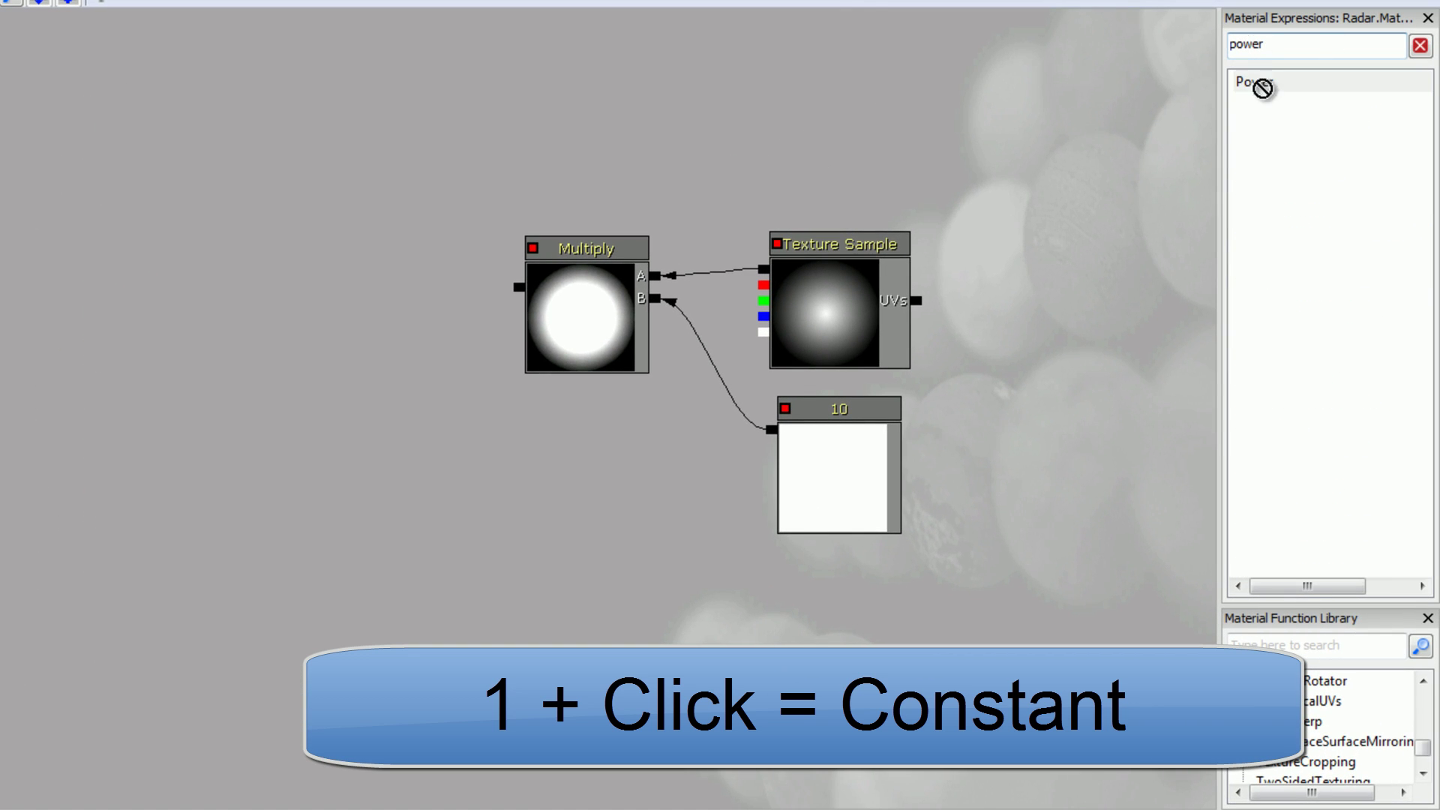
pyautogui.moveTo(1267, 87); pyautogui.dragTo(378, 322)
pyautogui.moveTo(519, 287); pyautogui.dragTo(460, 283)
pyautogui.click(457, 284)
# Add a constant below the Multiply node, connect it to Power's Exp input, and set its value to 10.
pyautogui.press('1')
pyautogui.click(529, 425)
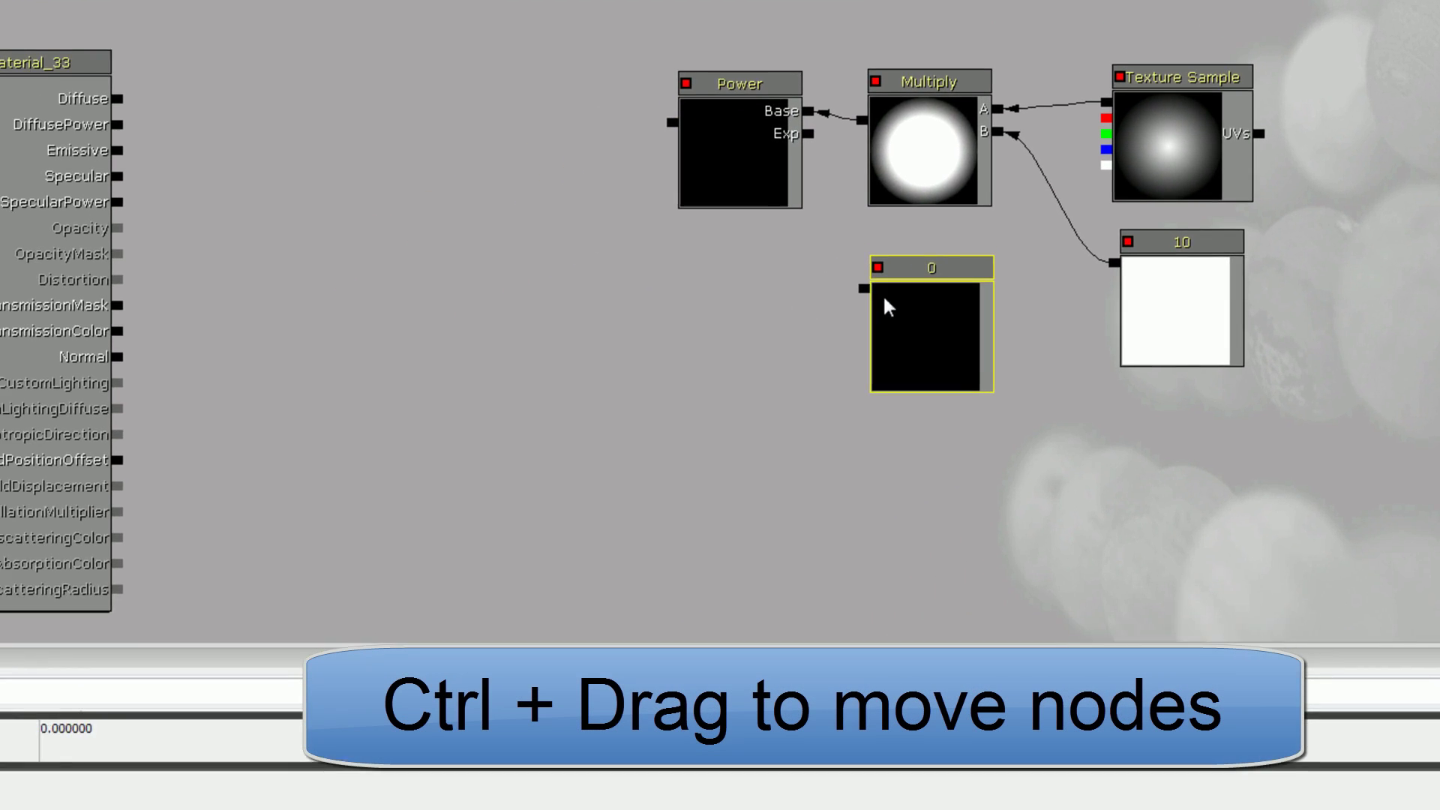
pyautogui.moveTo(521, 455); pyautogui.dragTo(493, 394)
pyautogui.moveTo(877, 207); pyautogui.dragTo(852, 119)
pyautogui.click(957, 312)
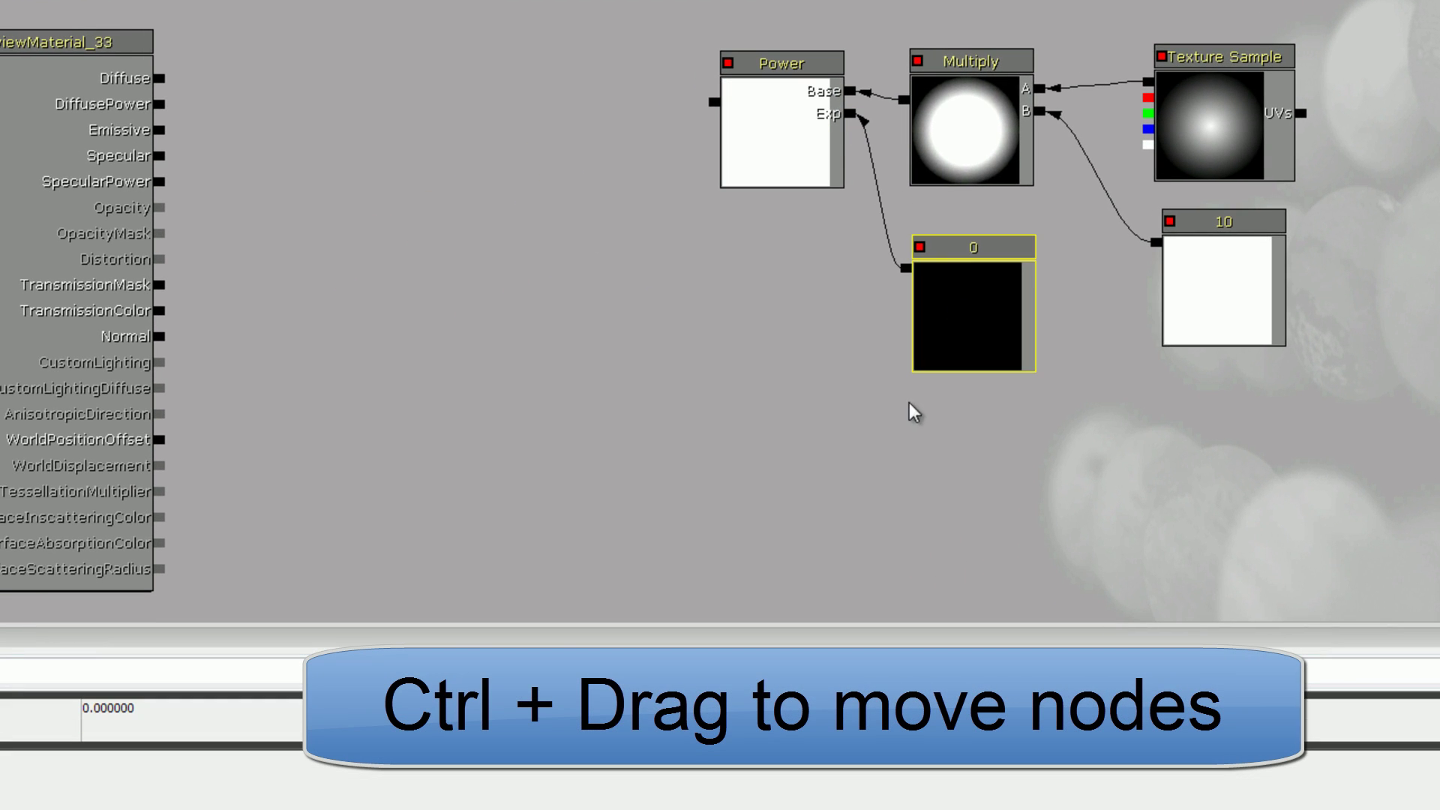
pyautogui.click(451, 710)
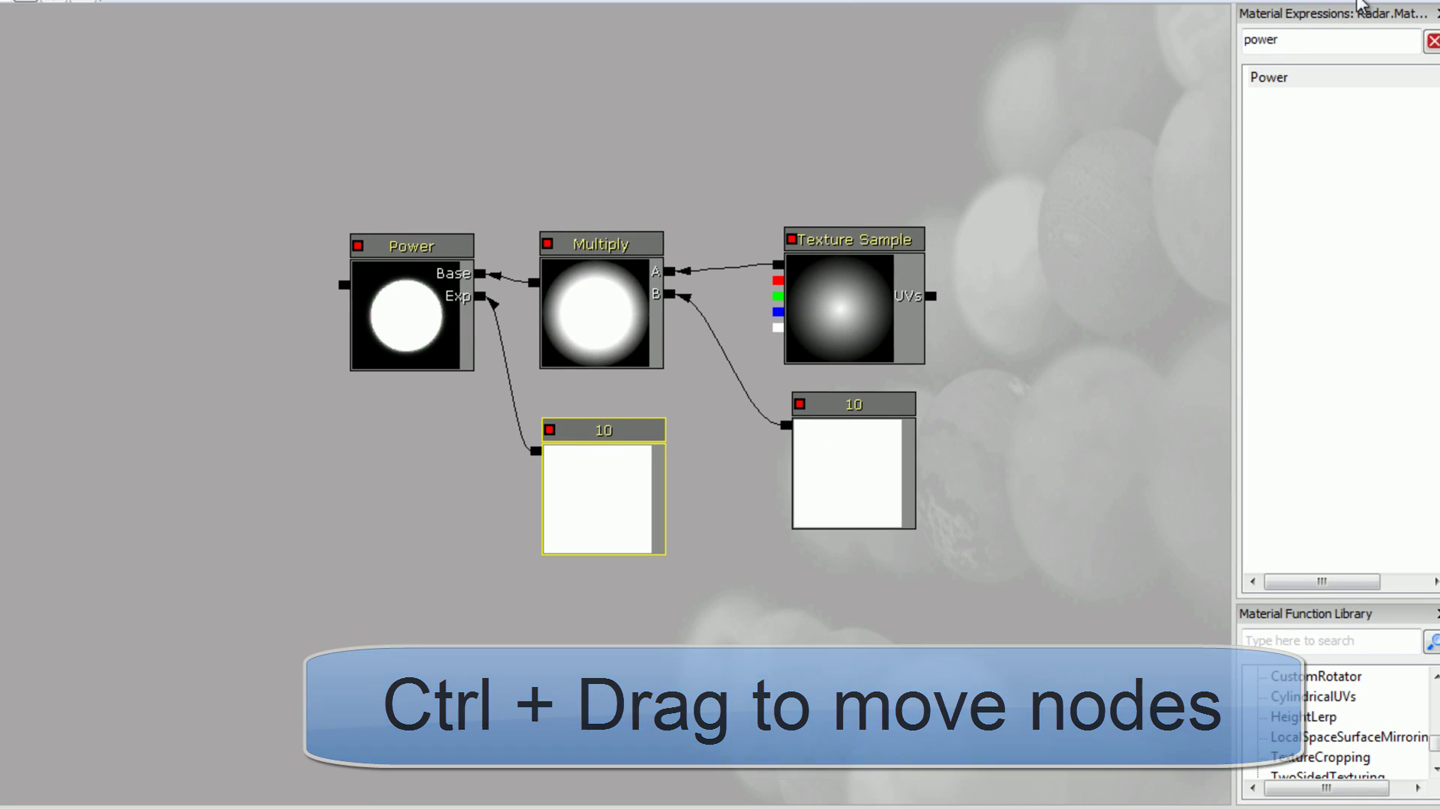
# Add a Constant Clamp node beside the Power node and feed it with the Power output.
pyautogui.moveTo(1335, 41); pyautogui.dragTo(1010, 55)
pyautogui.write('cla')
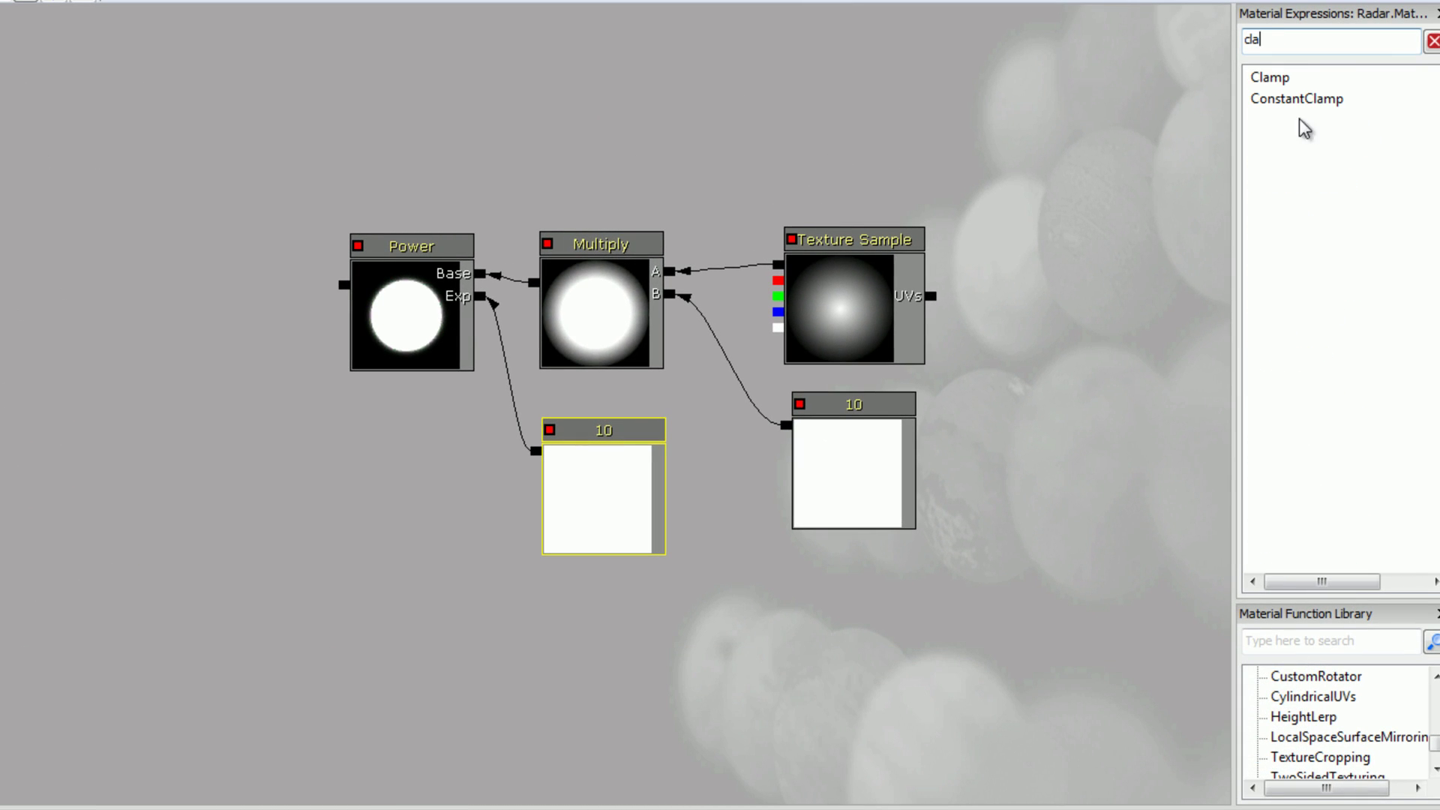
pyautogui.moveTo(1297, 99)
pyautogui.mouseDown()
pyautogui.moveTo(99, 283)
pyautogui.moveTo(147, 270)
pyautogui.moveTo(190, 298)
pyautogui.mouseUp()
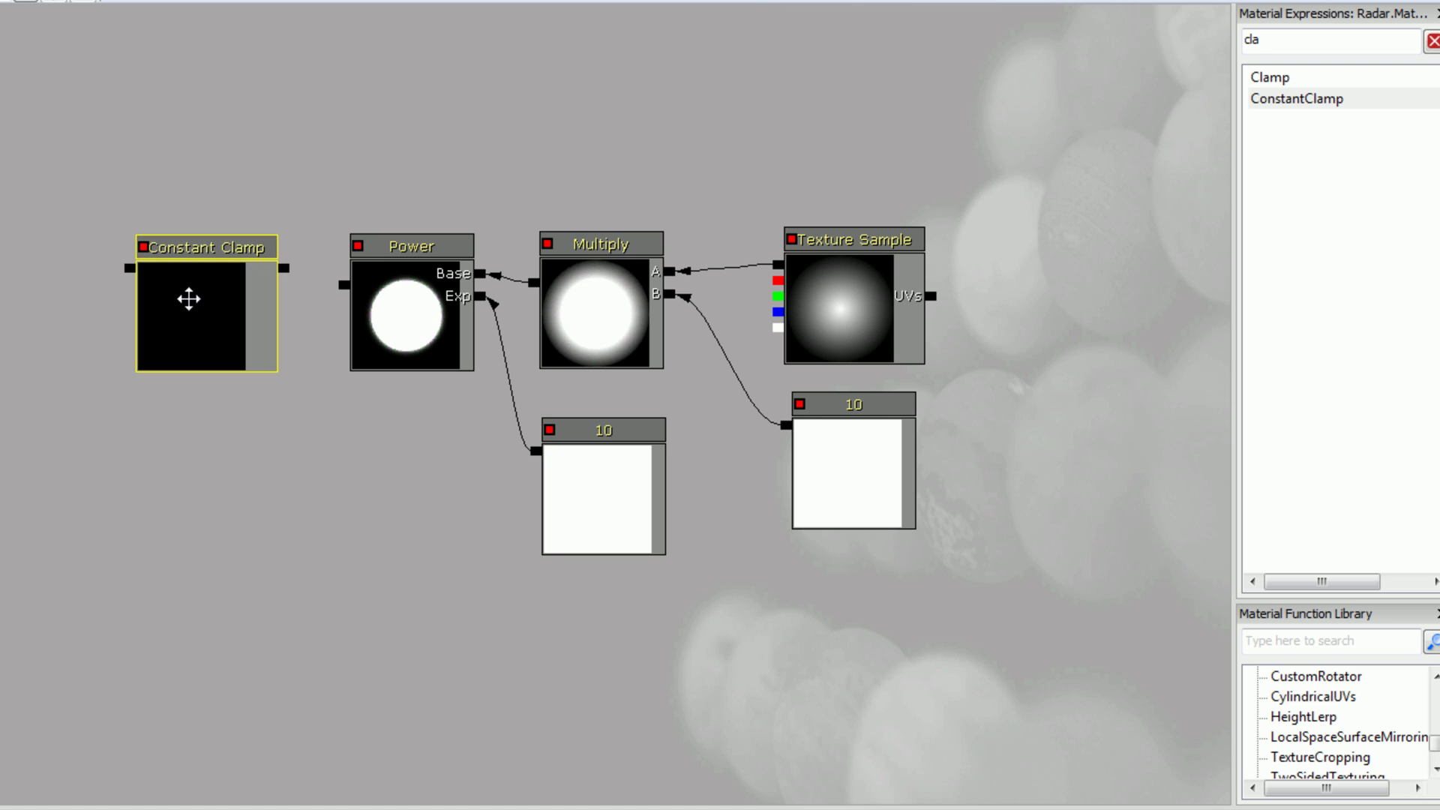
pyautogui.moveTo(344, 284); pyautogui.dragTo(294, 269)
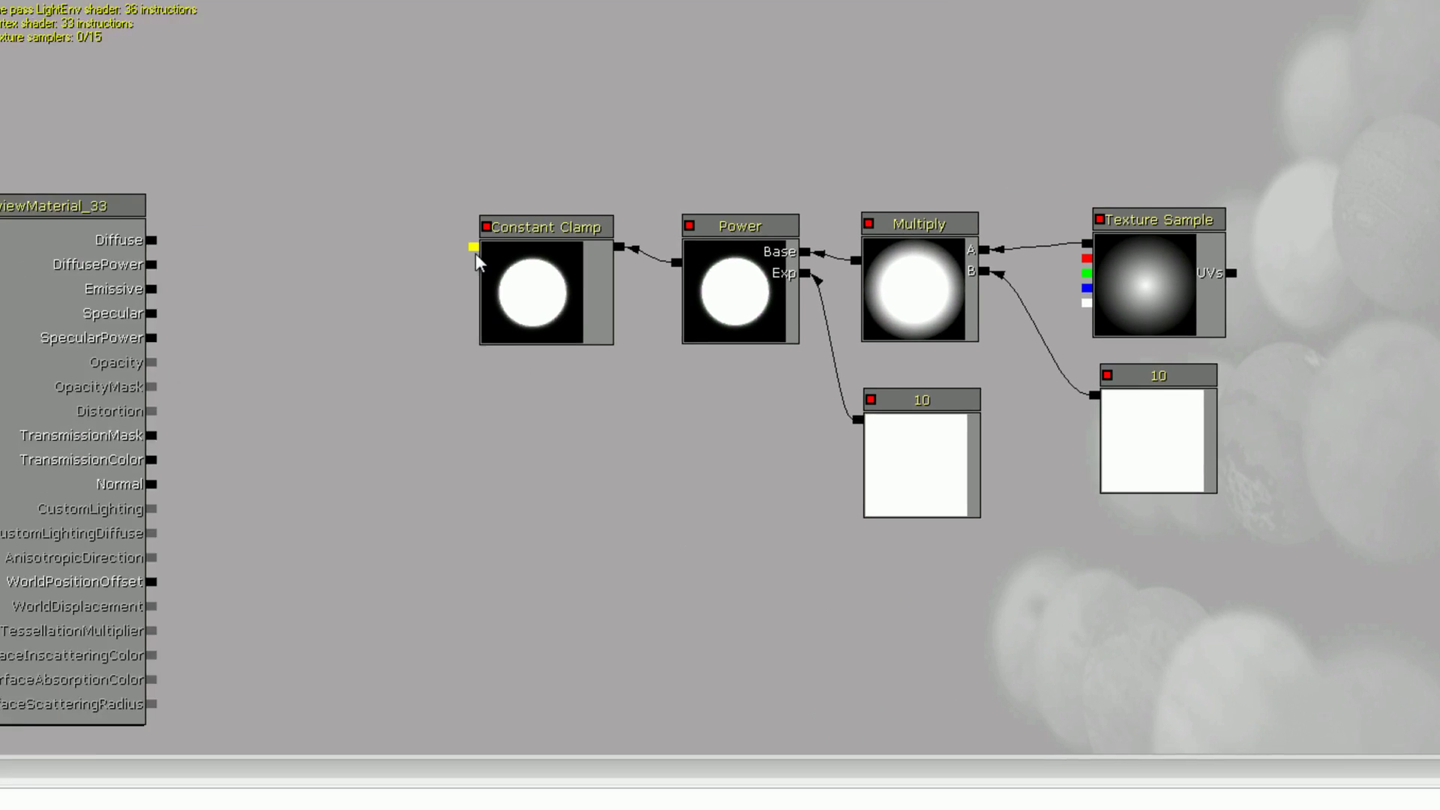
# Connect the Constant Clamp output to the material's Diffuse input and inspect the circle's edge in the preview.
pyautogui.moveTo(132, 267); pyautogui.dragTo(436, 224)
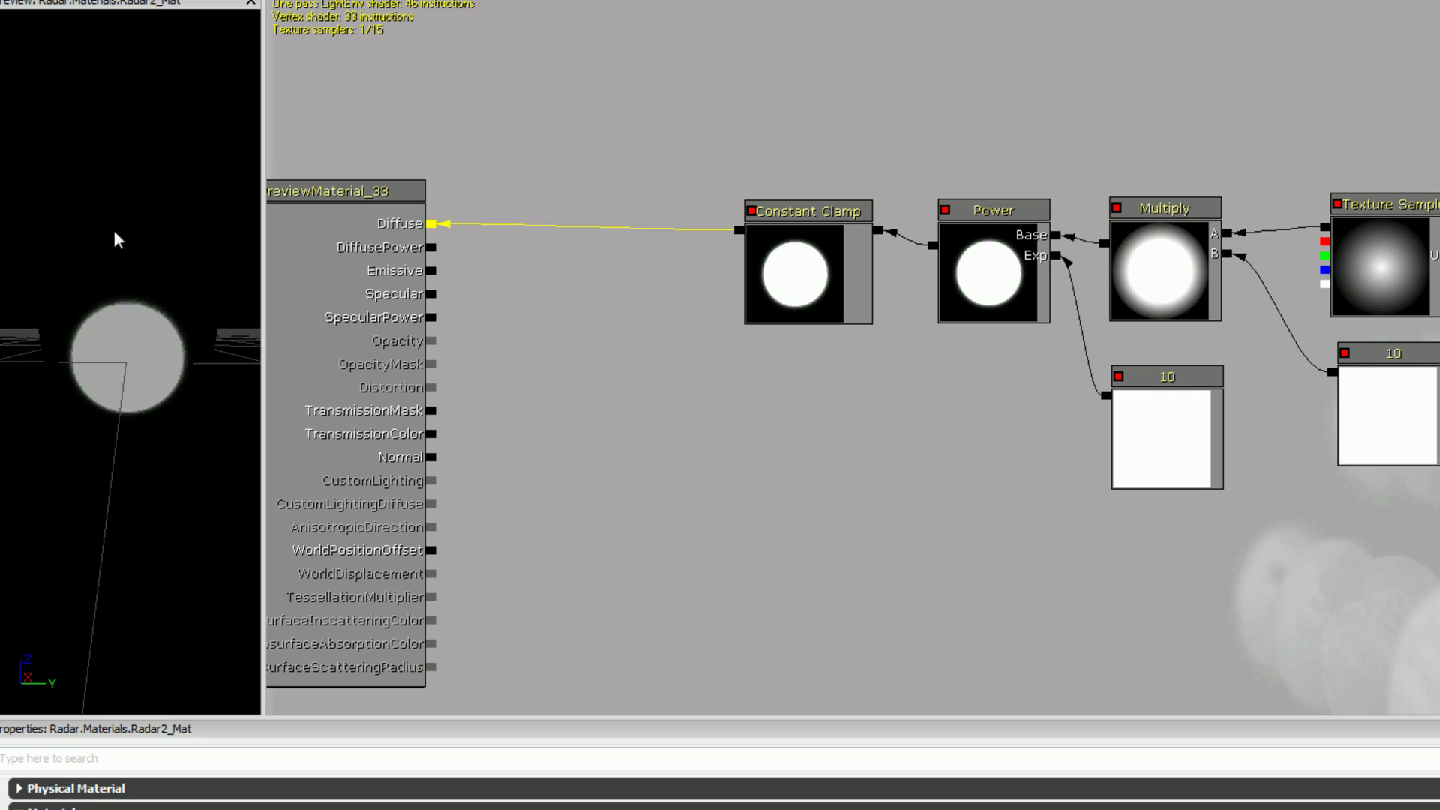
pyautogui.click(37, 2)
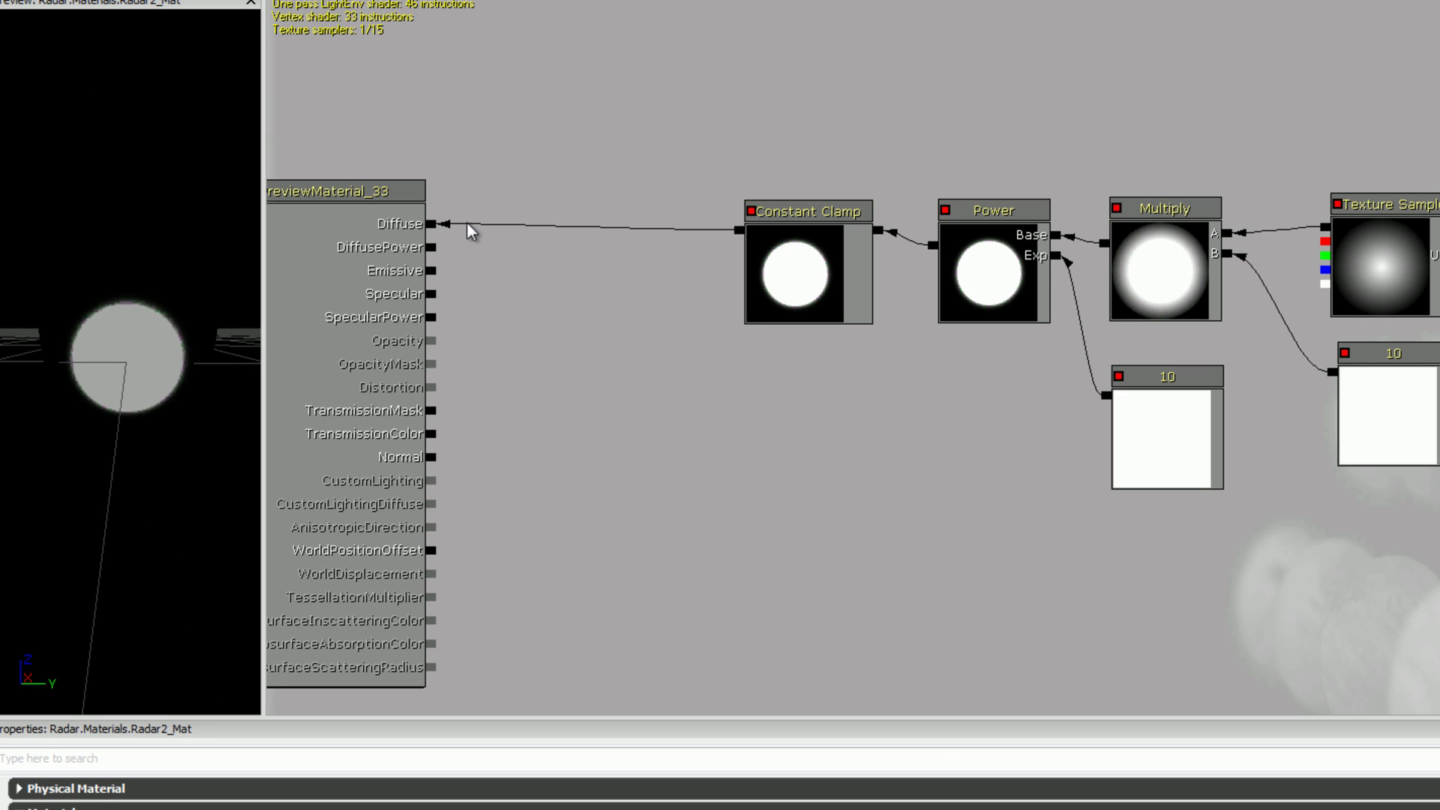
pyautogui.moveTo(90, 379); pyautogui.dragTo(0, 368)
pyautogui.moveTo(0, 367); pyautogui.dragTo(0, 154, button='right')
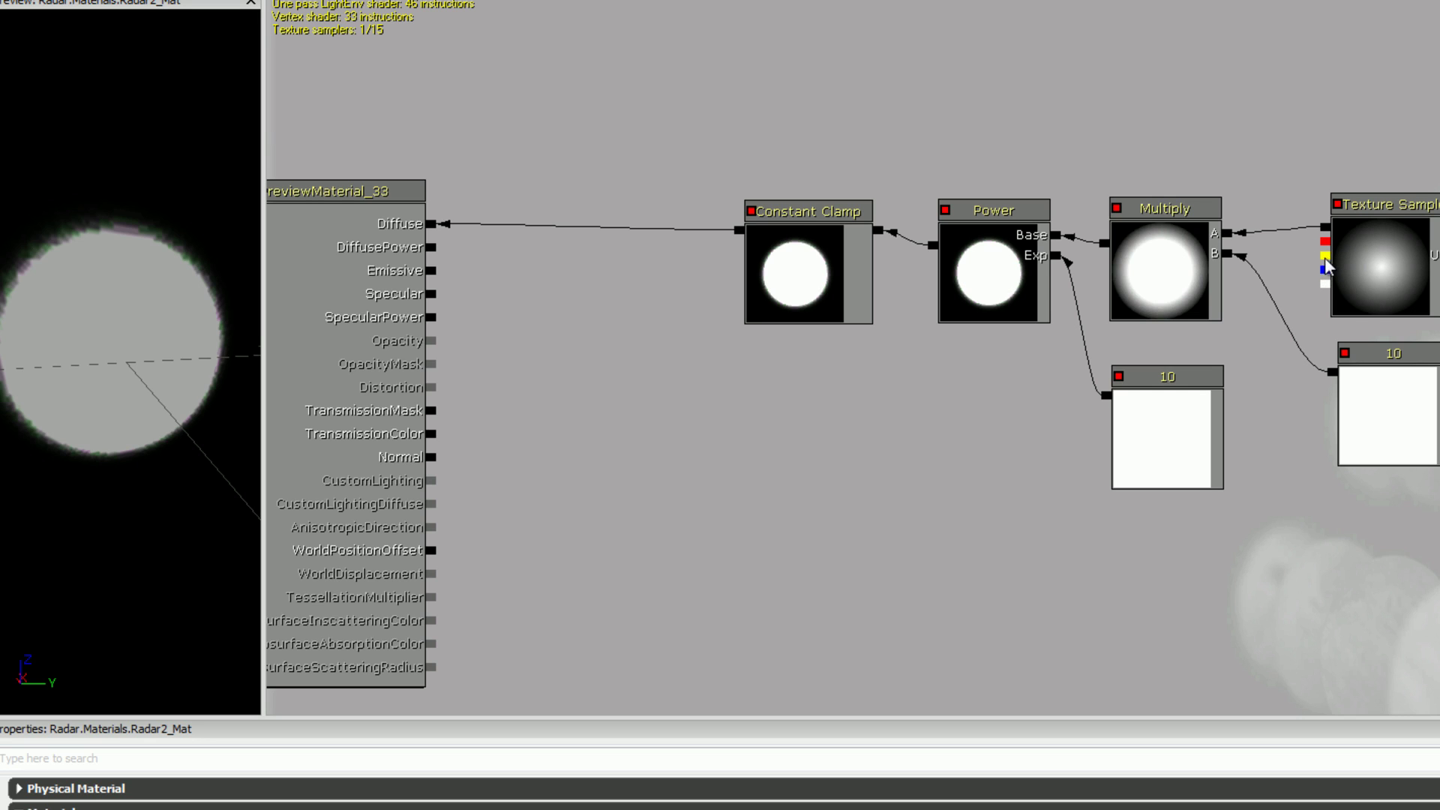
# Feed Multiply's A input from the texture sample's red channel instead of its combined colour output.
pyautogui.moveTo(1326, 241); pyautogui.dragTo(1227, 233)
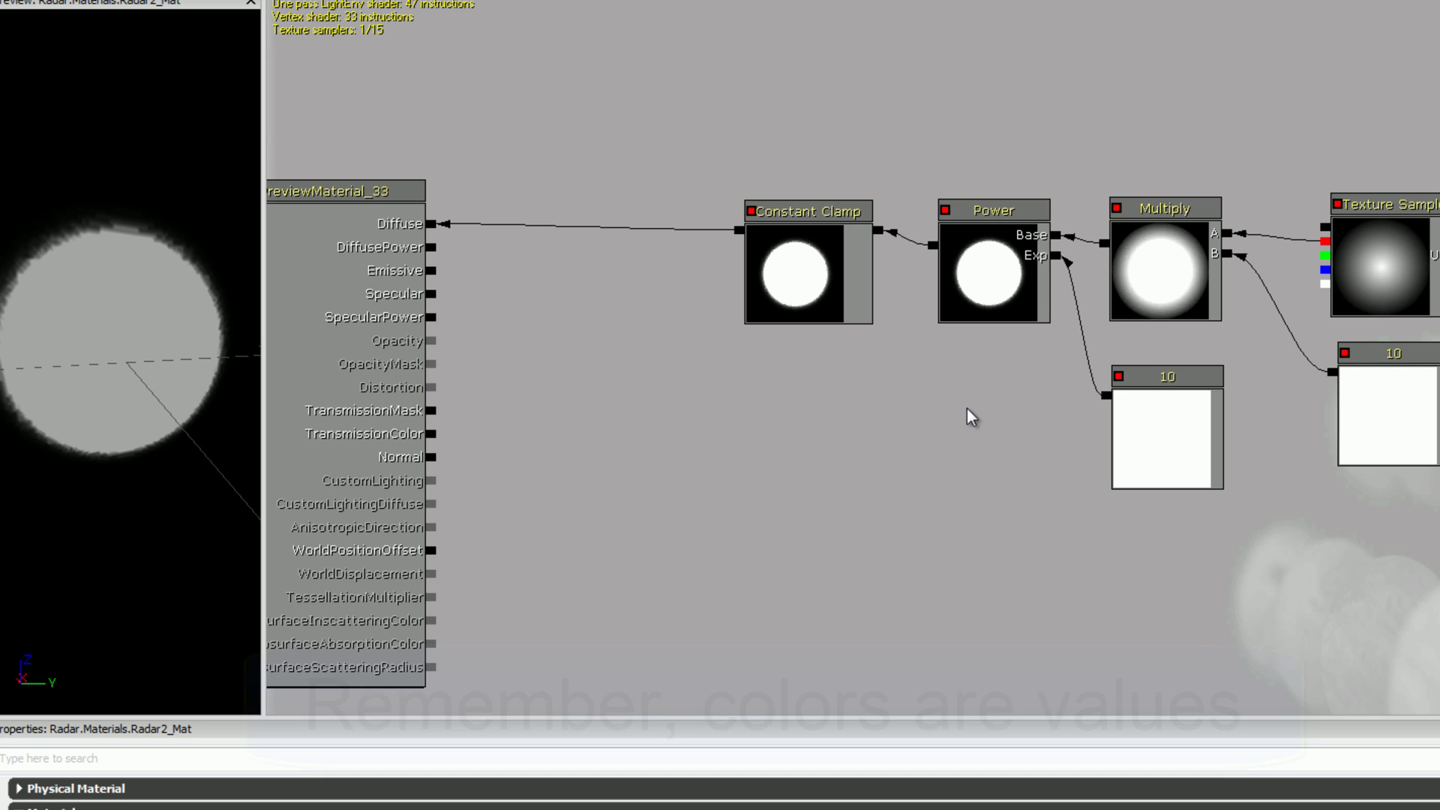
pyautogui.moveTo(978, 412); pyautogui.dragTo(1033, 423)
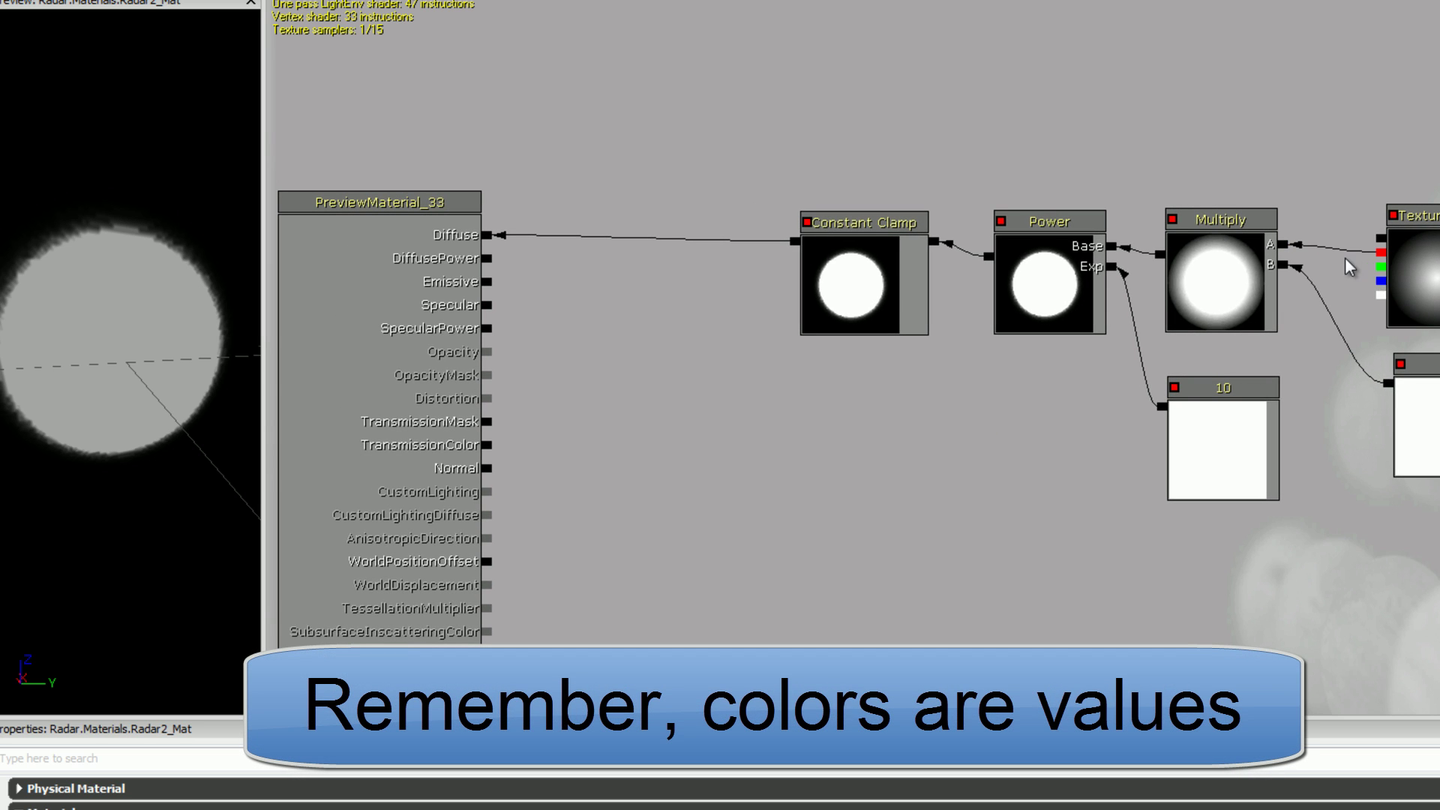
pyautogui.moveTo(1350, 472); pyautogui.dragTo(1362, 387)
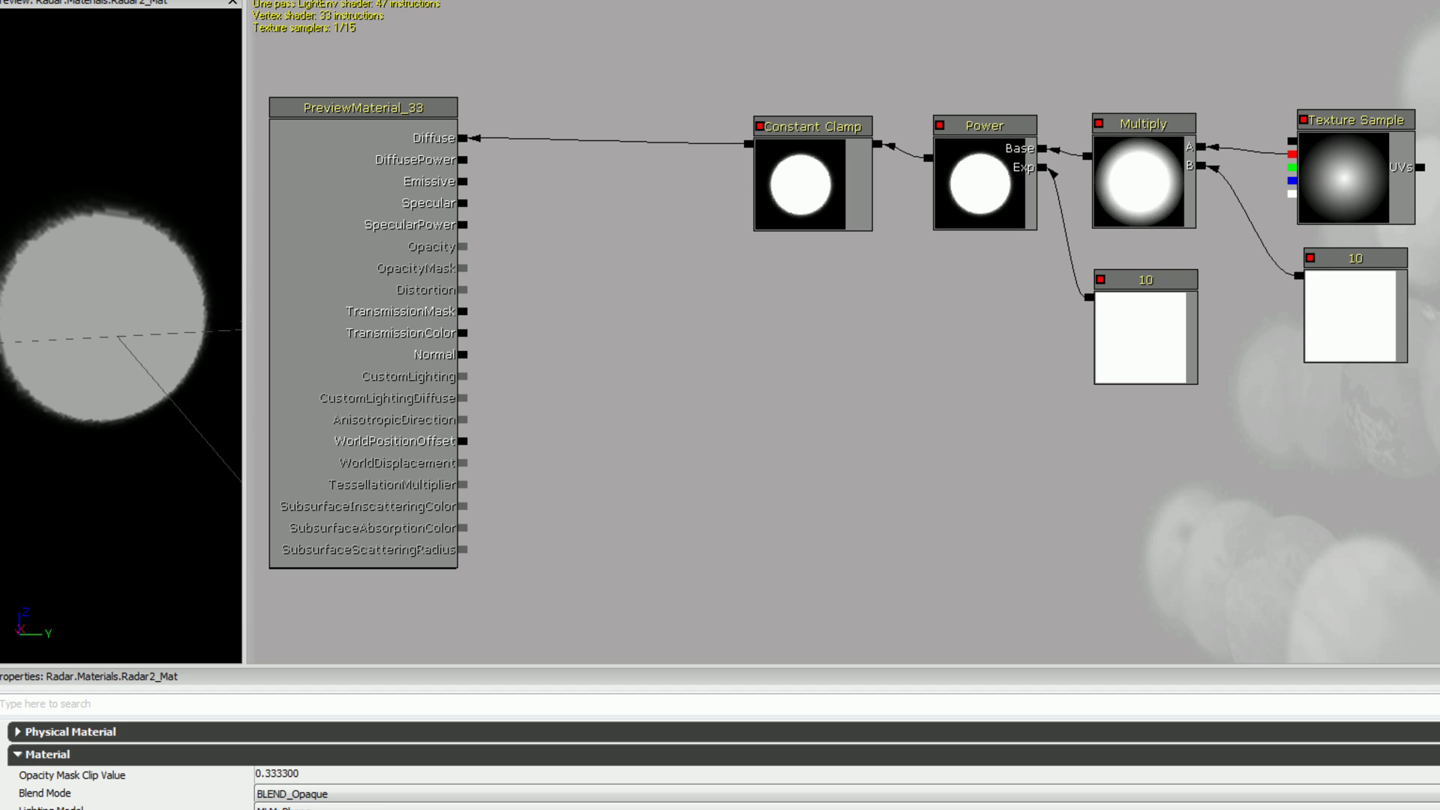
# Switch to Calculator and compute a power of 2 and 5 to the power of 5.
pyautogui.press('super')
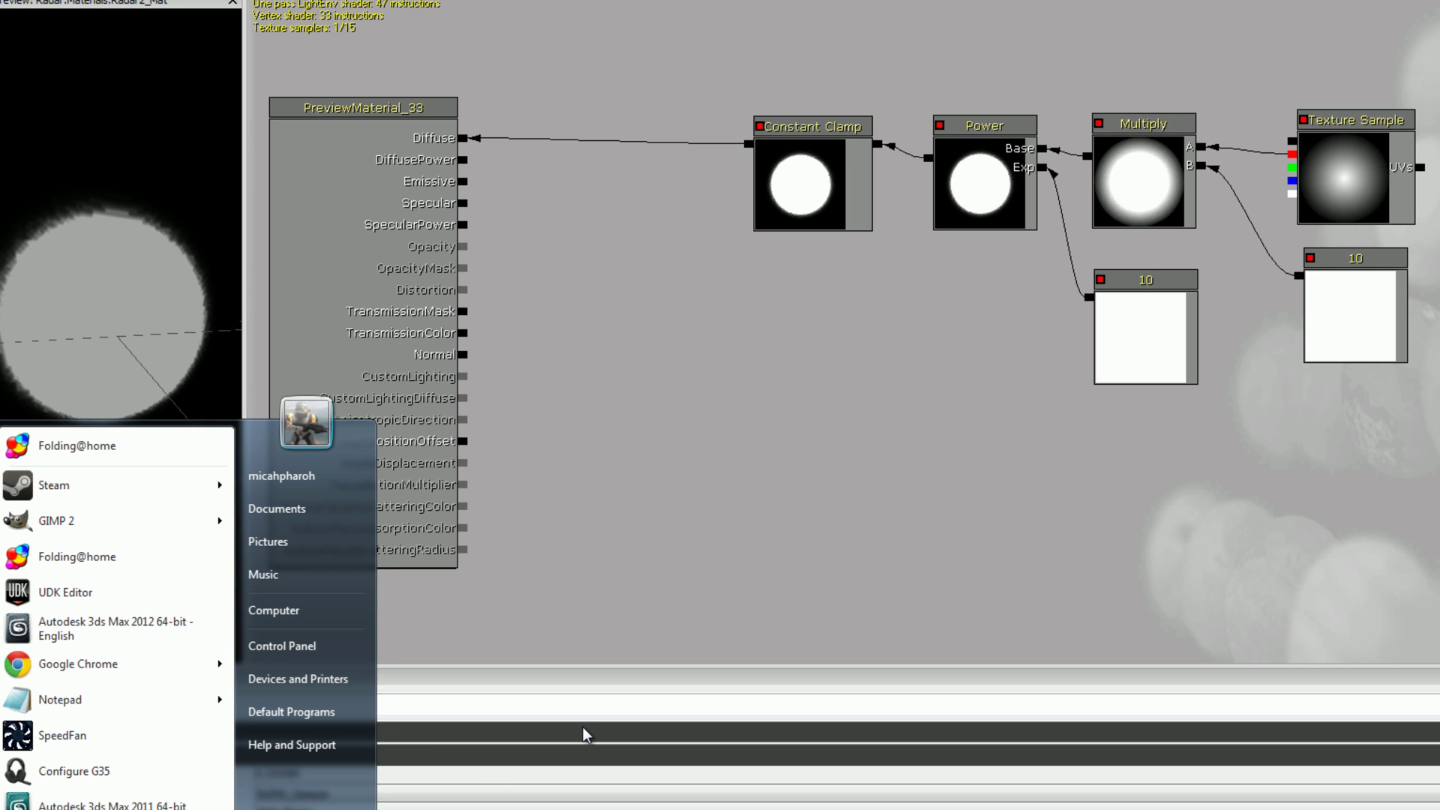
pyautogui.write('calc')
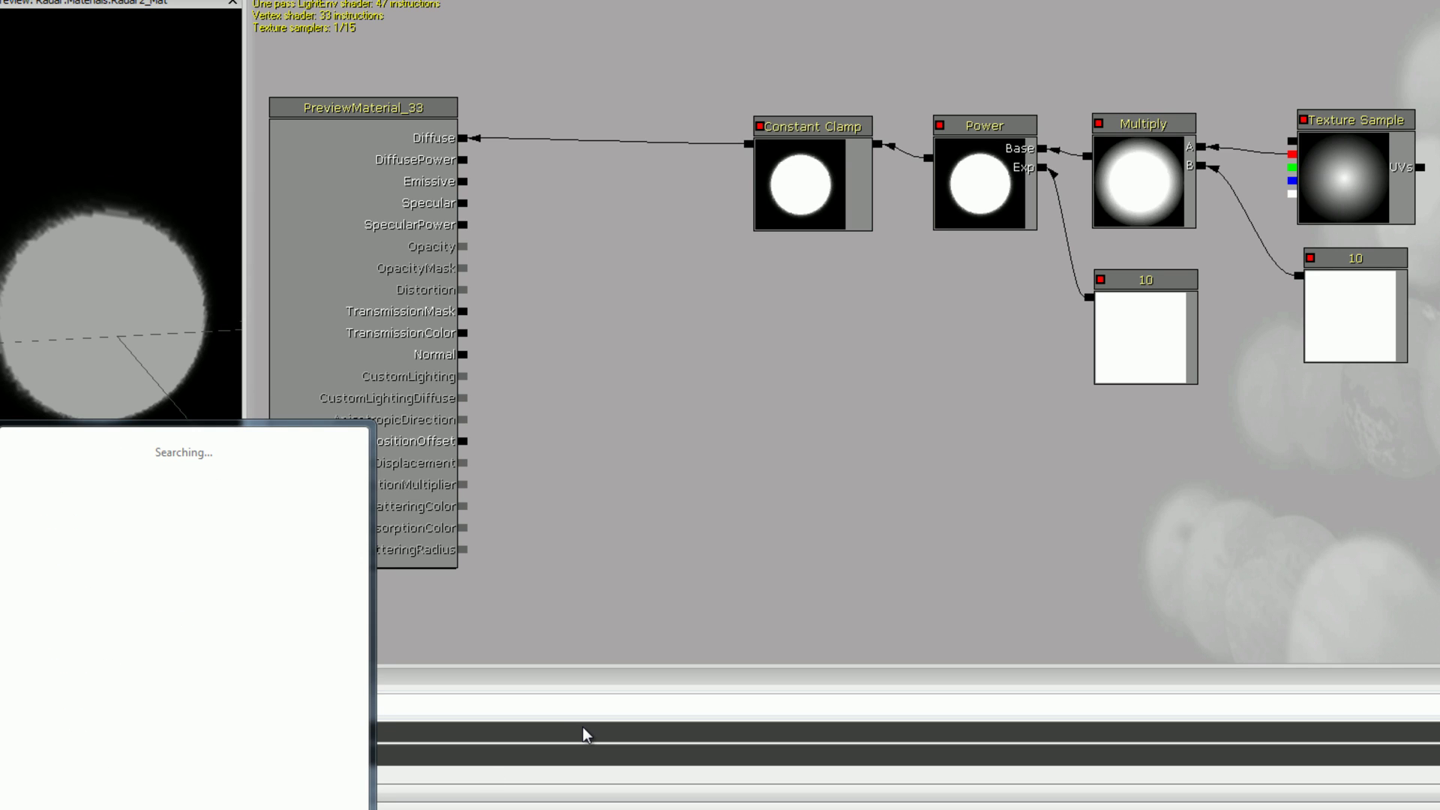
pyautogui.press('Return')
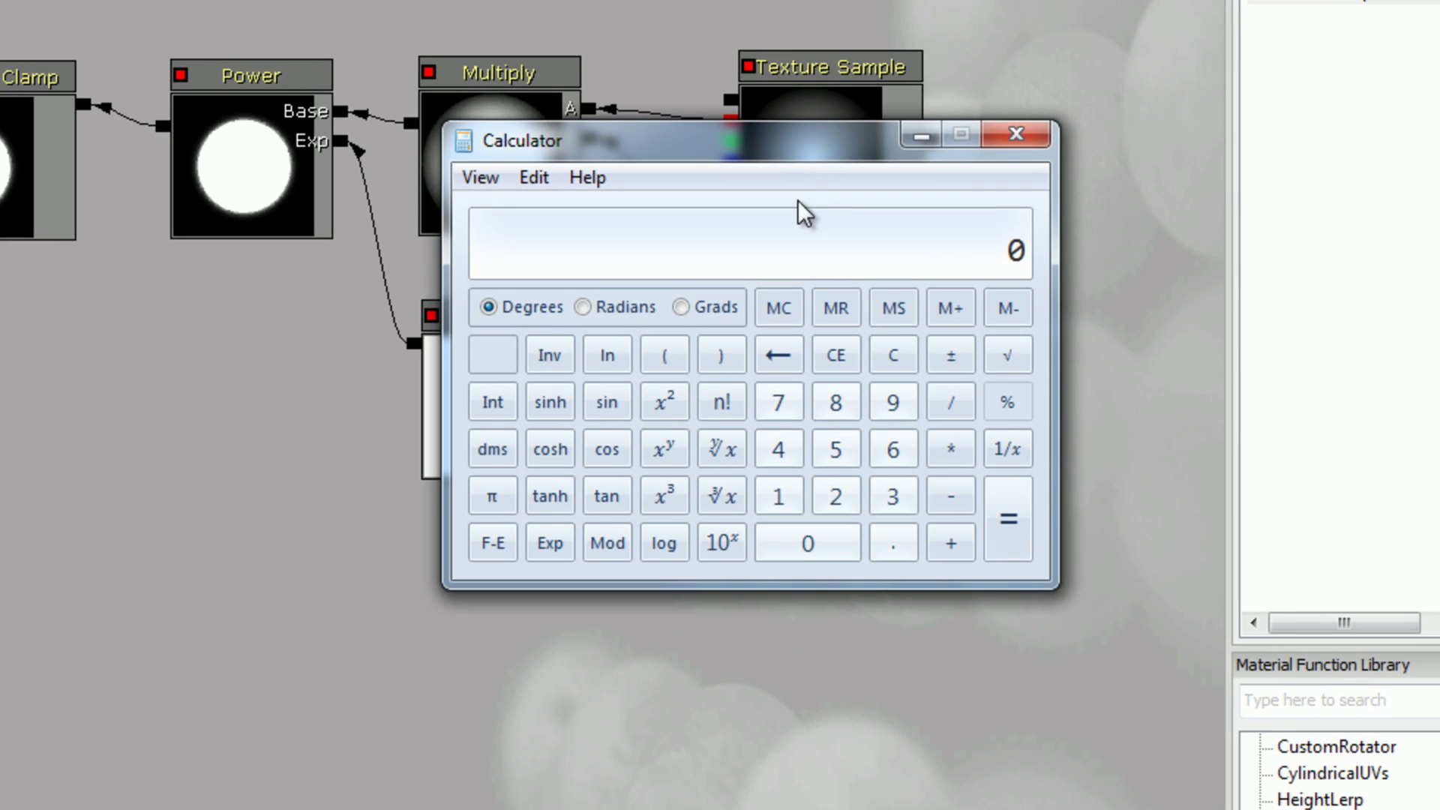
pyautogui.moveTo(754, 153); pyautogui.dragTo(350, 426)
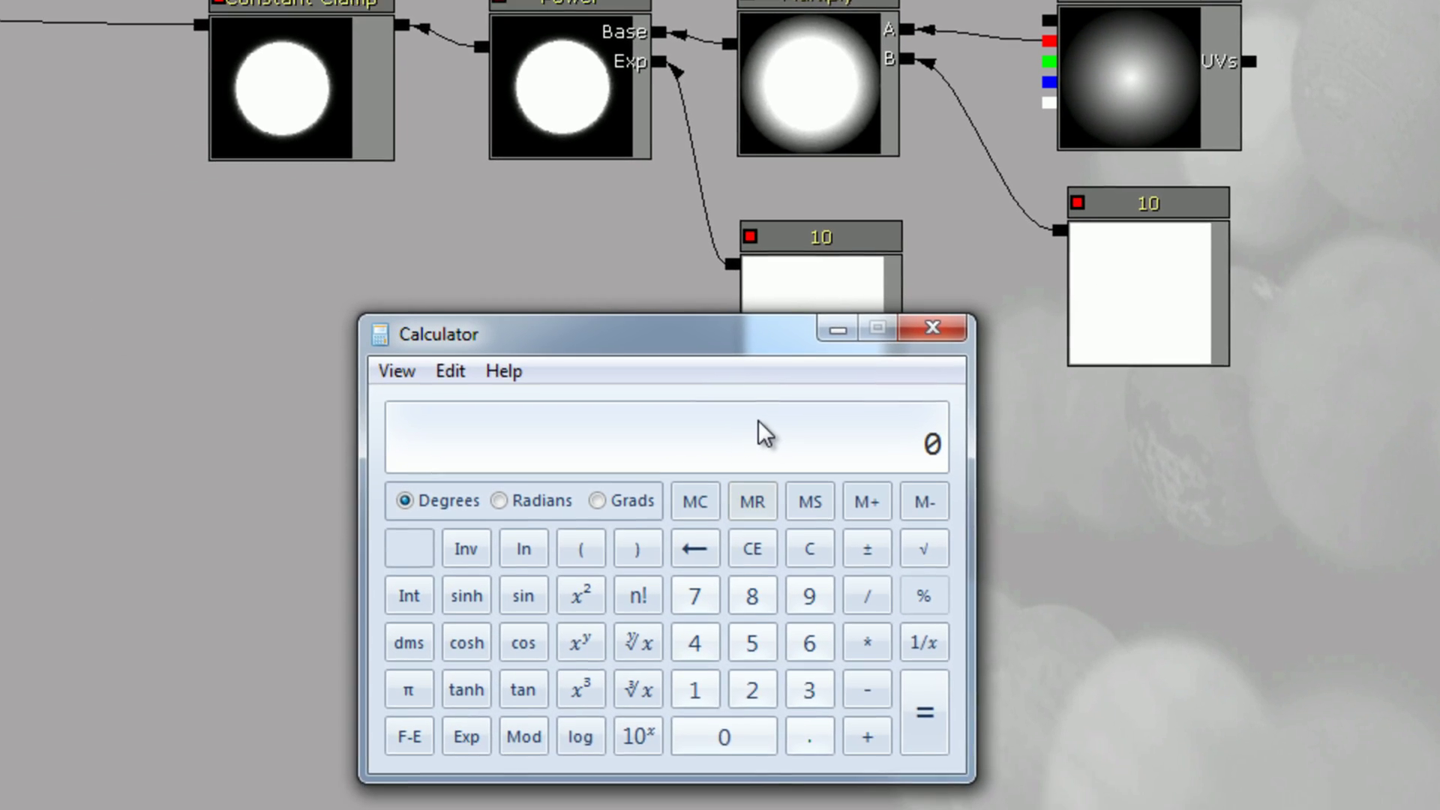
pyautogui.click(752, 690)
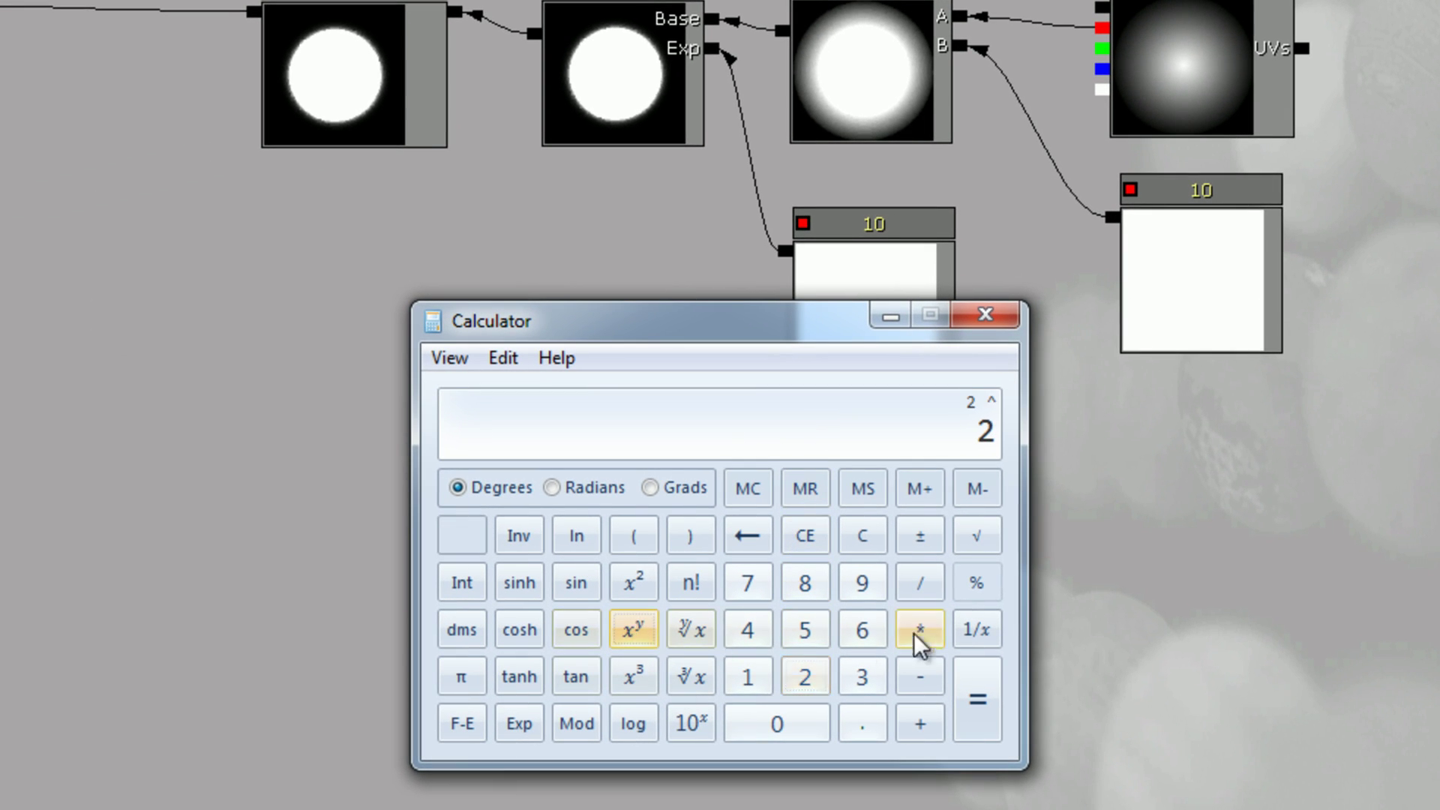
pyautogui.click(978, 701)
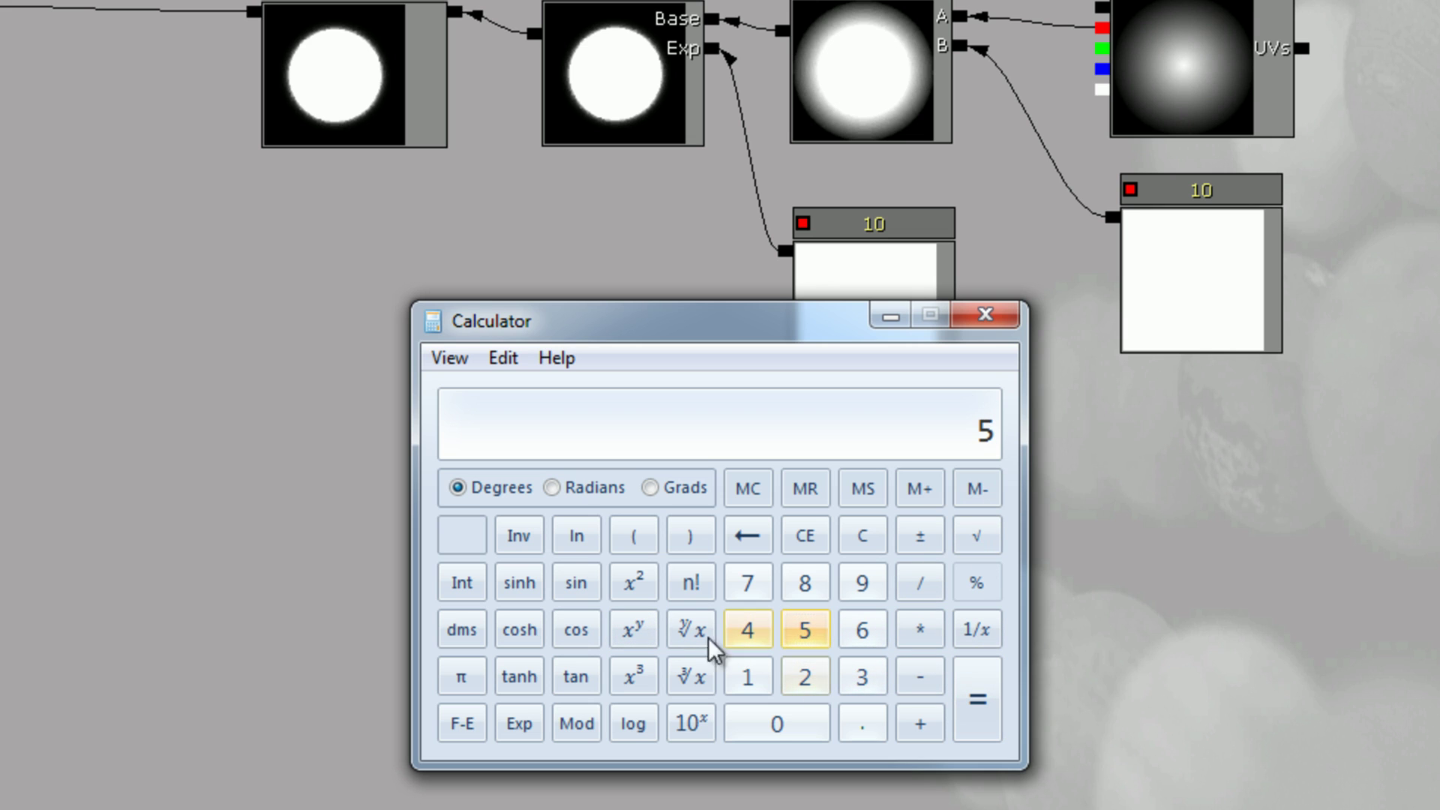
pyautogui.click(996, 686)
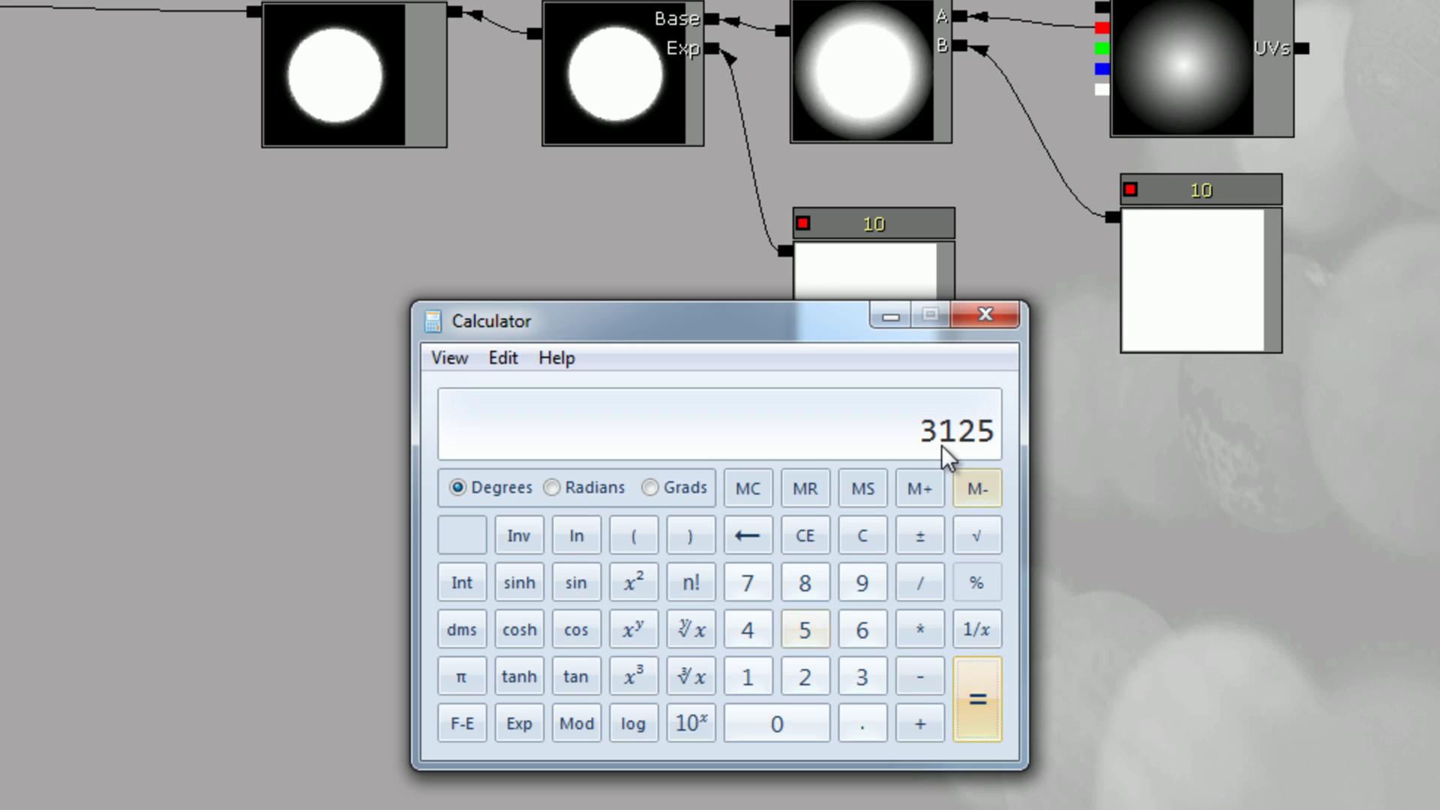
# Calculate 10 to the power of 5 and 0.5 to the power of 5, and close Calculator.
pyautogui.click(750, 677)
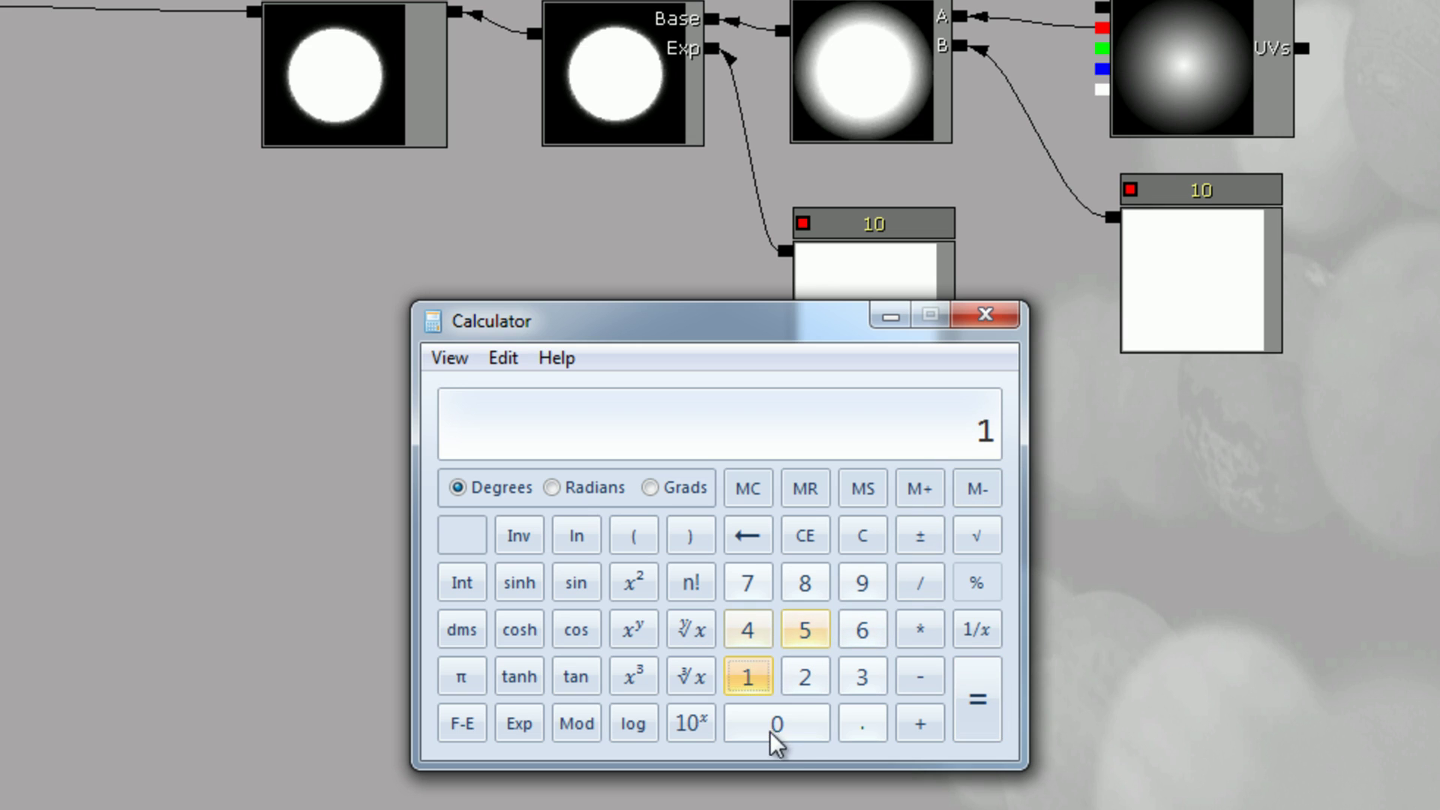
pyautogui.click(765, 728)
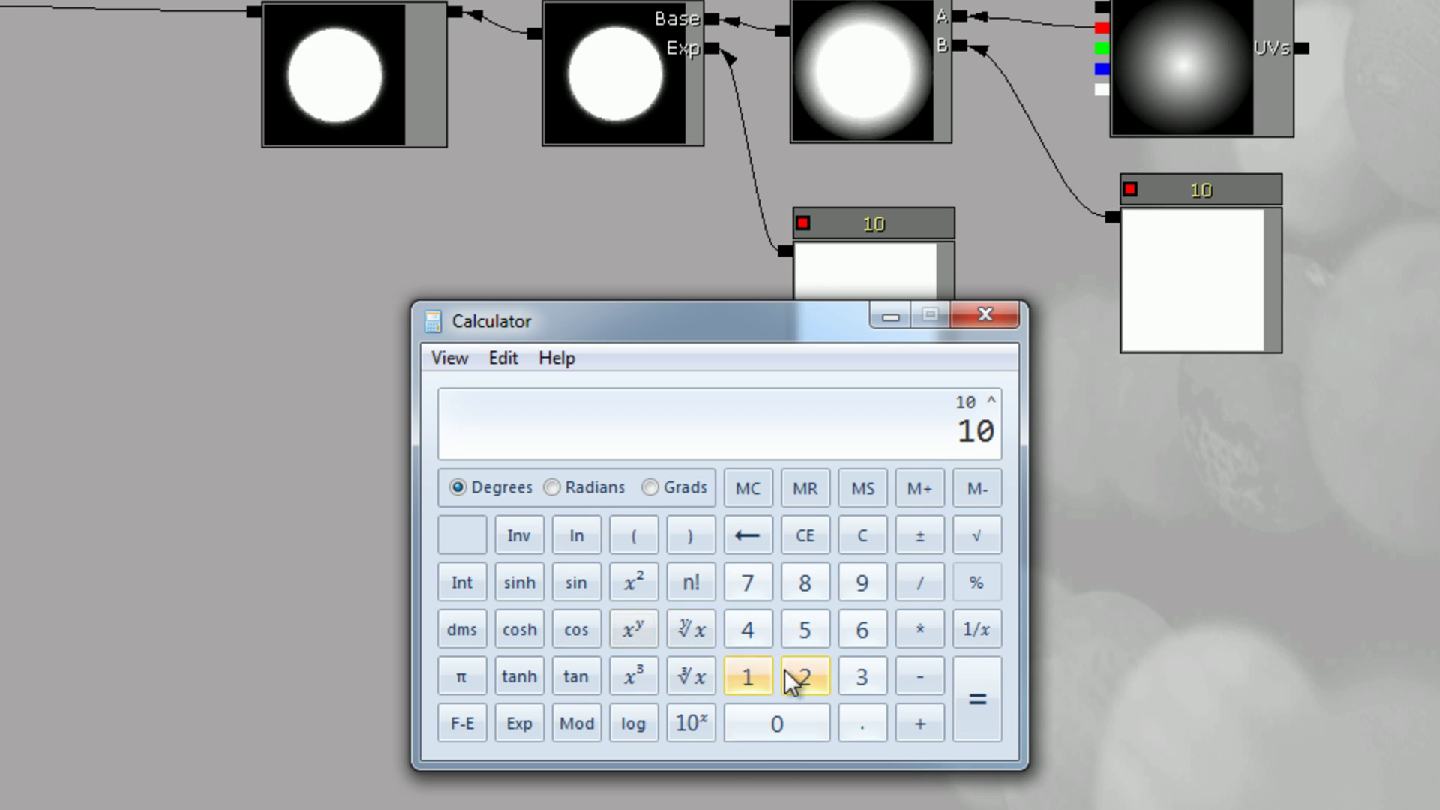
pyautogui.click(804, 630)
pyautogui.click(978, 679)
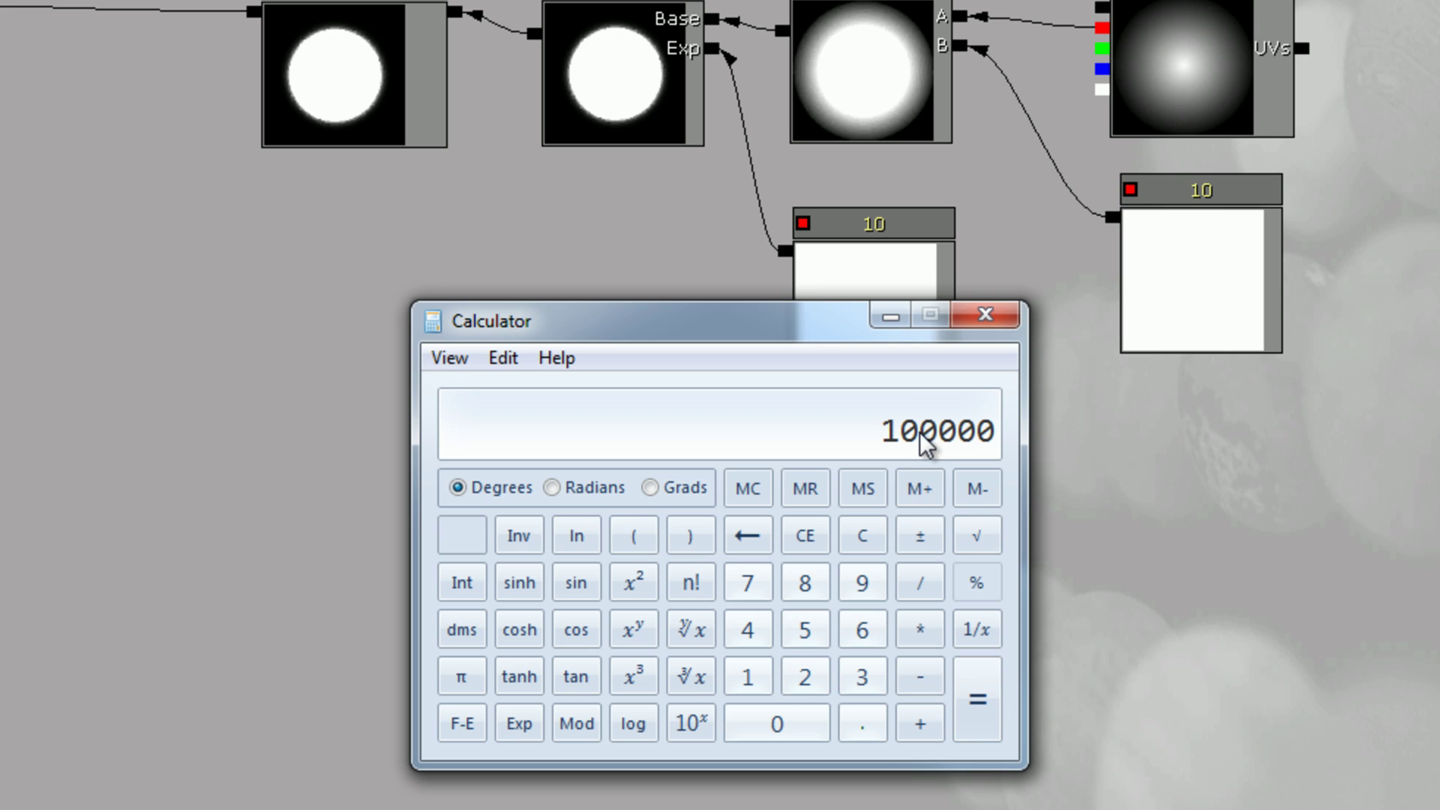
pyautogui.click(863, 719)
pyautogui.click(787, 642)
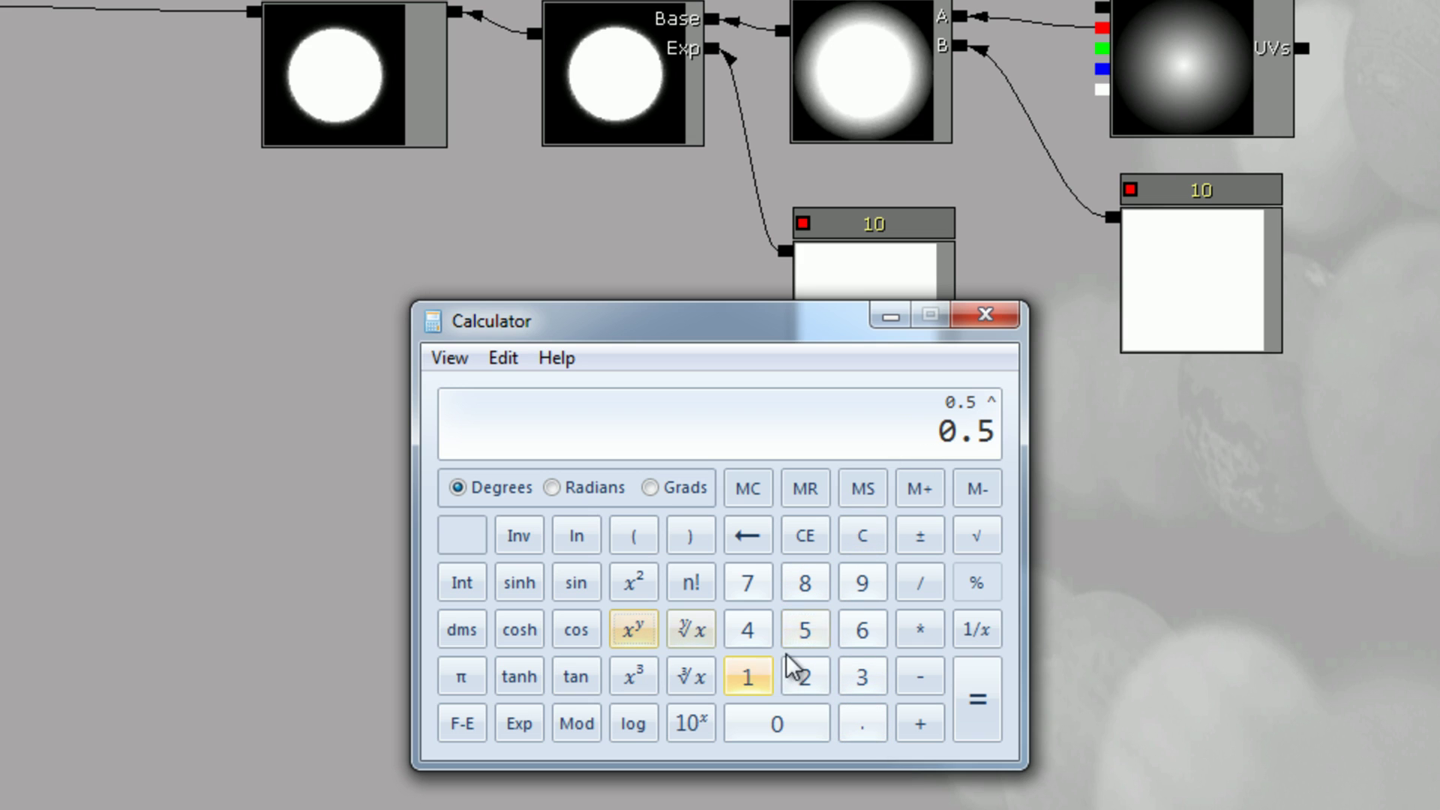
pyautogui.click(1000, 660)
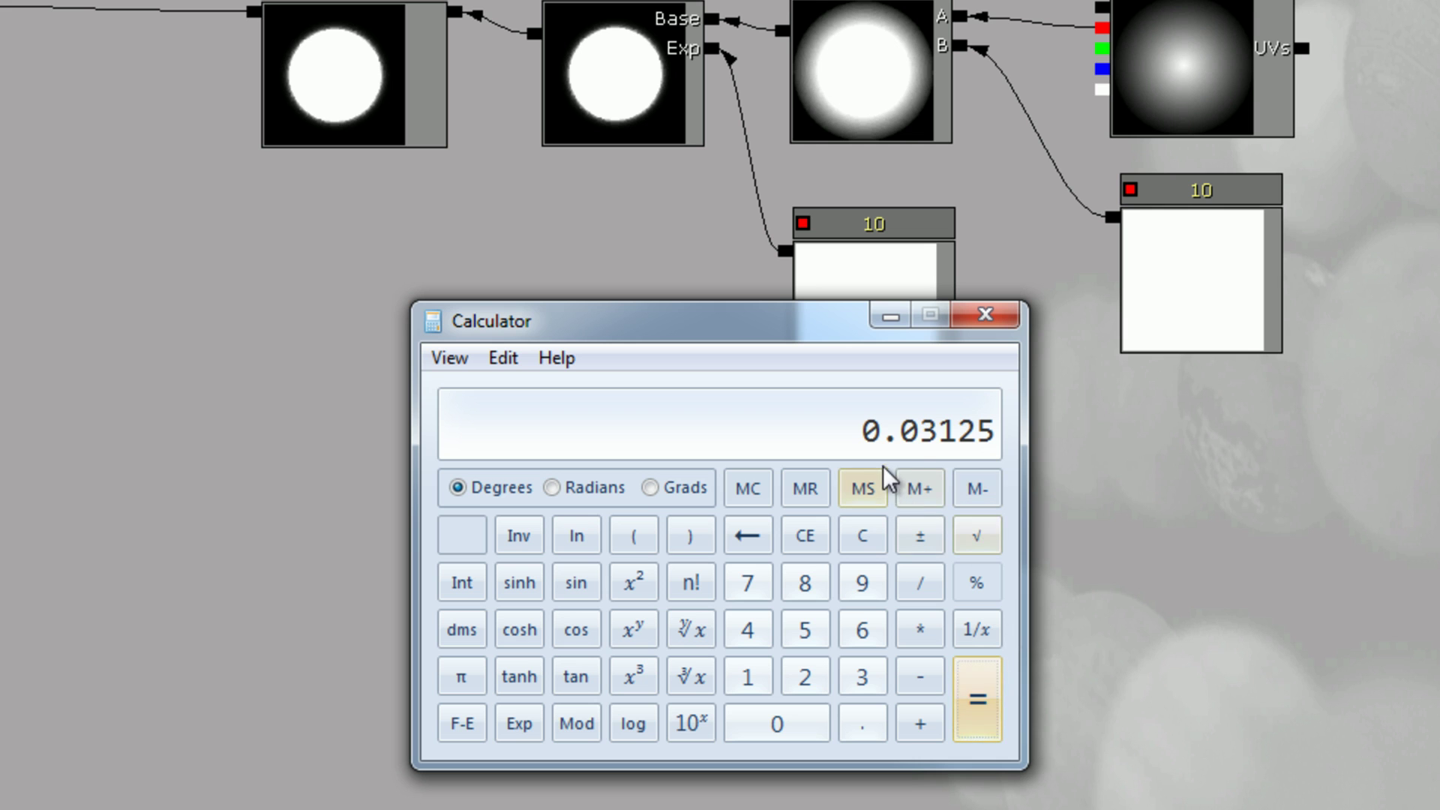
pyautogui.click(985, 314)
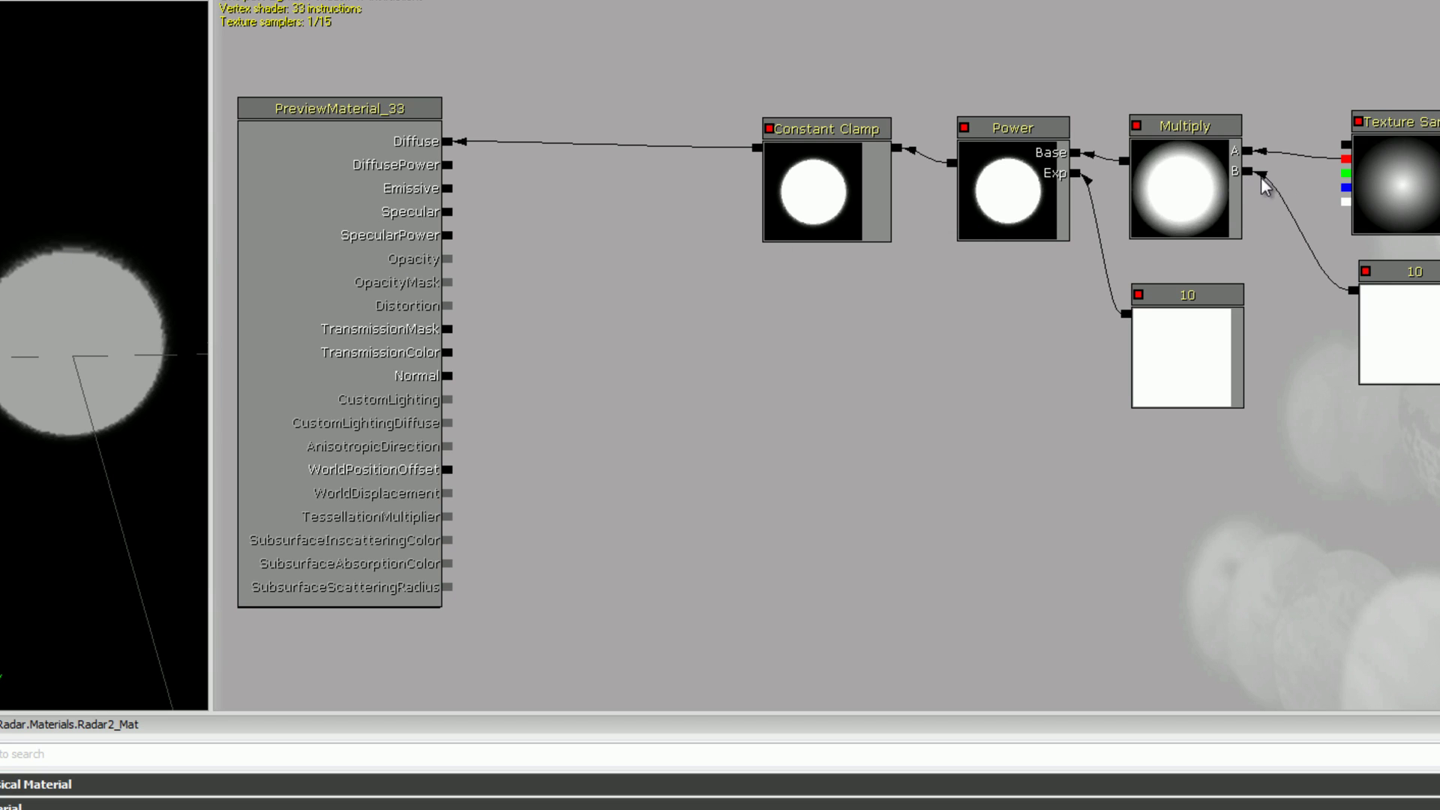
# Duplicate the circle's node chain, from Texture Sample to Constant Clamp with both constants, and place the copy below the original.
pyautogui.moveTo(1348, 159); pyautogui.dragTo(758, 148)
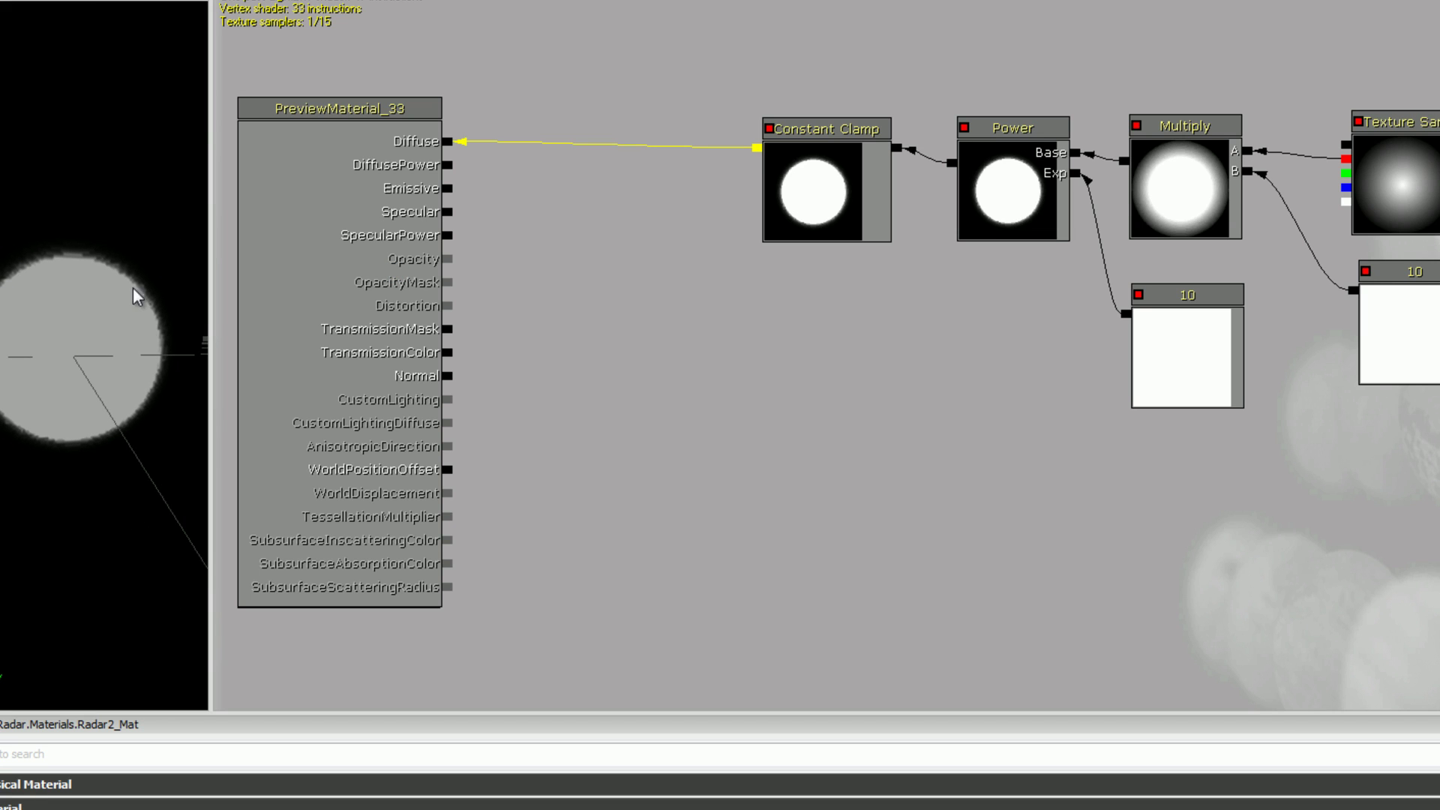
pyautogui.moveTo(1002, 411); pyautogui.dragTo(931, 493)
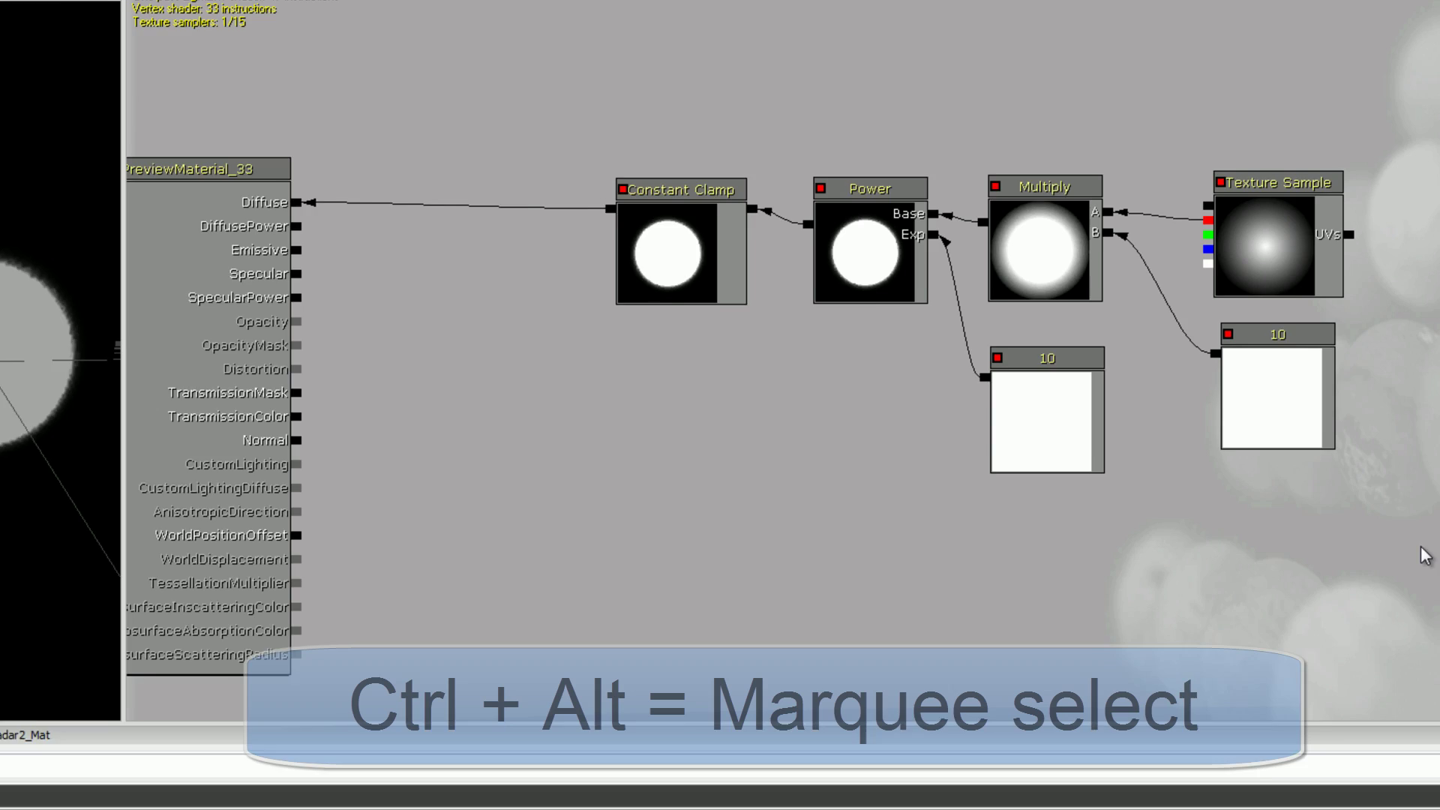
pyautogui.keyDown('ctrl'); pyautogui.keyDown('alt'); pyautogui.moveTo(1437, 499); pyautogui.dragTo(654, 144); pyautogui.keyUp('alt'); pyautogui.keyUp('ctrl')
pyautogui.hotkey('ctrl', 'c')
pyautogui.hotkey('ctrl', 'v')
pyautogui.keyDown('ctrl'); pyautogui.moveTo(855, 322); pyautogui.dragTo(853, 643); pyautogui.keyUp('ctrl')
pyautogui.moveTo(1153, 497); pyautogui.dragTo(1093, 353)
pyautogui.click(1187, 373)
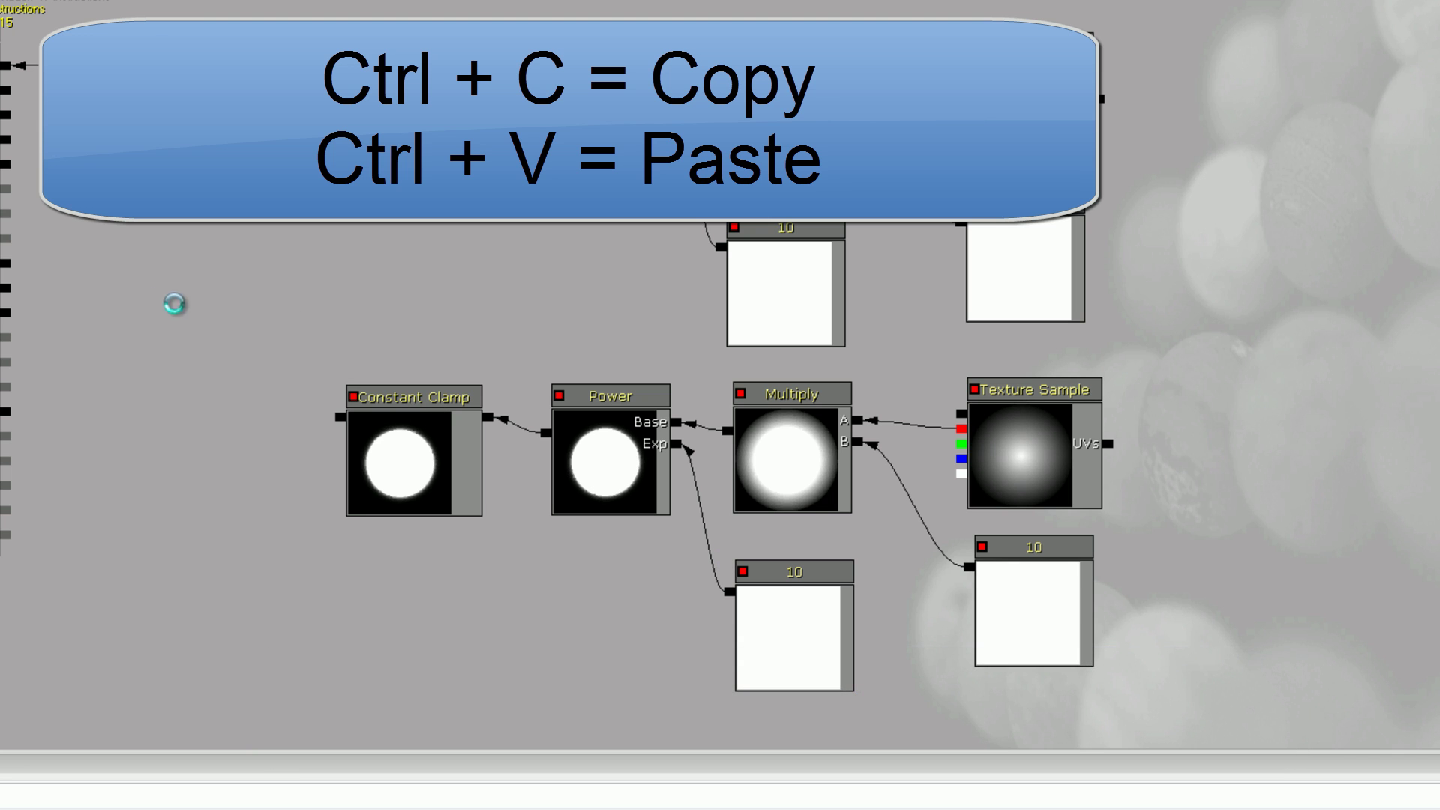
# Find the Subtract expression and add it between the material node and the two Constant Clamp nodes.
pyautogui.click(212, 376)
pyautogui.moveTo(213, 375); pyautogui.dragTo(231, 235)
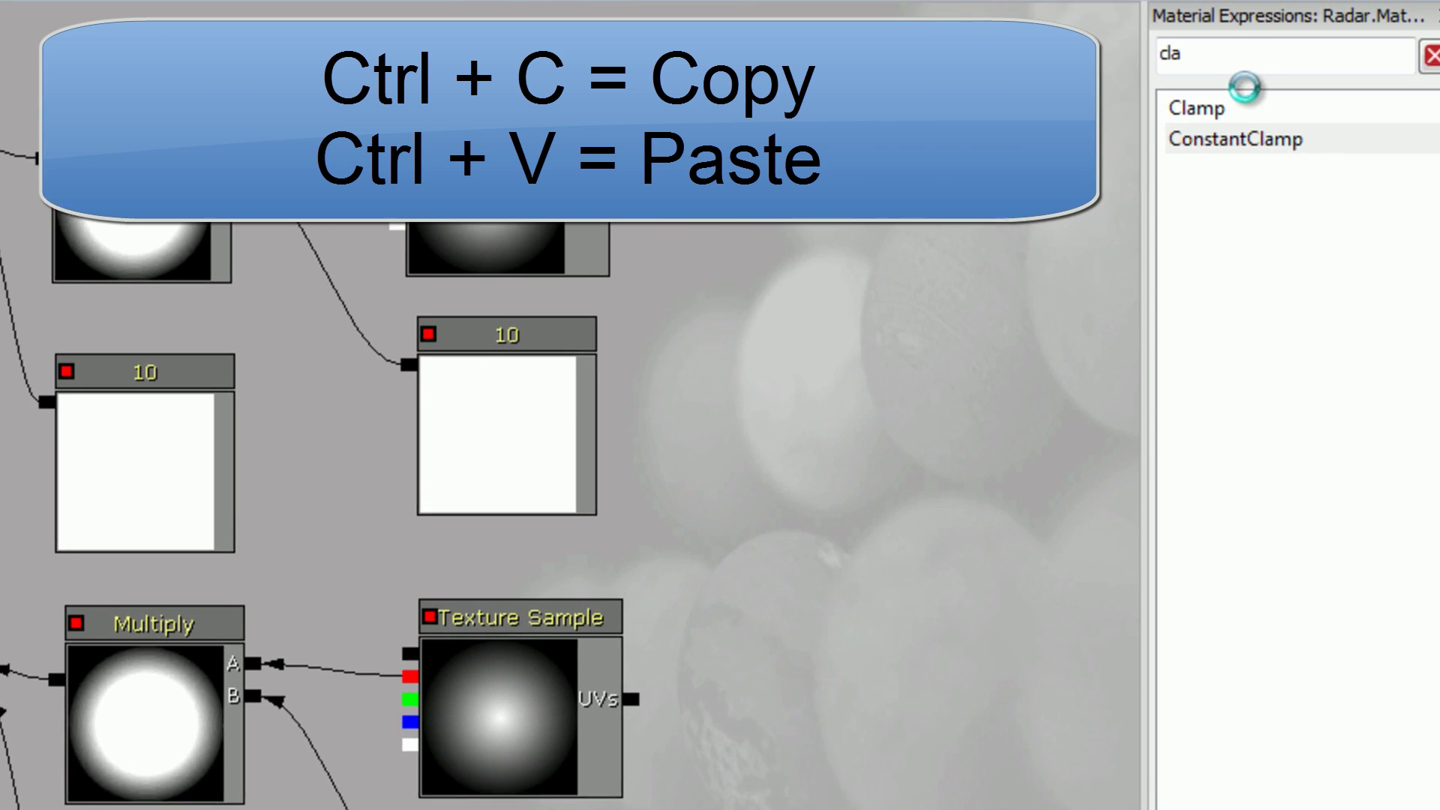
pyautogui.moveTo(1205, 61); pyautogui.dragTo(615, 99)
pyautogui.write('subt')
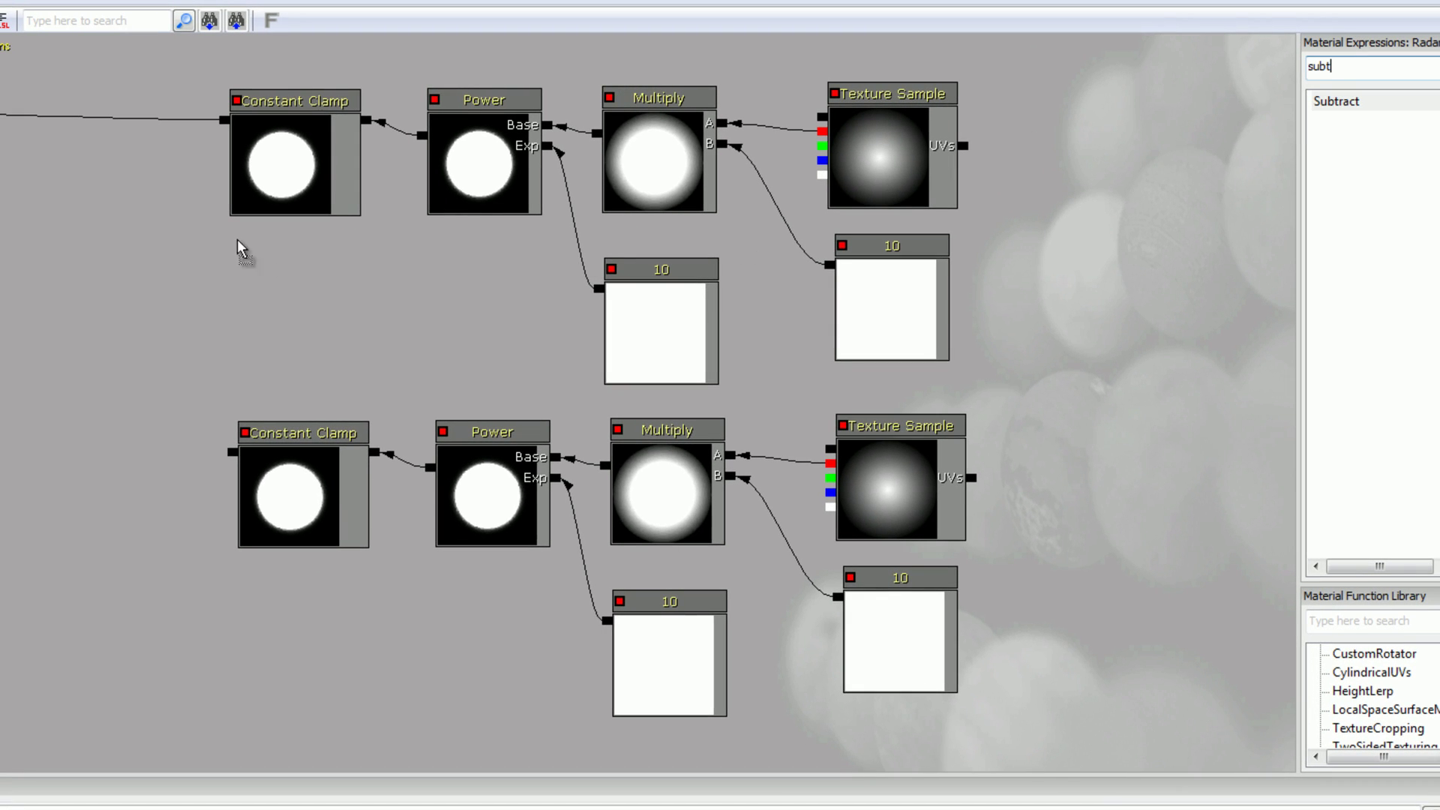
pyautogui.moveTo(237, 240); pyautogui.dragTo(29, 231)
pyautogui.moveTo(339, 337); pyautogui.dragTo(382, 413)
pyautogui.keyDown('ctrl'); pyautogui.moveTo(141, 363); pyautogui.dragTo(150, 268); pyautogui.keyUp('ctrl')
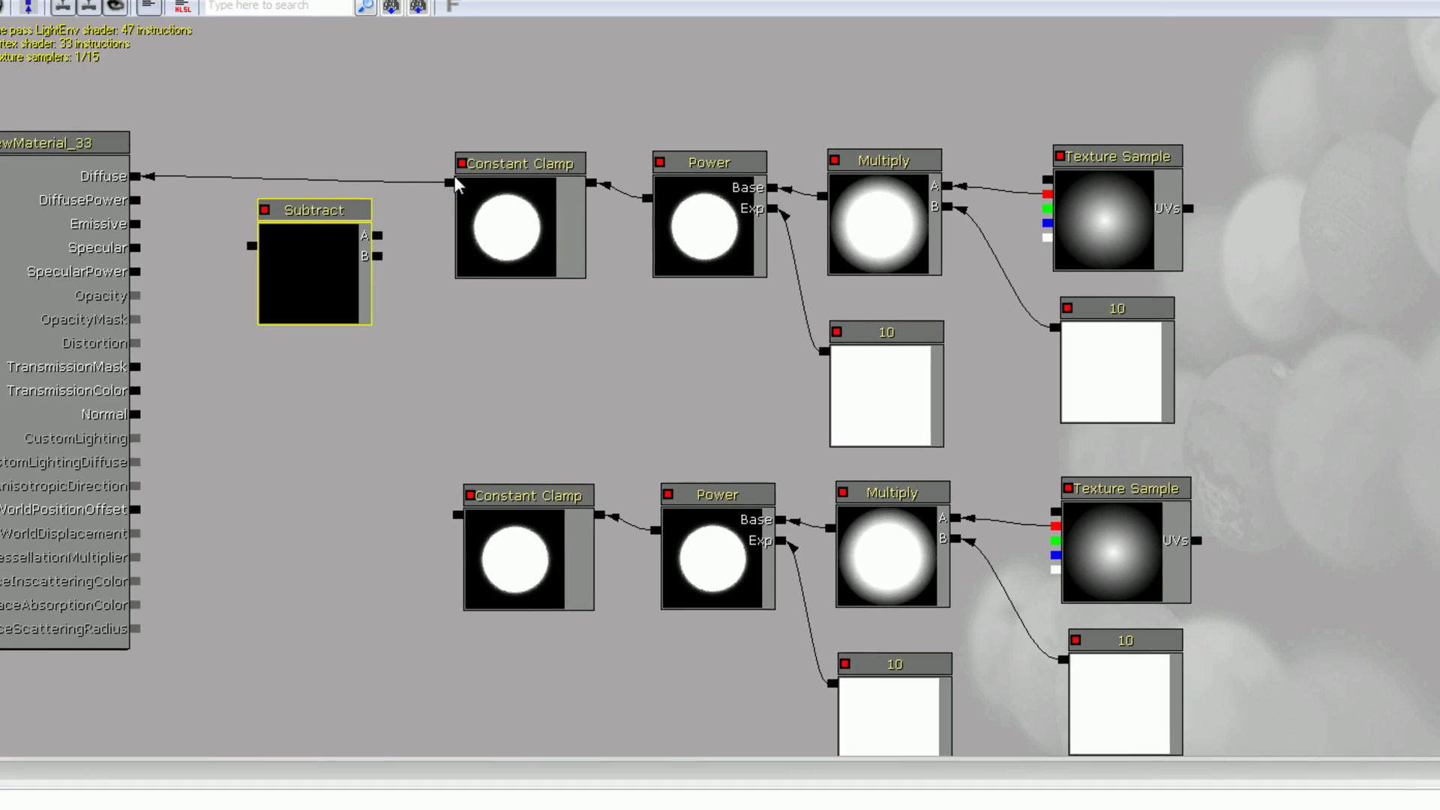
# Connect the upper Constant Clamp to Subtract's A, the lower one to B, and the Subtract output to Diffuse.
pyautogui.moveTo(458, 184); pyautogui.dragTo(378, 236)
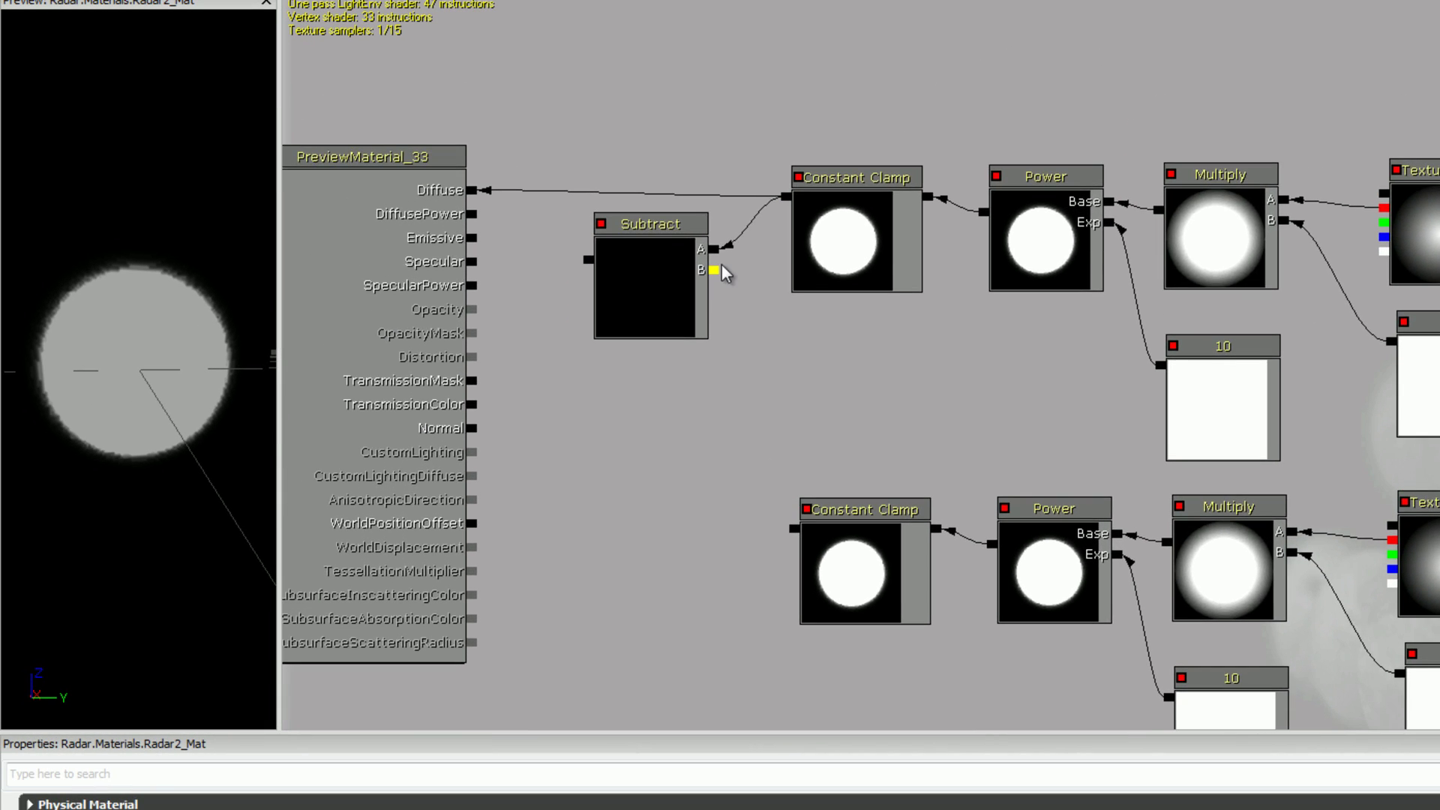
pyautogui.moveTo(722, 274); pyautogui.dragTo(797, 530)
pyautogui.moveTo(587, 274); pyautogui.dragTo(474, 191)
# Set the constant feeding the lower Power node's Exp input to 5.
pyautogui.moveTo(1030, 417); pyautogui.dragTo(927, 268)
pyautogui.click(1175, 592)
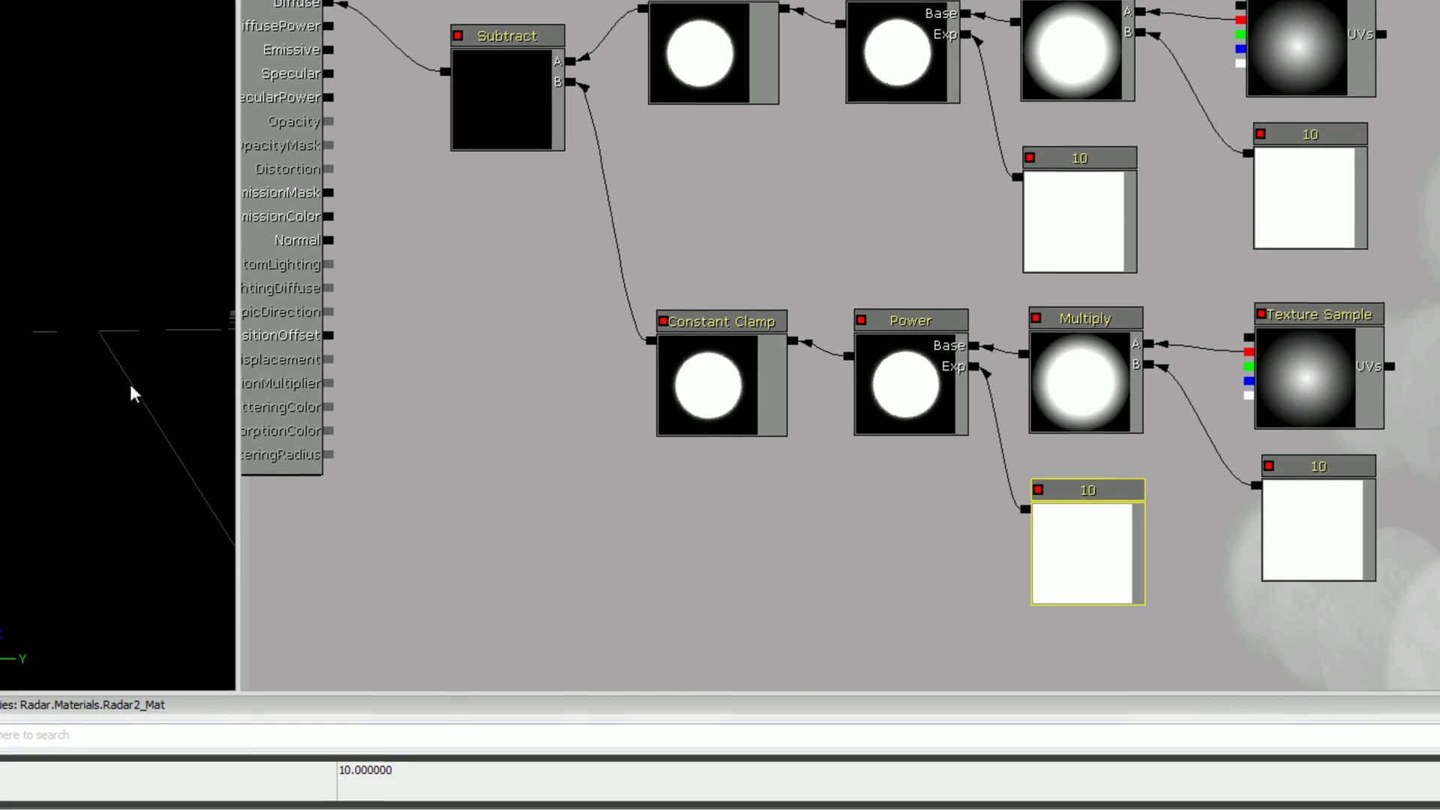
pyautogui.click(486, 782)
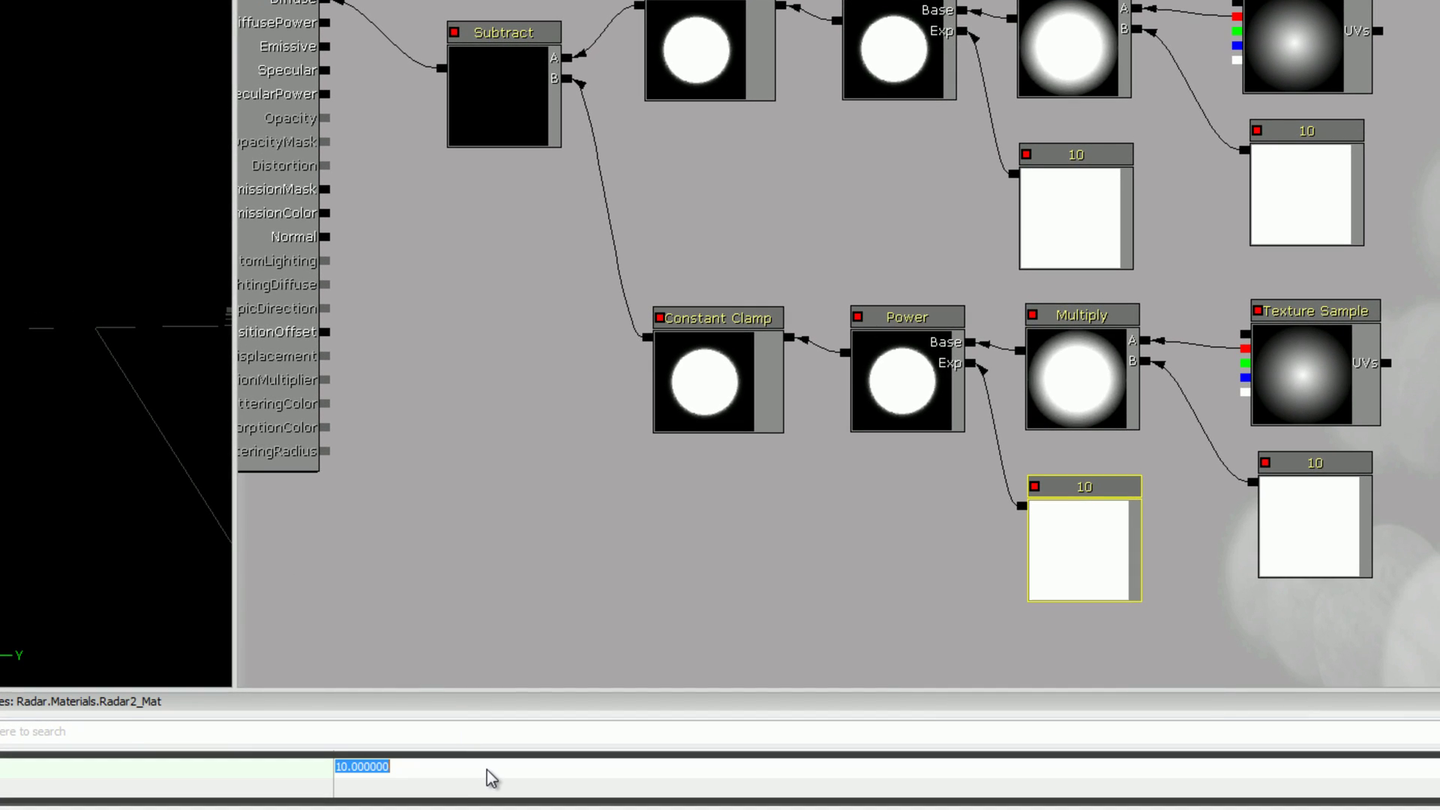
pyautogui.write('5')
pyautogui.press('Return')
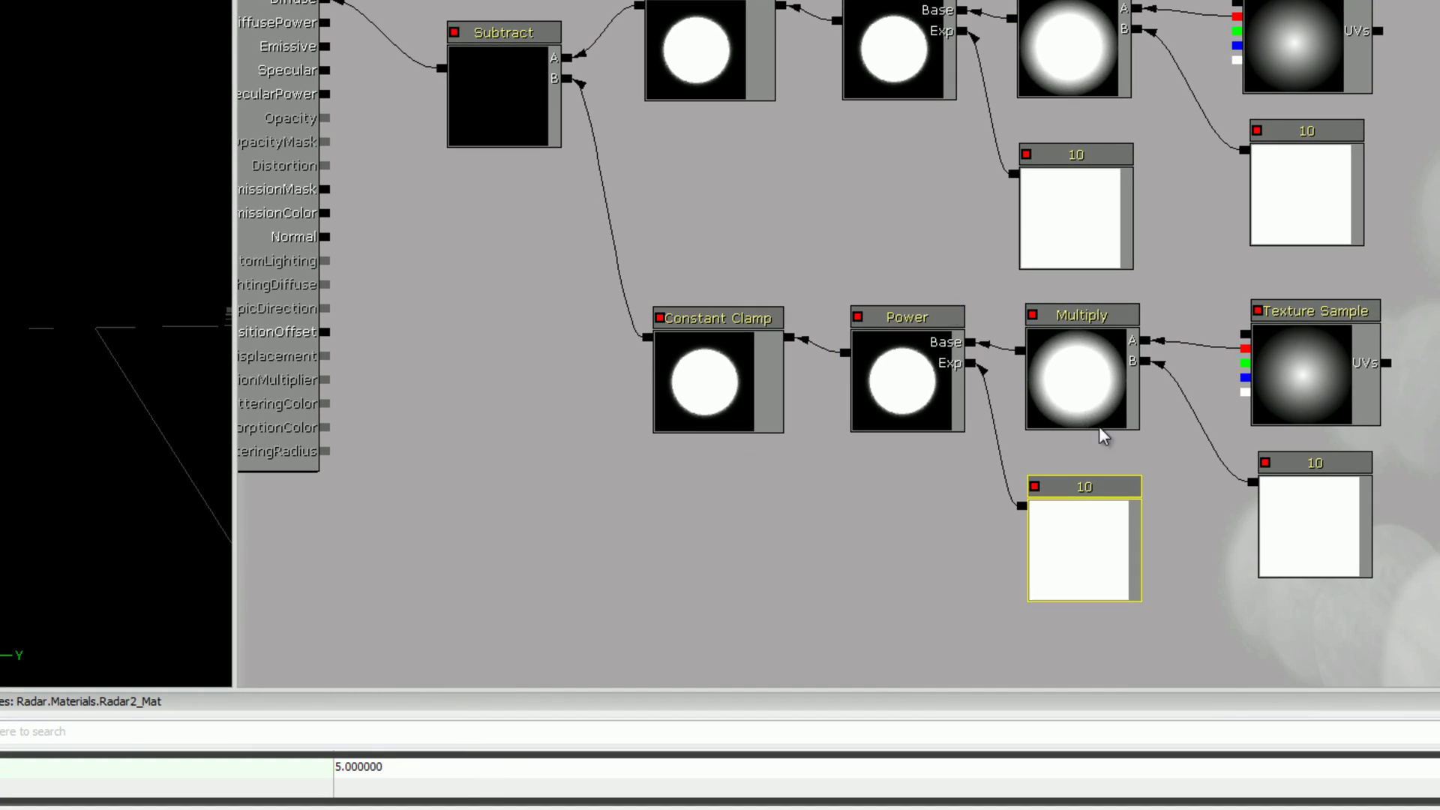
# Move the lower chain's 10 constant aside and feed the lower Multiply's B input from a new Multiply node below the texture sample.
pyautogui.click(1364, 529)
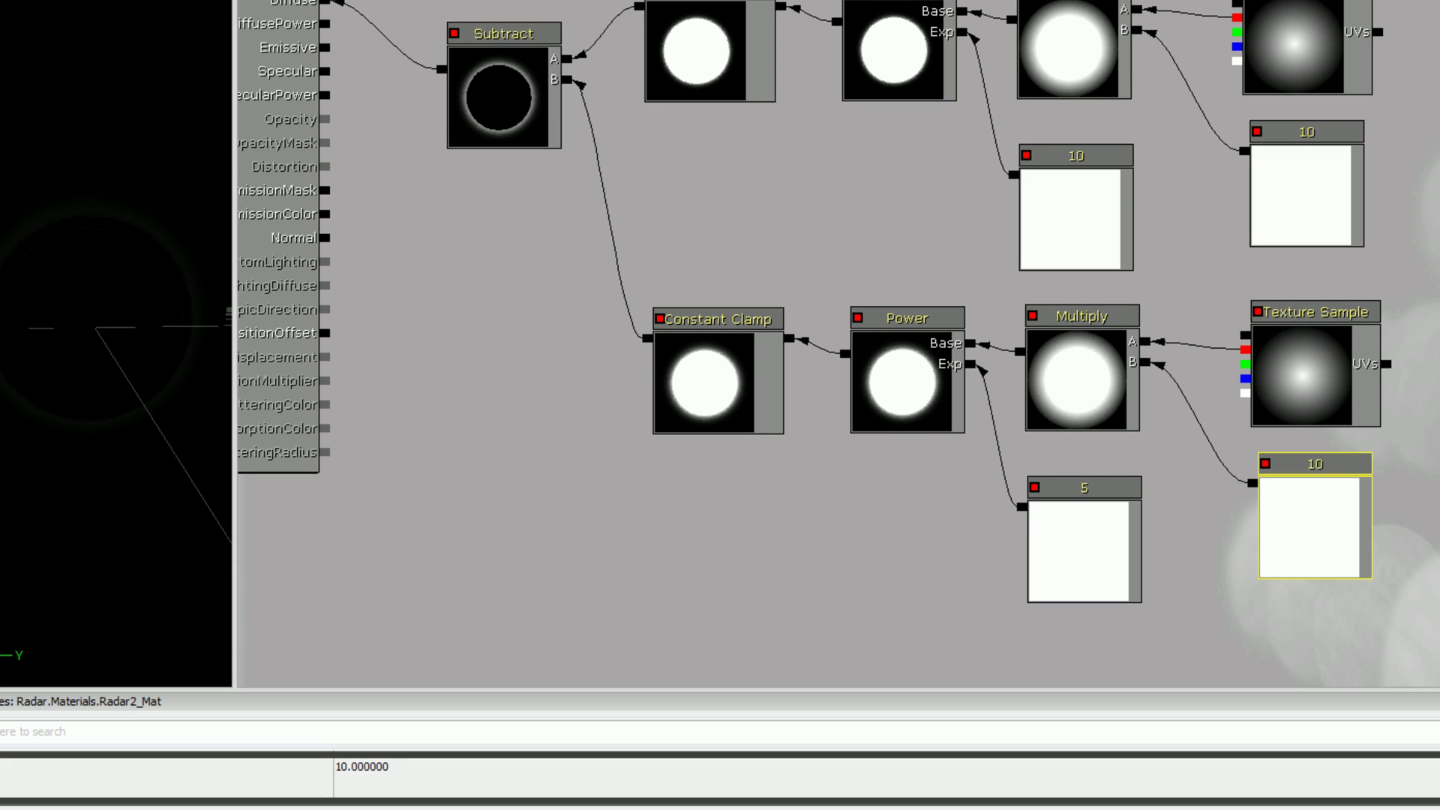
pyautogui.click(1420, 484)
pyautogui.moveTo(1420, 484); pyautogui.dragTo(1327, 432)
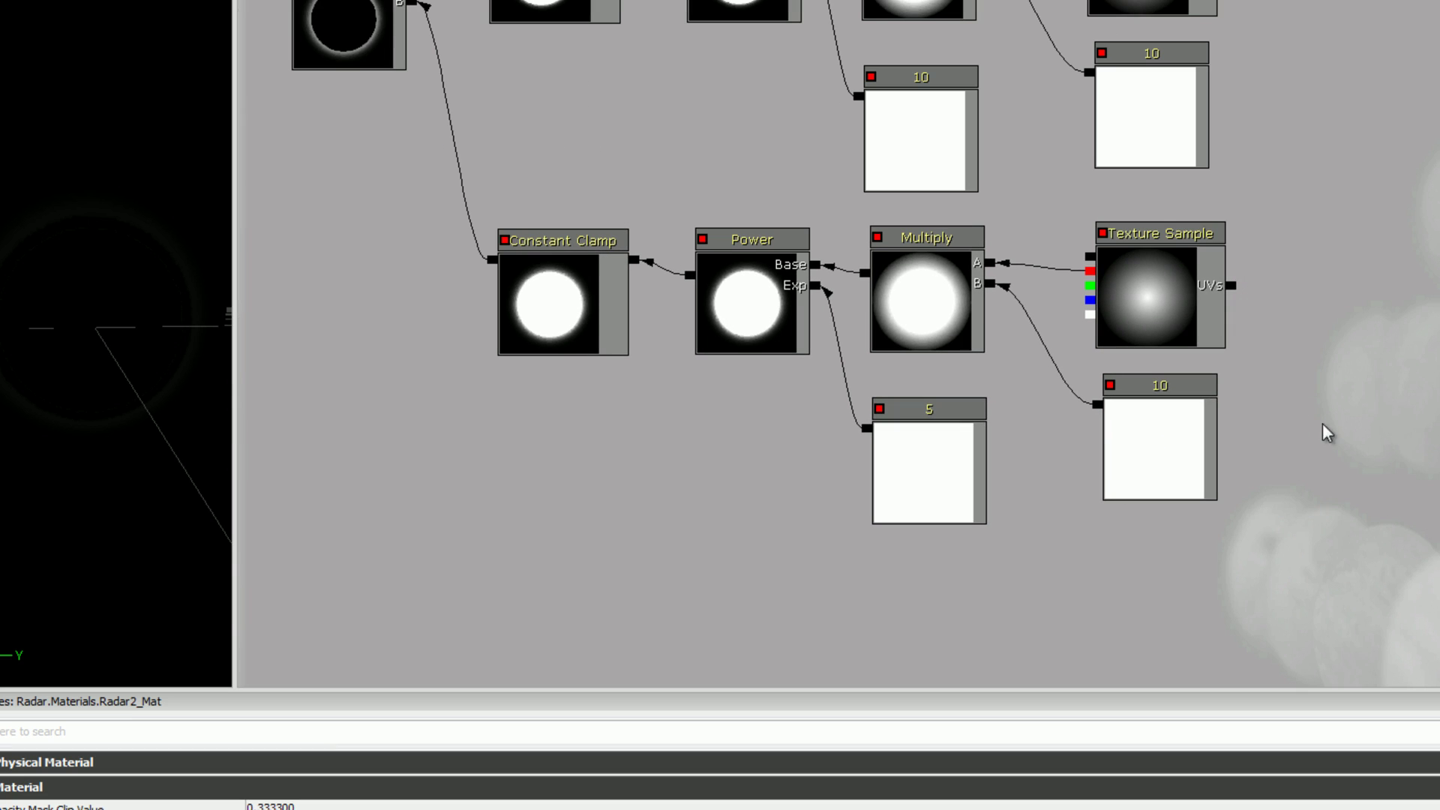
pyautogui.click(1175, 442)
pyautogui.keyDown('ctrl'); pyautogui.moveTo(1170, 430); pyautogui.dragTo(1363, 550); pyautogui.keyUp('ctrl')
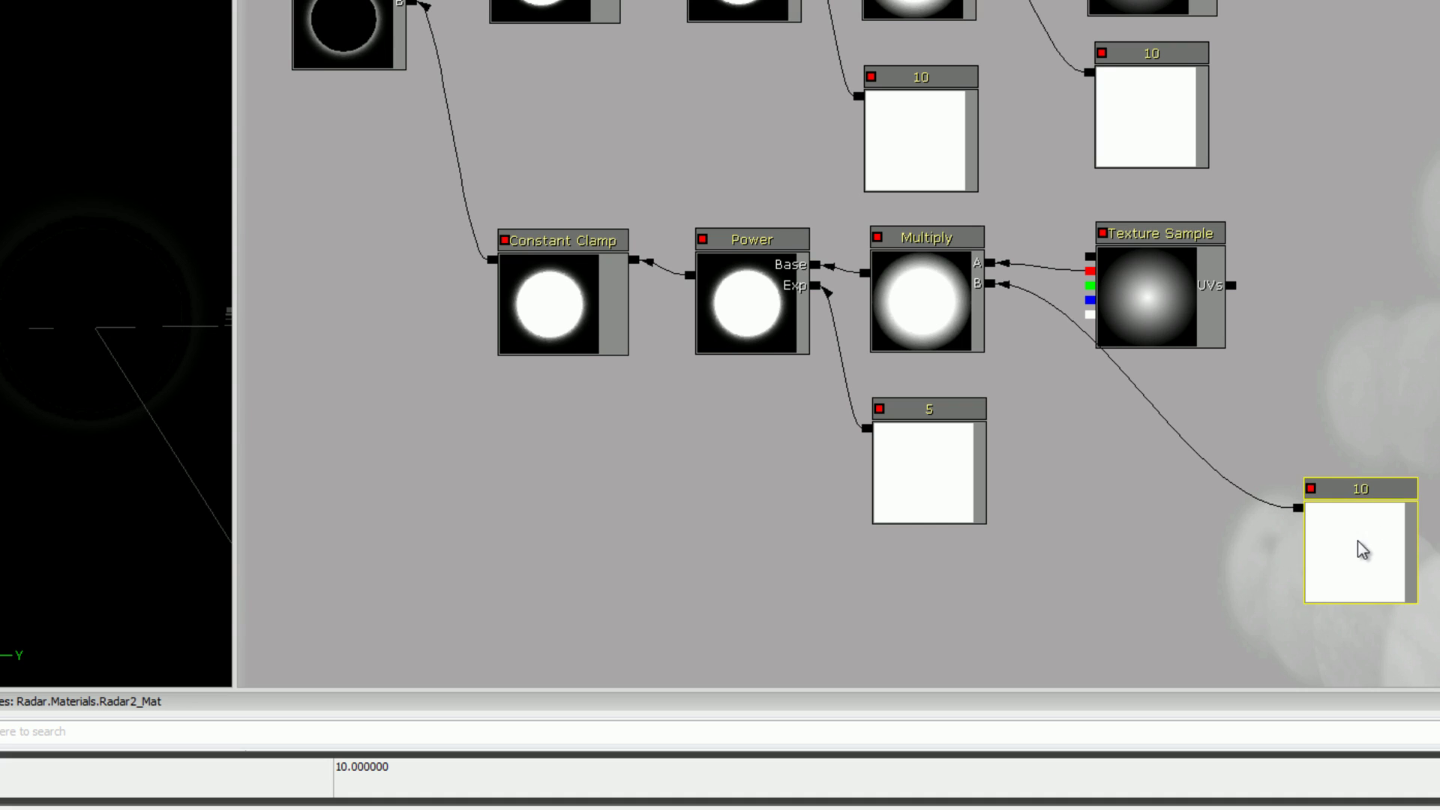
pyautogui.click(1108, 476)
pyautogui.keyDown('ctrl'); pyautogui.moveTo(1158, 547); pyautogui.dragTo(1171, 469); pyautogui.keyUp('ctrl')
pyautogui.moveTo(1092, 440); pyautogui.dragTo(991, 283)
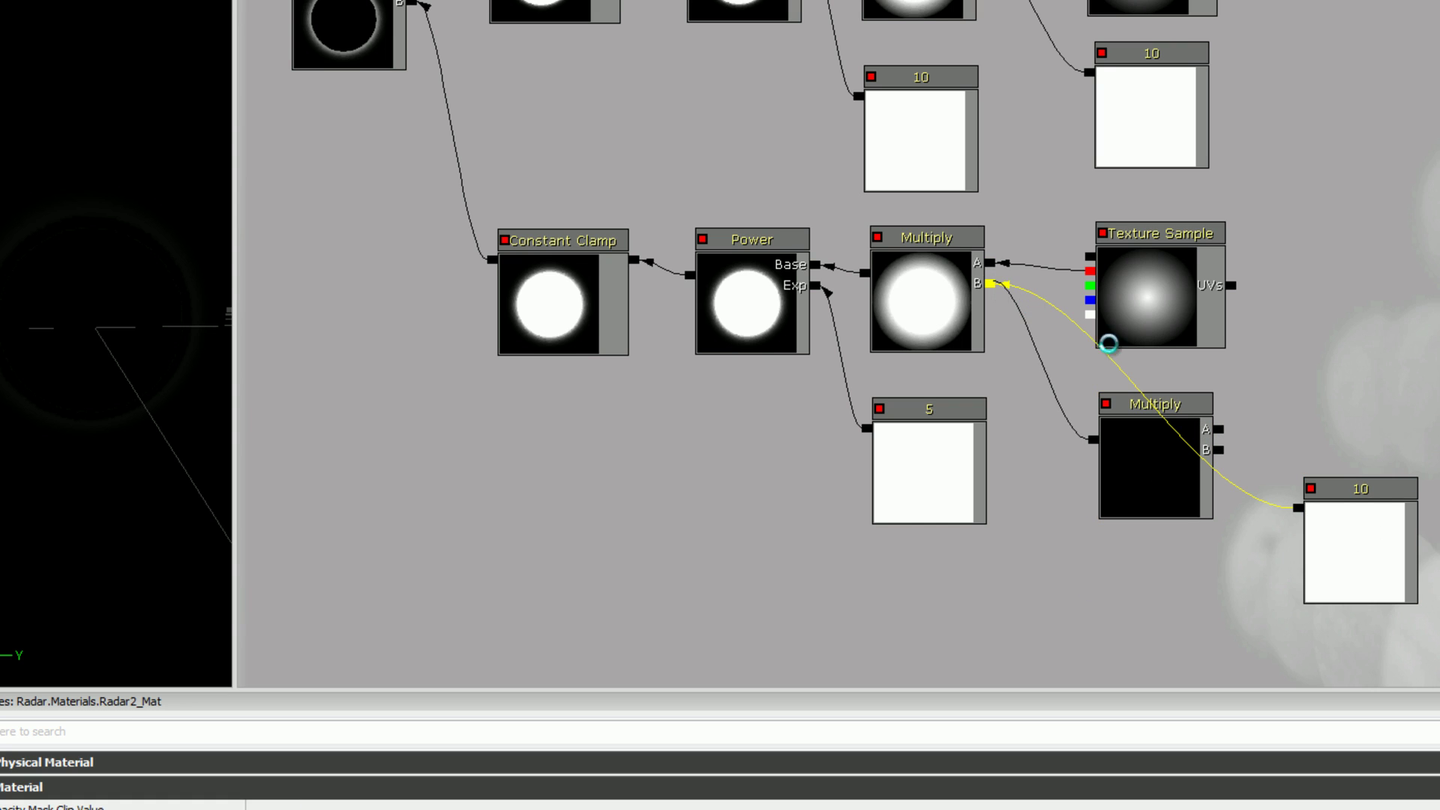
# Connect the 10 constant to the new Multiply's A input and an added constant to its B input.
pyautogui.keyDown('ctrl'); pyautogui.moveTo(1371, 561); pyautogui.dragTo(1367, 395); pyautogui.keyUp('ctrl')
pyautogui.click(1337, 536)
pyautogui.keyDown('ctrl'); pyautogui.moveTo(1343, 547); pyautogui.dragTo(1273, 405); pyautogui.keyUp('ctrl')
pyautogui.moveTo(1333, 291); pyautogui.dragTo(1263, 381)
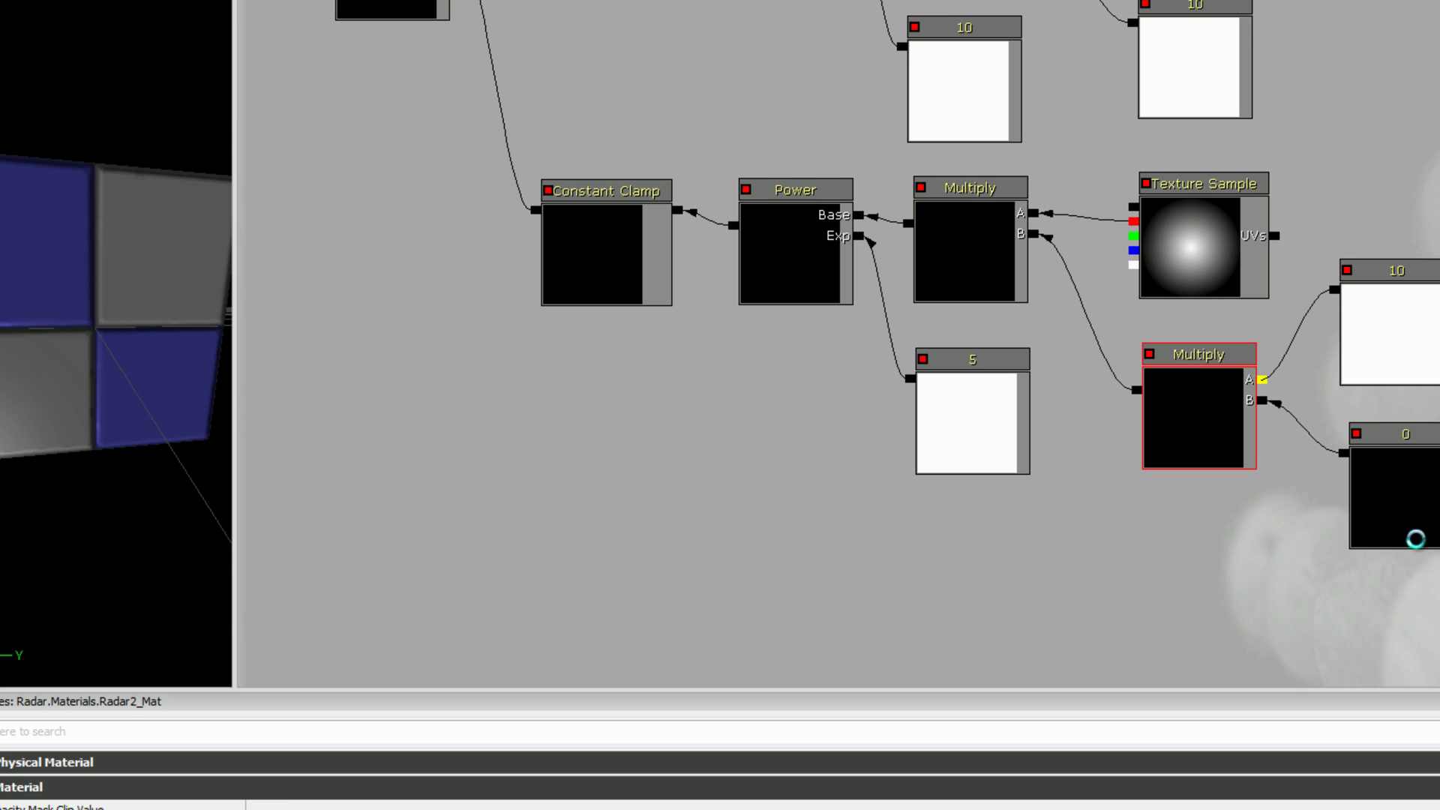
# Set the new Multiply's B constant to 0.7 and inspect the resulting shape in the preview.
pyautogui.click(1416, 539)
pyautogui.click(838, 783)
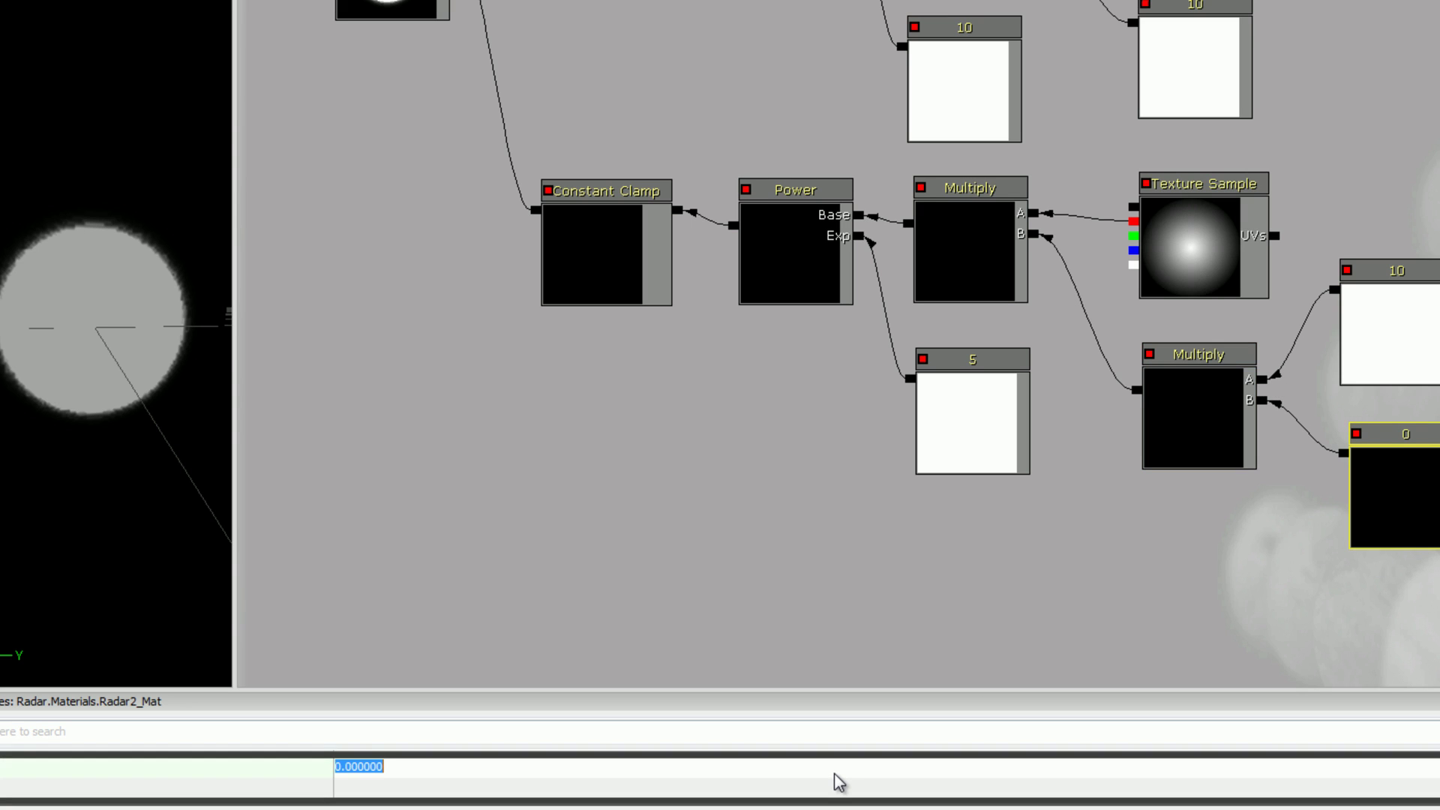
pyautogui.write('0.7')
pyautogui.press('Return')
pyautogui.moveTo(169, 324); pyautogui.dragTo(153, 283)
pyautogui.moveTo(630, 443); pyautogui.dragTo(721, 524)
# Rearrange the 0.7 and 10 constants side by side below the new Multiply node, with 0.7 nearer to it.
pyautogui.click(1350, 531)
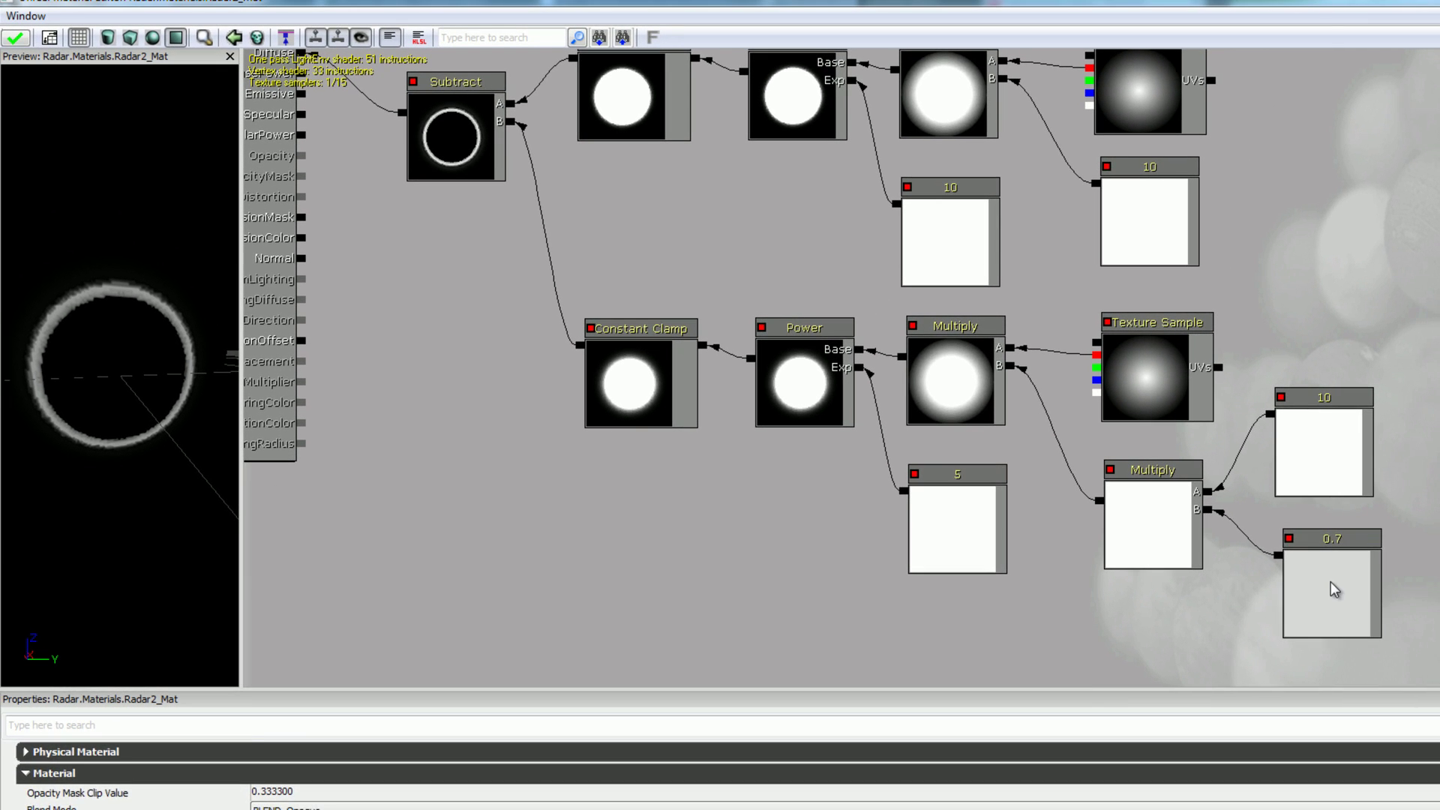
pyautogui.moveTo(1333, 581); pyautogui.dragTo(1338, 649)
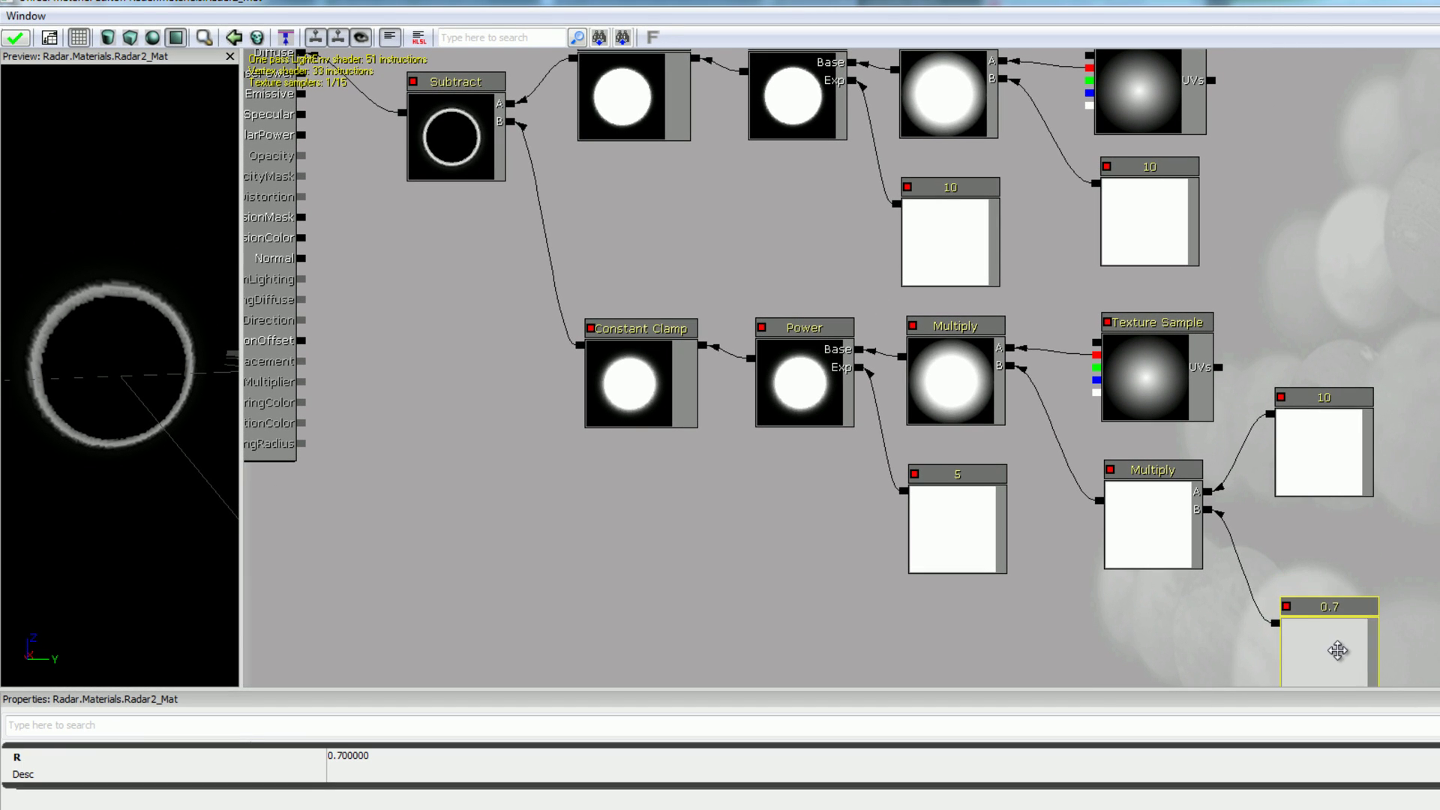
pyautogui.moveTo(1322, 462); pyautogui.dragTo(1354, 559)
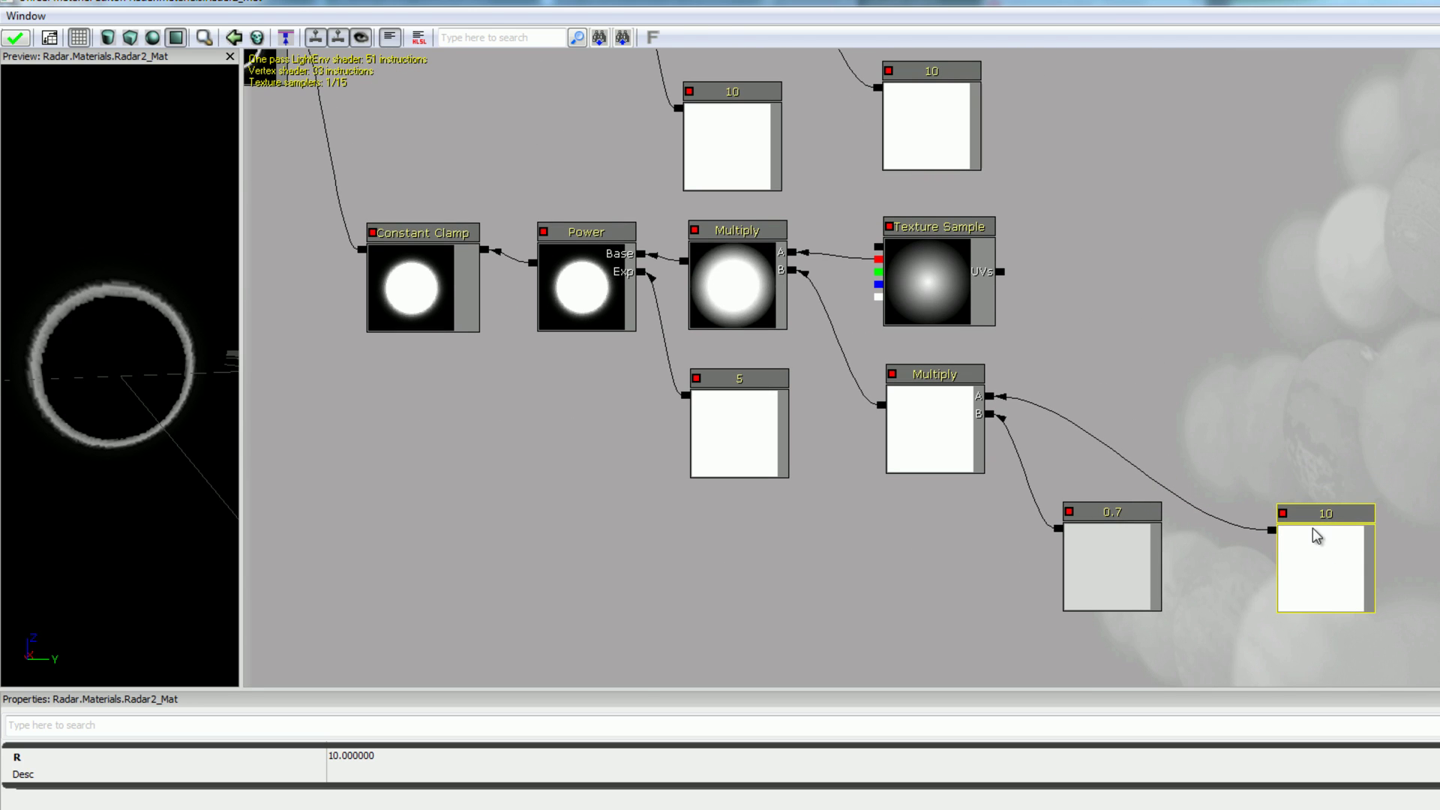
pyautogui.keyDown('ctrl'); pyautogui.moveTo(1312, 528); pyautogui.dragTo(1308, 534); pyautogui.keyUp('ctrl')
pyautogui.moveTo(577, 352); pyautogui.dragTo(266, 331)
pyautogui.moveTo(861, 414); pyautogui.dragTo(702, 255)
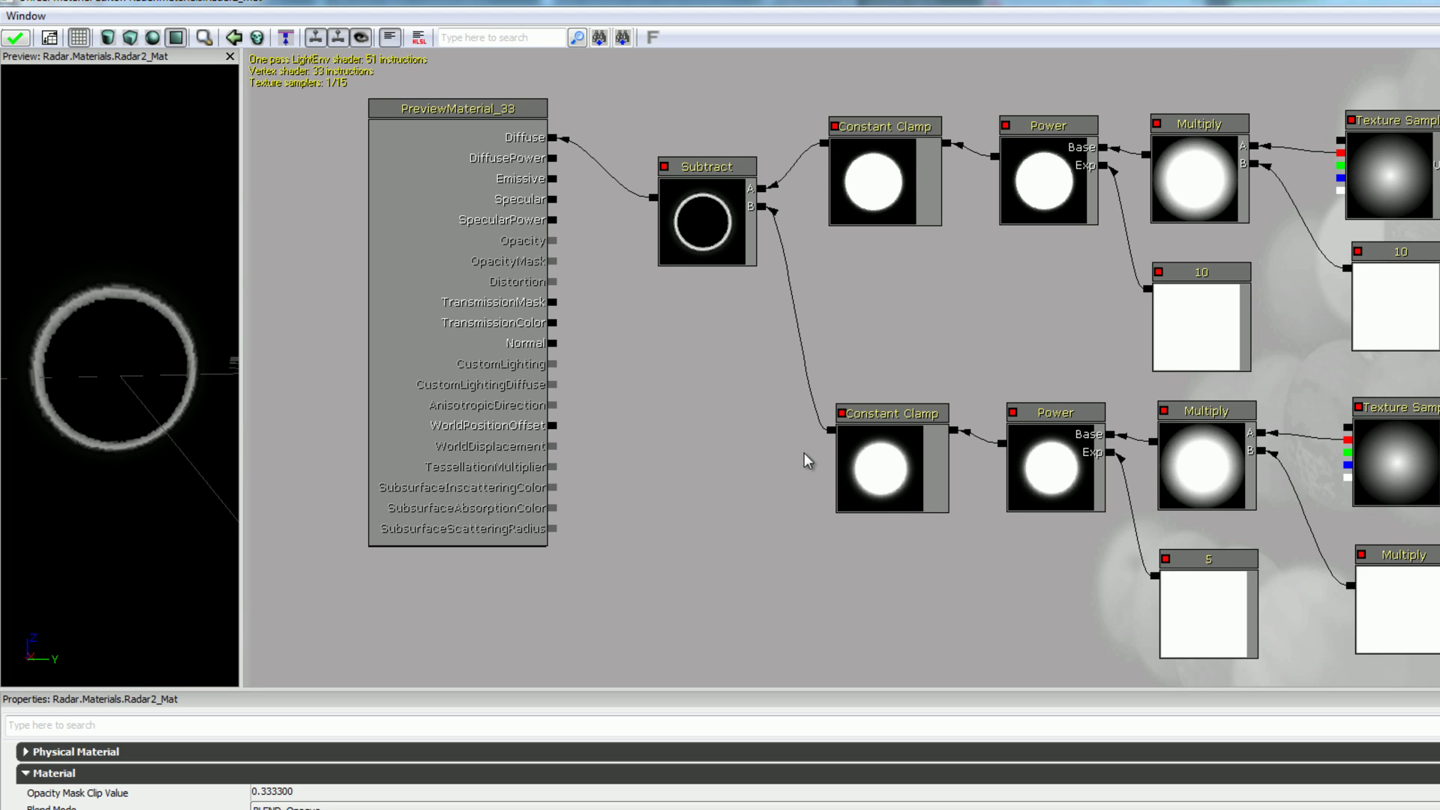
pyautogui.moveTo(938, 345); pyautogui.dragTo(712, 294)
pyautogui.scroll(-3, 1167, 356)
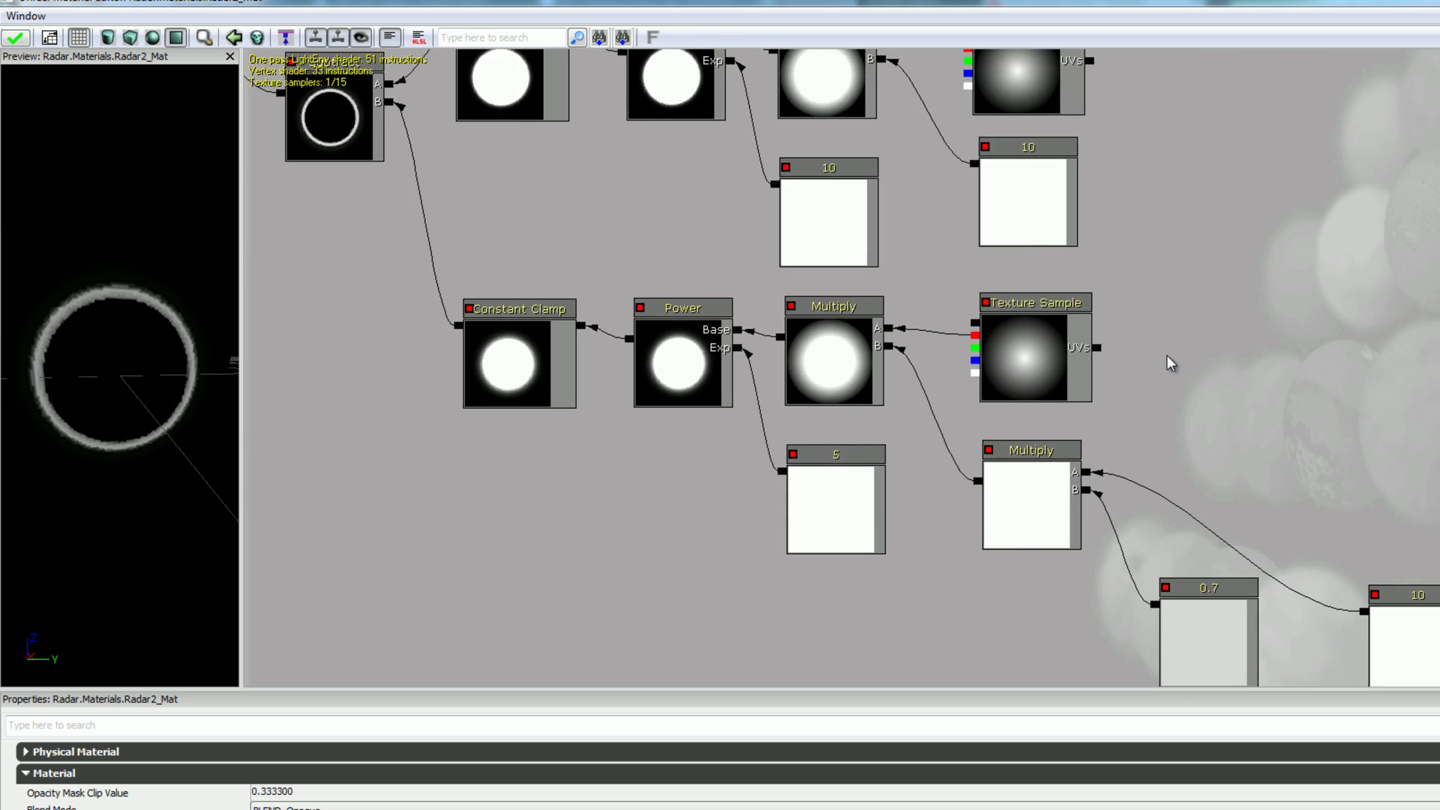
pyautogui.moveTo(1155, 433); pyautogui.dragTo(1167, 466)
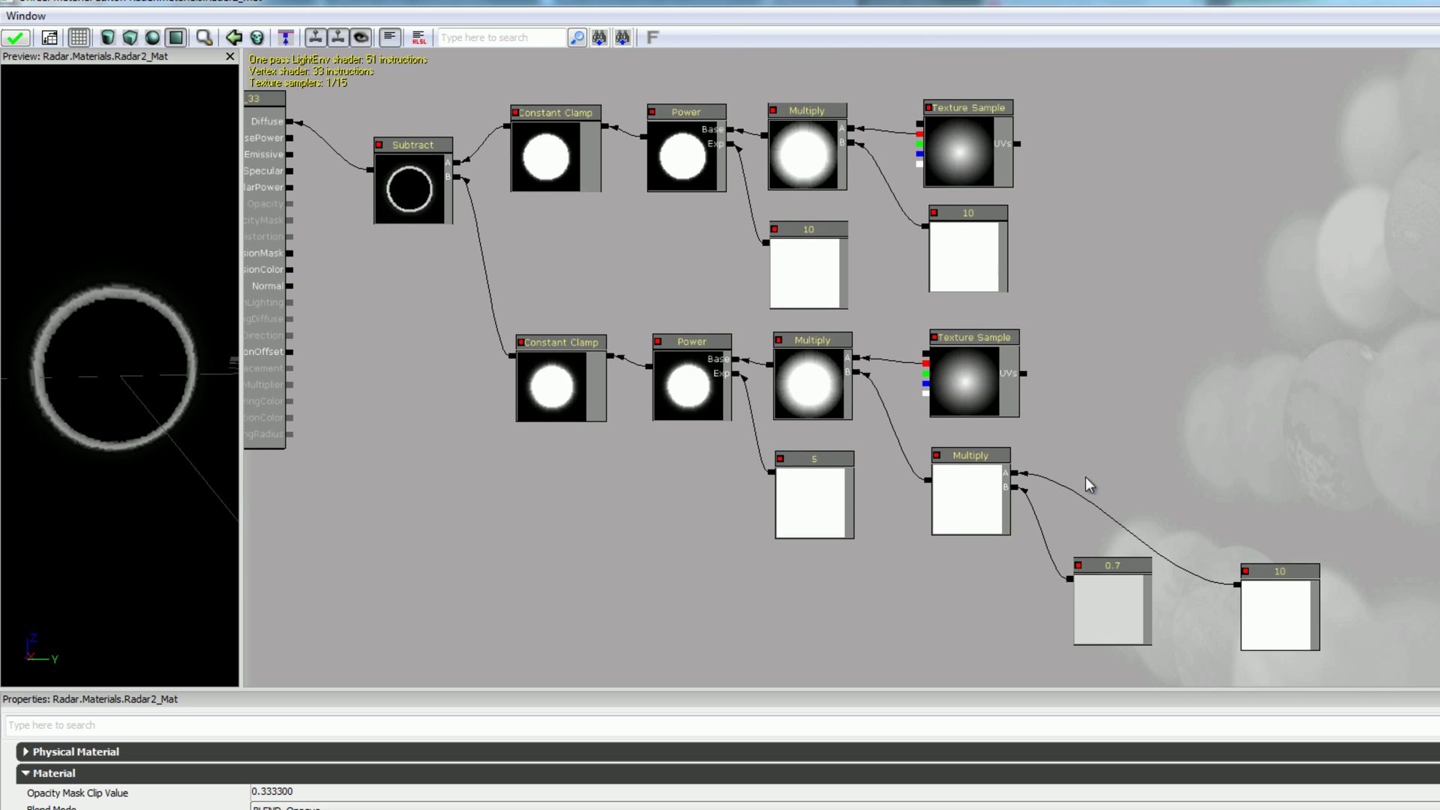
# Insert a Multiply node between the lower scaling Multiply's A input and the 10 constant, with 10 on B and an added constant on A.
pyautogui.press('m')
pyautogui.click(1121, 534)
pyautogui.moveTo(1118, 530); pyautogui.dragTo(1019, 478)
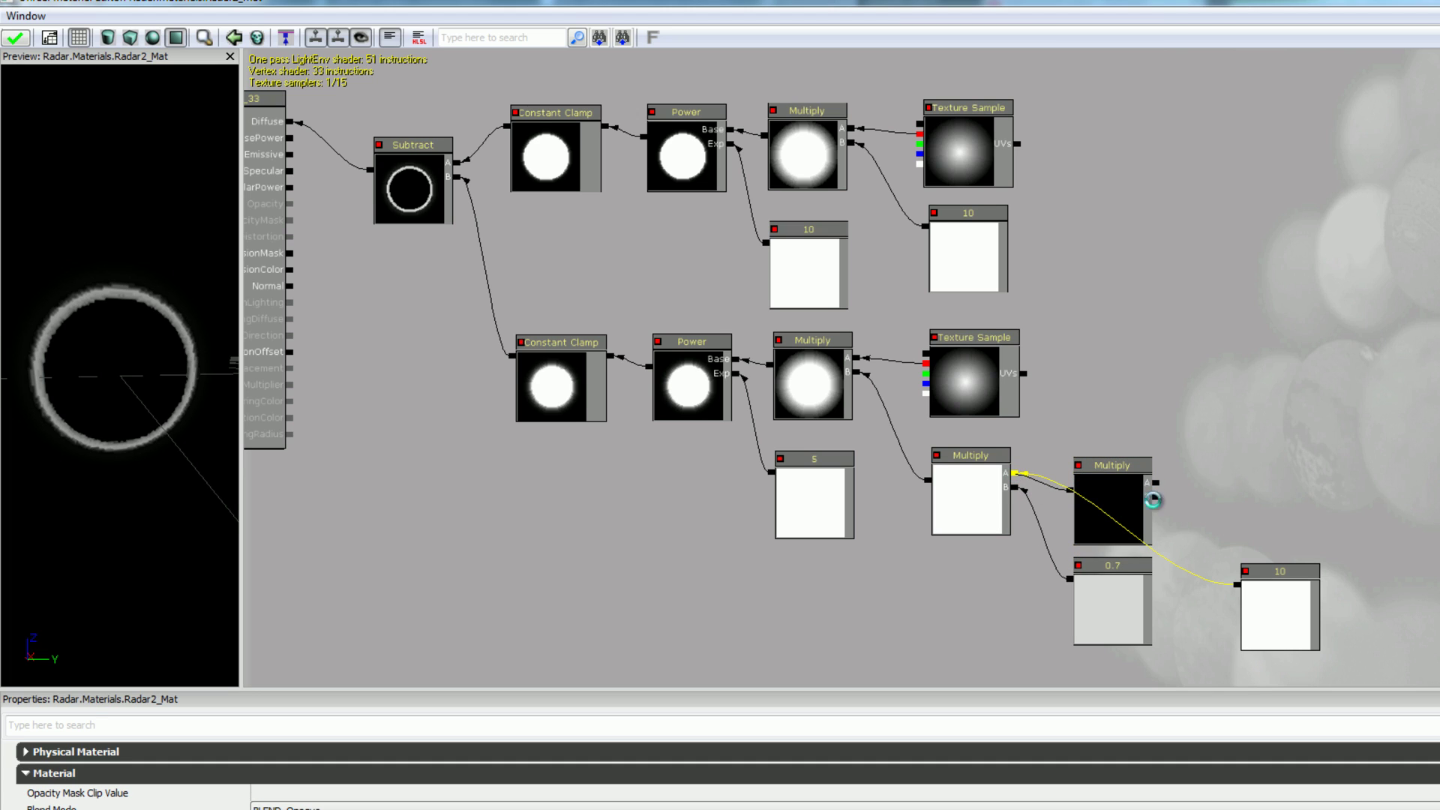
pyautogui.click(1155, 498)
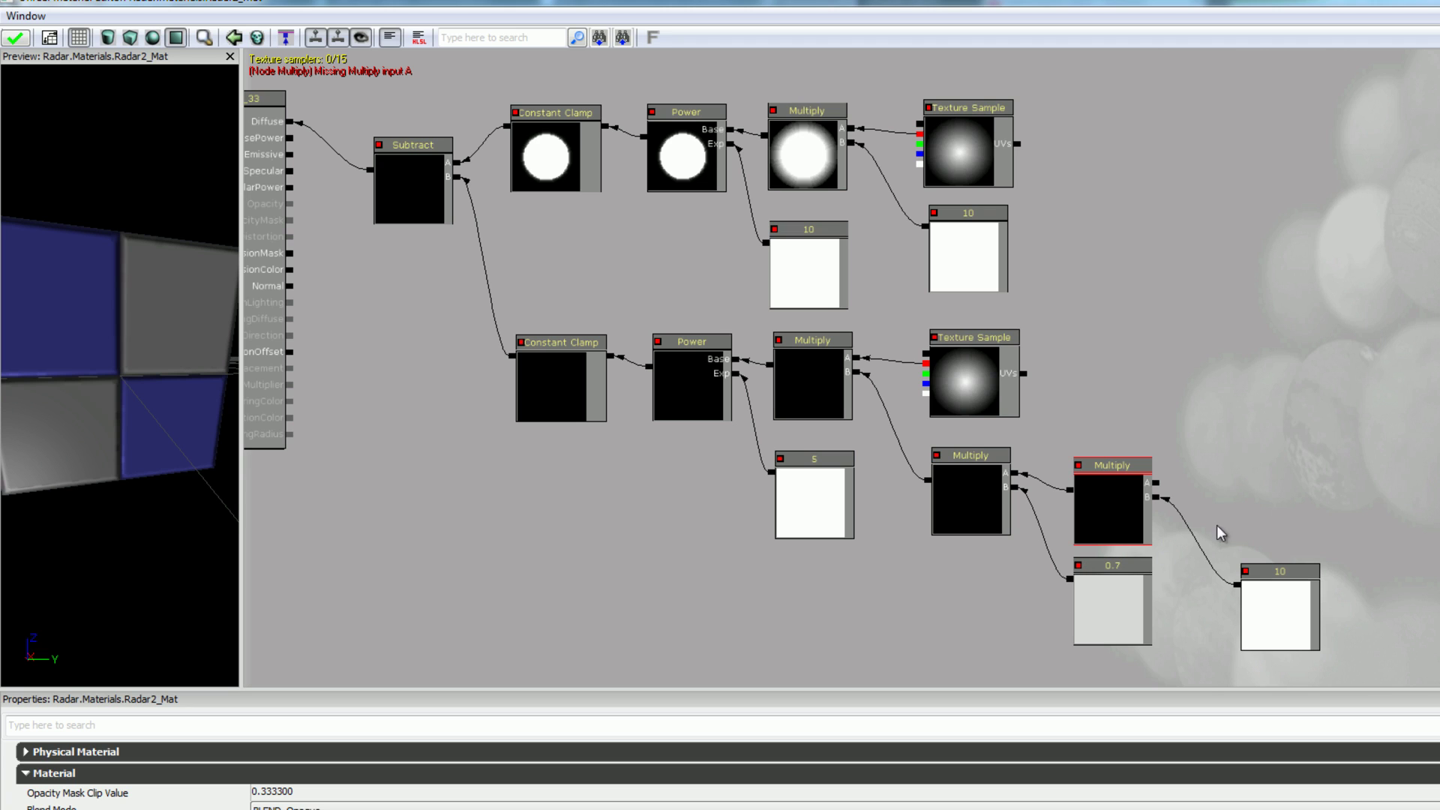
pyautogui.press('1')
pyautogui.click(1262, 472)
pyautogui.moveTo(1247, 454); pyautogui.dragTo(1181, 470)
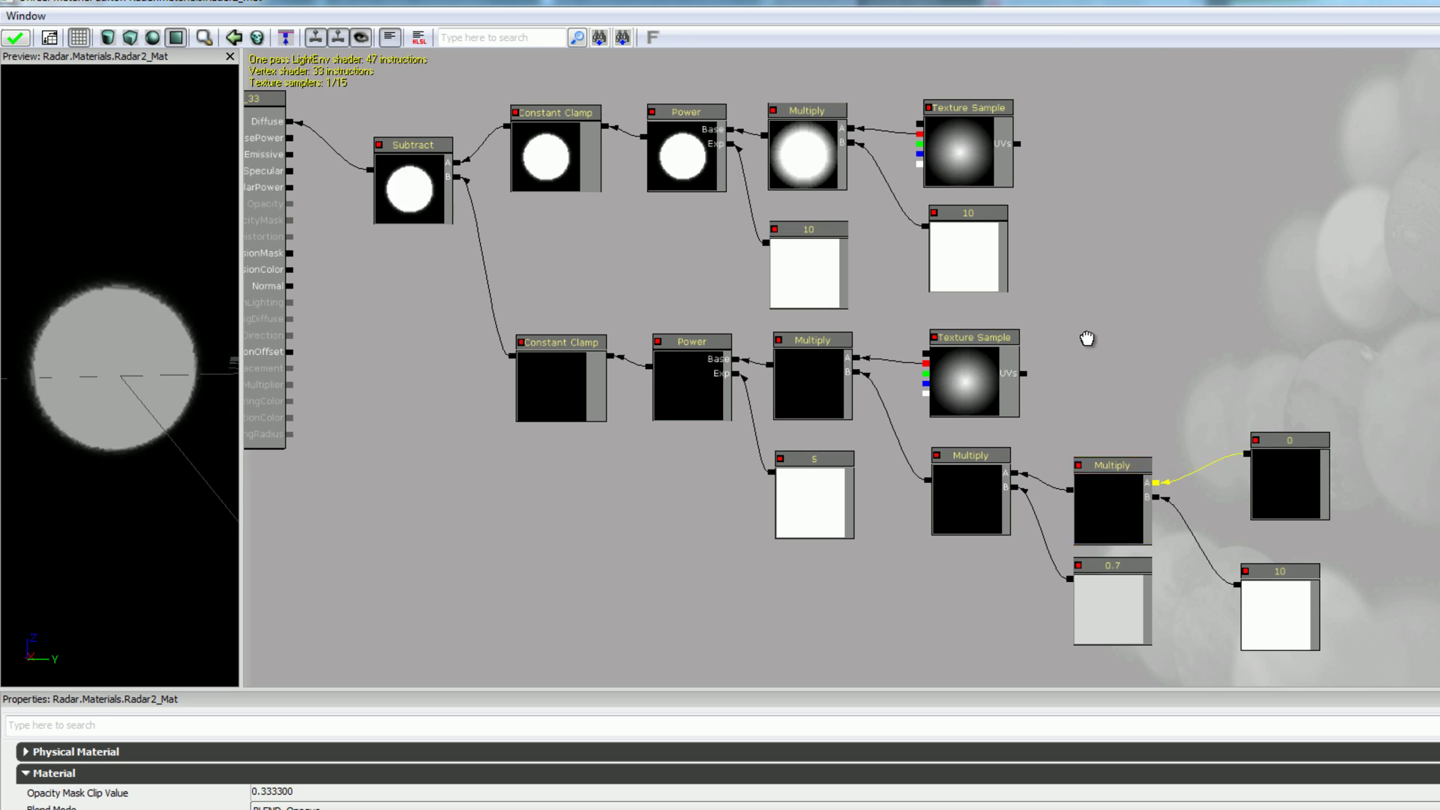
# Add a Multiply node below the upper texture sample, with the 10 constant on B, and feed it into the upper Multiply's B input.
pyautogui.moveTo(1028, 261); pyautogui.dragTo(1056, 354)
pyautogui.click(963, 333)
pyautogui.moveTo(963, 334); pyautogui.dragTo(1116, 378)
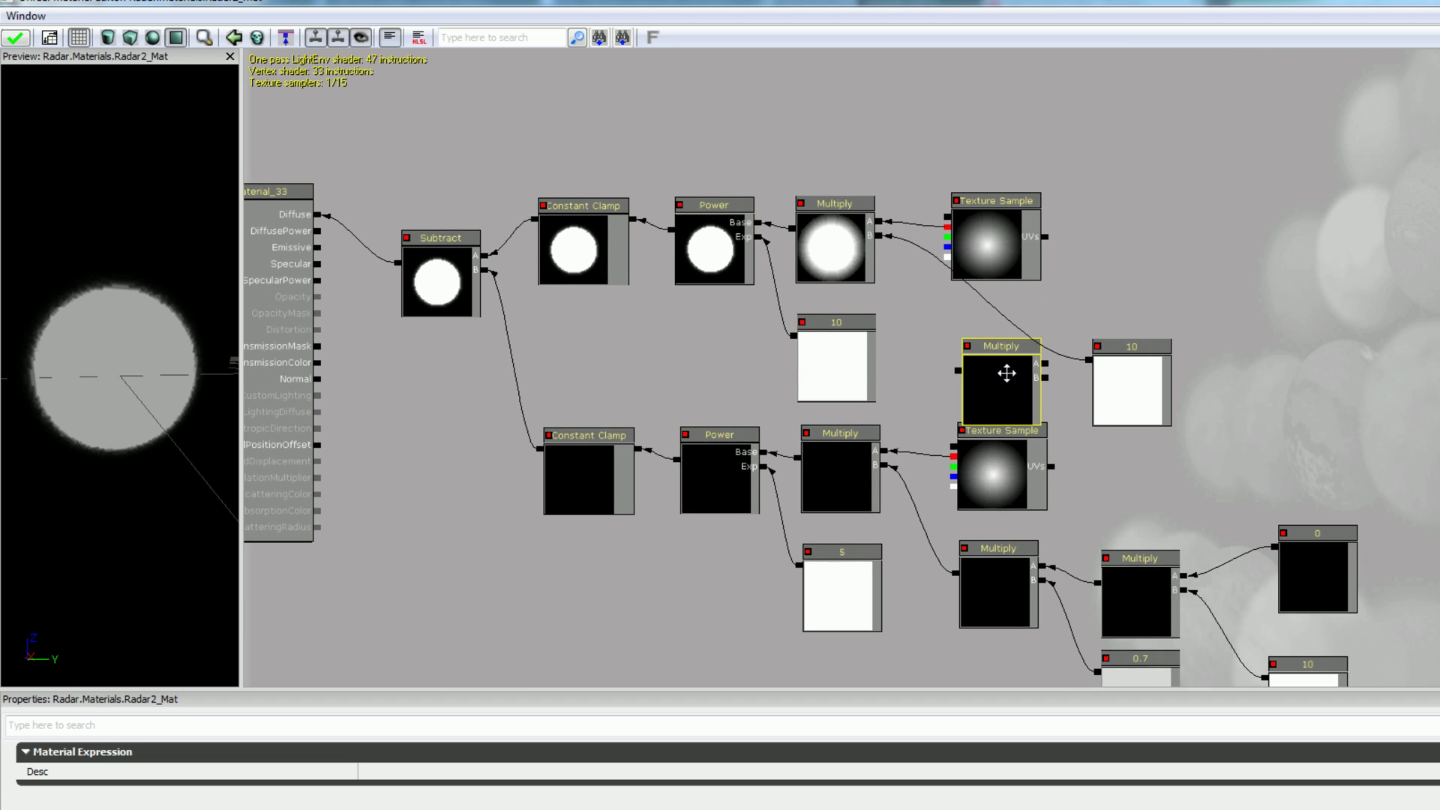
pyautogui.moveTo(1006, 373); pyautogui.dragTo(998, 344)
pyautogui.moveTo(1090, 360); pyautogui.dragTo(1037, 343)
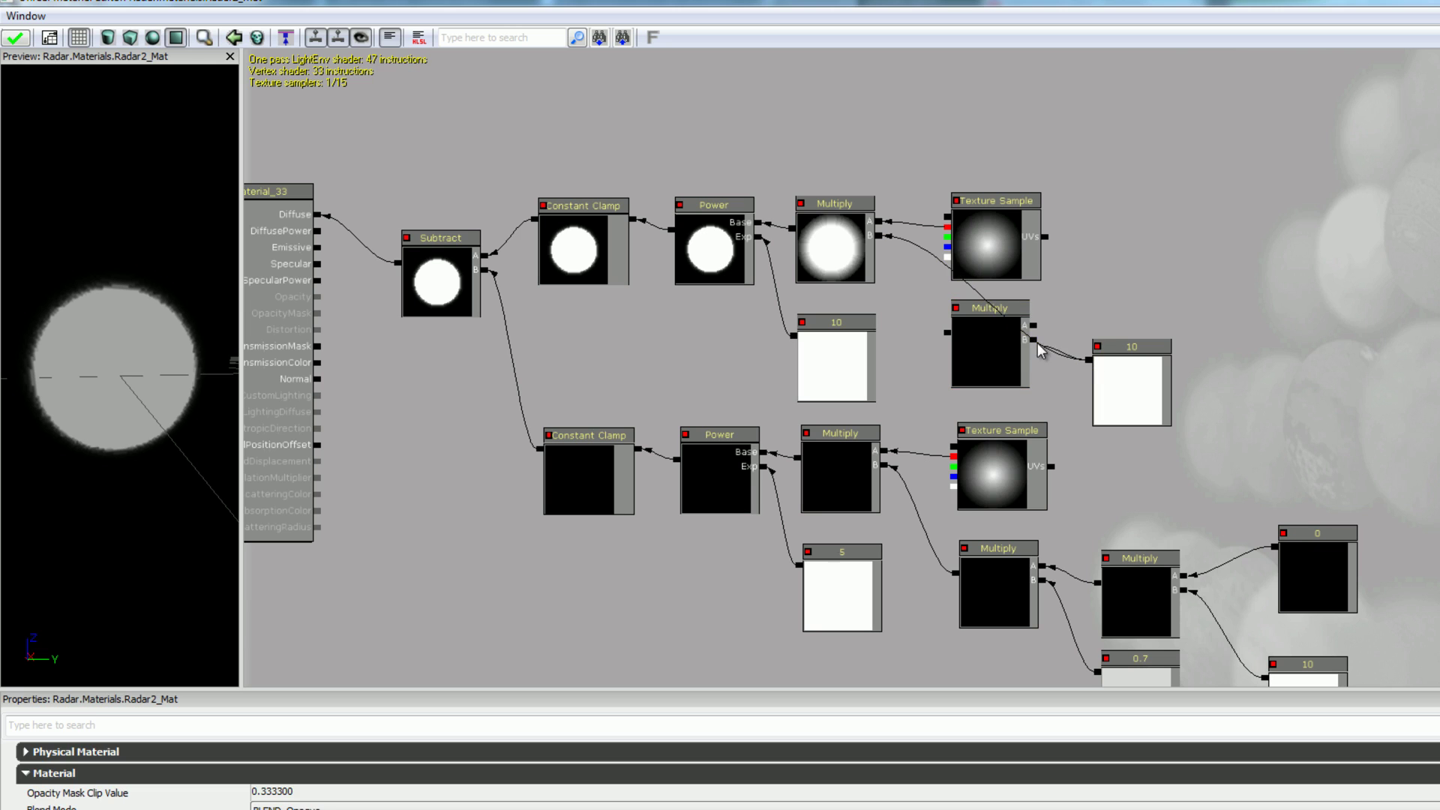
pyautogui.moveTo(948, 330); pyautogui.dragTo(877, 233)
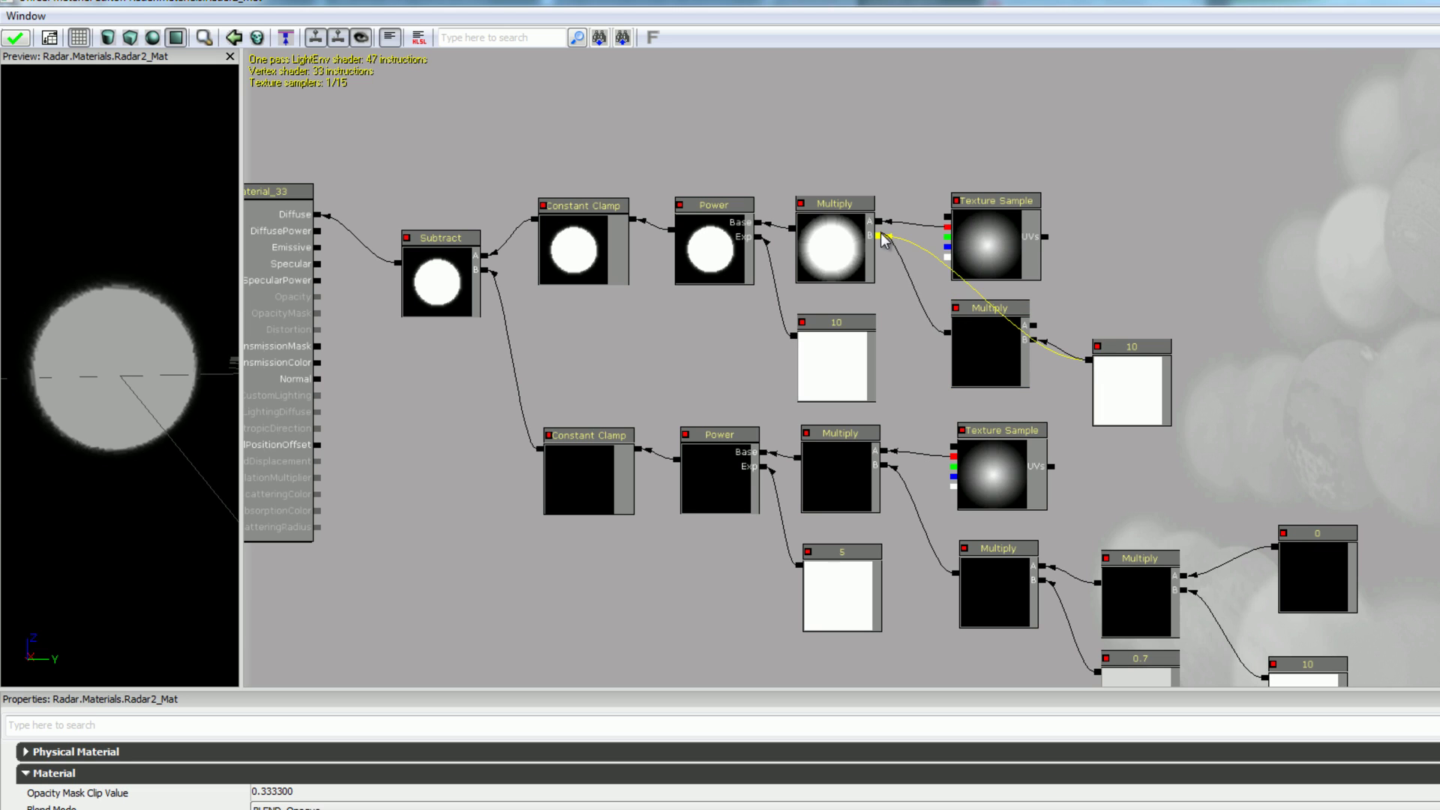
# Replace the lower chain's 0 constant with a new shared constant connected to the A inputs of both newly added Multiply nodes.
pyautogui.moveTo(1264, 453); pyautogui.dragTo(1154, 342)
pyautogui.click(1033, 259)
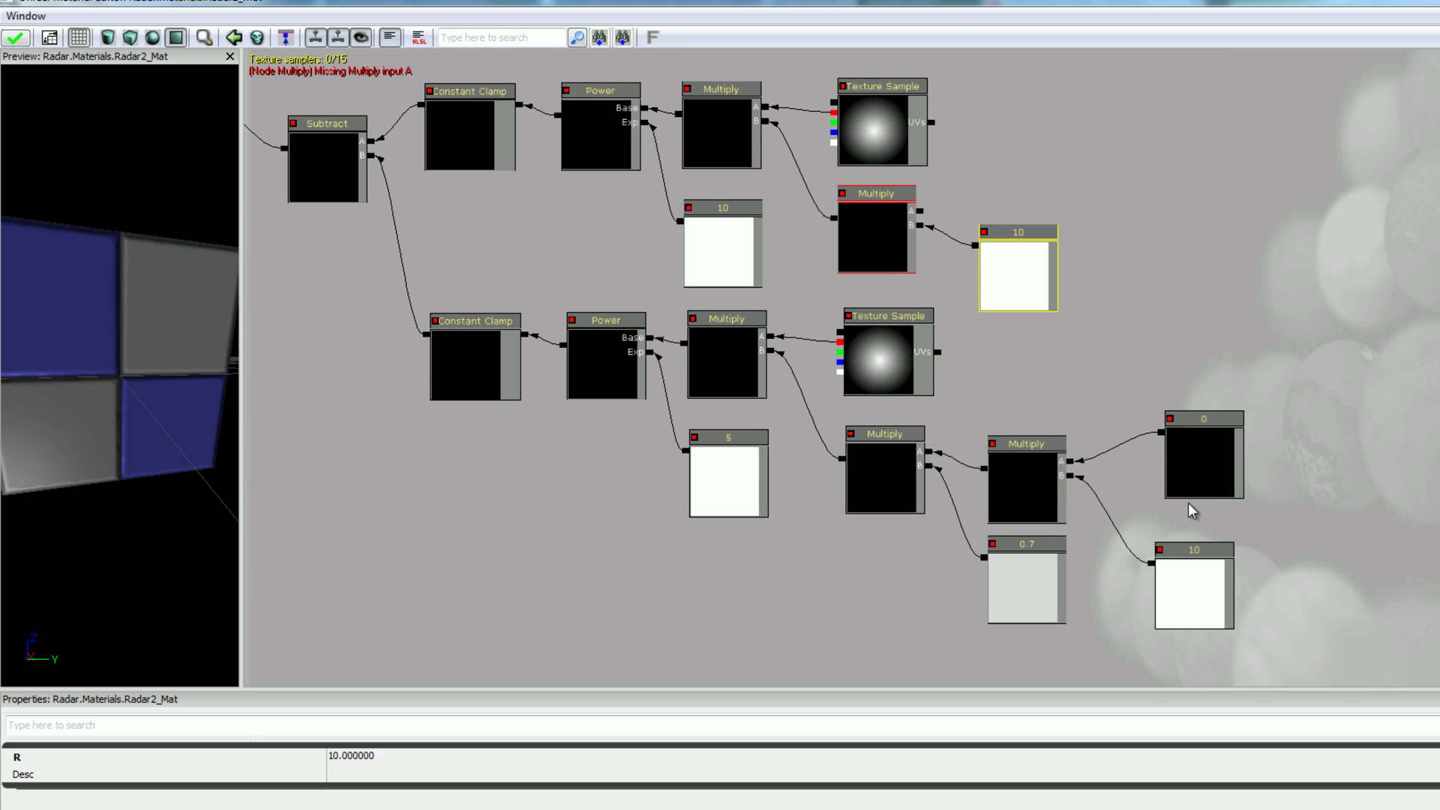
pyautogui.click(1006, 142)
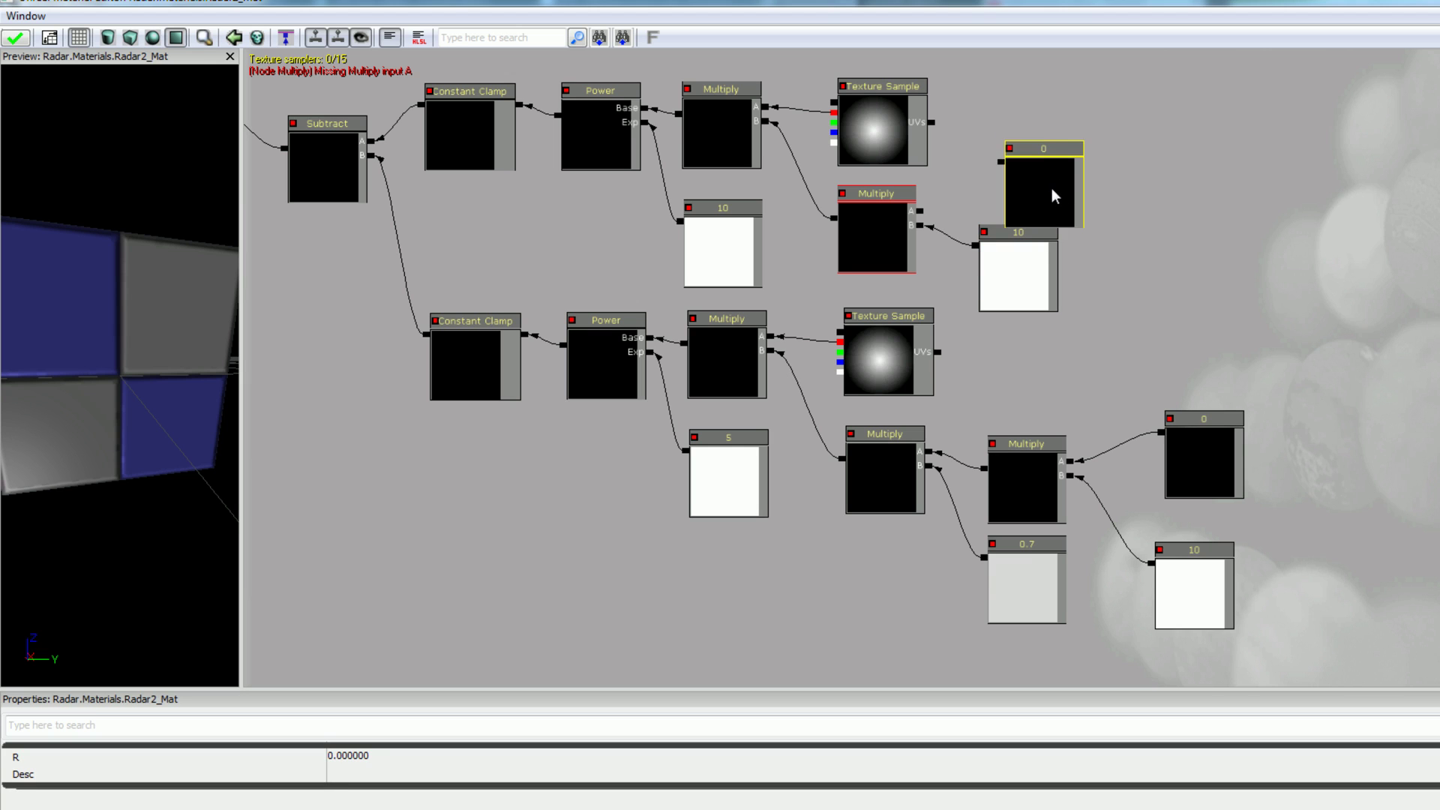
pyautogui.moveTo(1047, 192); pyautogui.dragTo(1204, 177)
pyautogui.click(1213, 453)
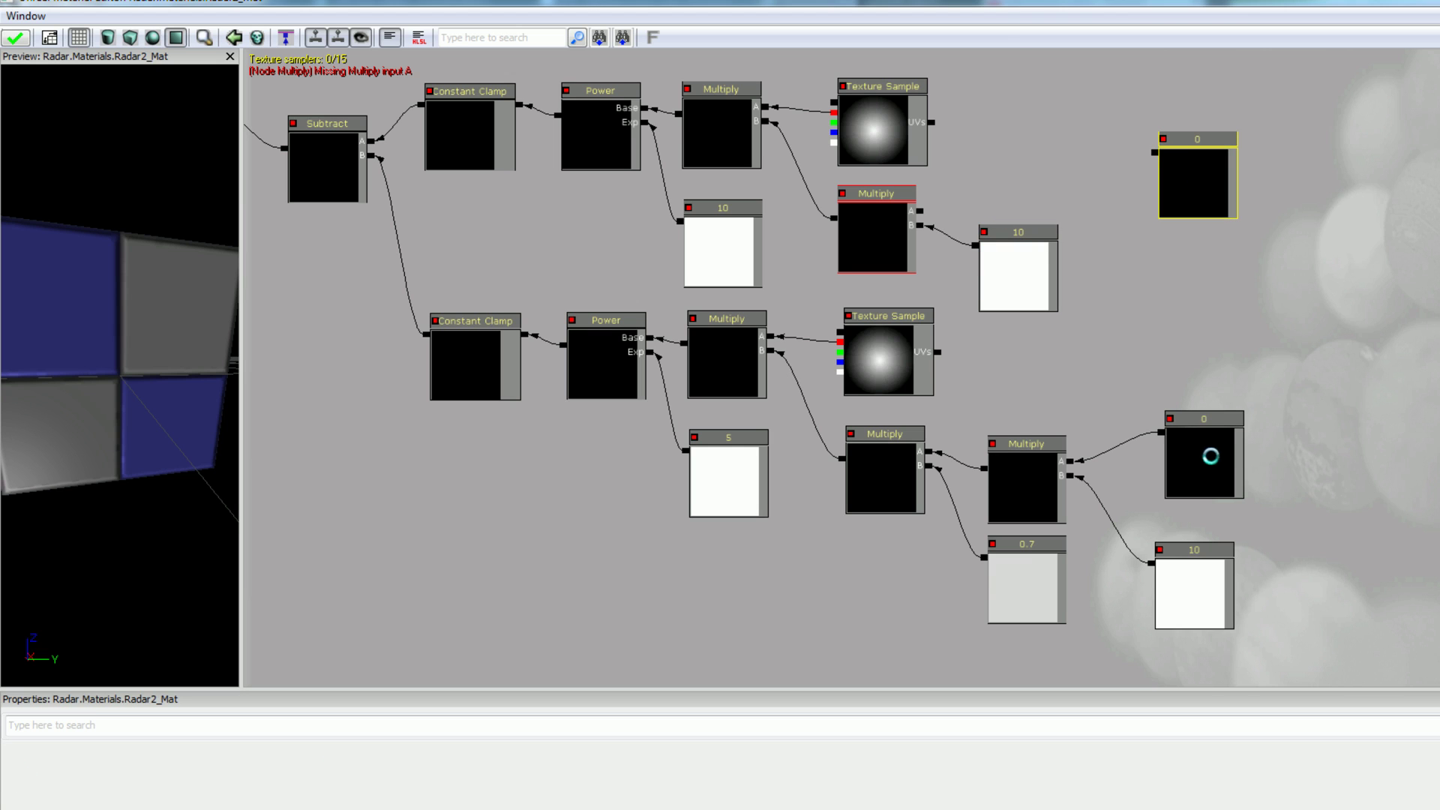
pyautogui.moveTo(1211, 456); pyautogui.dragTo(921, 212)
# Set the shared constant's R value to 1 and apply the changes to the material.
pyautogui.click(1285, 236)
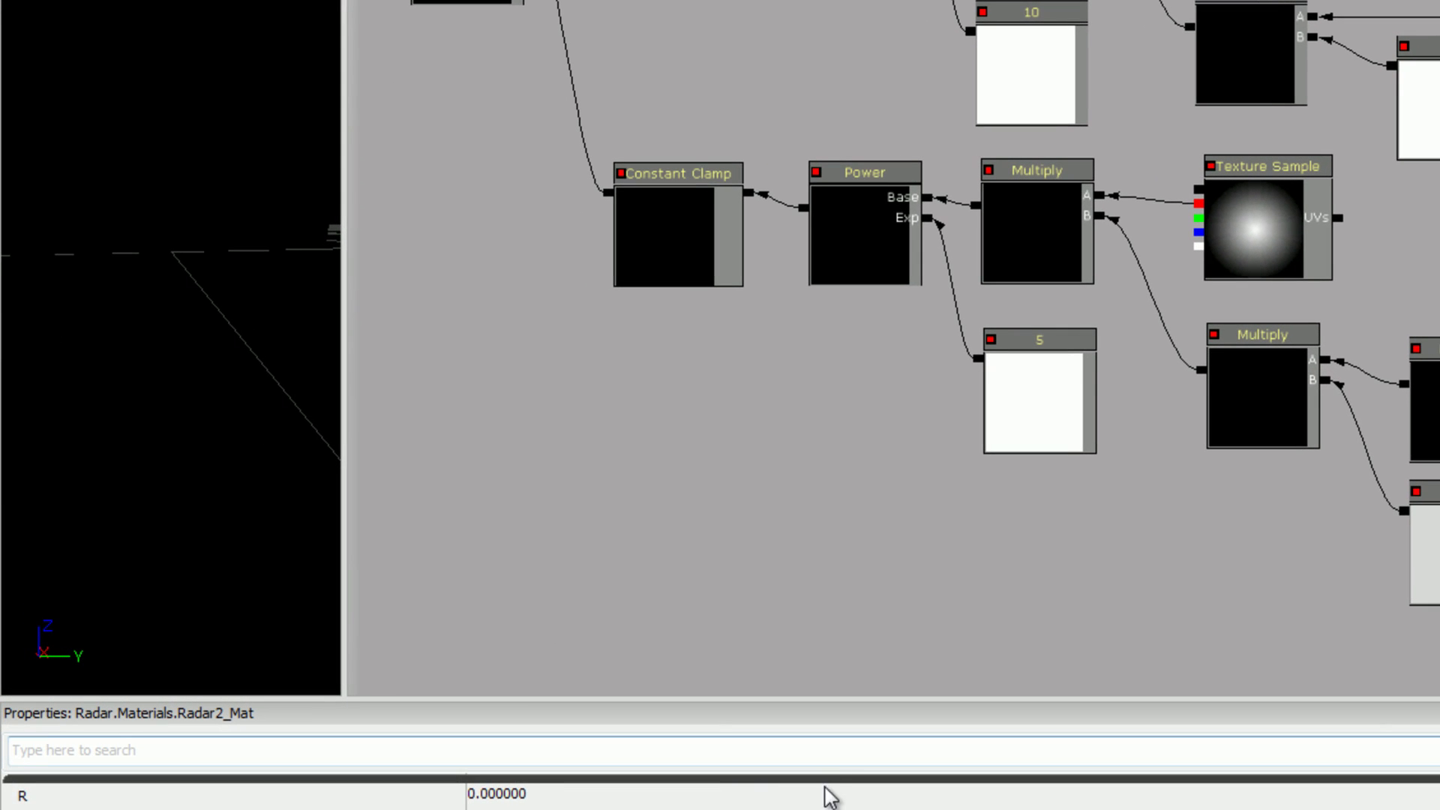
pyautogui.click(825, 793)
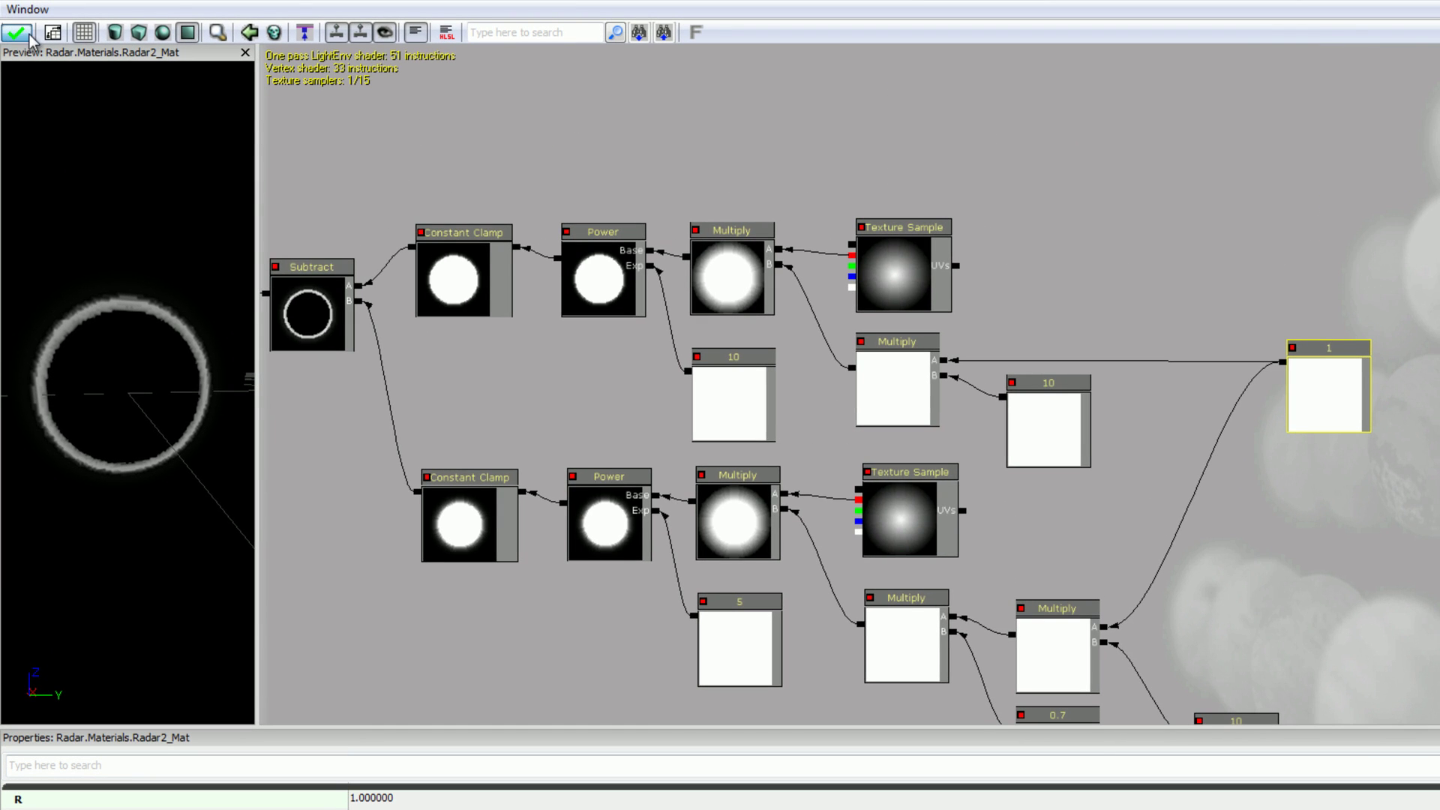
pyautogui.click(29, 34)
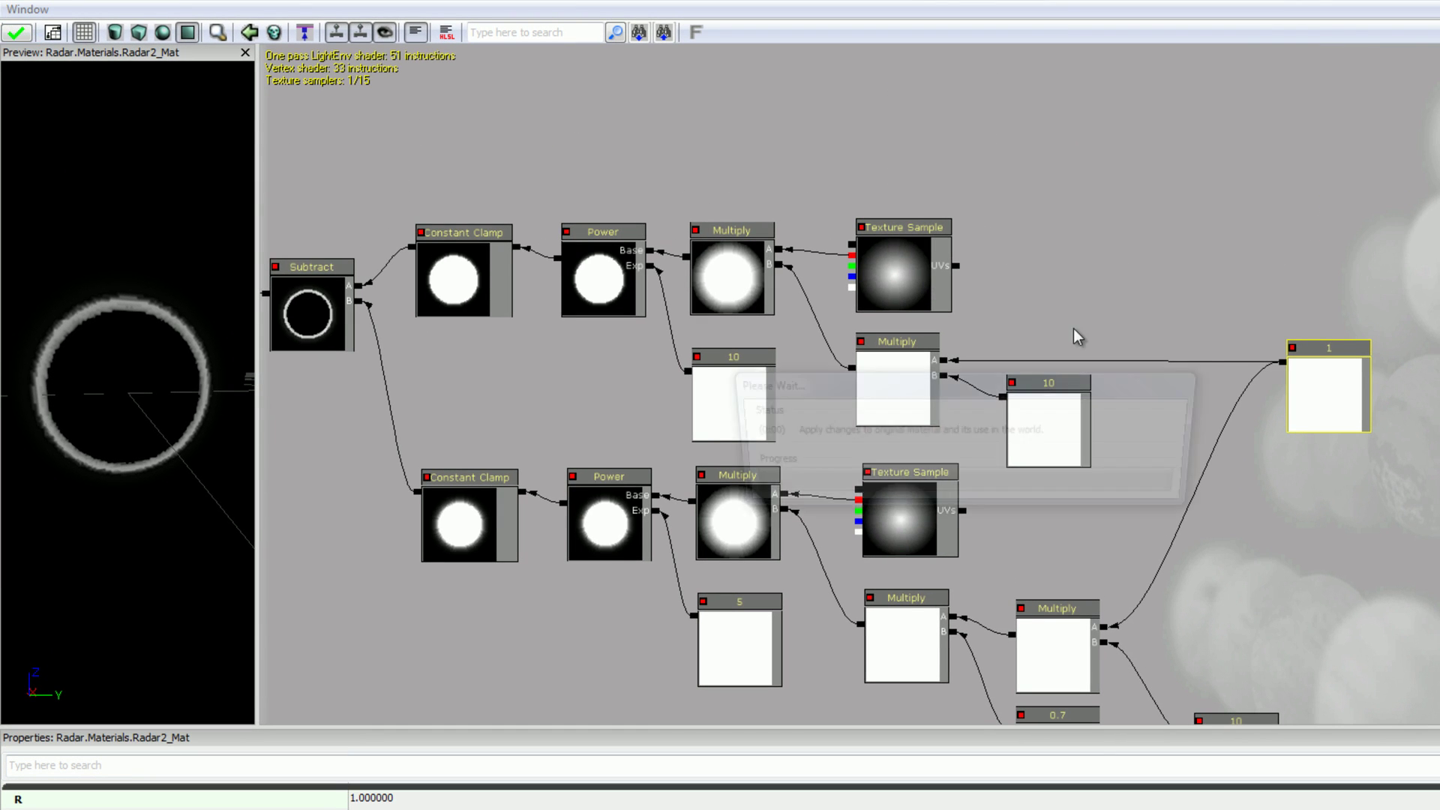
pyautogui.moveTo(1310, 277); pyautogui.dragTo(1210, 190)
pyautogui.moveTo(1341, 333); pyautogui.dragTo(1205, 346)
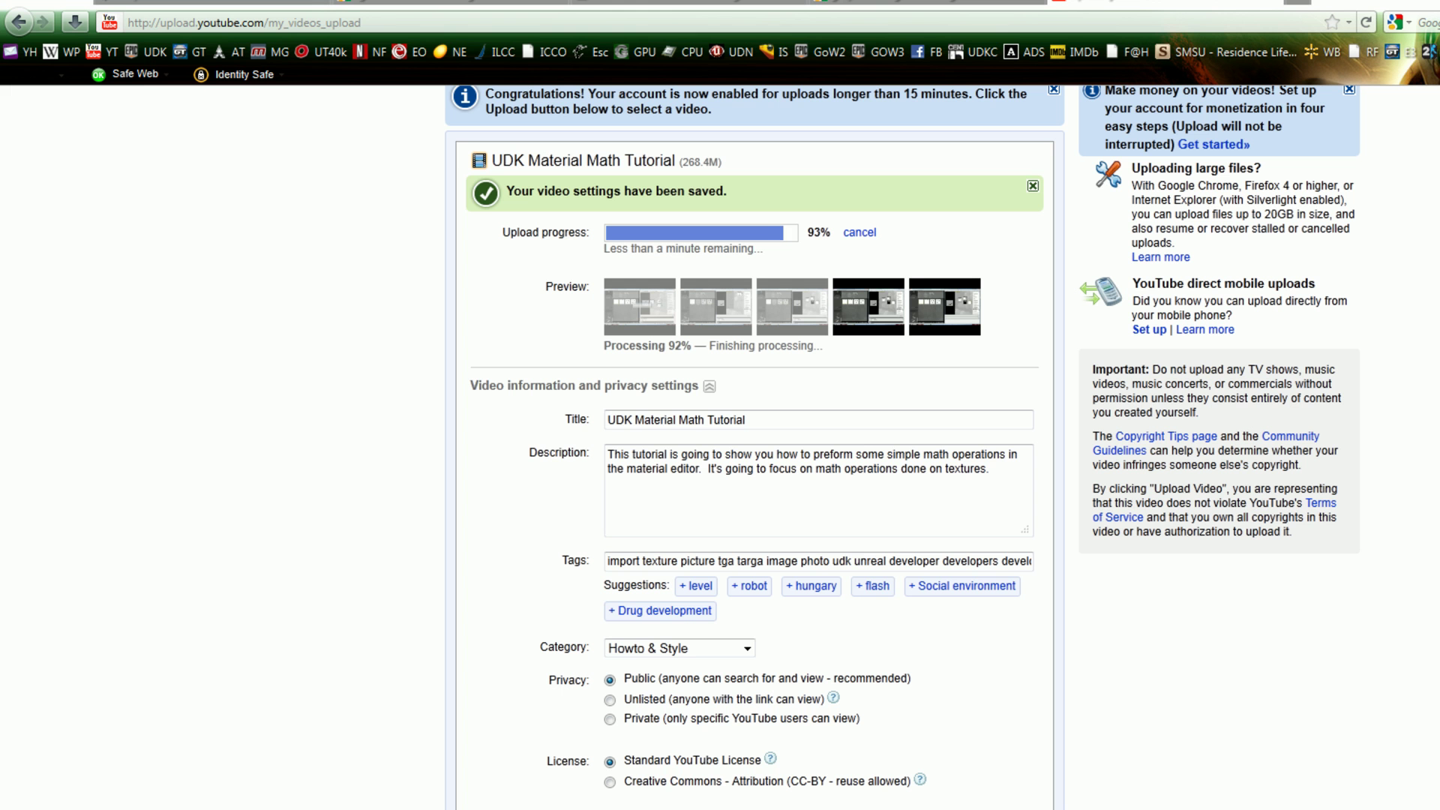
# Switch to Firefox, open google.com in a new tab, and close the "graph of tangent" tab.
pyautogui.click(1300, 6)
pyautogui.write('google.com')
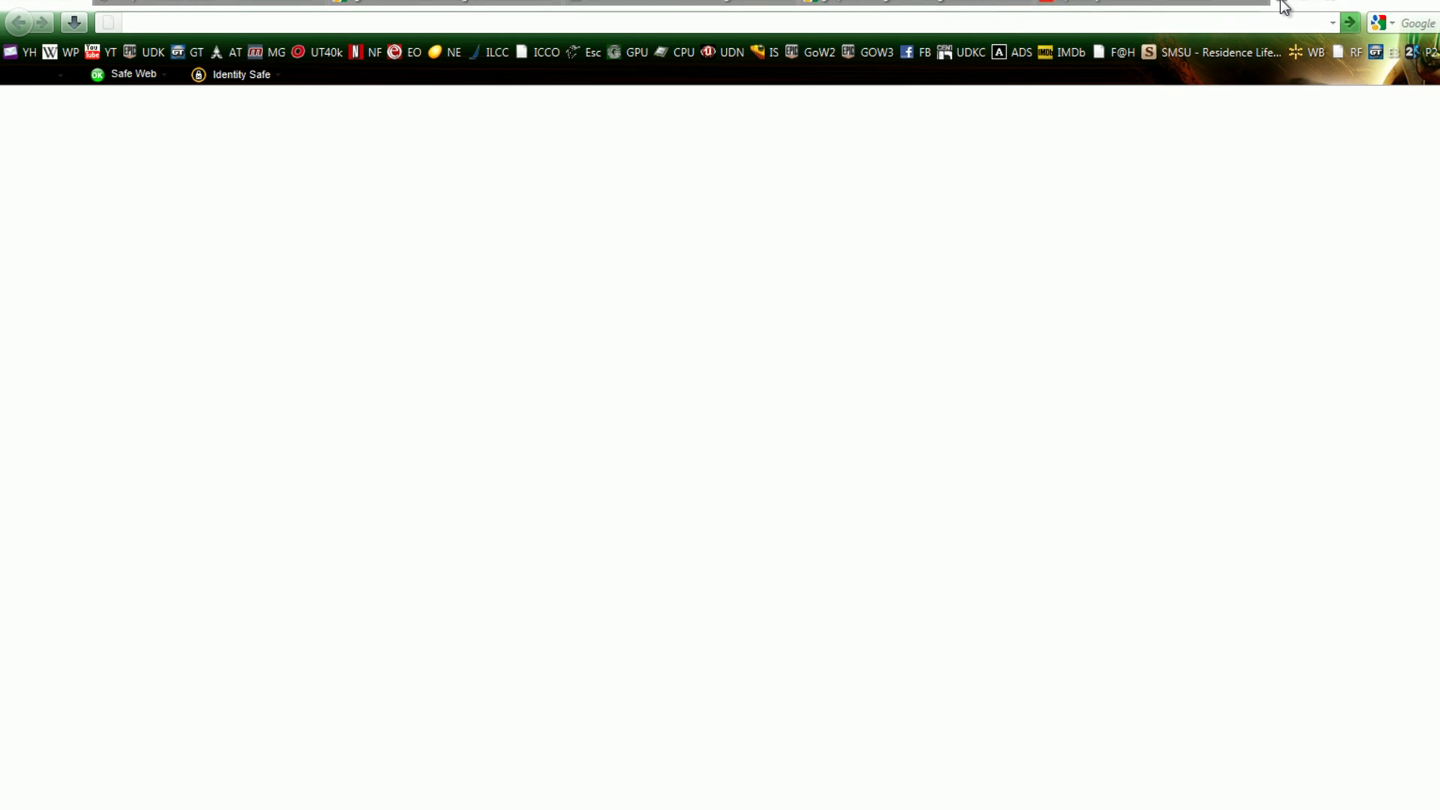
pyautogui.press('Return')
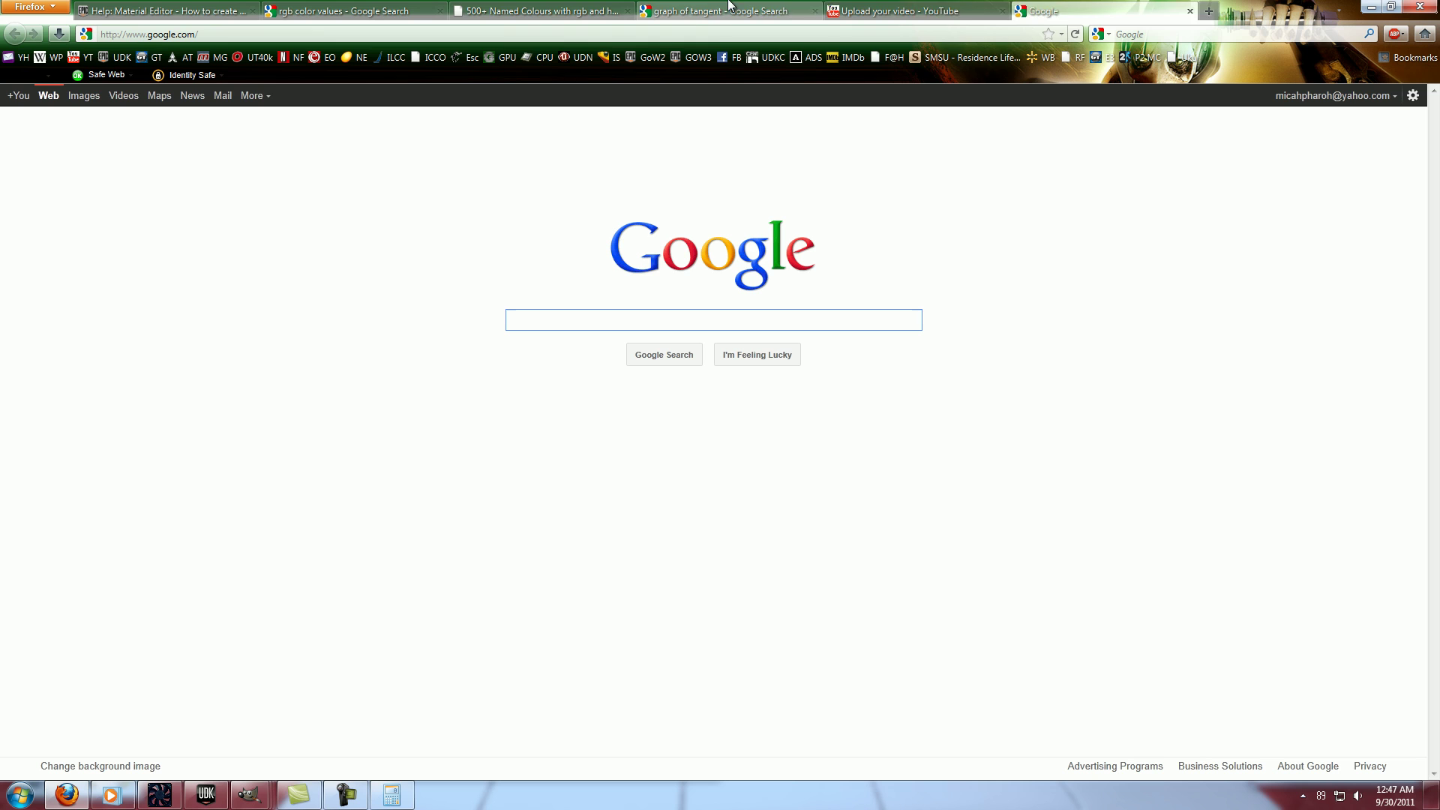
pyautogui.middleClick(730, 5)
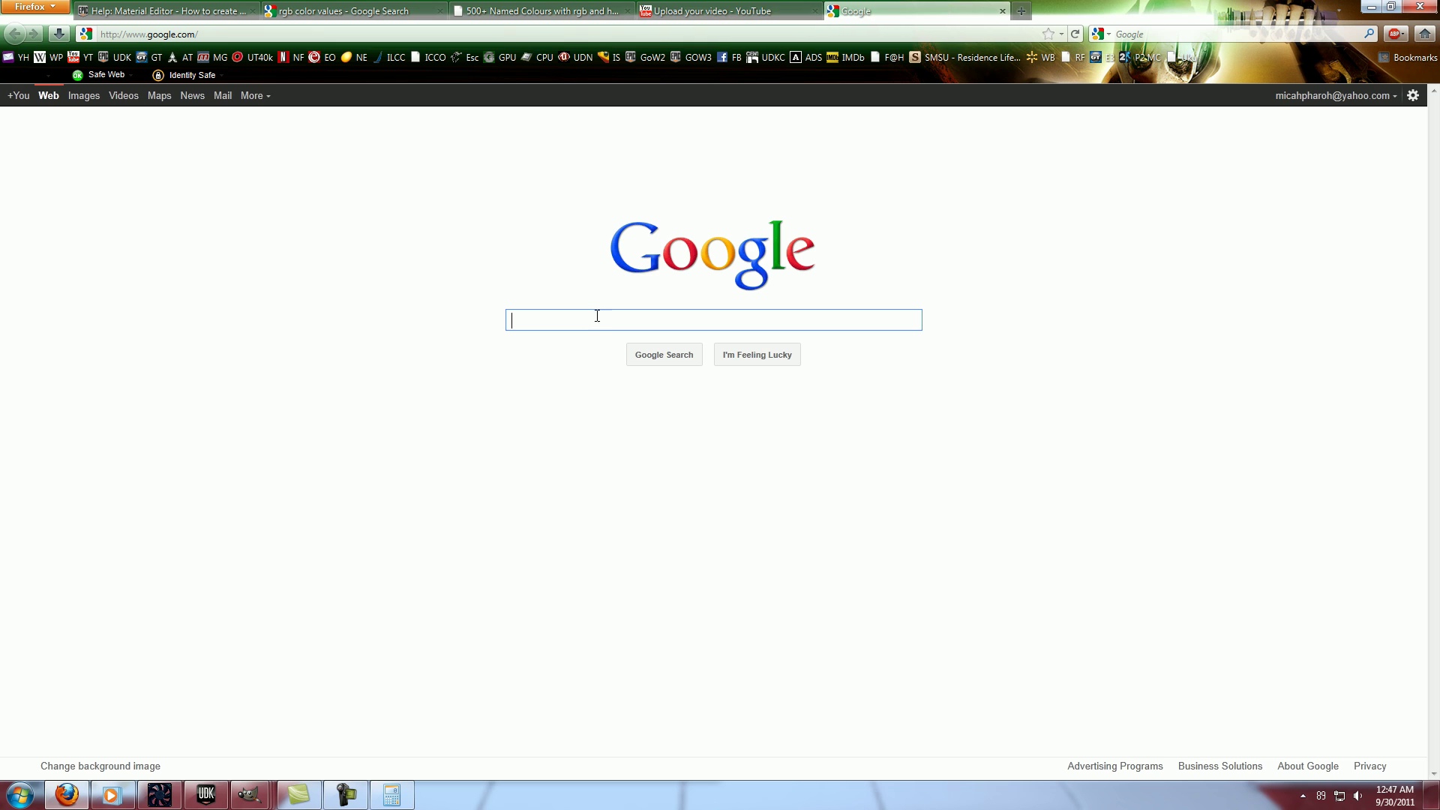
# Search Google for "graph of a function" and look through the image results.
pyautogui.write('grap')
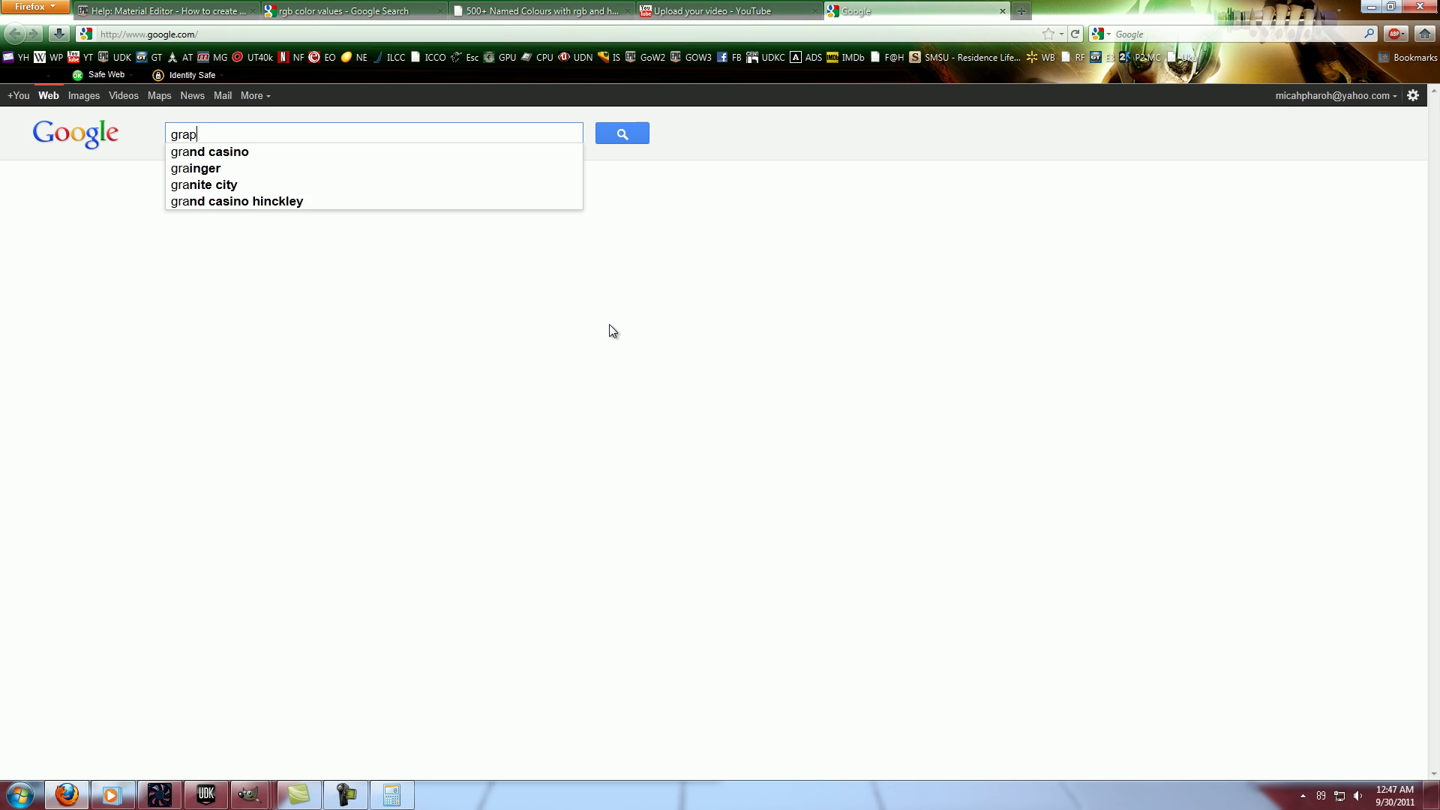
pyautogui.write('h of a function')
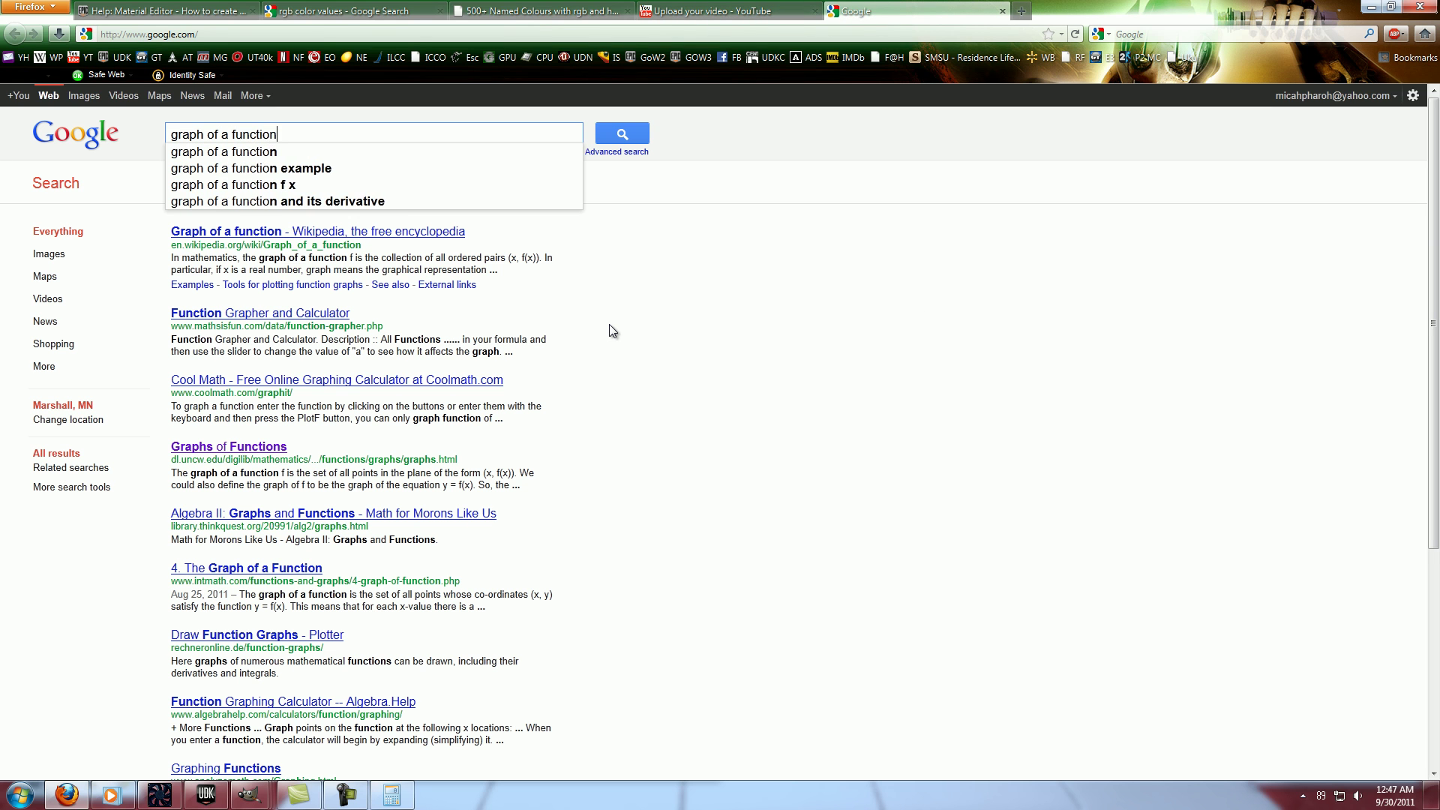
pyautogui.press('Return')
pyautogui.click(83, 95)
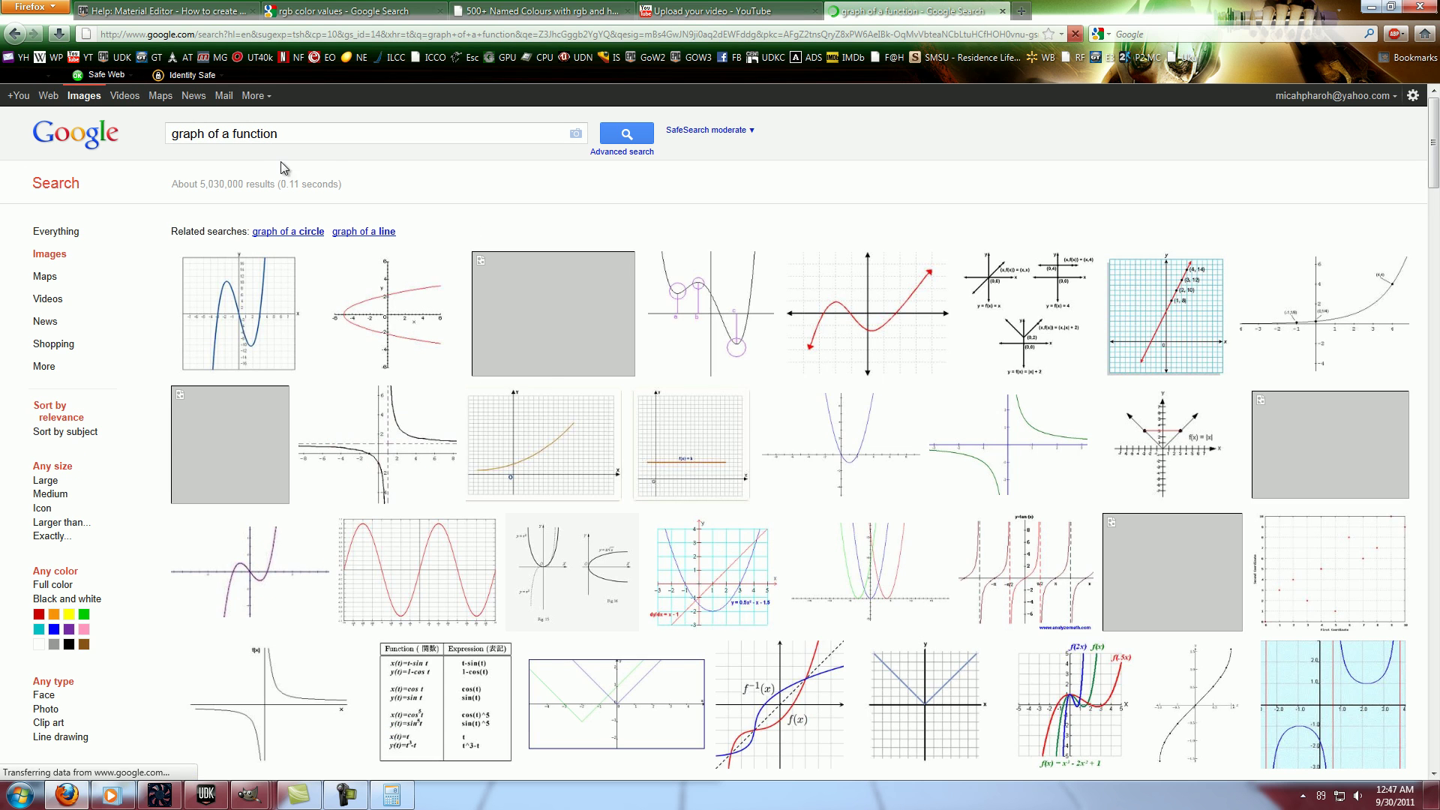
pyautogui.scroll(-3, 1000, 159)
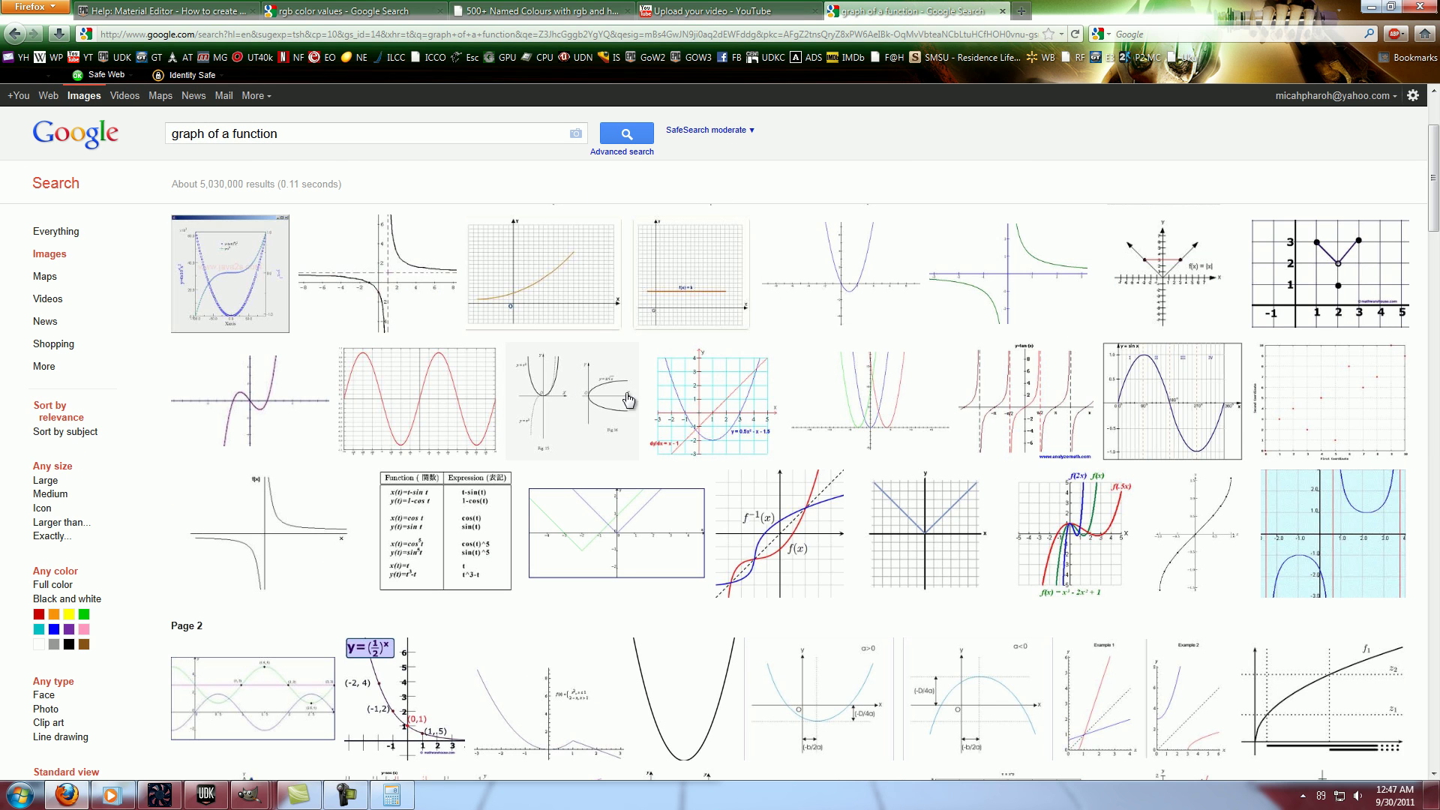
pyautogui.scroll(3, 403, 390)
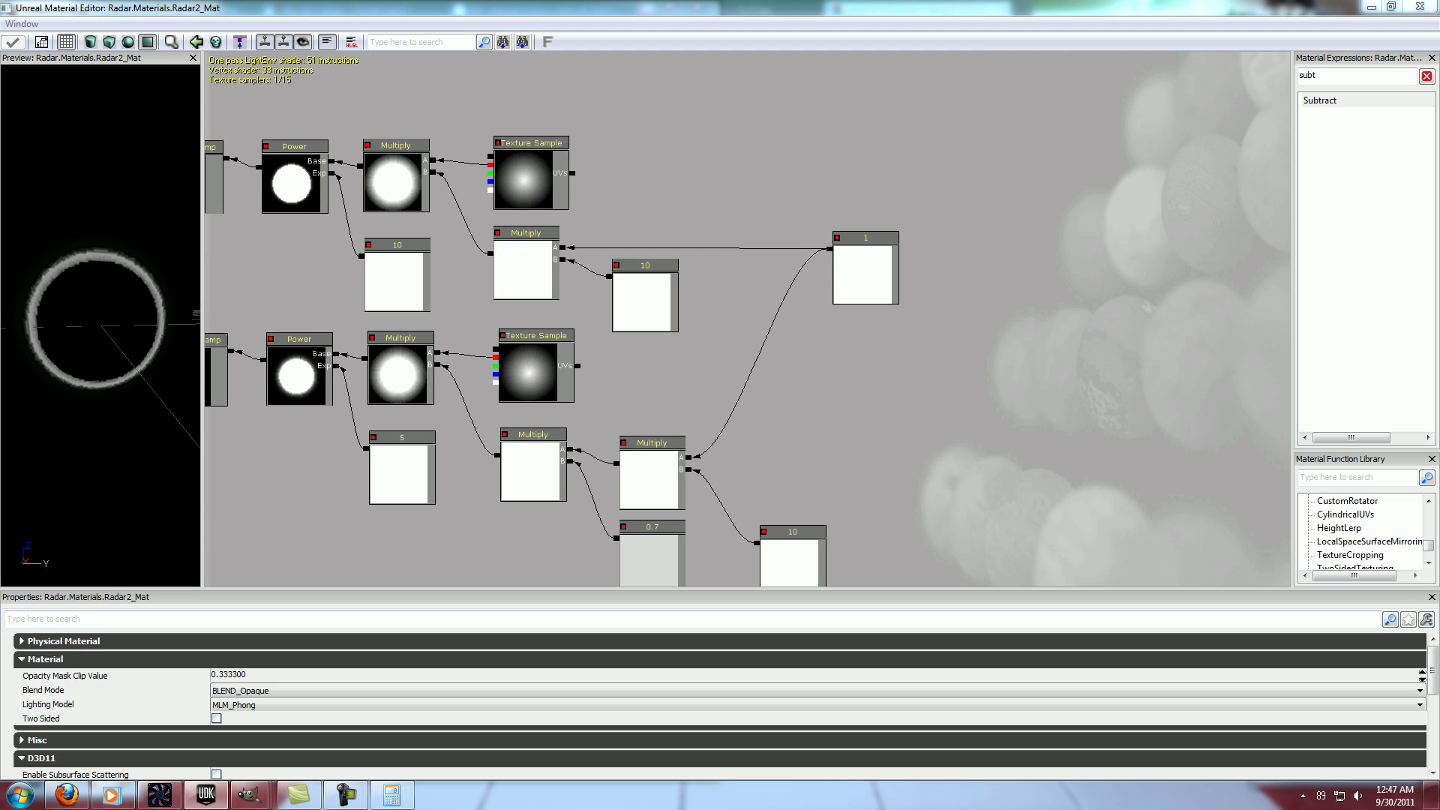
# Switch back to the Unreal Material Editor, find the Sine expression, and add it beyond the shared 1 constant.
pyautogui.moveTo(1065, 321); pyautogui.dragTo(1003, 321)
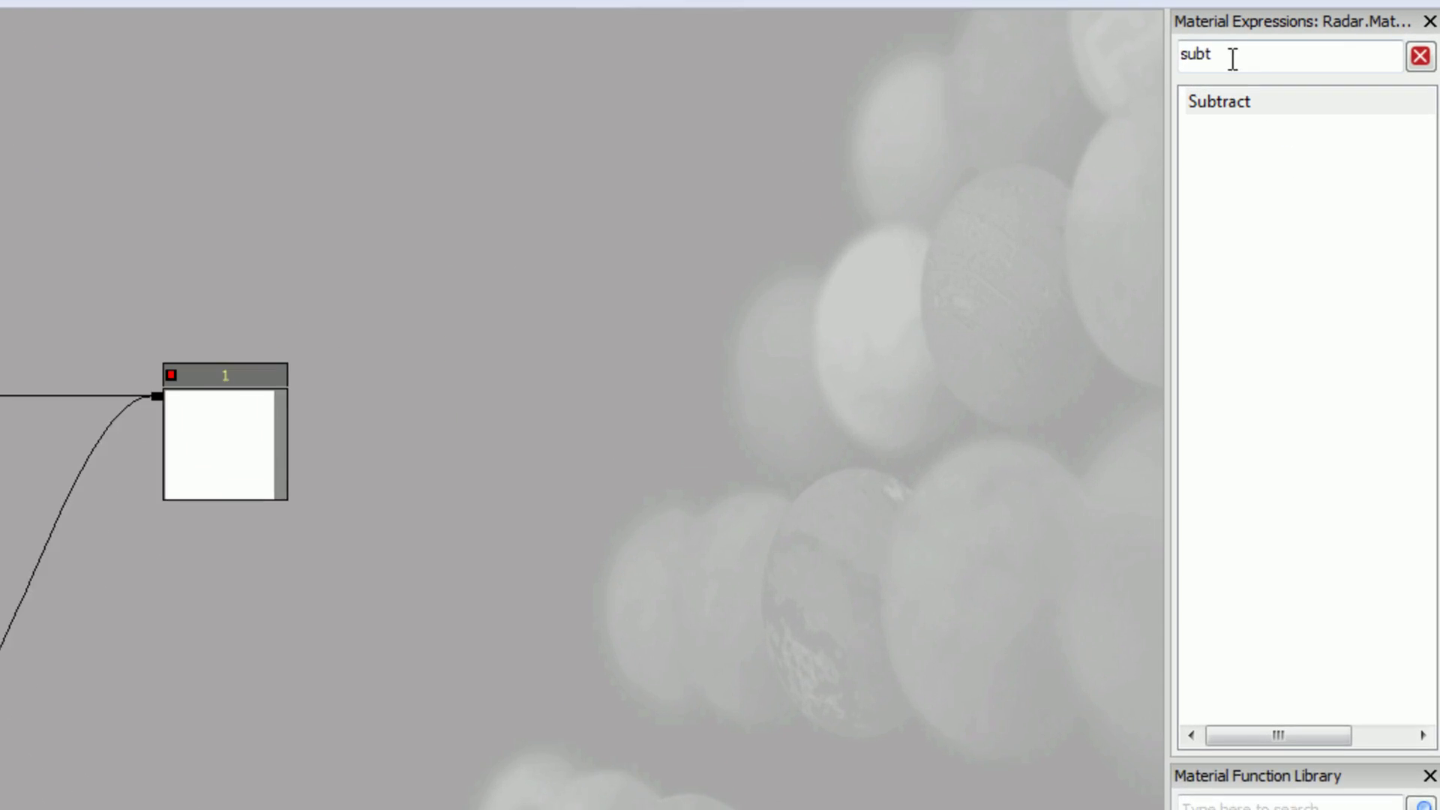
pyautogui.moveTo(1232, 59); pyautogui.dragTo(860, 164)
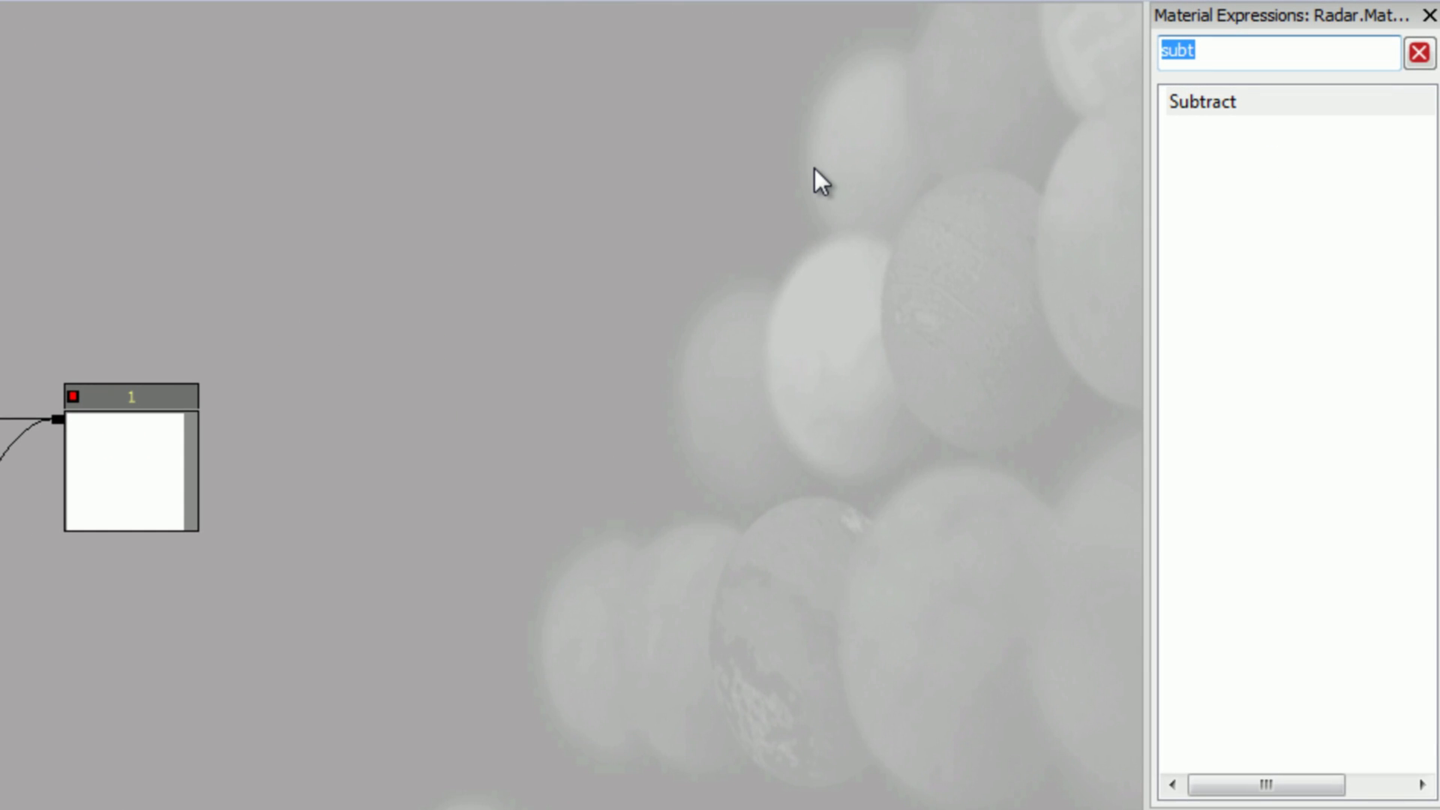
pyautogui.write('sine')
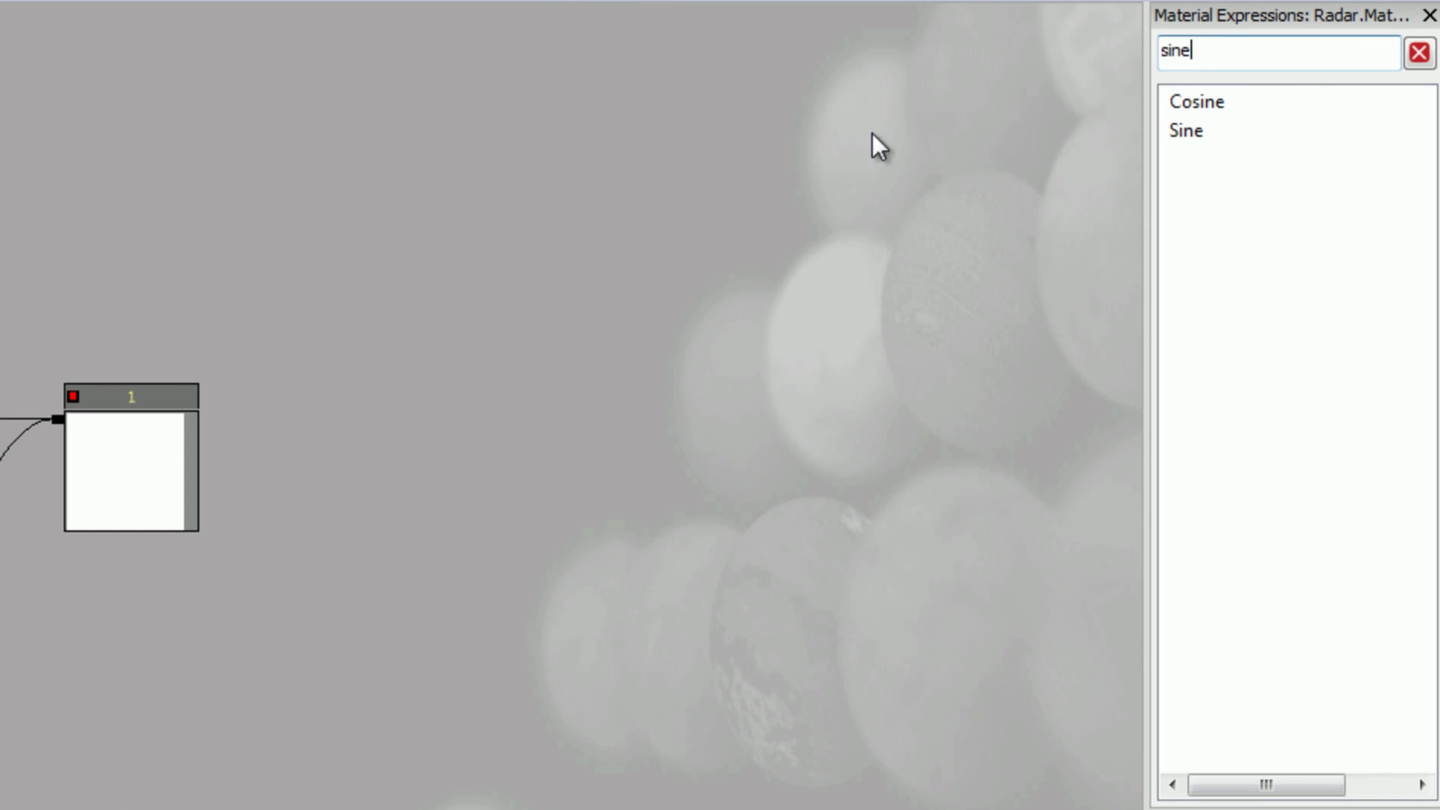
pyautogui.moveTo(1193, 131); pyautogui.dragTo(1228, 136)
pyautogui.moveTo(443, 277); pyautogui.dragTo(443, 278)
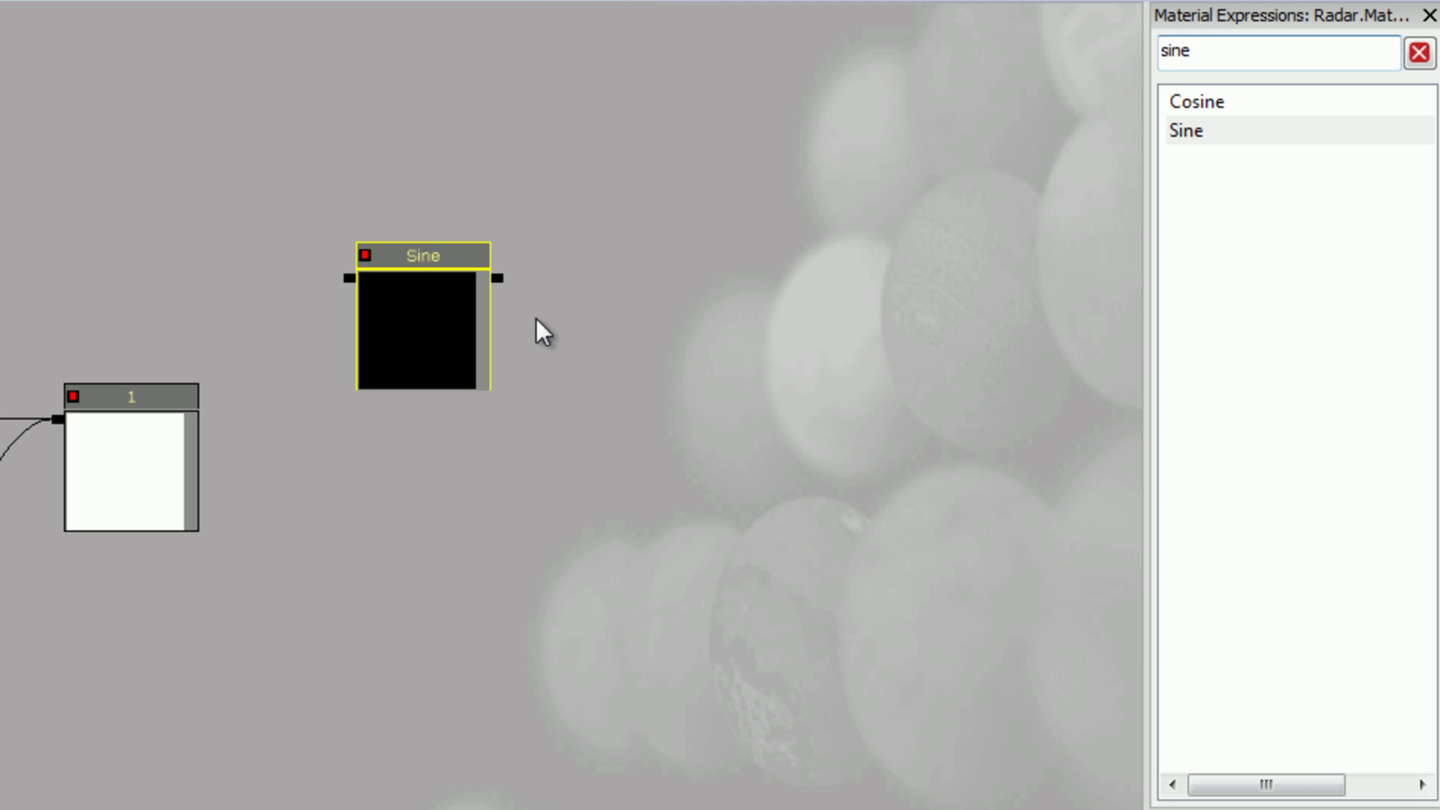
# Find the Time expression, add it beside the Sine node, and connect it to the Sine input.
pyautogui.write('tin')
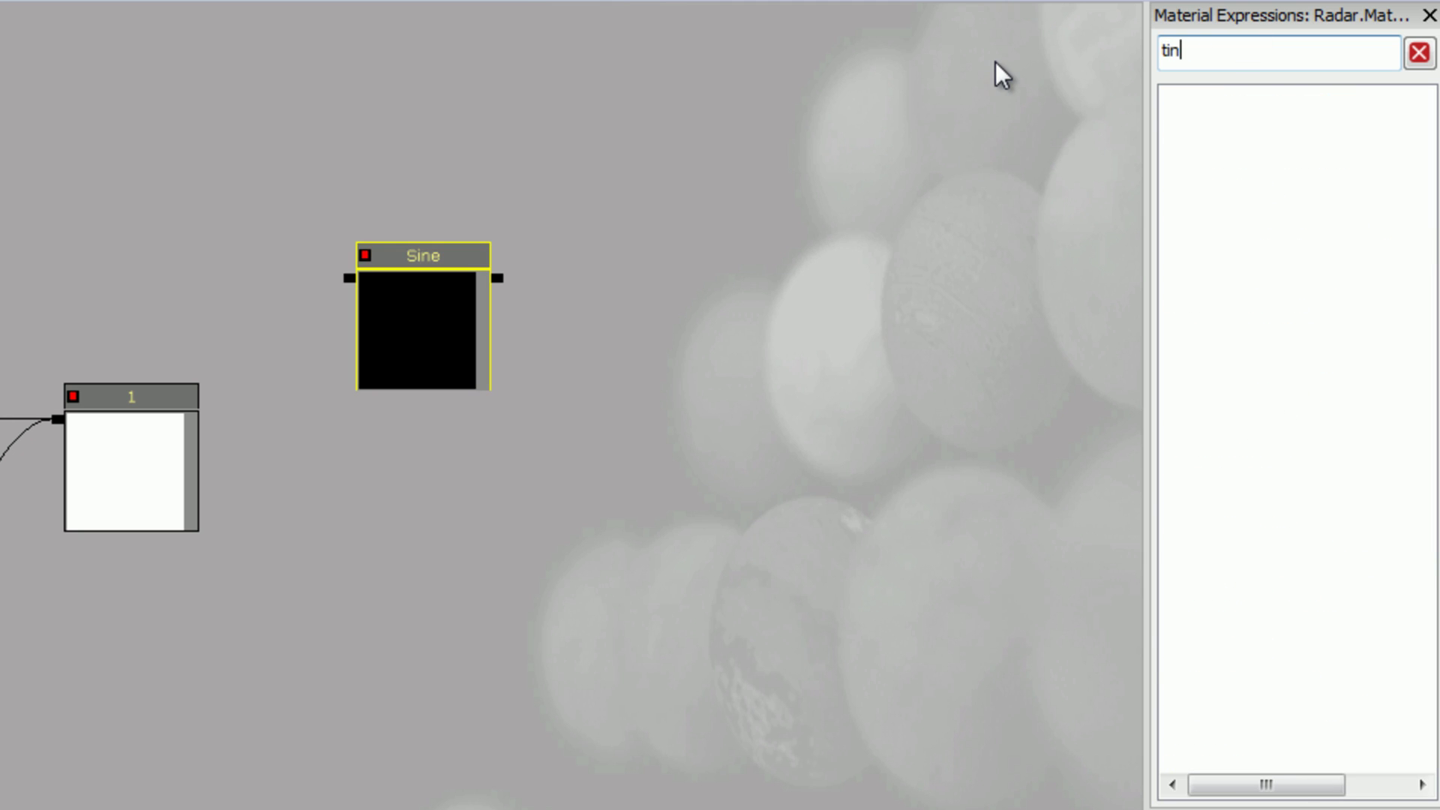
pyautogui.press('BackSpace')
pyautogui.write('me')
pyautogui.moveTo(1164, 102); pyautogui.dragTo(777, 212)
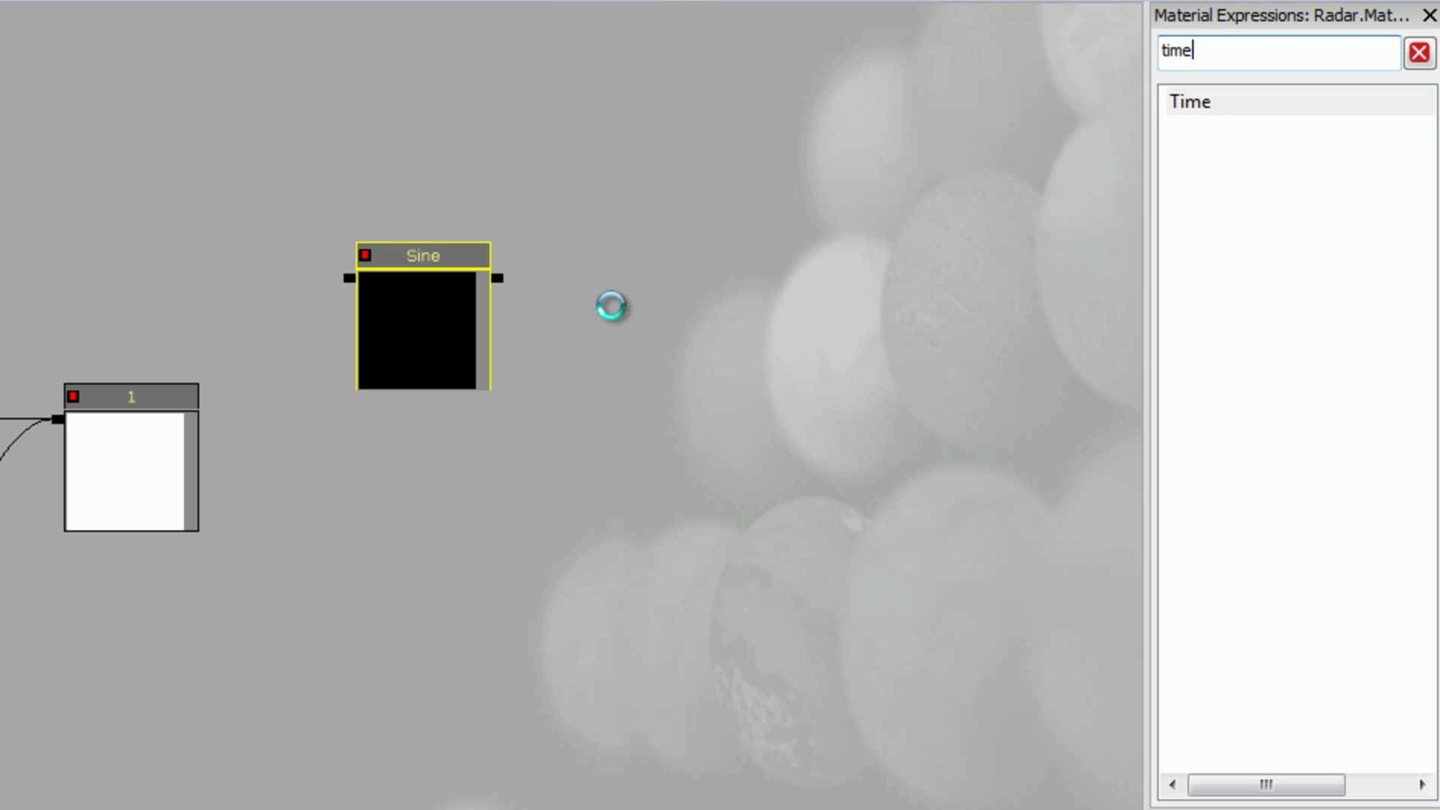
pyautogui.moveTo(592, 297); pyautogui.dragTo(497, 278)
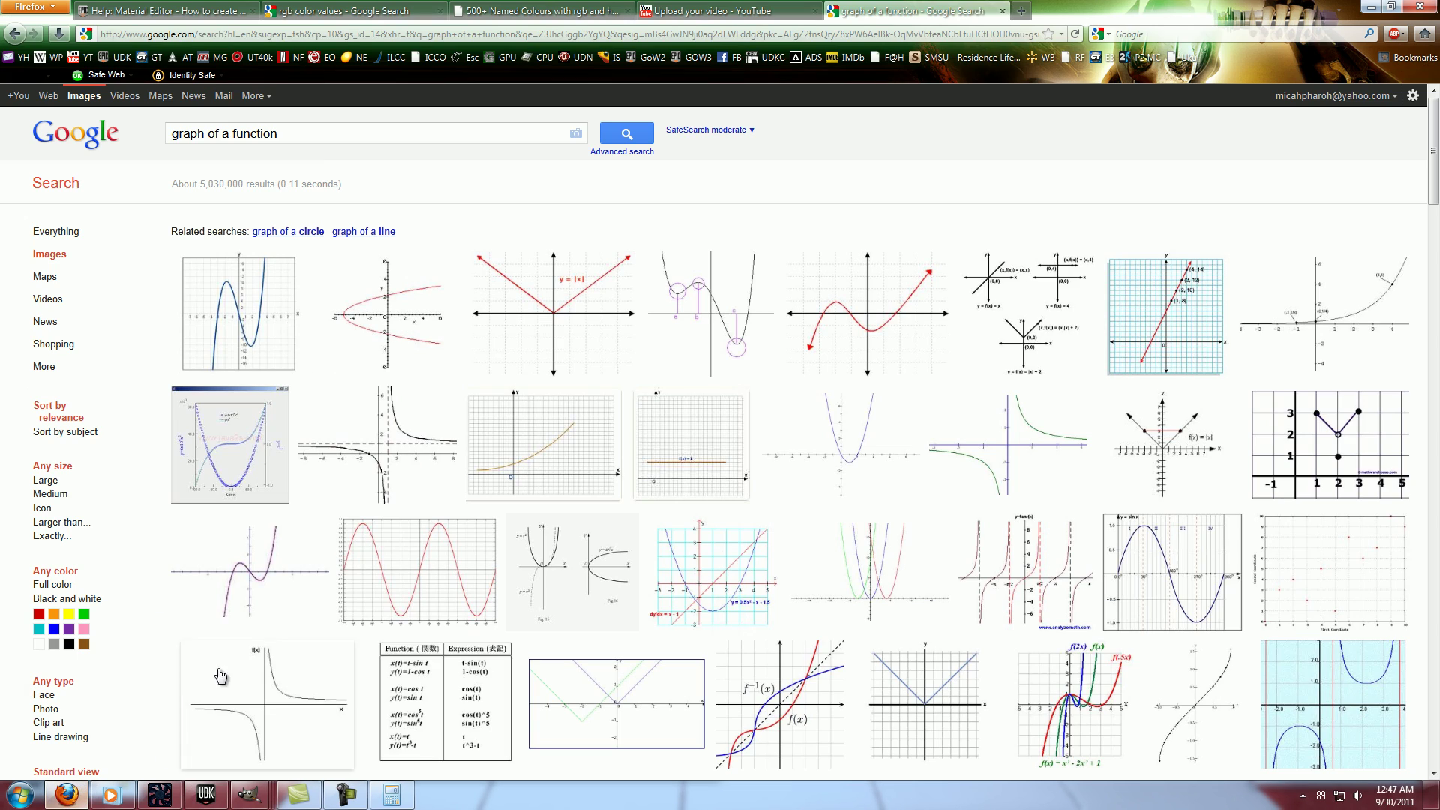
# Switch to Firefox, search Google Images for "graph of sine", and examine the wave graphs.
pyautogui.press('BackSpace')
pyautogui.press('BackSpace')
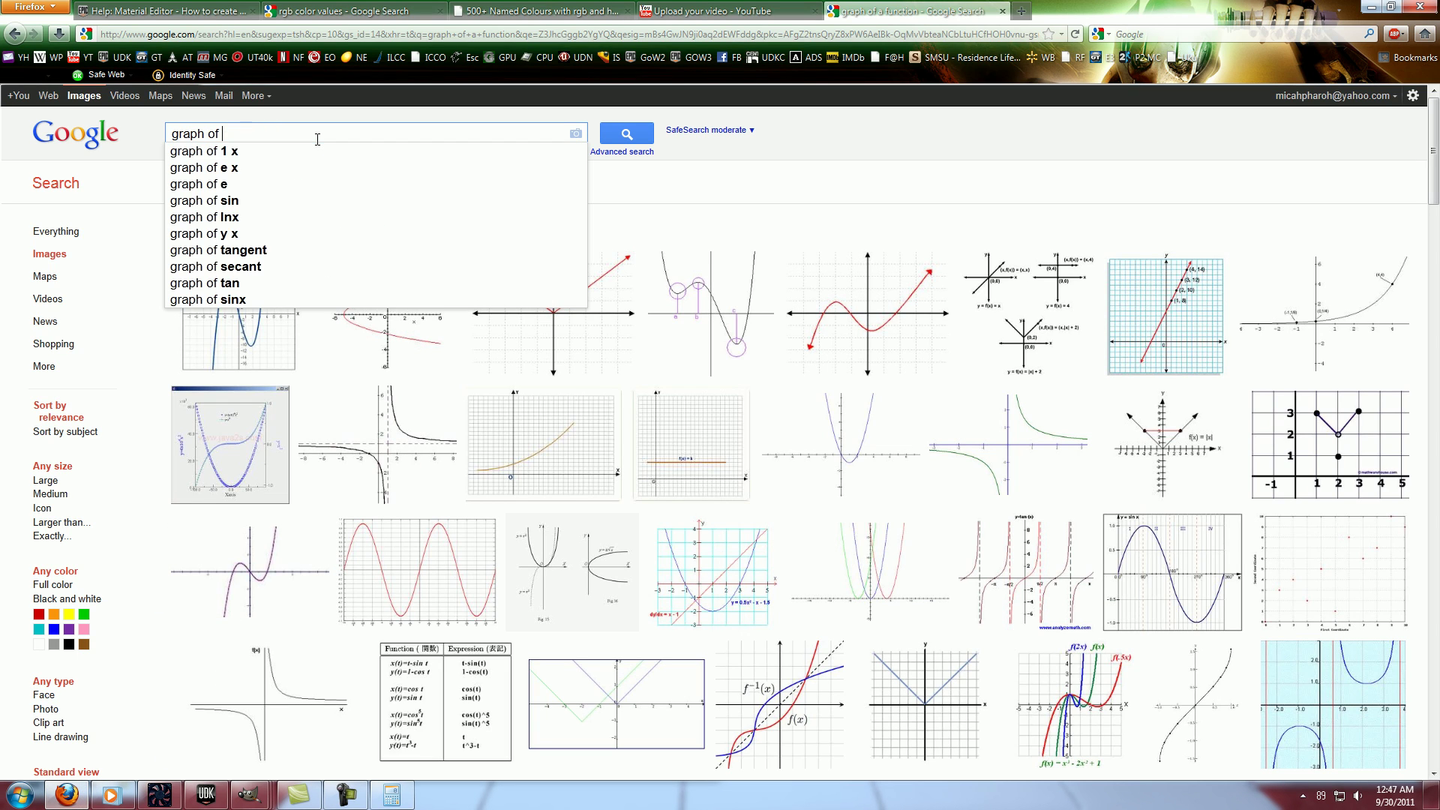
pyautogui.write('sine')
pyautogui.press('Return')
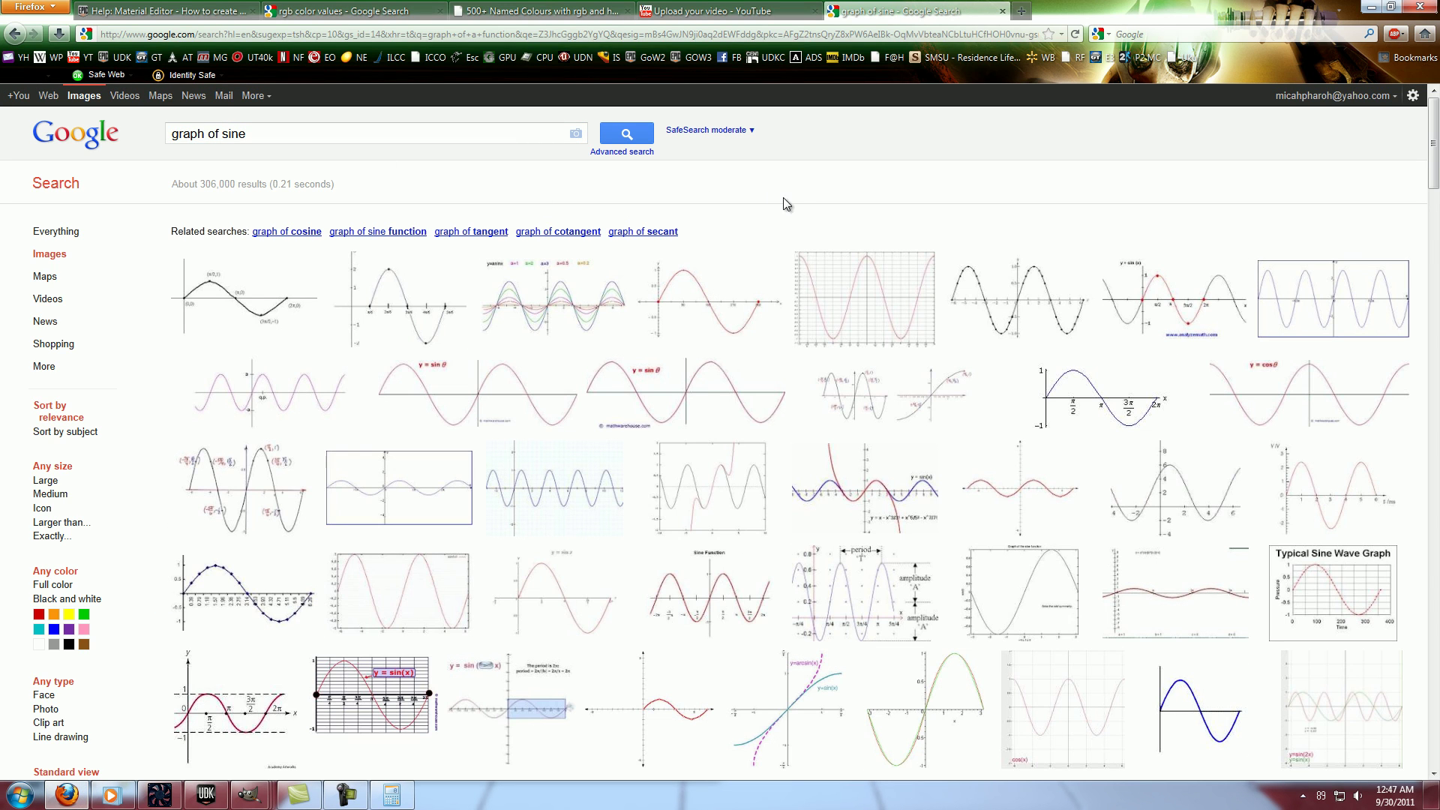
pyautogui.moveTo(739, 308)
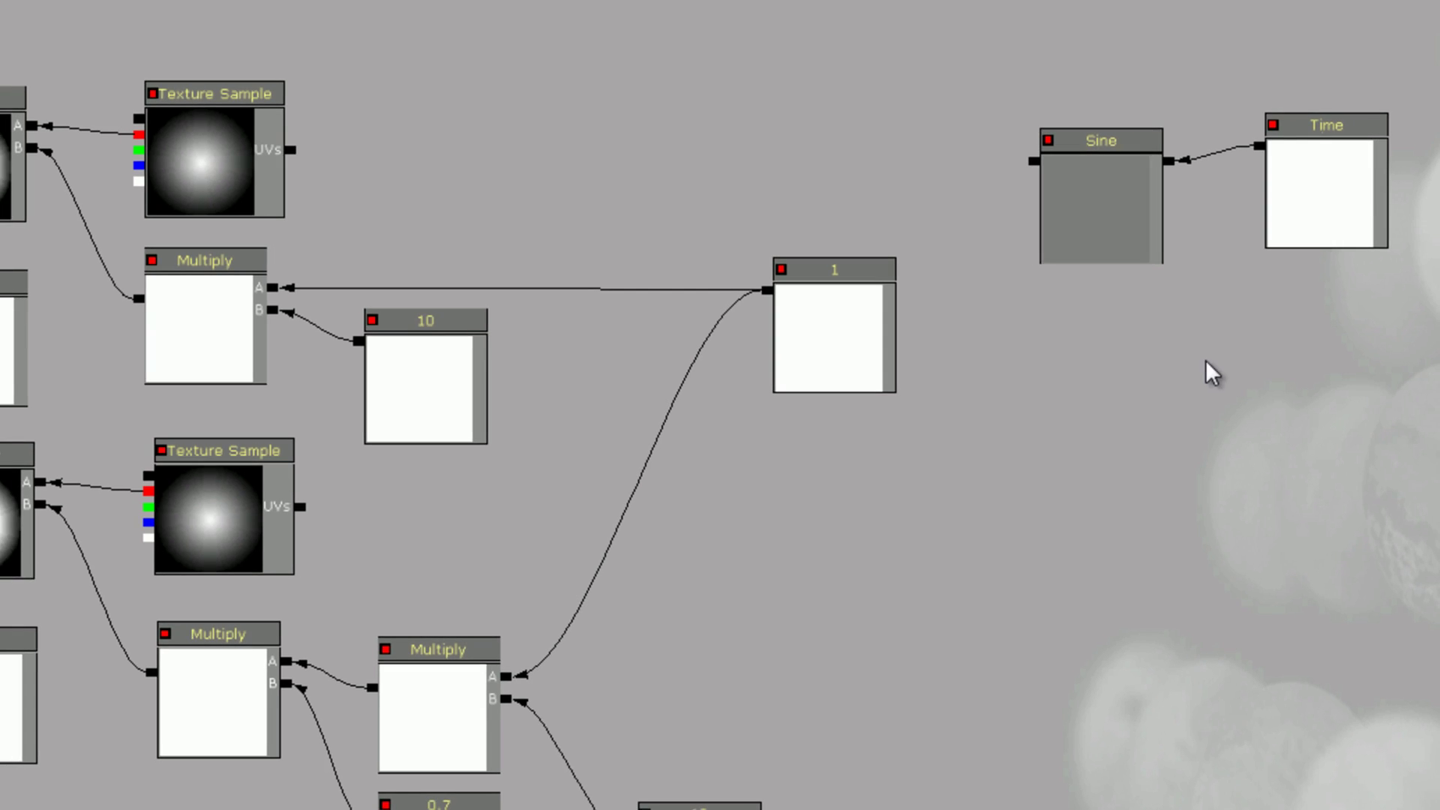
# In the Material Editor, connect the Sine output to both Multiply A inputs fed by the 1 constant, and inspect the animated preview.
pyautogui.moveTo(1213, 372); pyautogui.dragTo(1186, 399)
pyautogui.click(1055, 206)
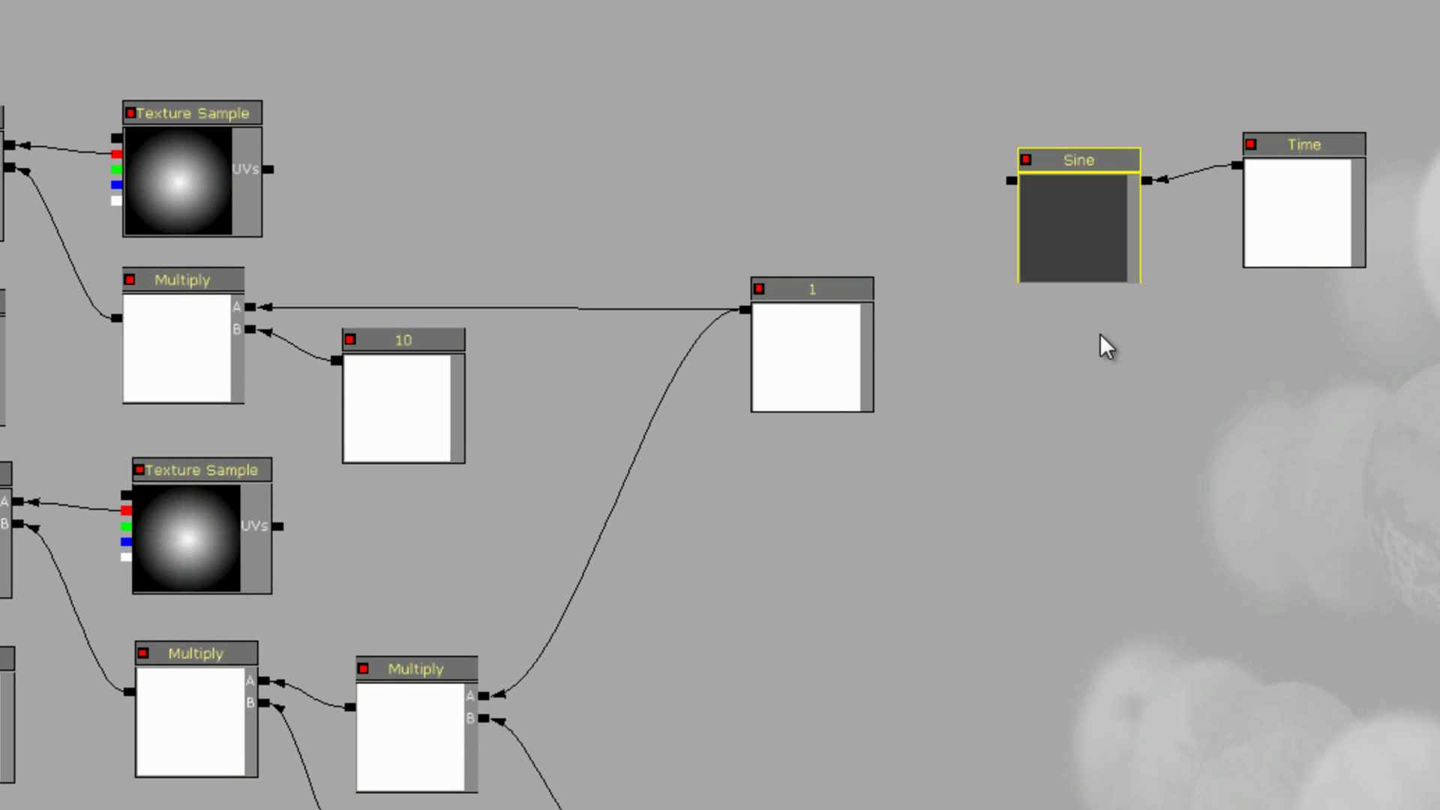
pyautogui.moveTo(1012, 181); pyautogui.dragTo(488, 696)
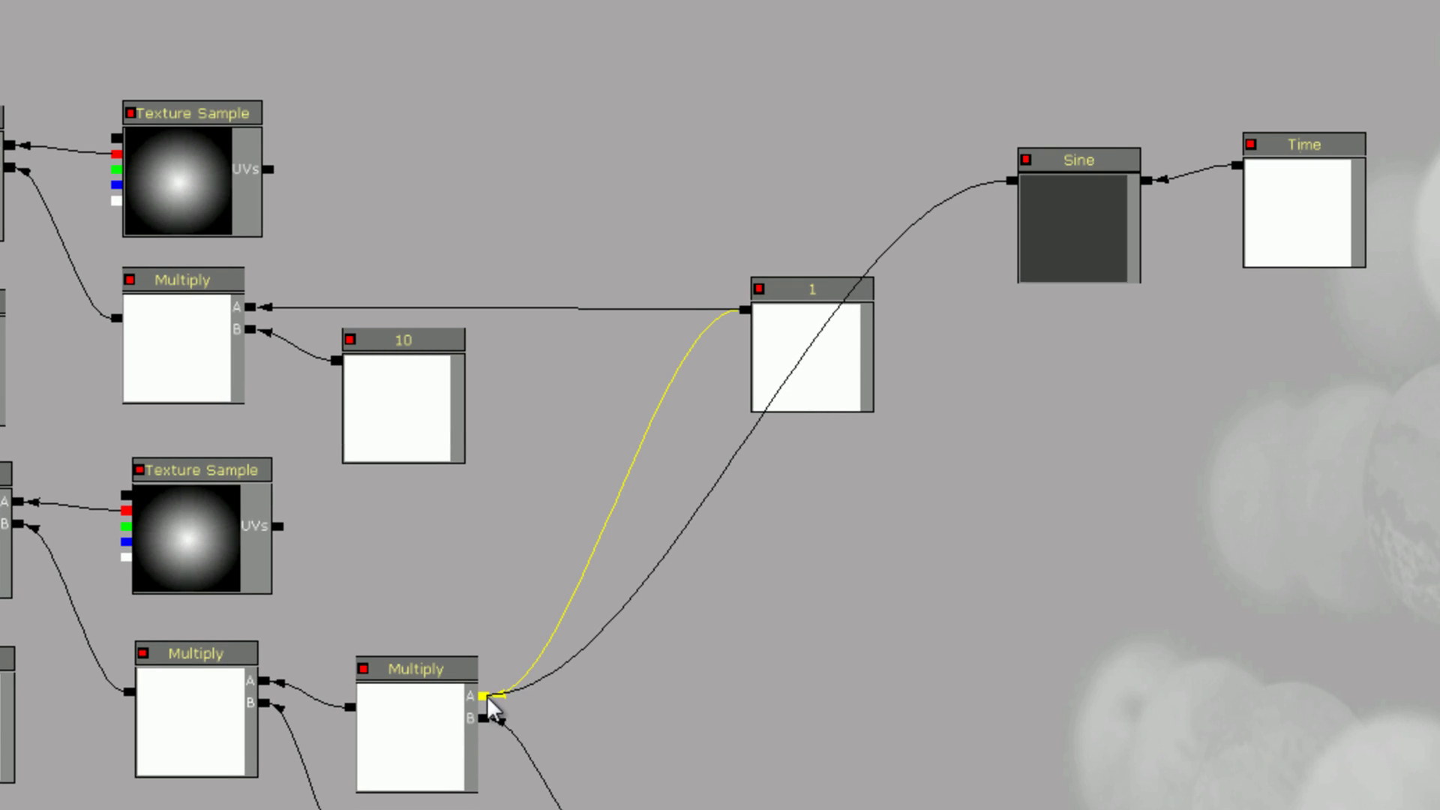
pyautogui.moveTo(1013, 183); pyautogui.dragTo(247, 304)
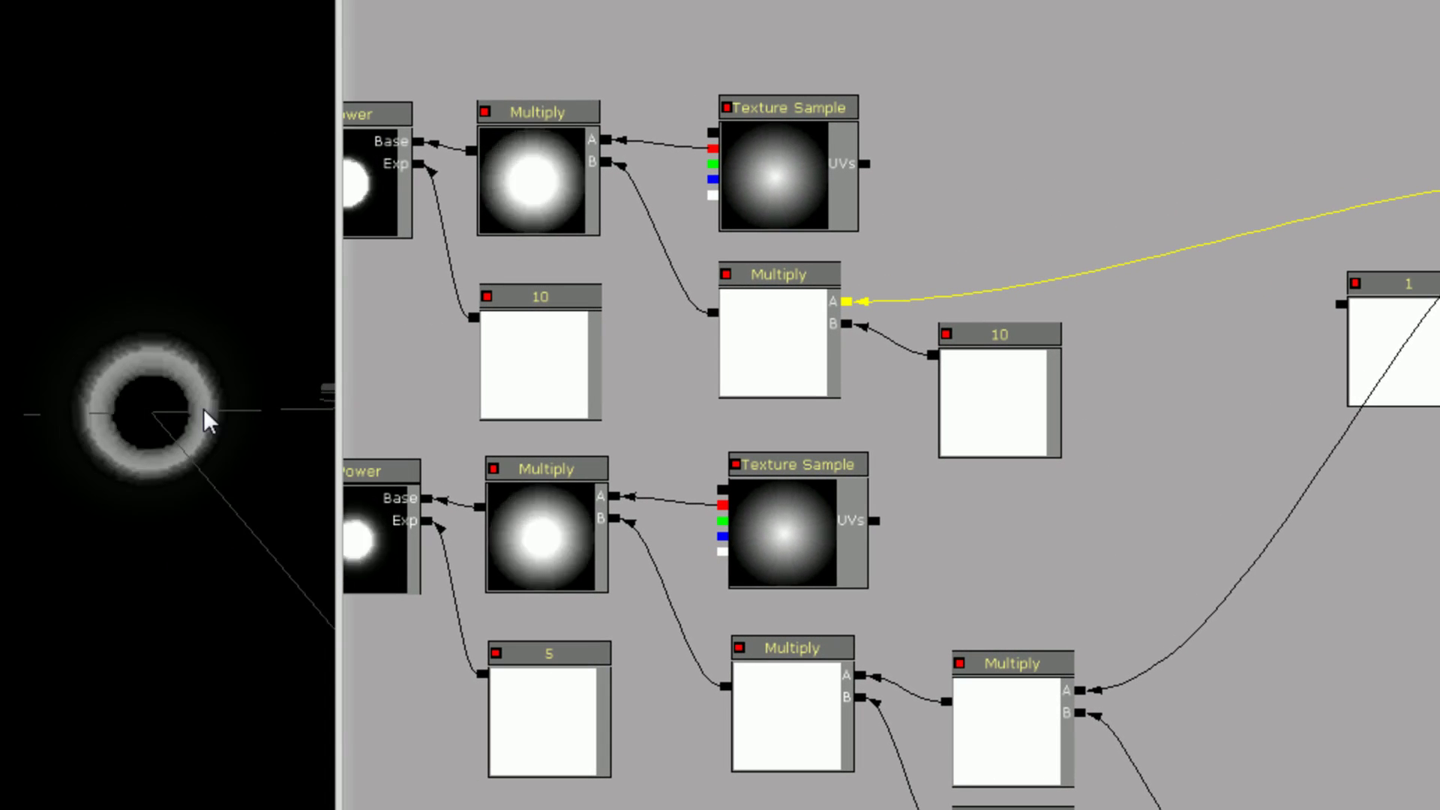
pyautogui.moveTo(204, 409)
pyautogui.mouseDown()
pyautogui.moveTo(197, 333)
pyautogui.moveTo(204, 421)
pyautogui.mouseUp()
pyautogui.click(1429, 337)
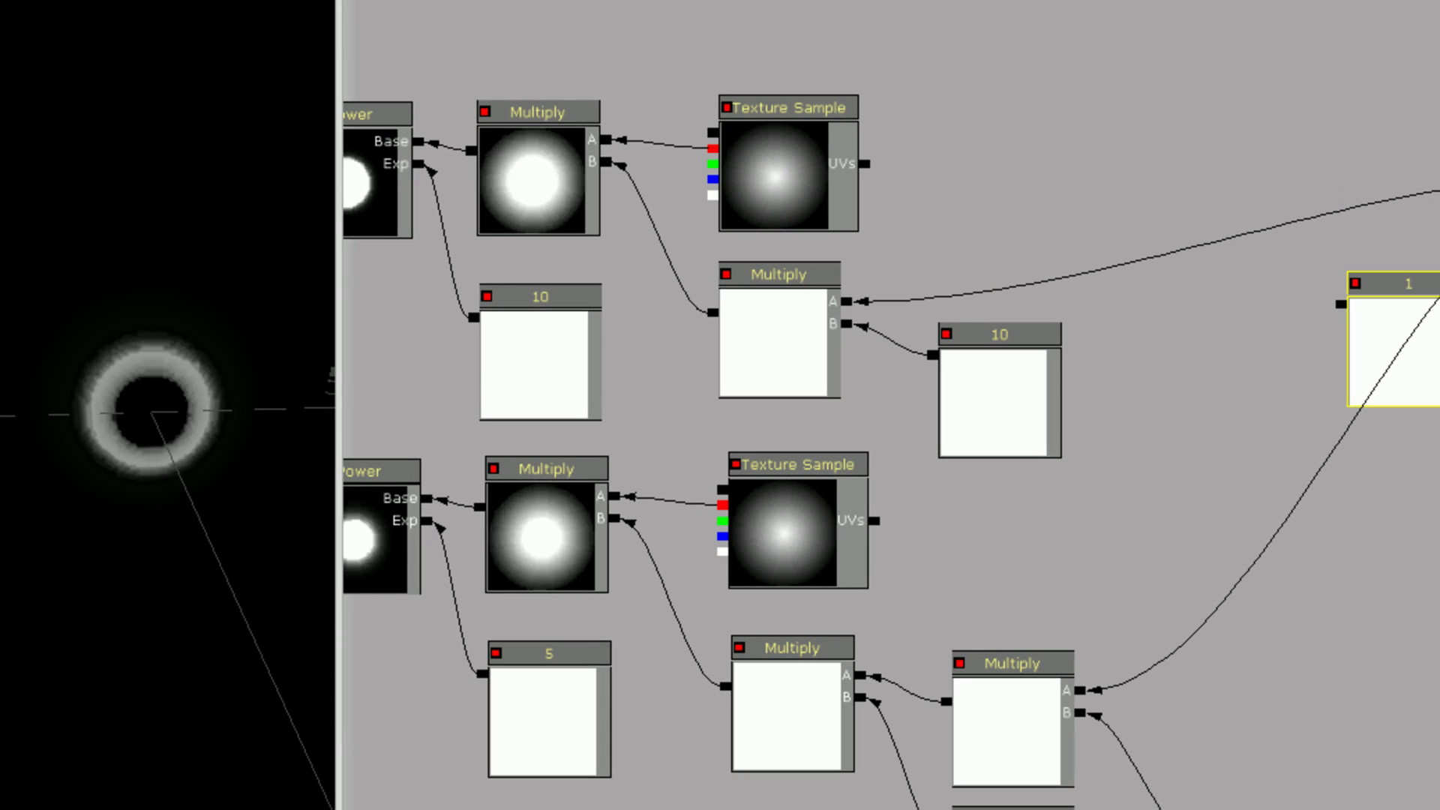
# Delete the disconnected 1 constant node from the material graph.
pyautogui.press('Delete')
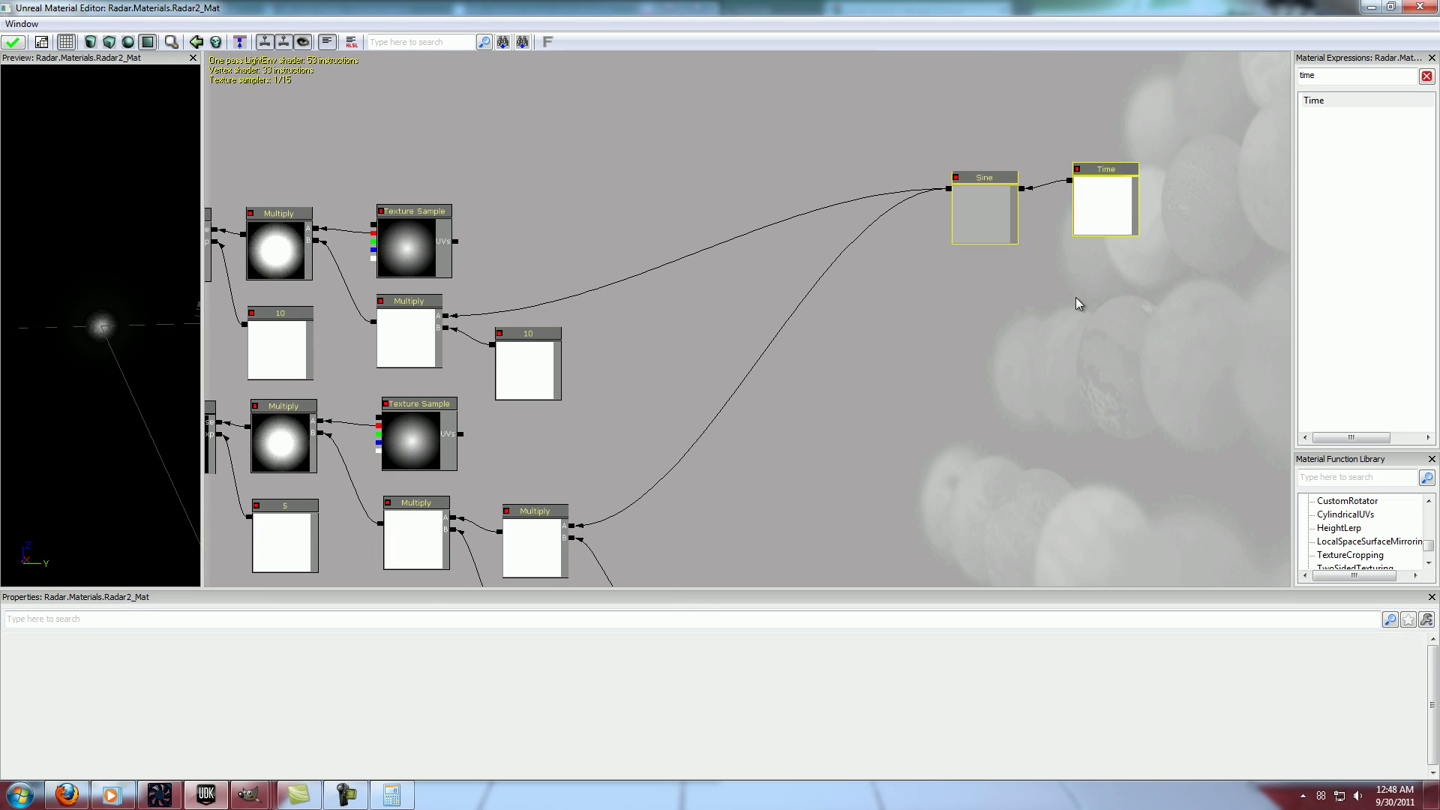
# Switch to Firefox, search Google Images for "graph of tangent", and examine the curves.
pyautogui.click(82, 783)
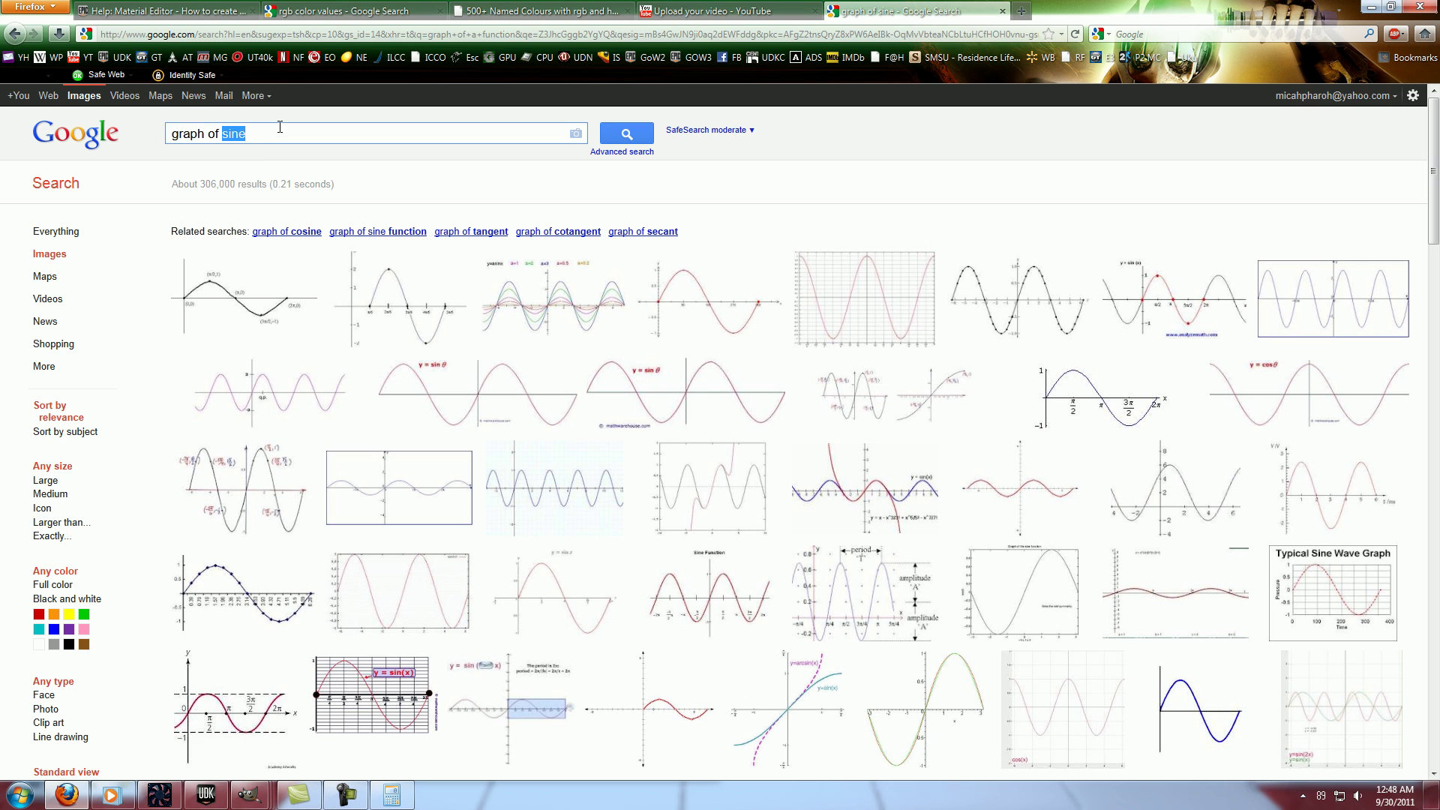
pyautogui.write('t')
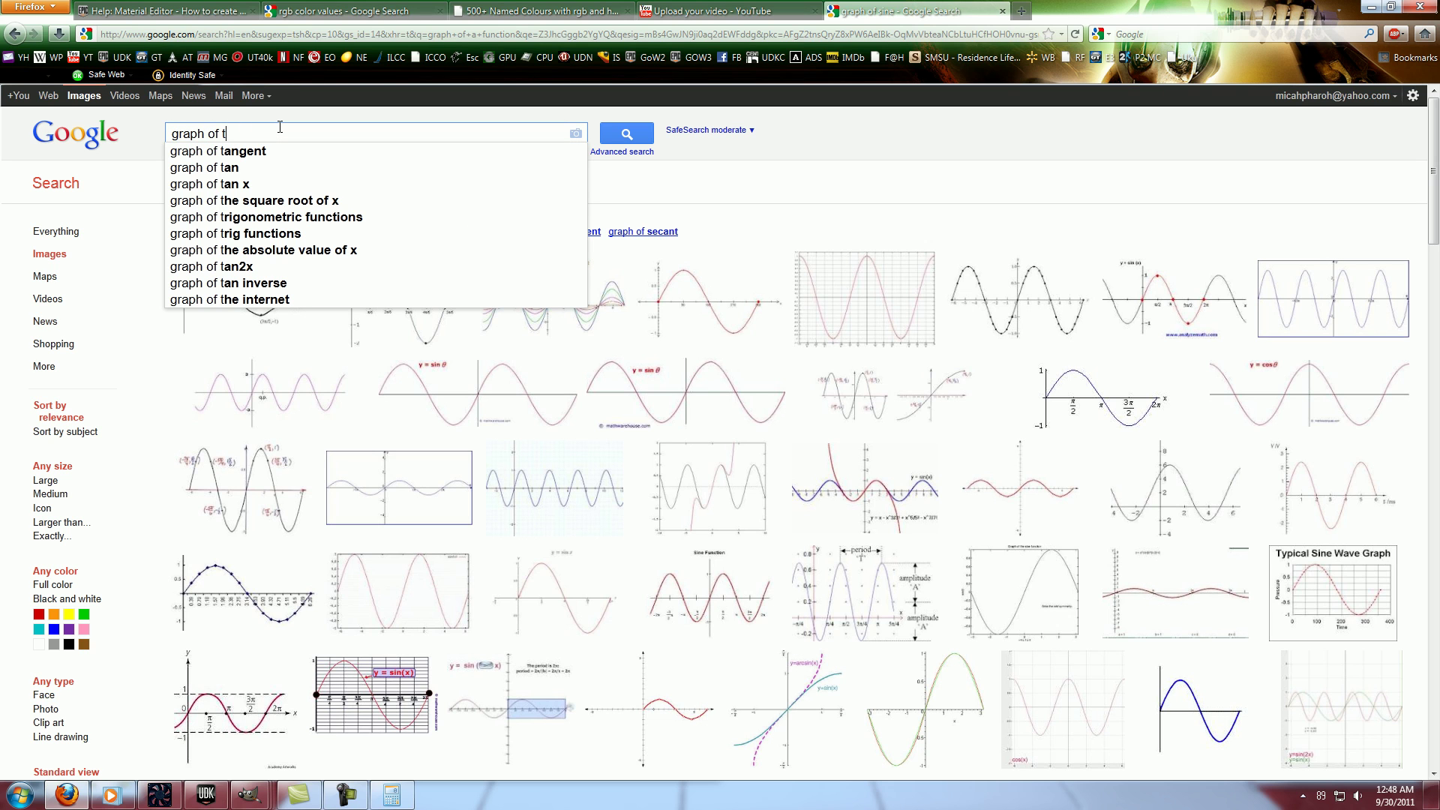
pyautogui.press('Down')
pyautogui.press('Return')
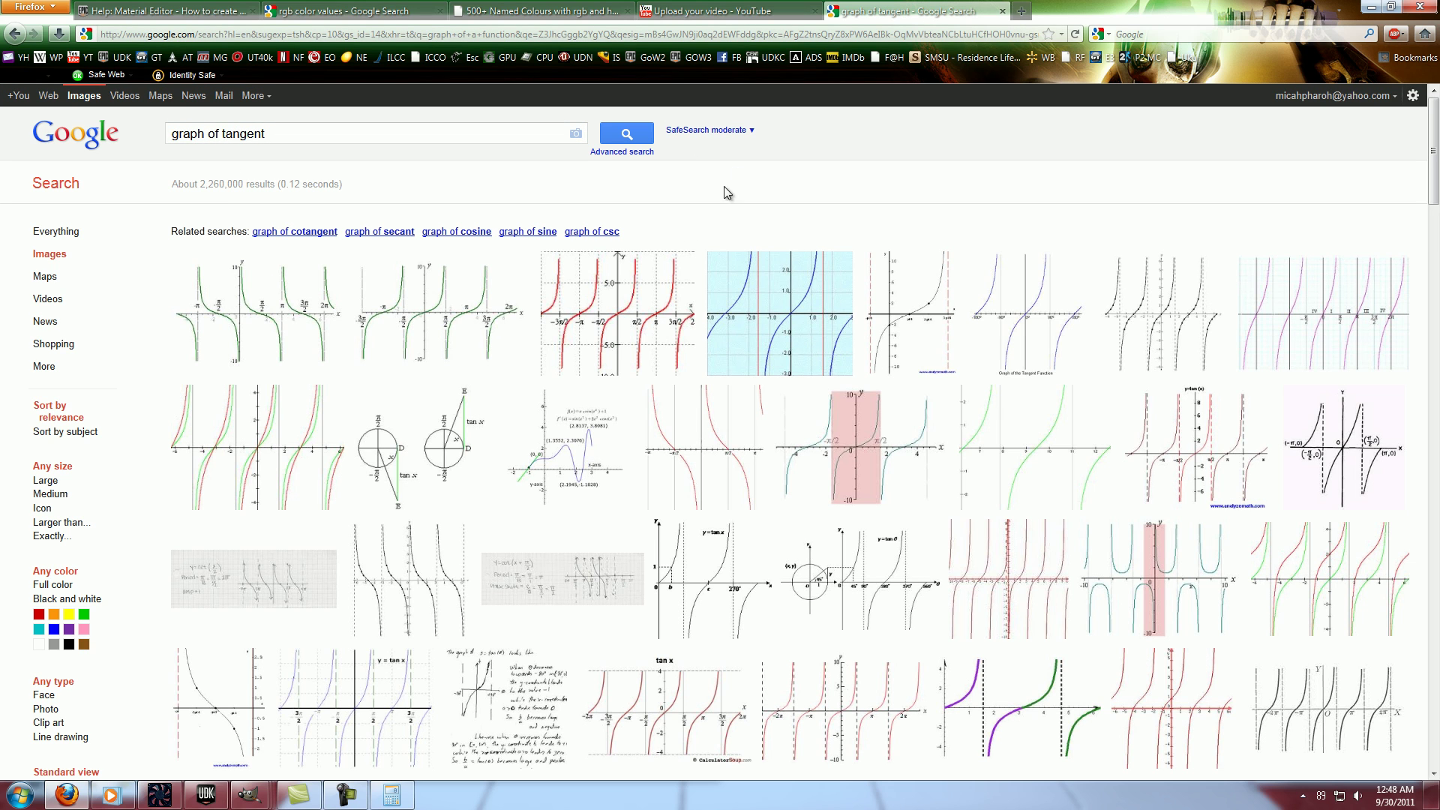
pyautogui.moveTo(1157, 312)
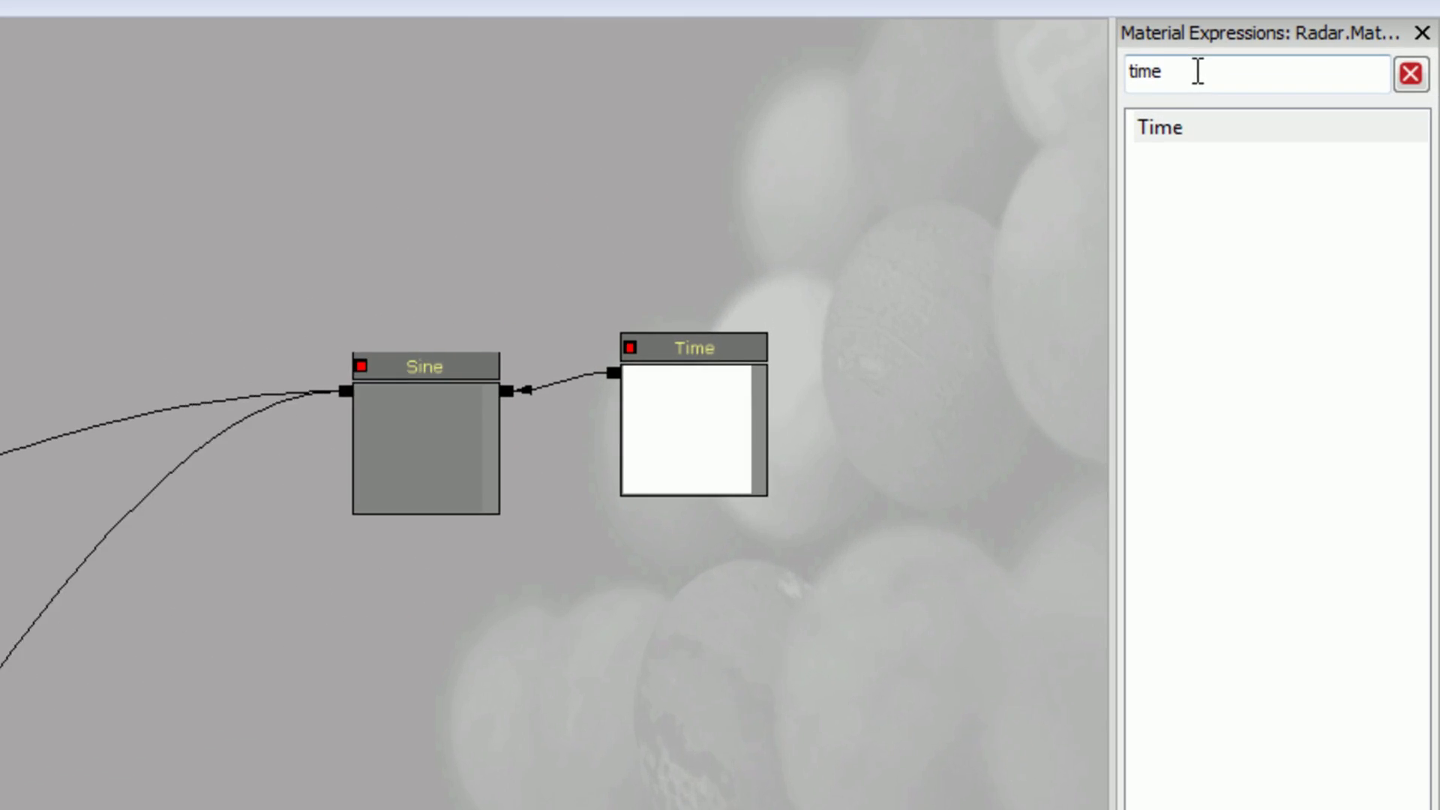
# Back in the Material Editor, find the Cosine expression and add it beneath the Sine node.
pyautogui.doubleClick(1198, 71)
pyautogui.write('cose')
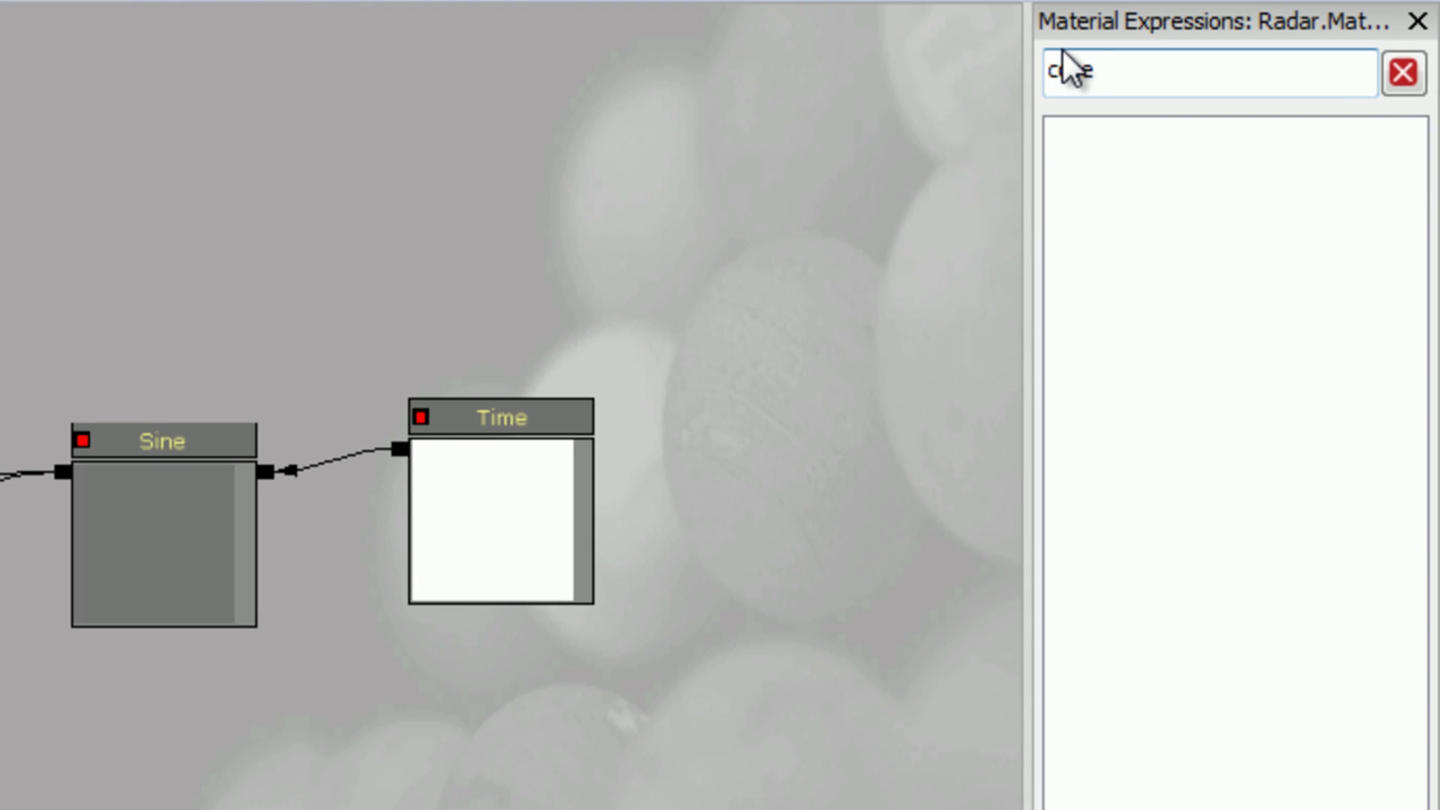
pyautogui.press('BackSpace')
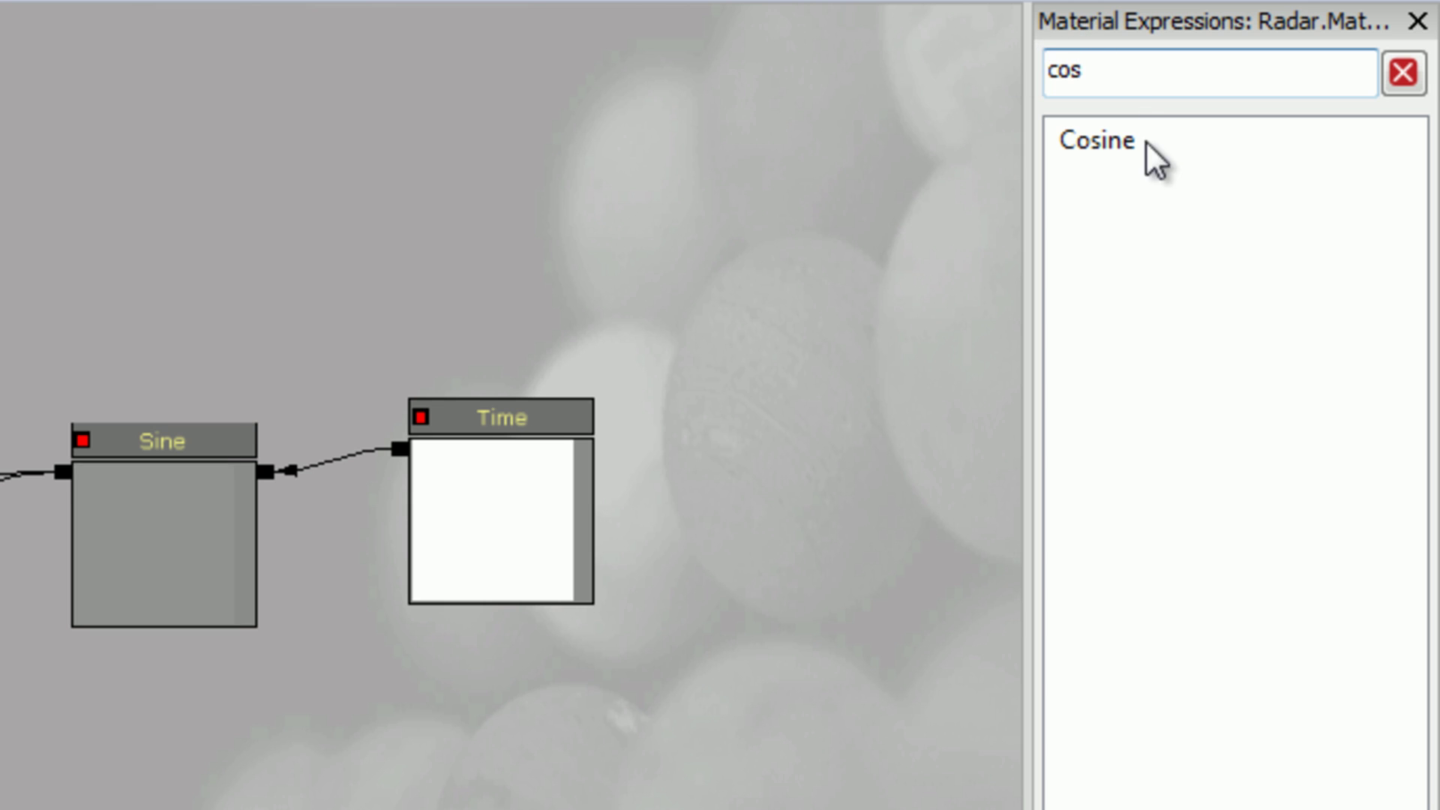
pyautogui.moveTo(1145, 141); pyautogui.dragTo(187, 737)
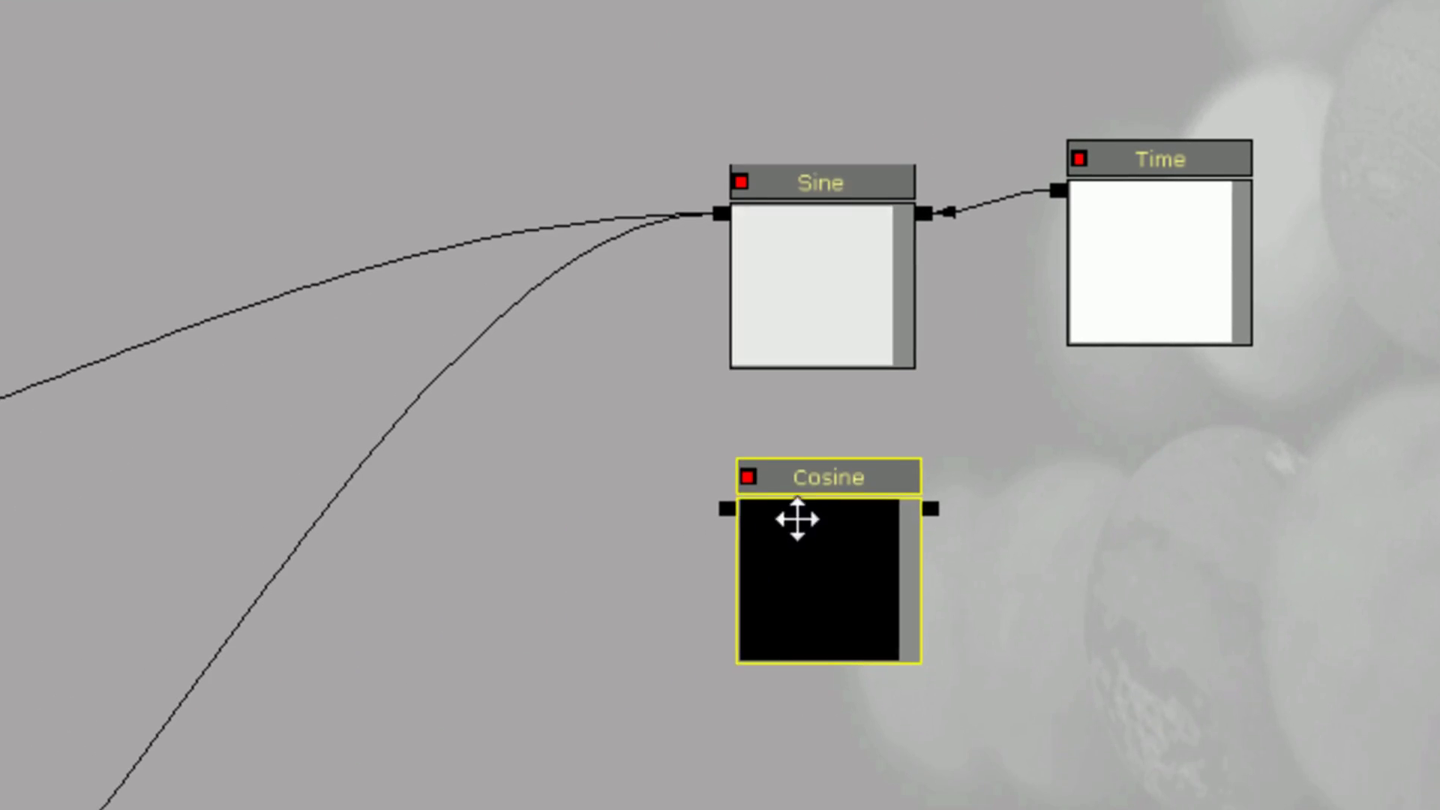
pyautogui.keyDown('ctrl'); pyautogui.moveTo(140, 779); pyautogui.dragTo(141, 764); pyautogui.keyUp('ctrl')
# Add a Divide node, connecting the Sine output to its A input and the Cosine output to its B input.
pyautogui.press('d')
pyautogui.click(531, 364)
pyautogui.click(555, 377)
pyautogui.moveTo(588, 505); pyautogui.dragTo(487, 382)
pyautogui.moveTo(735, 208); pyautogui.dragTo(745, 490)
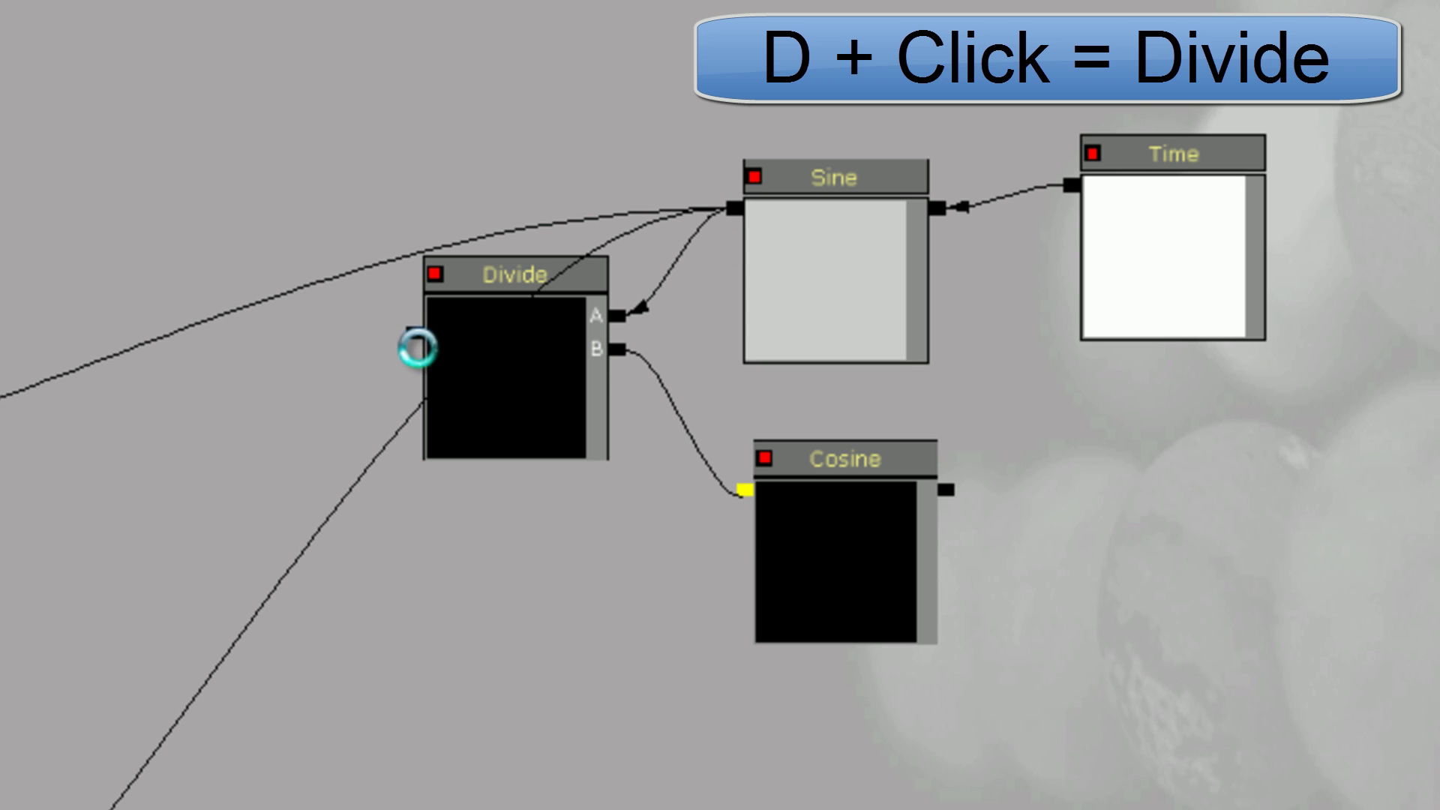
# Connect the Divide output to both Multiply A inputs in place of Sine, and connect Time to the Cosine input.
pyautogui.moveTo(414, 332); pyautogui.dragTo(112, 807)
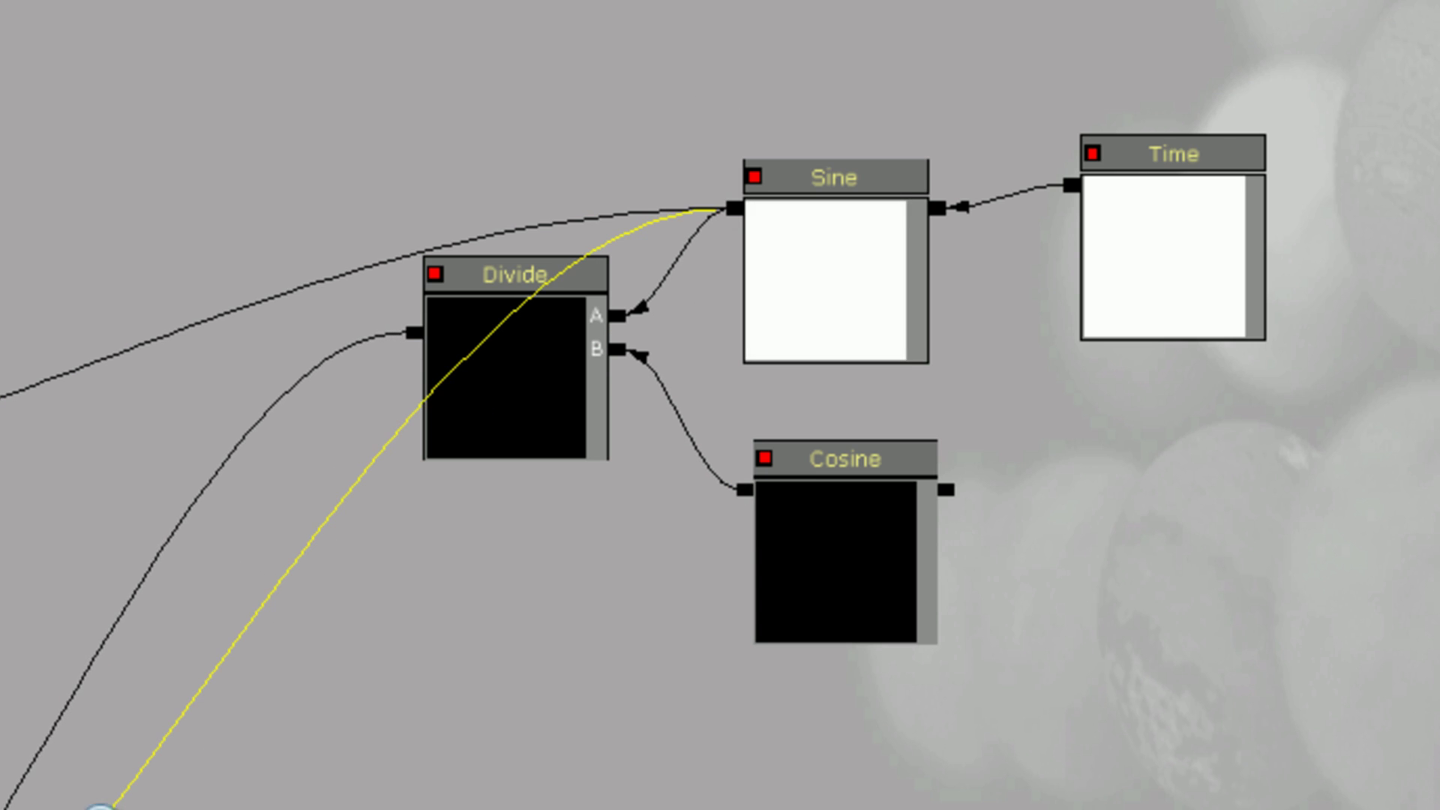
pyautogui.moveTo(414, 333); pyautogui.dragTo(0, 407)
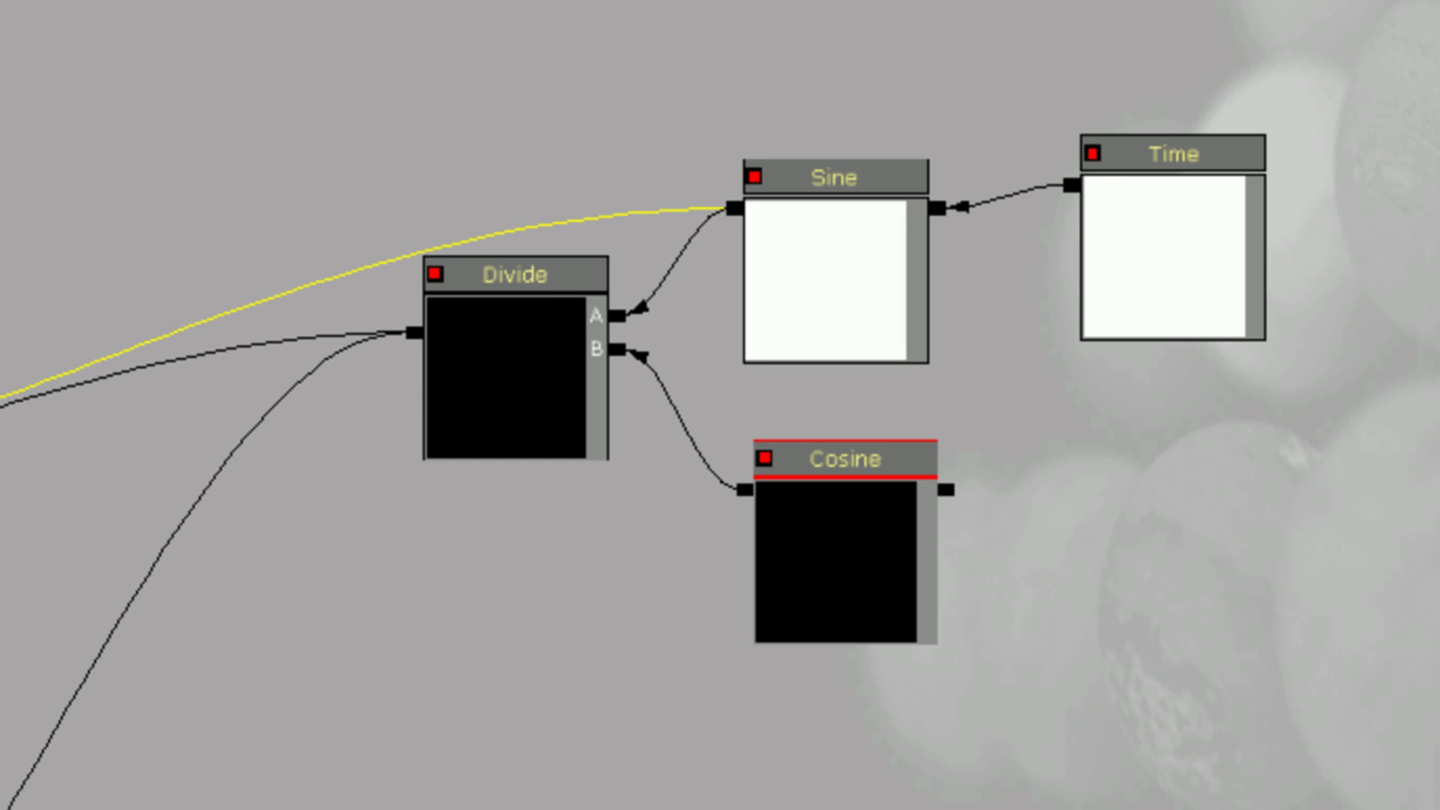
pyautogui.moveTo(1071, 185); pyautogui.dragTo(953, 490)
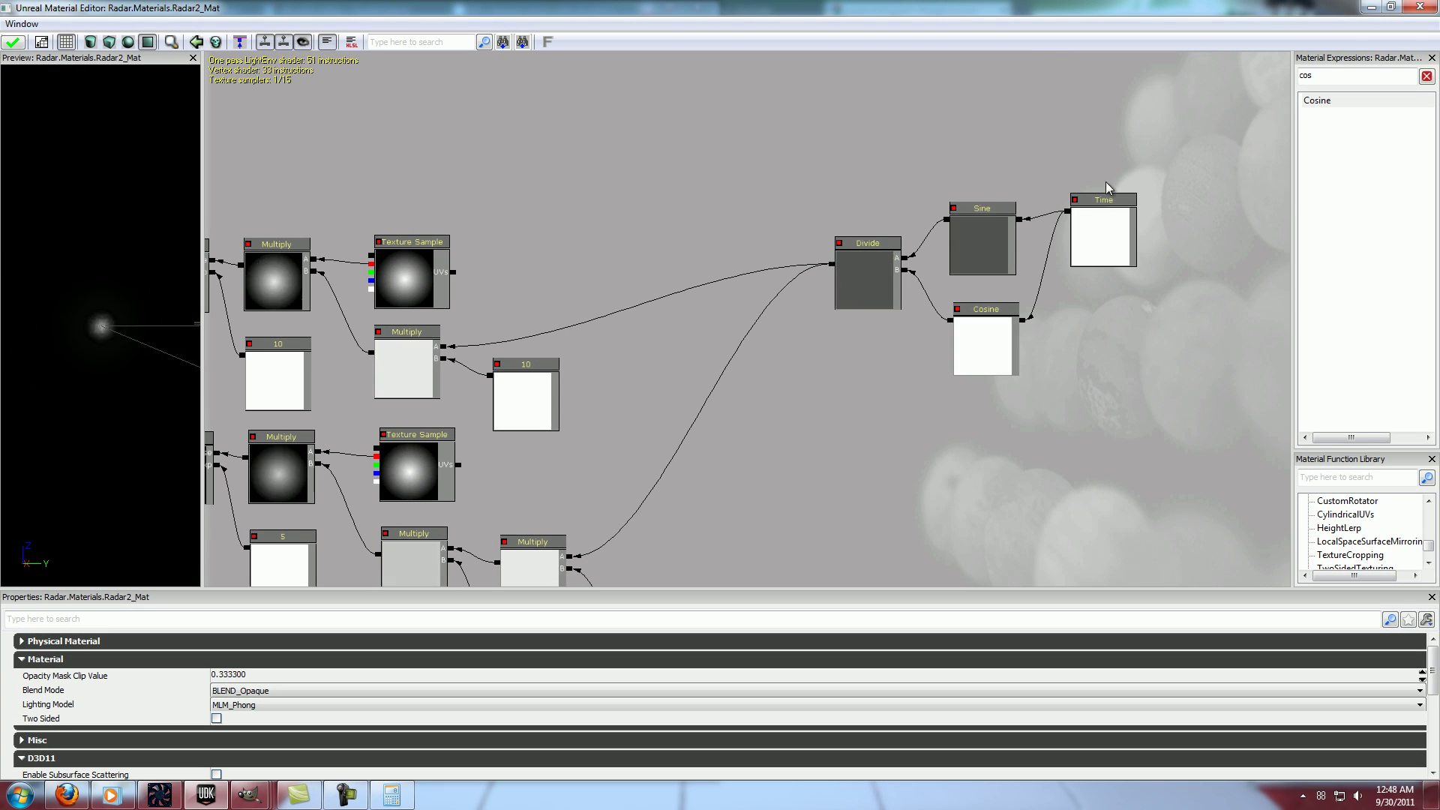
# Search the material expressions for clamp, add a ConstantClamp node before the Multiply nodes, and feed it from the Divide output.
pyautogui.moveTo(1337, 76); pyautogui.dragTo(1199, 81)
pyautogui.write('c')
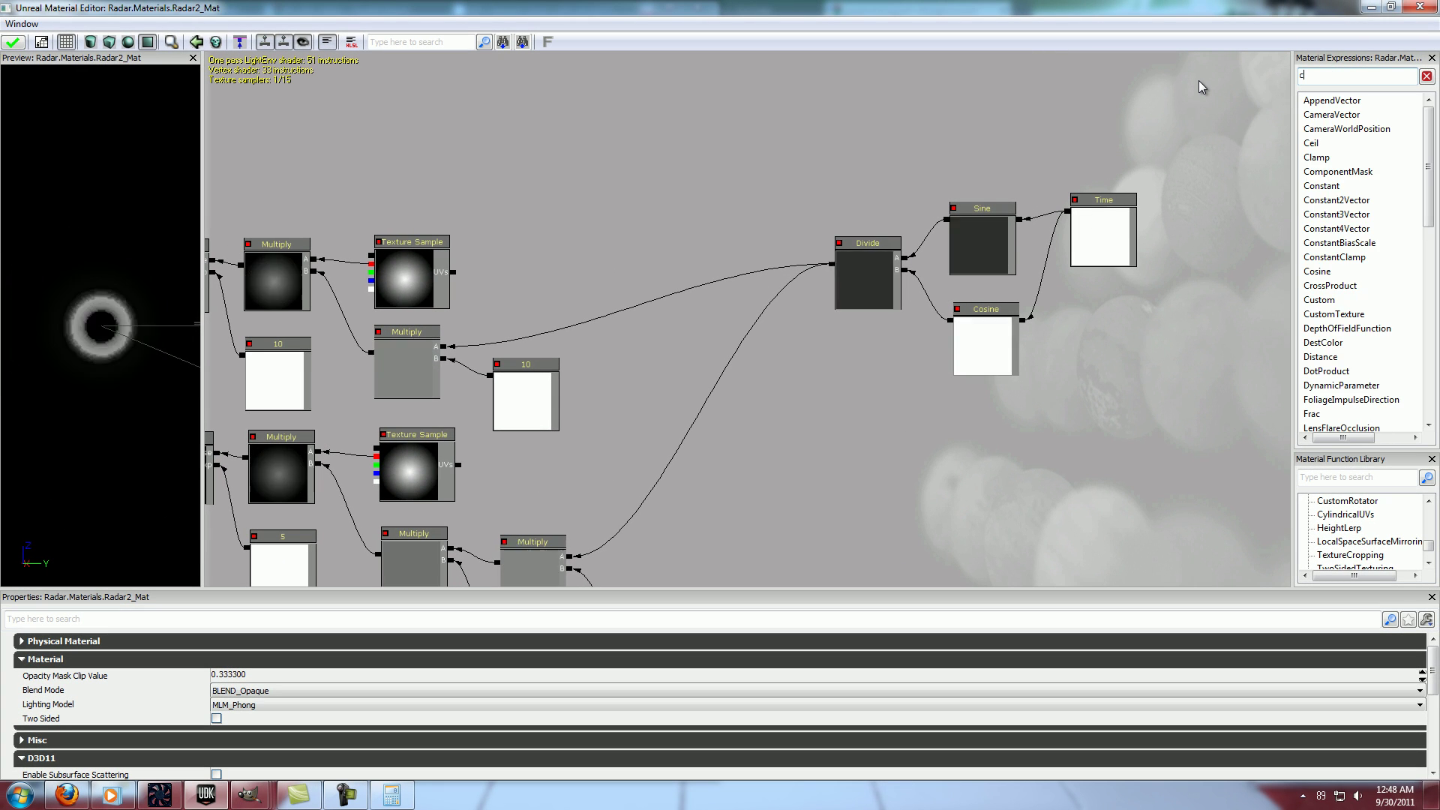
pyautogui.write('ame')
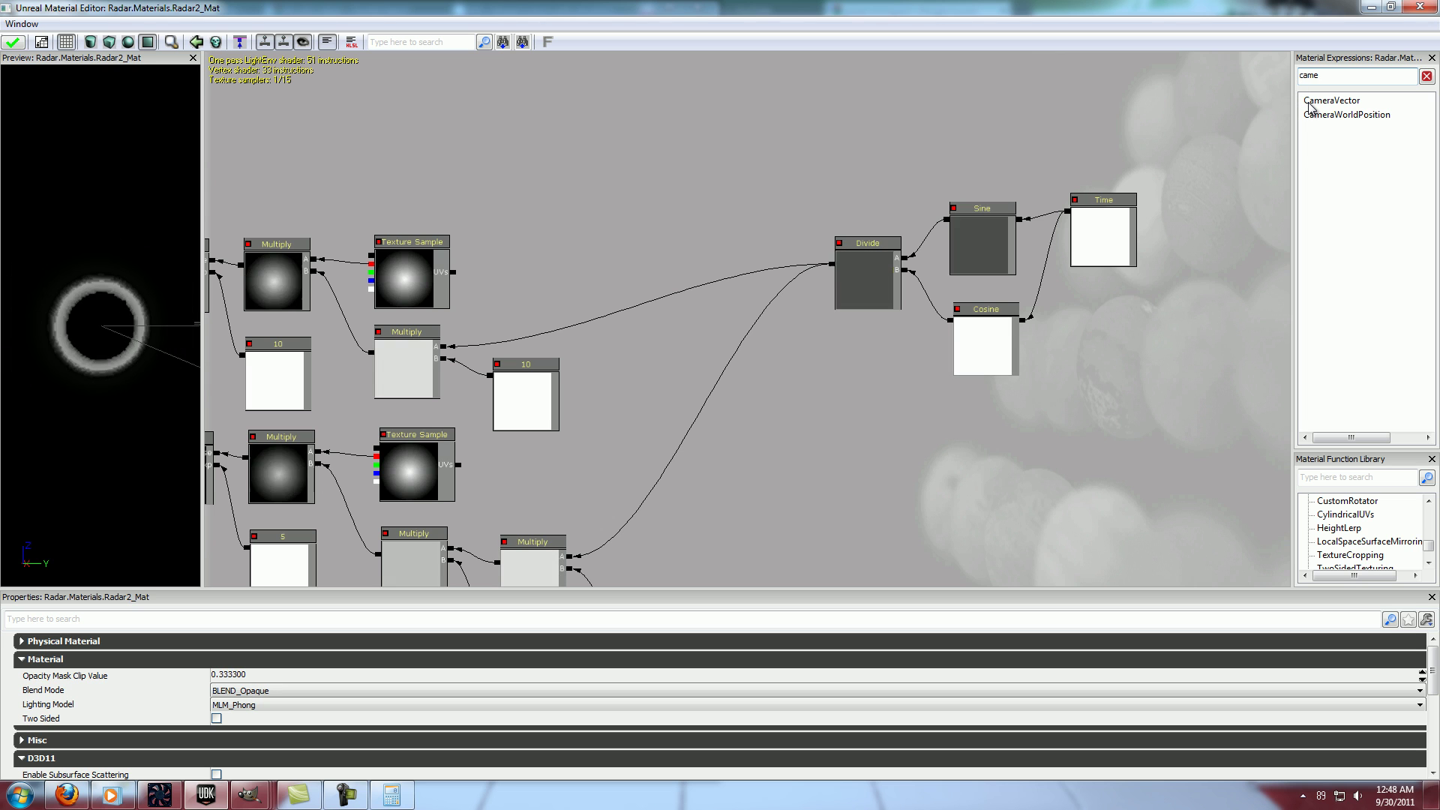
pyautogui.press('BackSpace')
pyautogui.press('BackSpace')
pyautogui.write('mp')
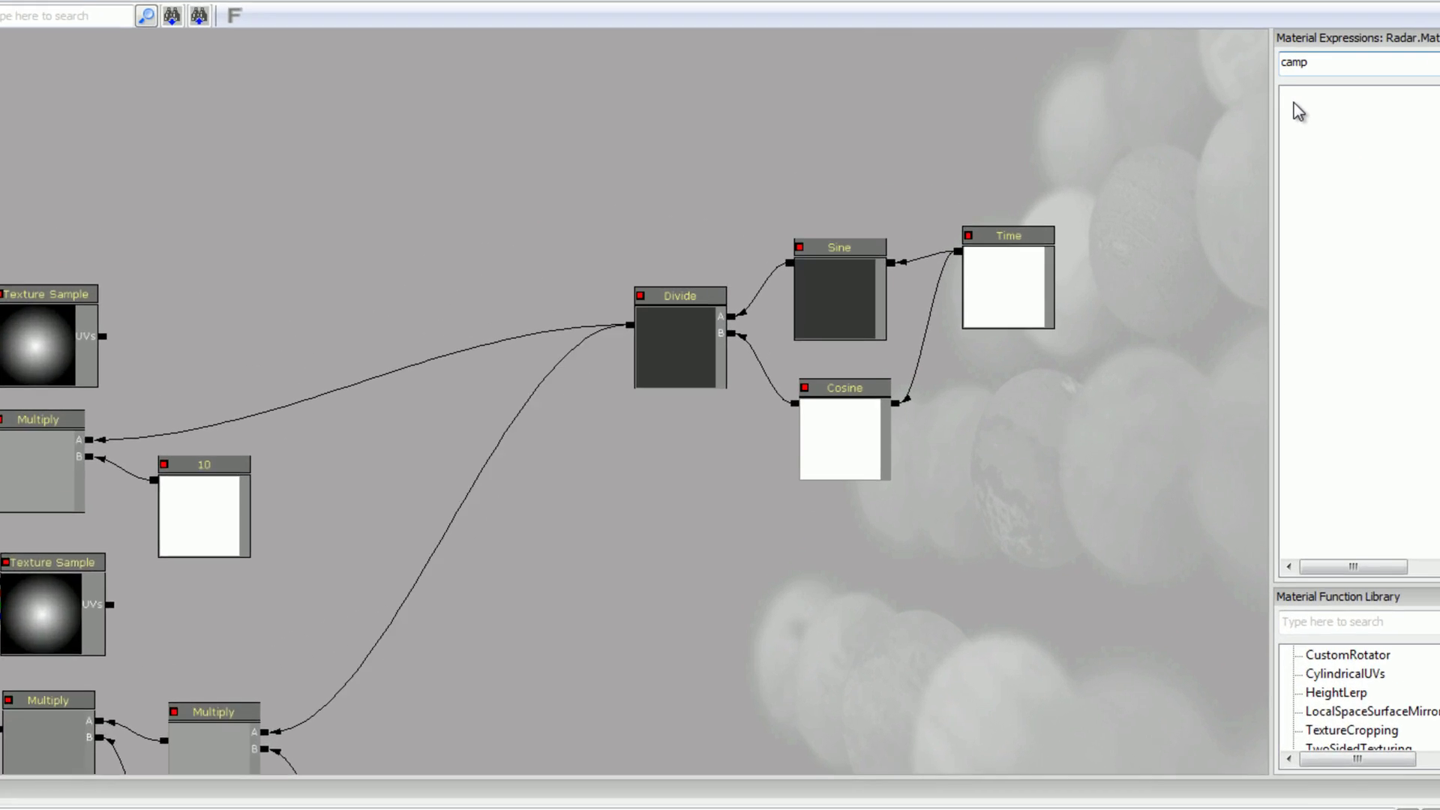
pyautogui.press('BackSpace')
pyautogui.press('BackSpace')
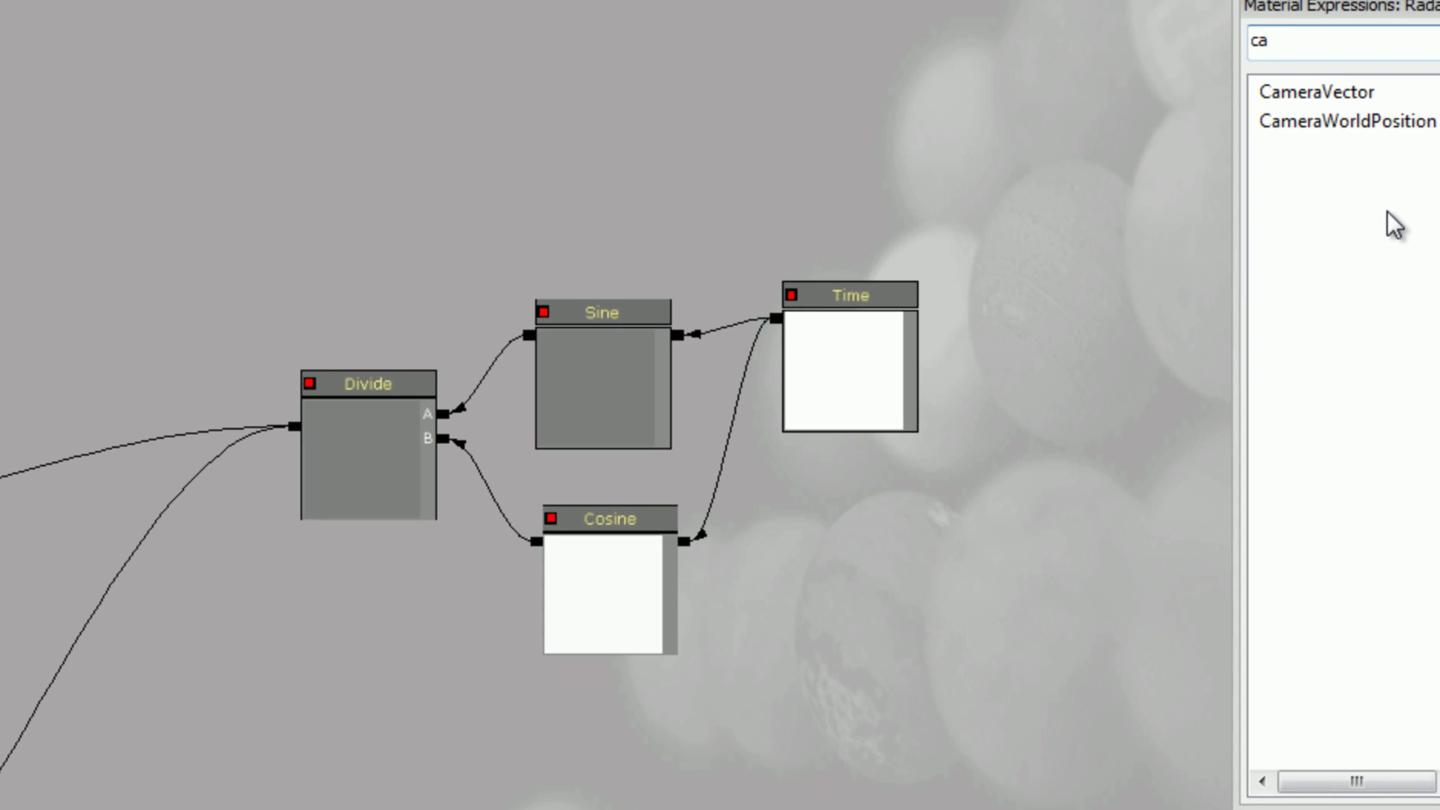
pyautogui.press('BackSpace')
pyautogui.write('lamp')
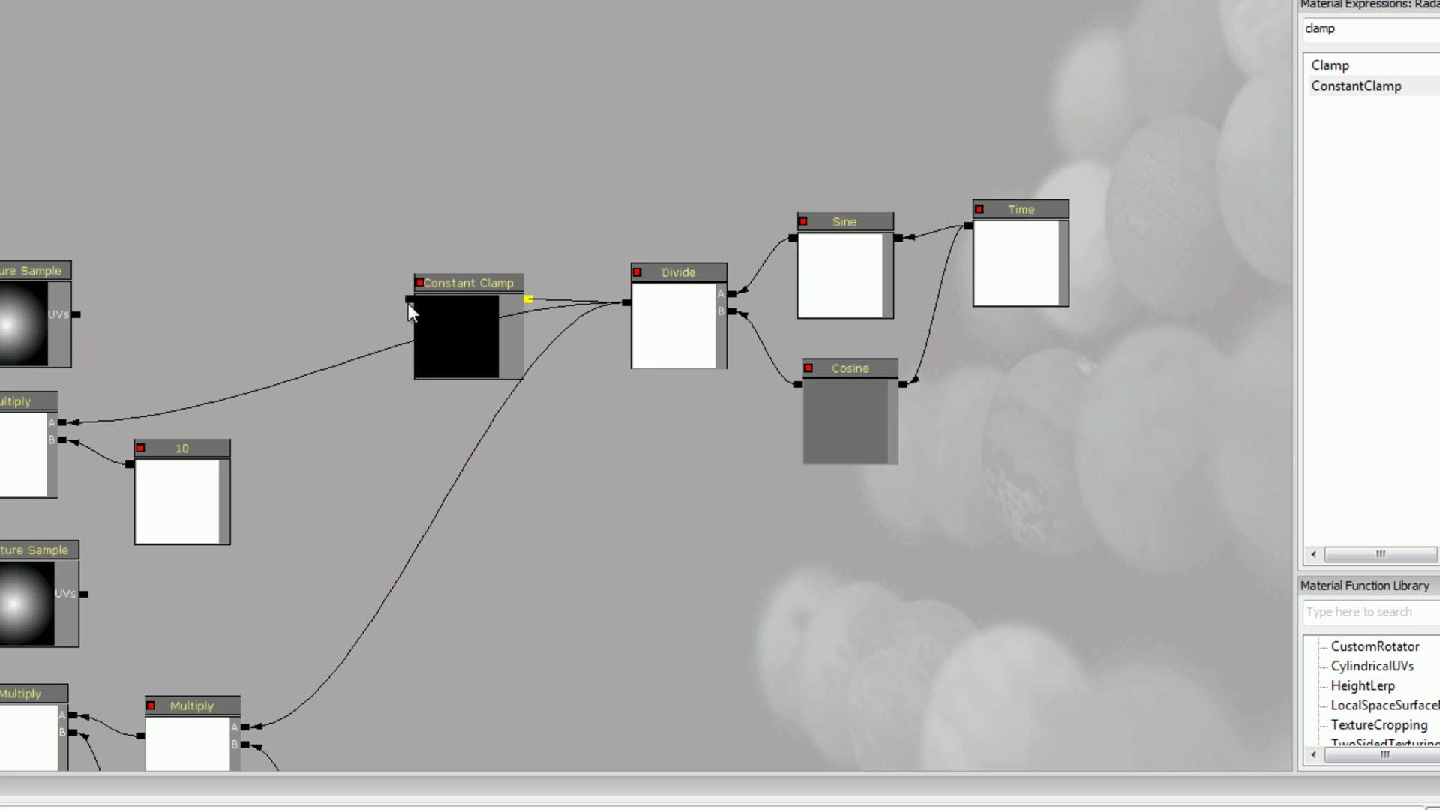
# Connect the Constant Clamp output to both Multiply A inputs, and move the Divide, Sine, Cosine and Time nodes farther away from it.
pyautogui.moveTo(408, 301); pyautogui.dragTo(269, 713)
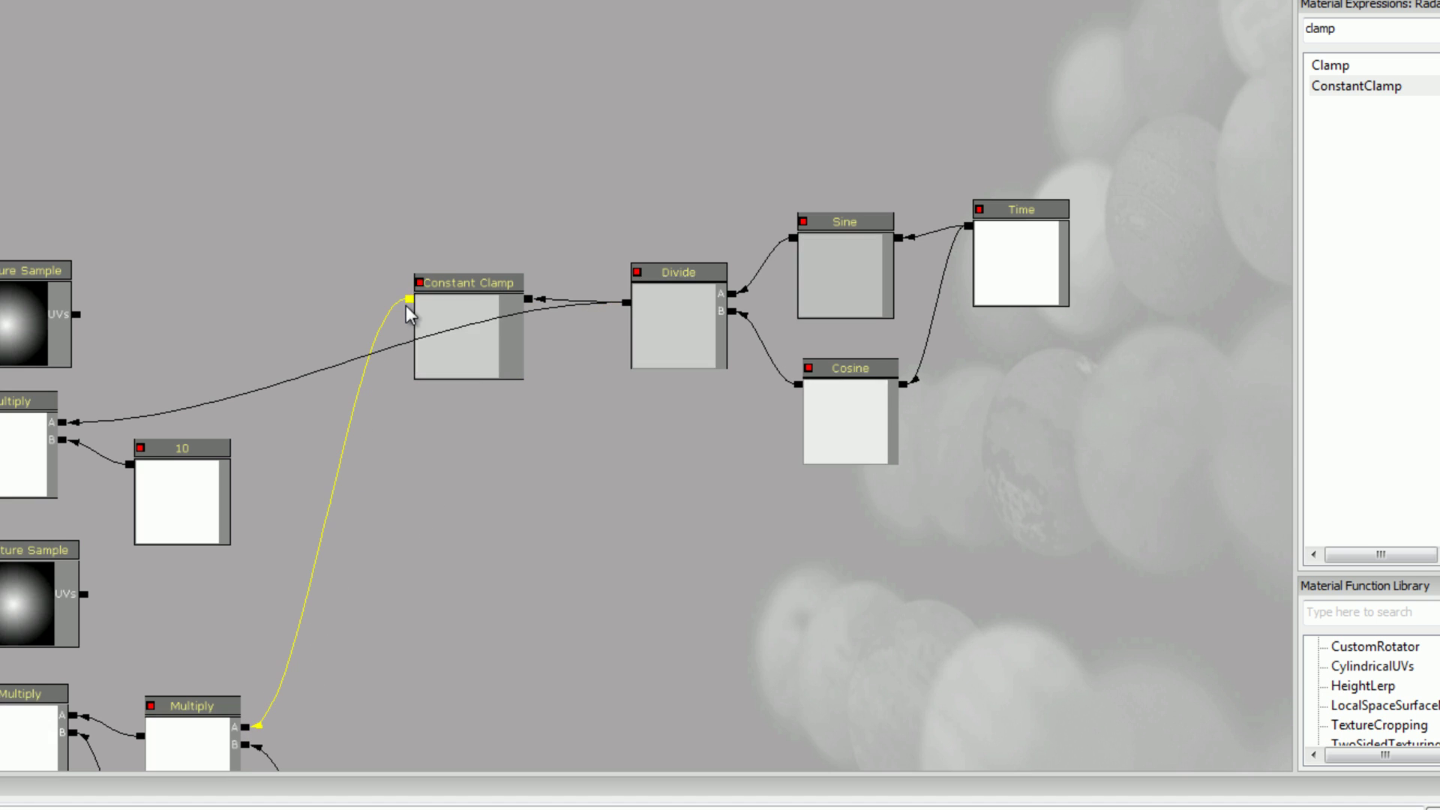
pyautogui.moveTo(407, 304); pyautogui.dragTo(66, 424)
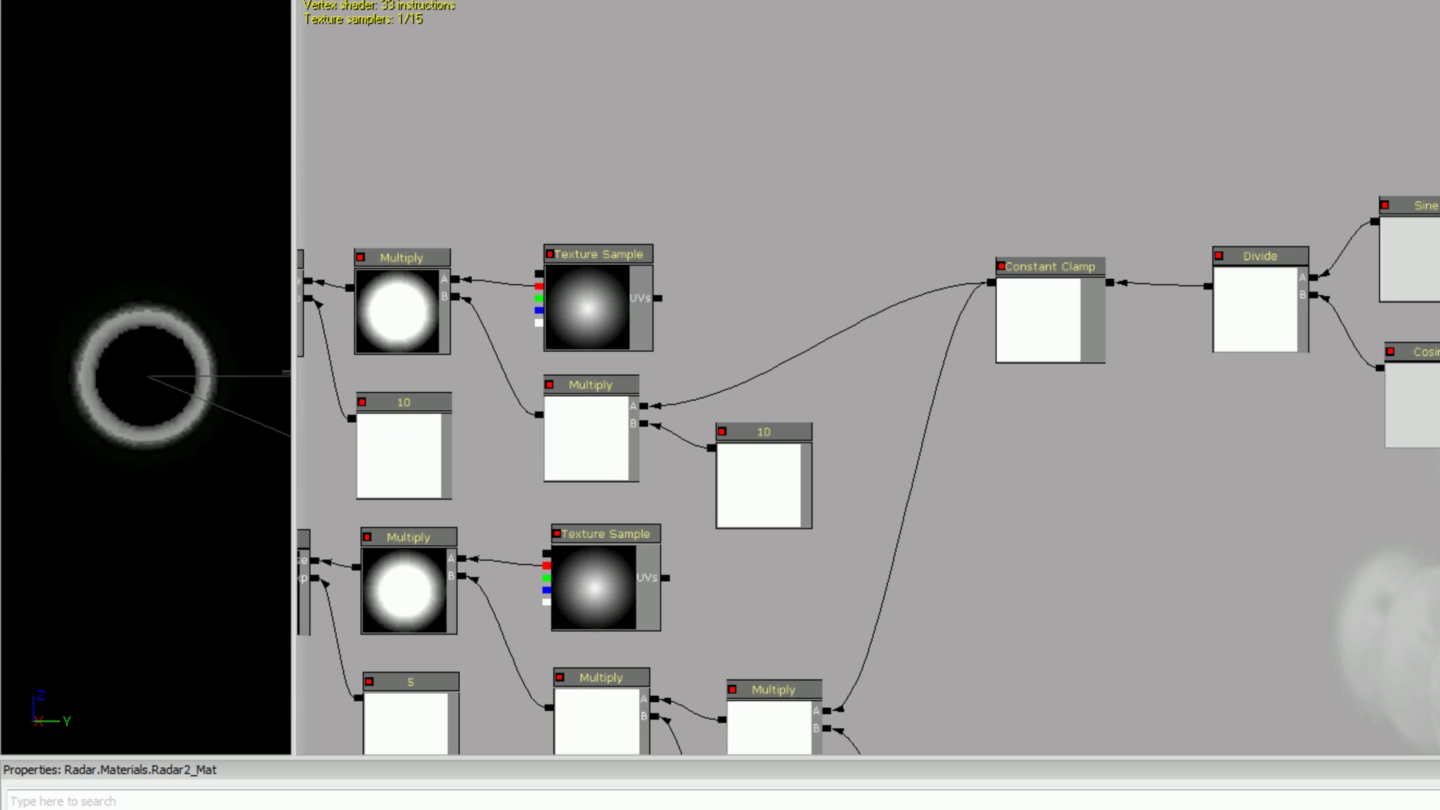
pyautogui.moveTo(1350, 487); pyautogui.dragTo(1192, 486)
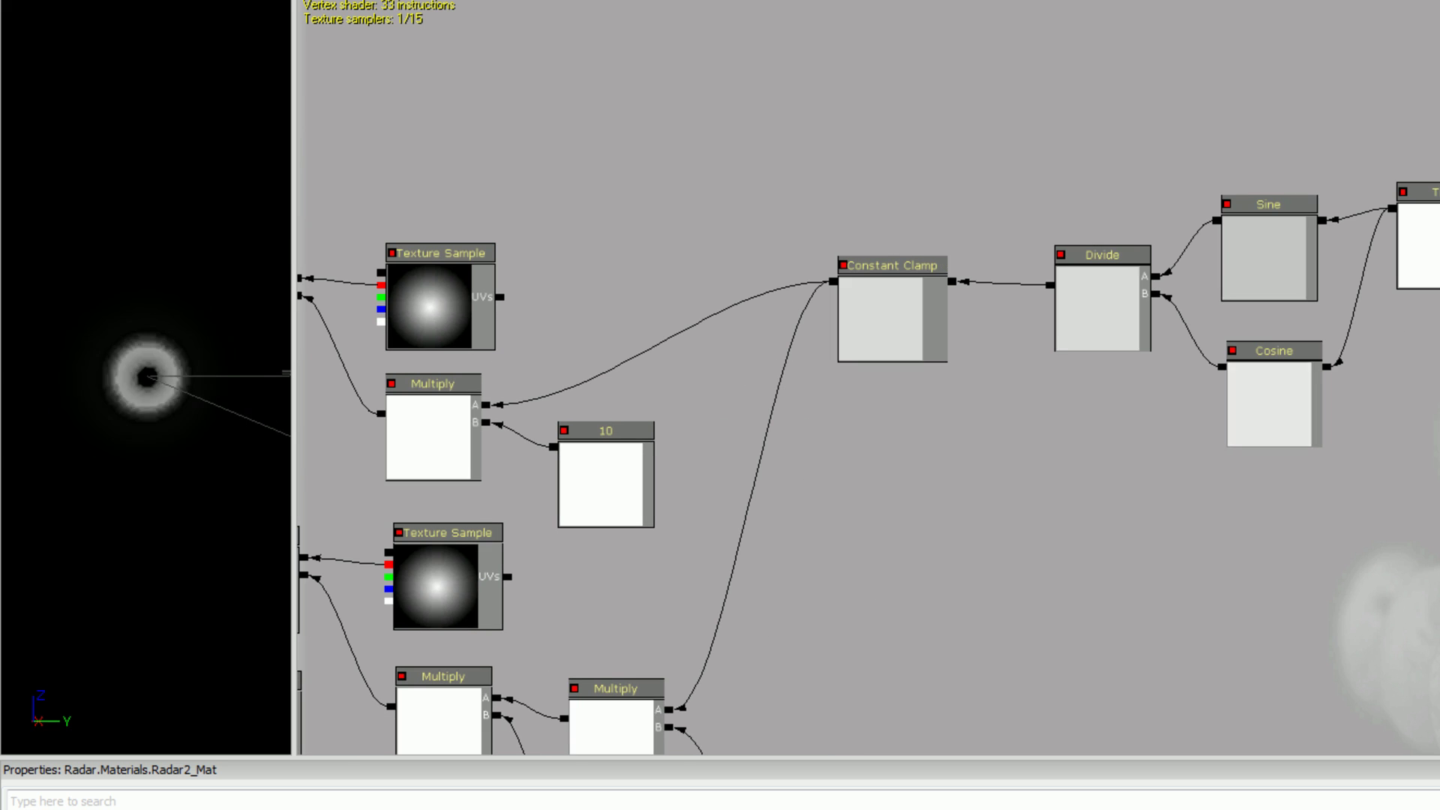
pyautogui.keyDown('ctrl'); pyautogui.keyDown('alt'); pyautogui.moveTo(1437, 502); pyautogui.dragTo(1057, 189); pyautogui.keyUp('alt'); pyautogui.keyUp('ctrl')
pyautogui.keyDown('ctrl'); pyautogui.moveTo(1144, 223); pyautogui.dragTo(1374, 221); pyautogui.keyUp('ctrl')
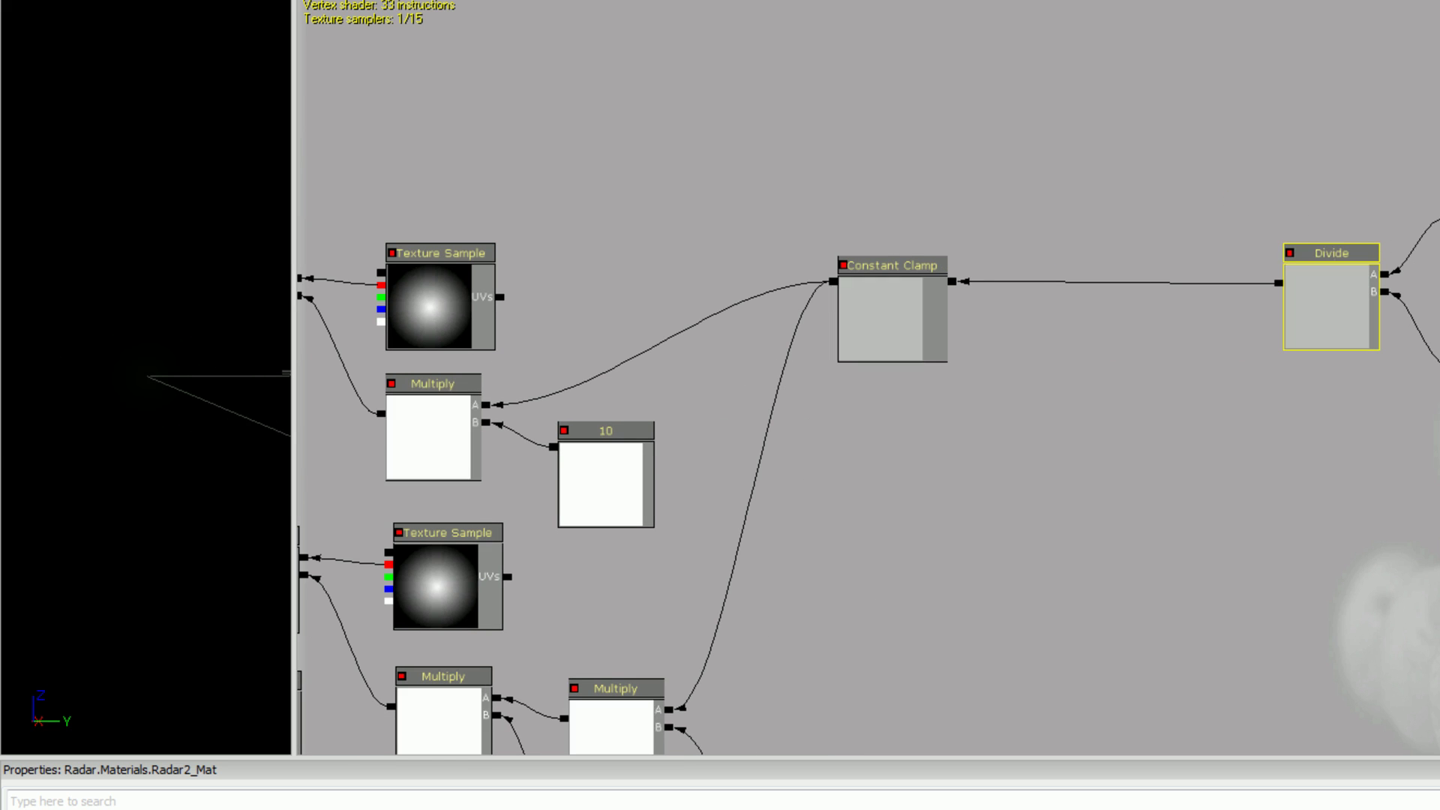
# Set the Cosine node's Period to 5, and select the Sine node.
pyautogui.click(1032, 720)
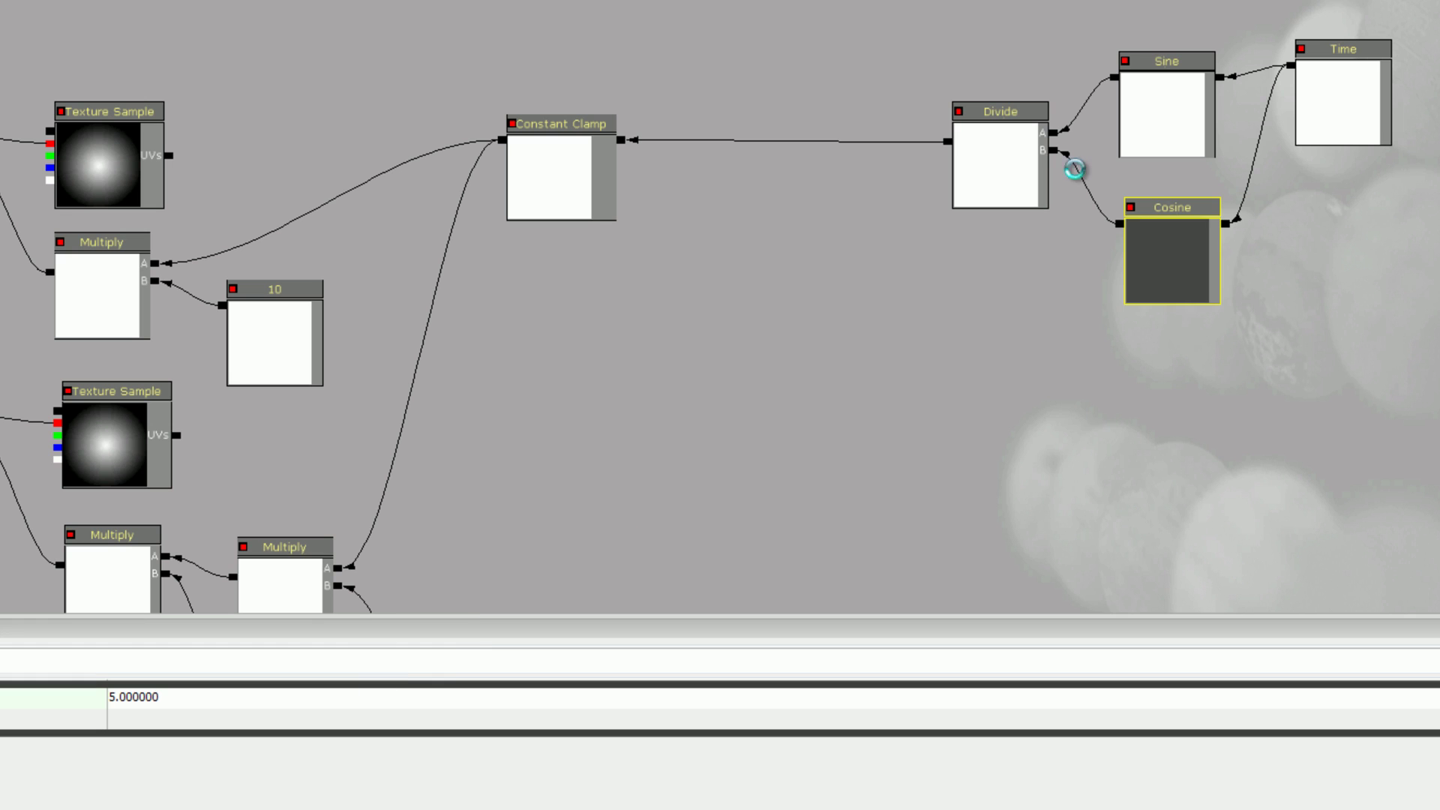
pyautogui.click(1161, 151)
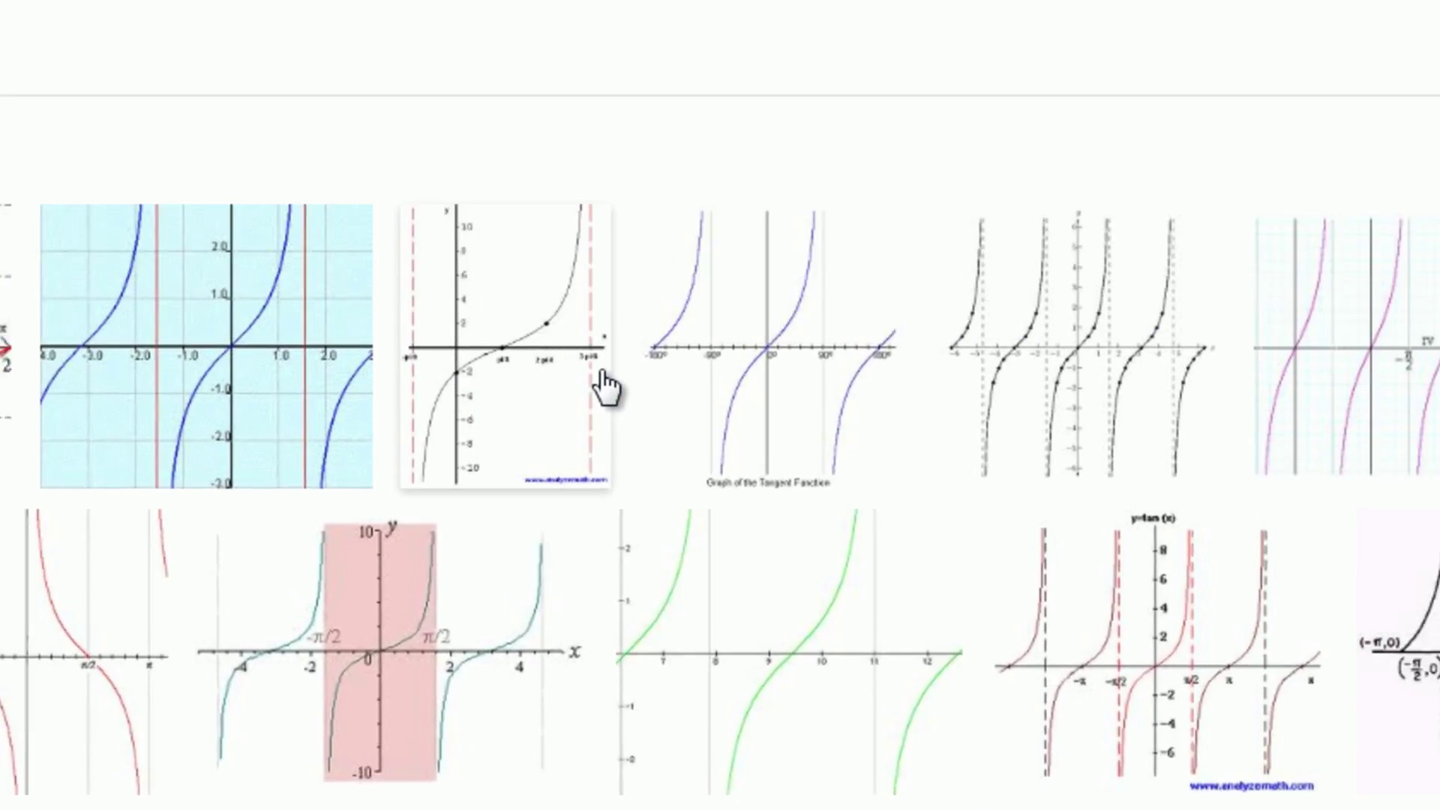
# Compare the tangent graphs in Firefox with the ring's animation in the Material Editor preview.
pyautogui.moveTo(870, 364)
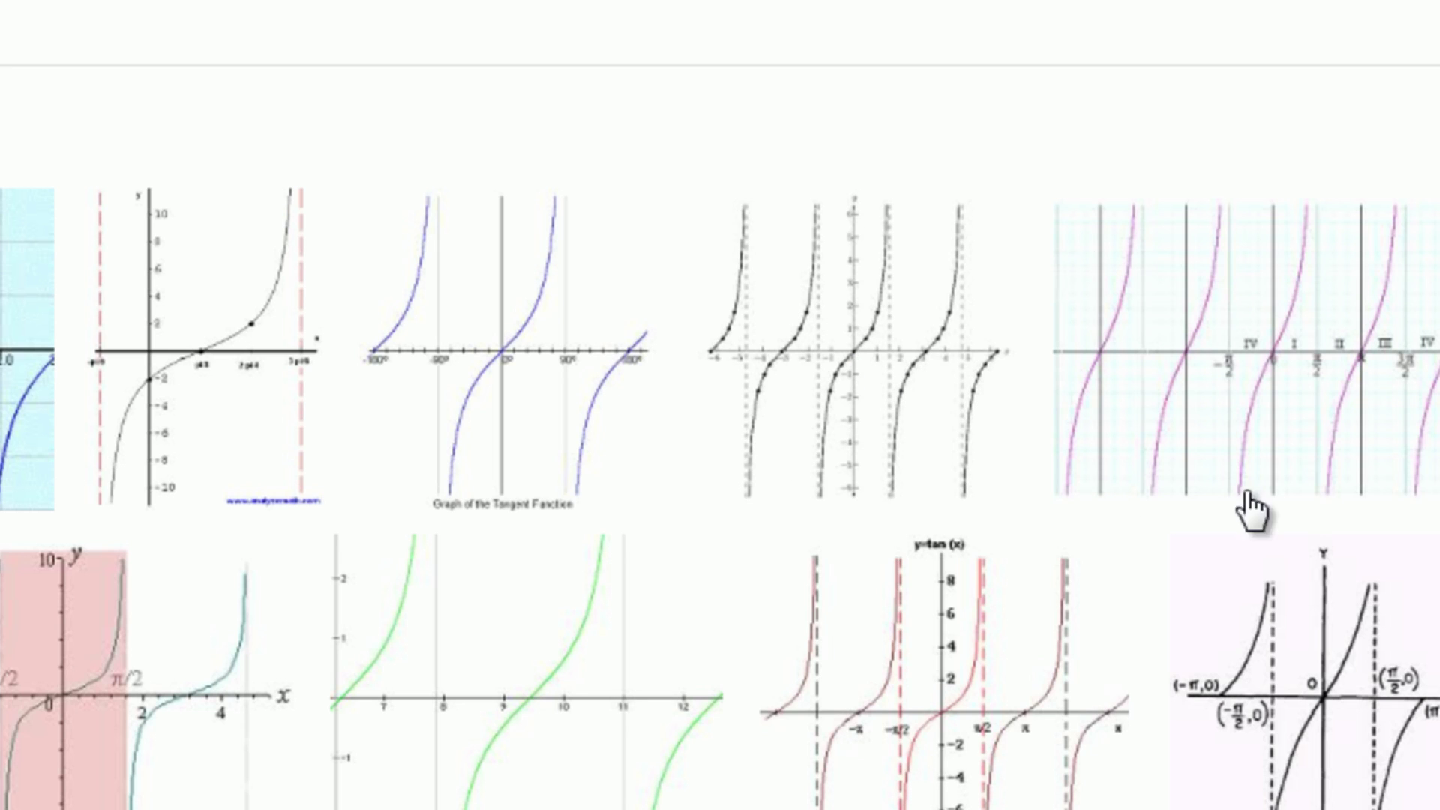
pyautogui.moveTo(882, 398)
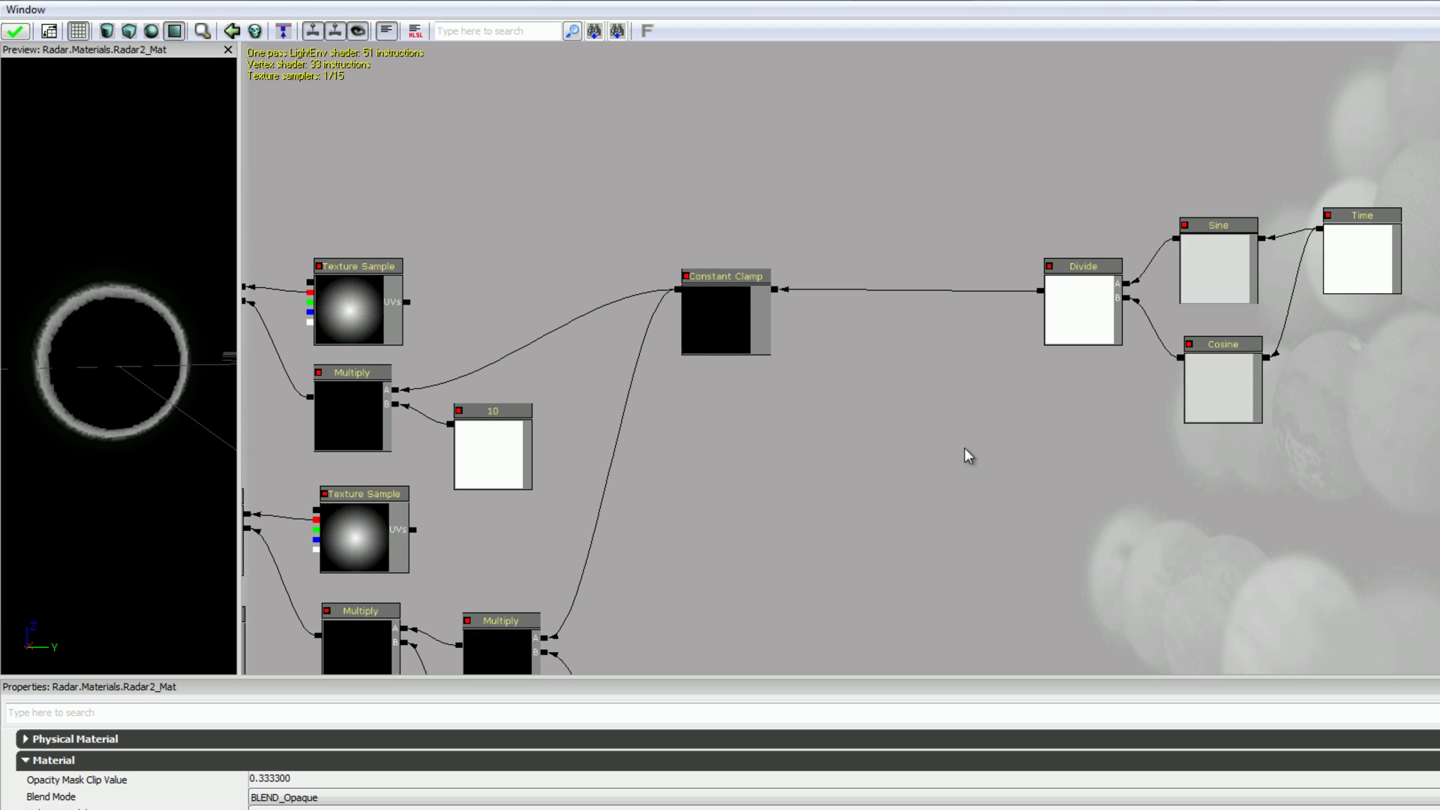
pyautogui.moveTo(1164, 454); pyautogui.dragTo(1175, 485)
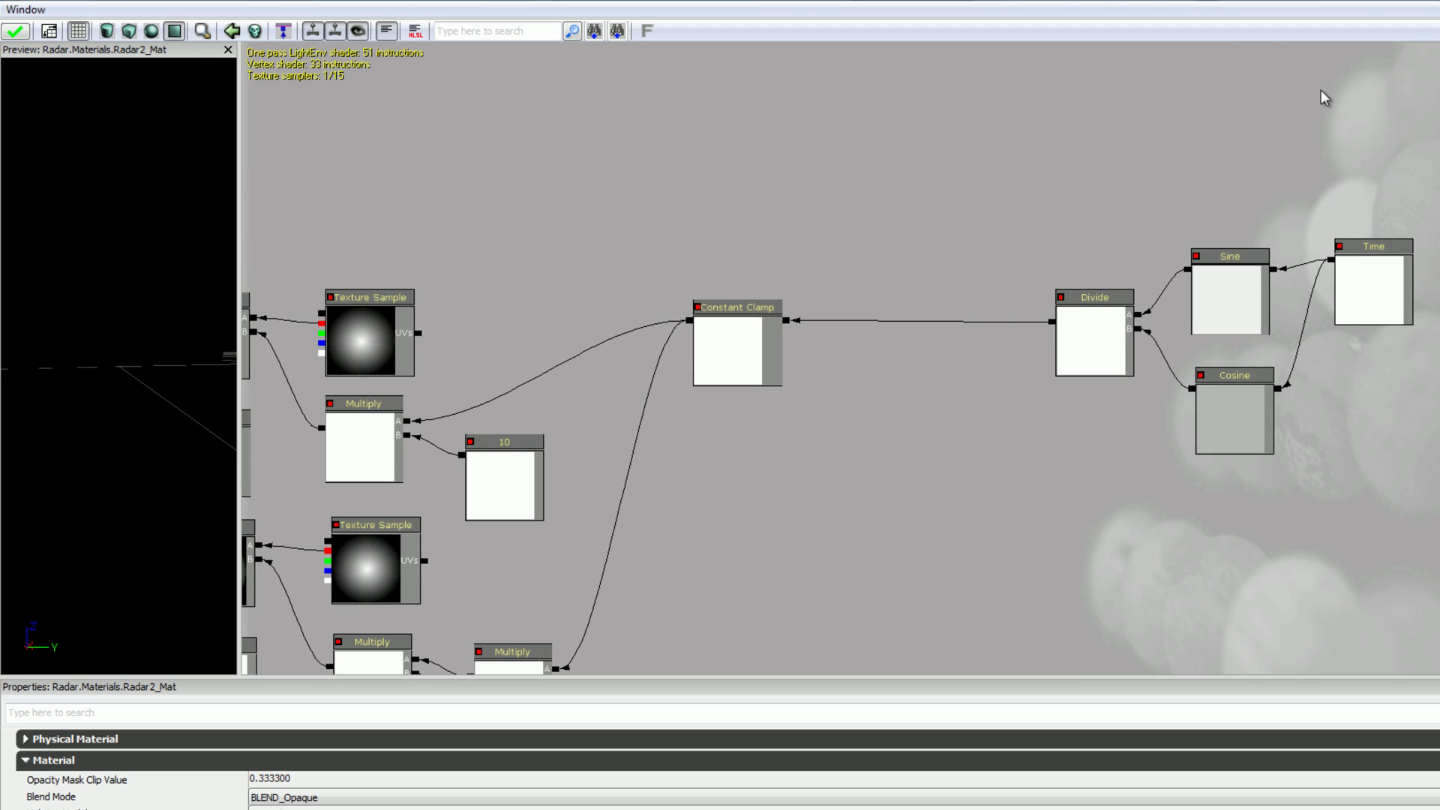
pyautogui.hotkey('alt', 'Tab')
pyautogui.moveTo(1211, 350)
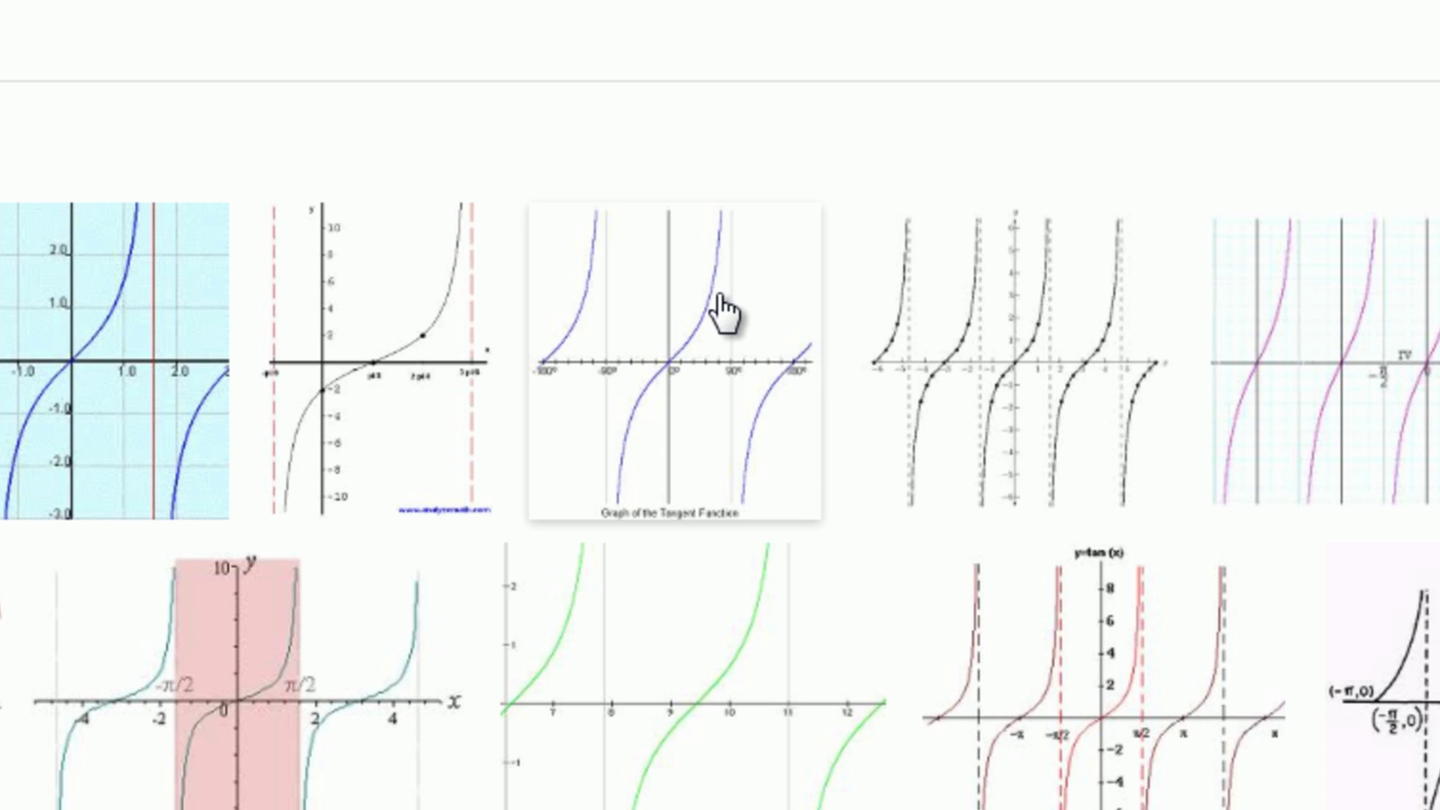
pyautogui.moveTo(1037, 313)
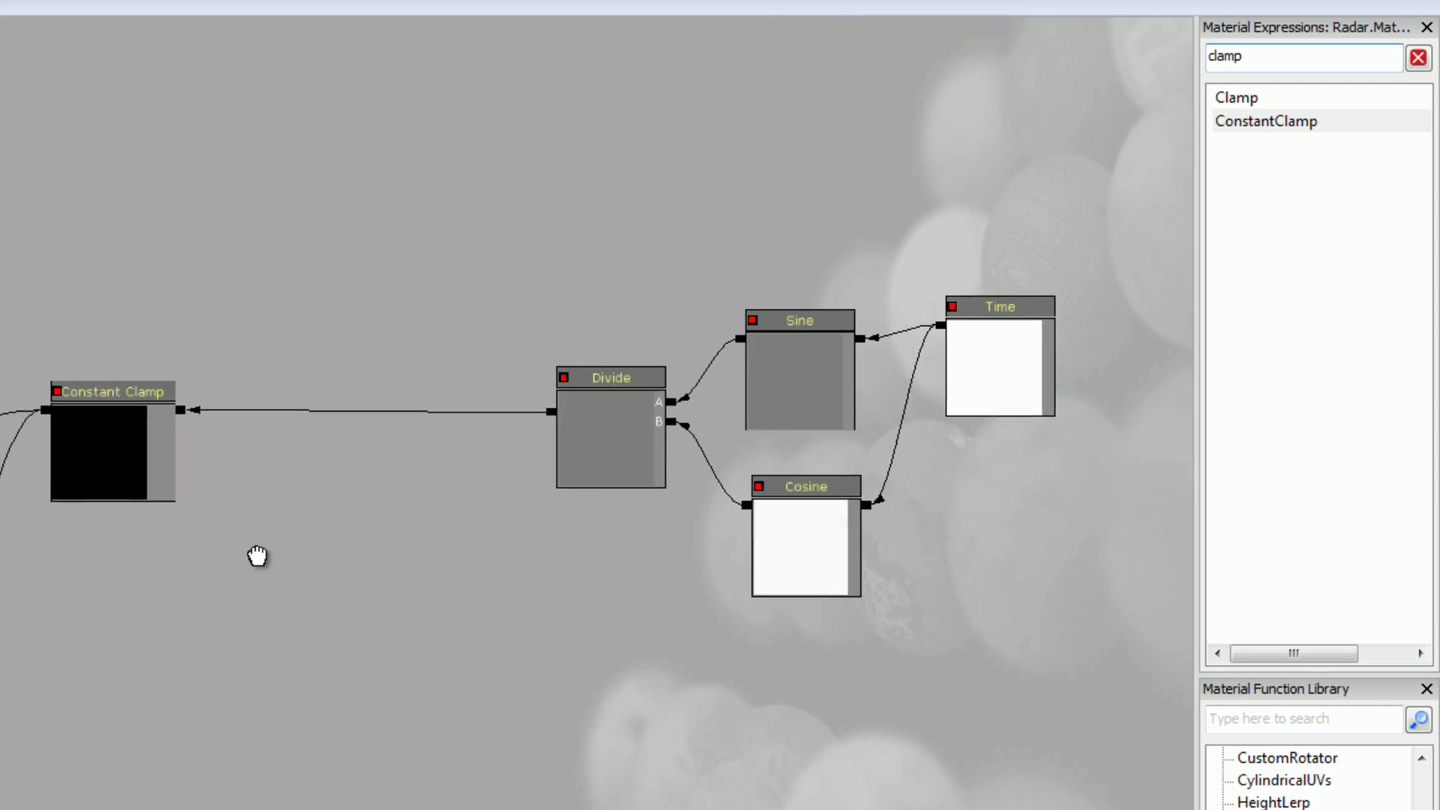
# In the Material Editor, find the Subtract expression and place it between the Constant Clamp and Divide nodes.
pyautogui.hotkey('ctrl', 'a')
pyautogui.write('subt')
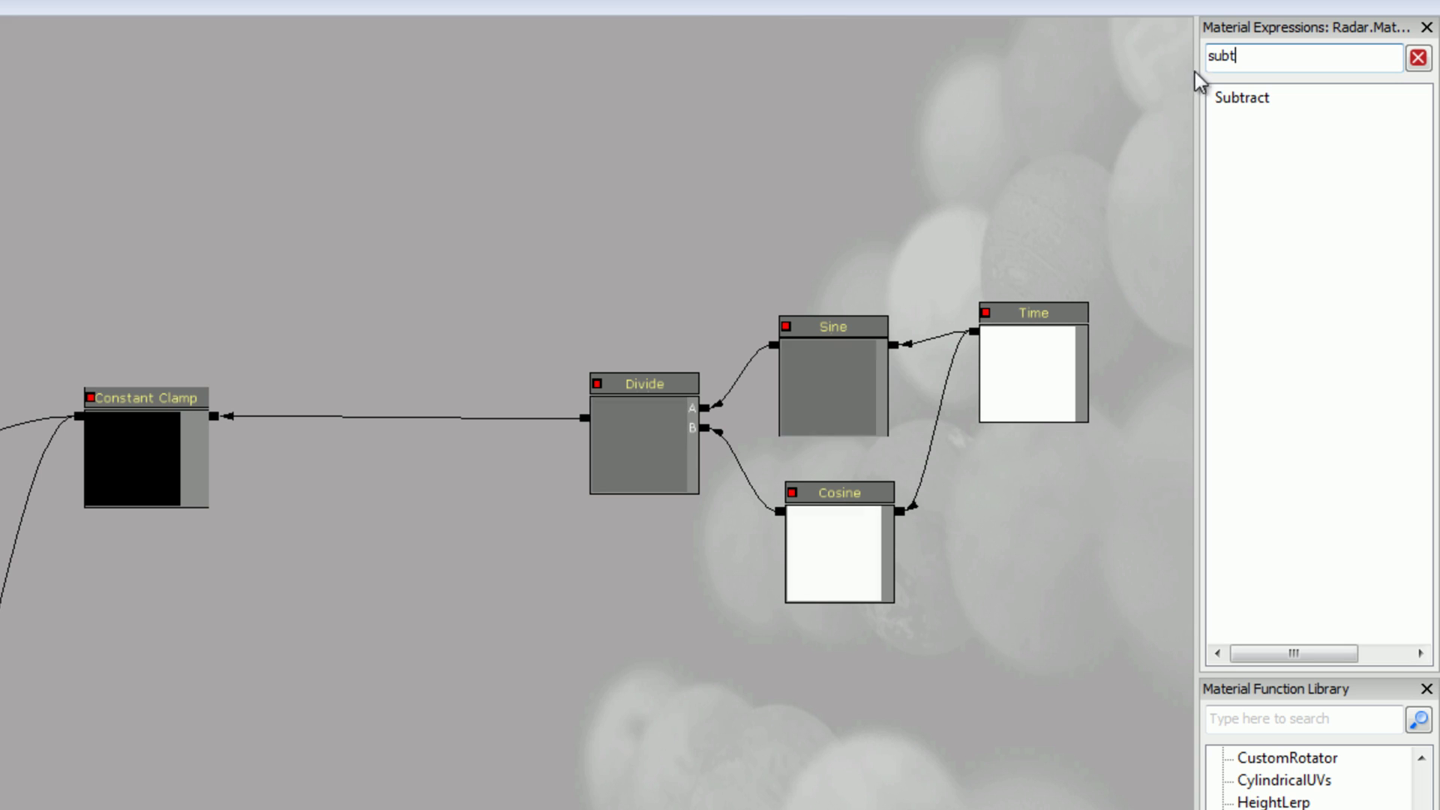
pyautogui.moveTo(1242, 97); pyautogui.dragTo(1059, 161)
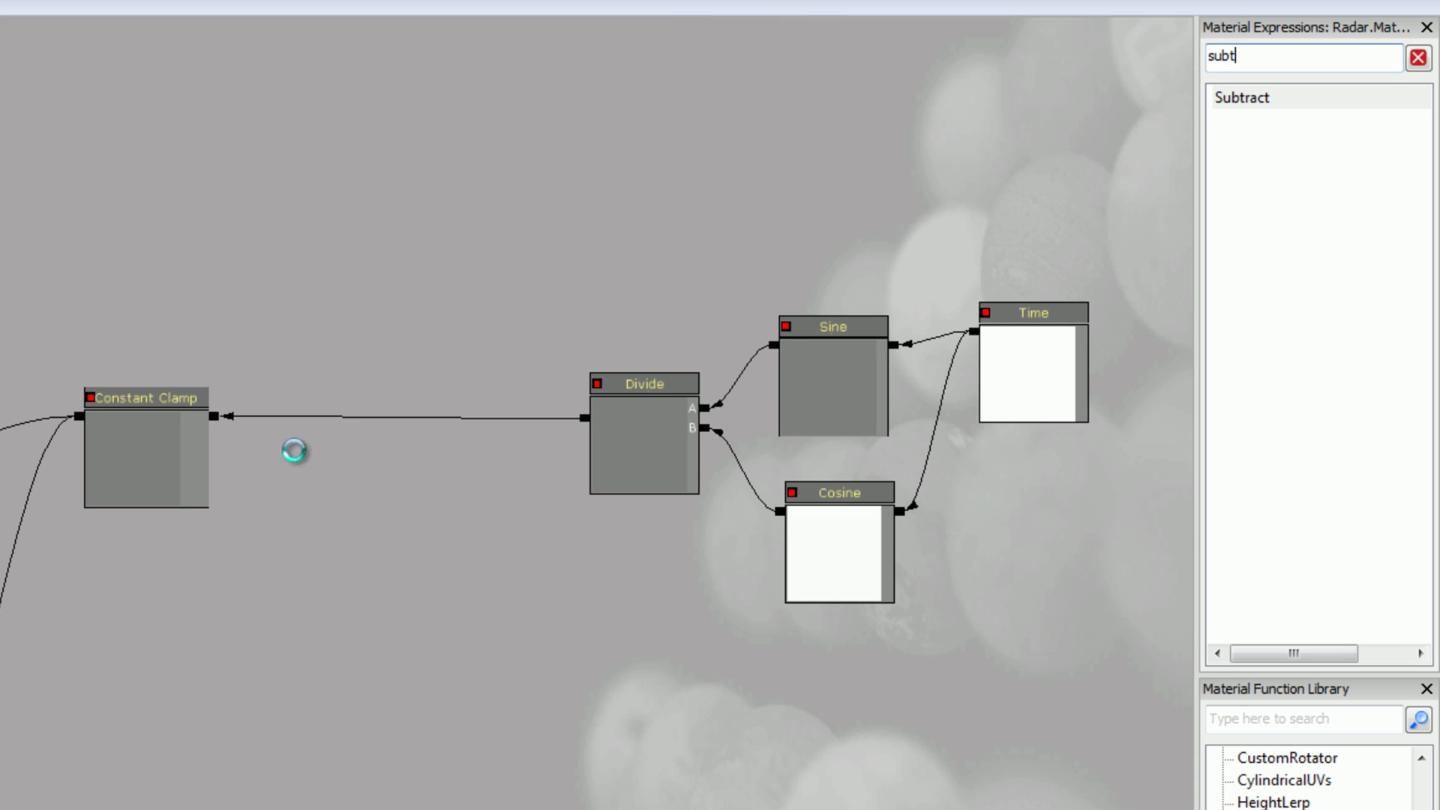
pyautogui.moveTo(294, 451); pyautogui.dragTo(291, 444)
pyautogui.moveTo(348, 484); pyautogui.dragTo(380, 456)
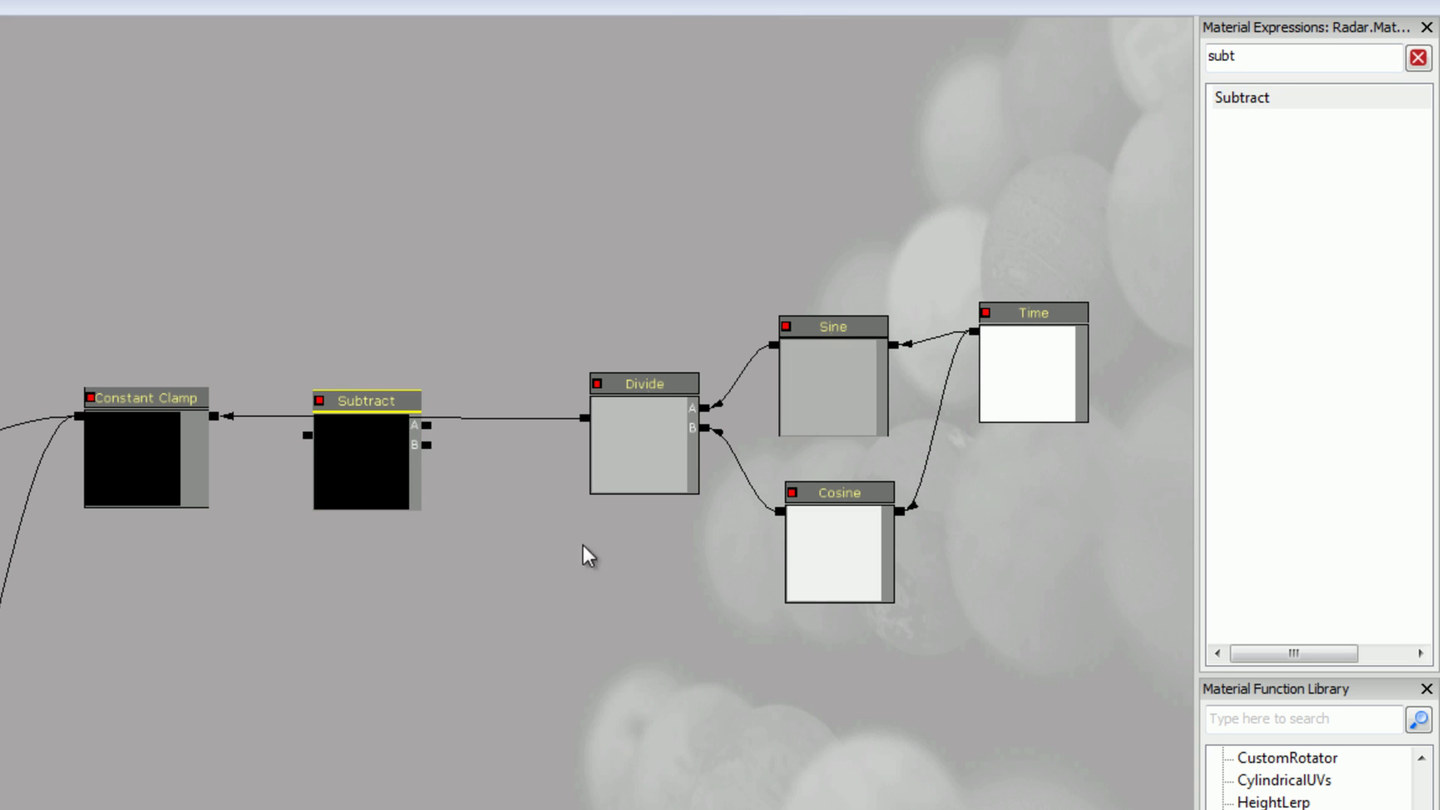
# Add a constant feeding Subtract's B input, connect Divide to its A input, and connect the Subtract output to the Constant Clamp.
pyautogui.click(651, 664)
pyautogui.moveTo(651, 664); pyautogui.dragTo(442, 450)
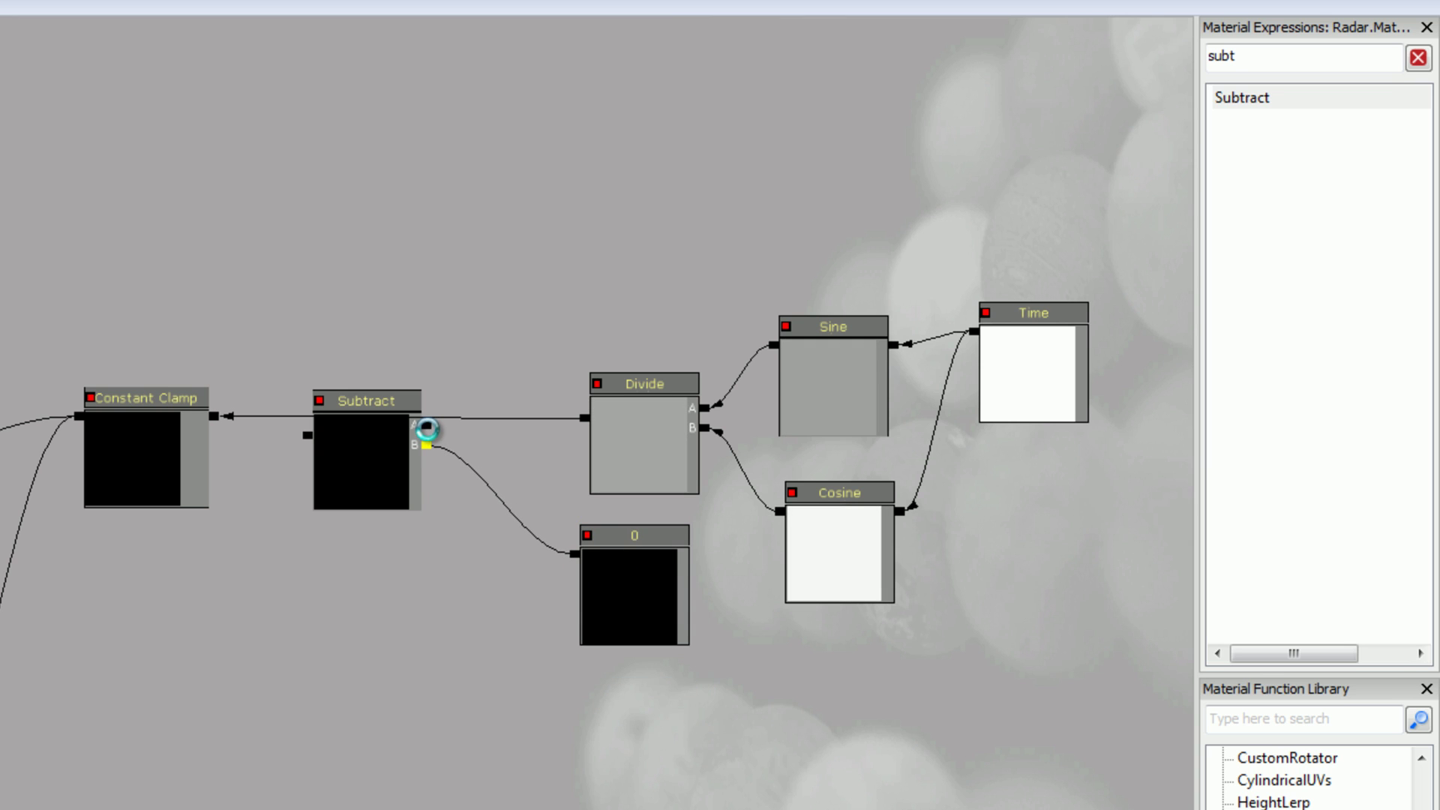
pyautogui.hotkey('ctrl', 's')
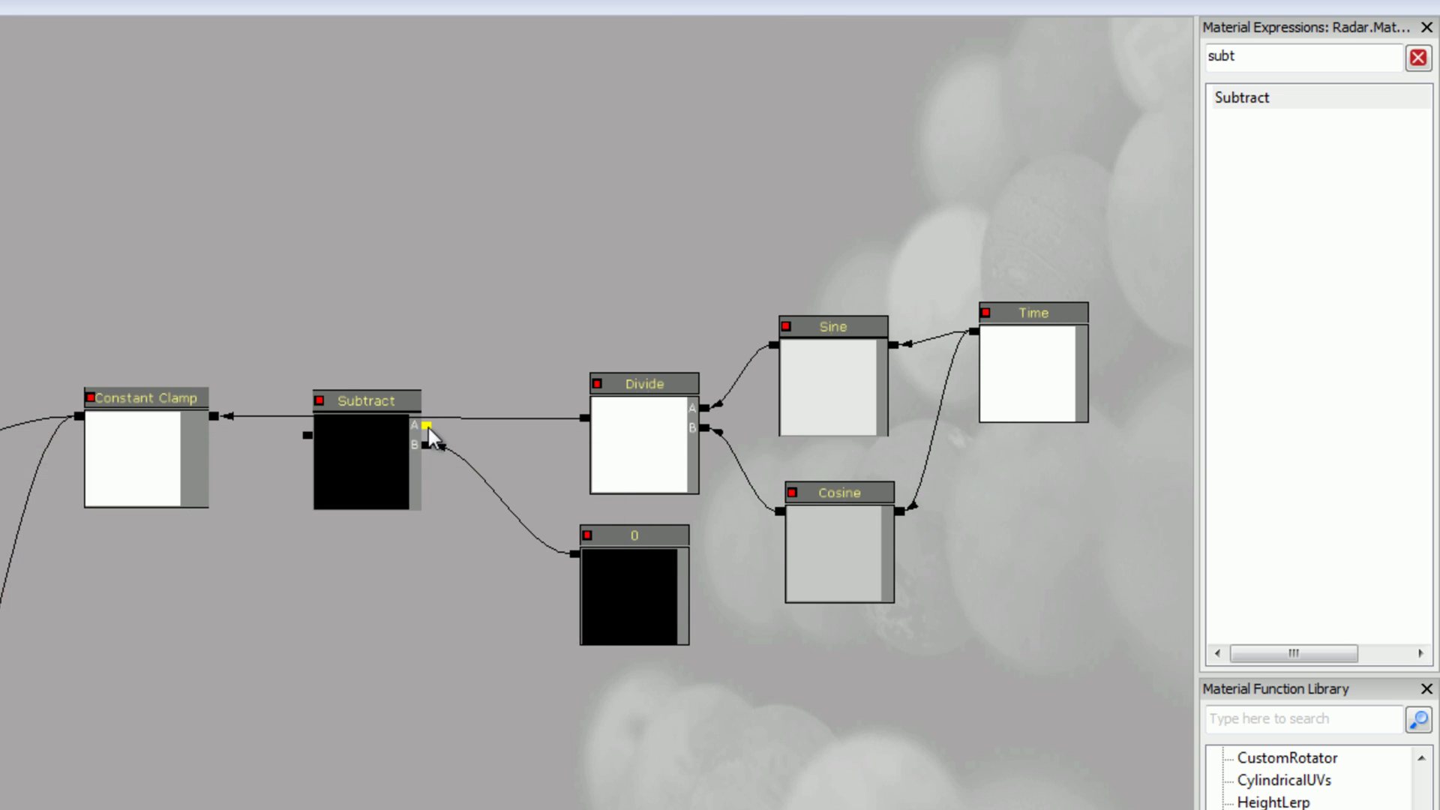
pyautogui.moveTo(426, 426); pyautogui.dragTo(583, 419)
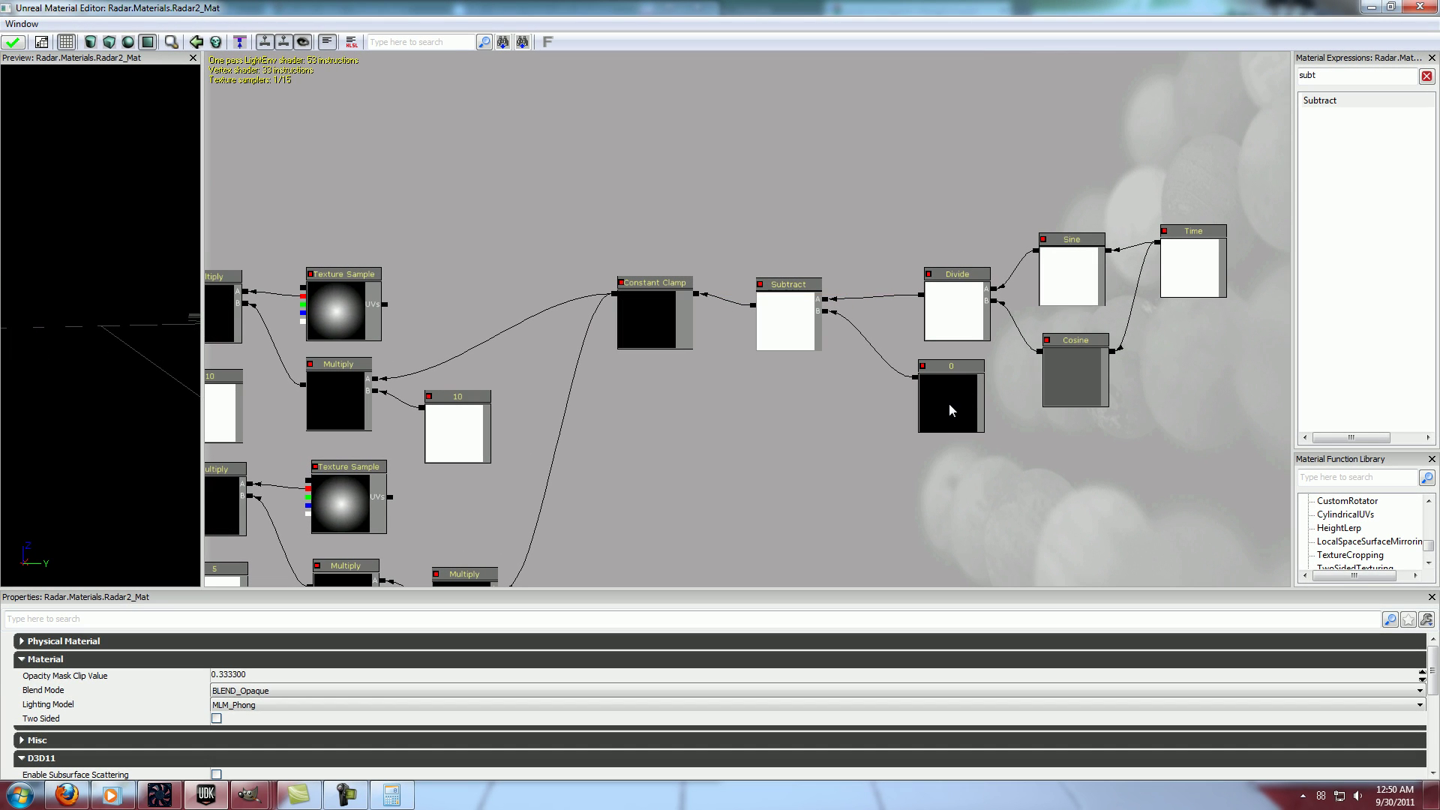
# Set the R value of the constant feeding Subtract's B input to 1.
pyautogui.click(948, 404)
pyautogui.click(482, 642)
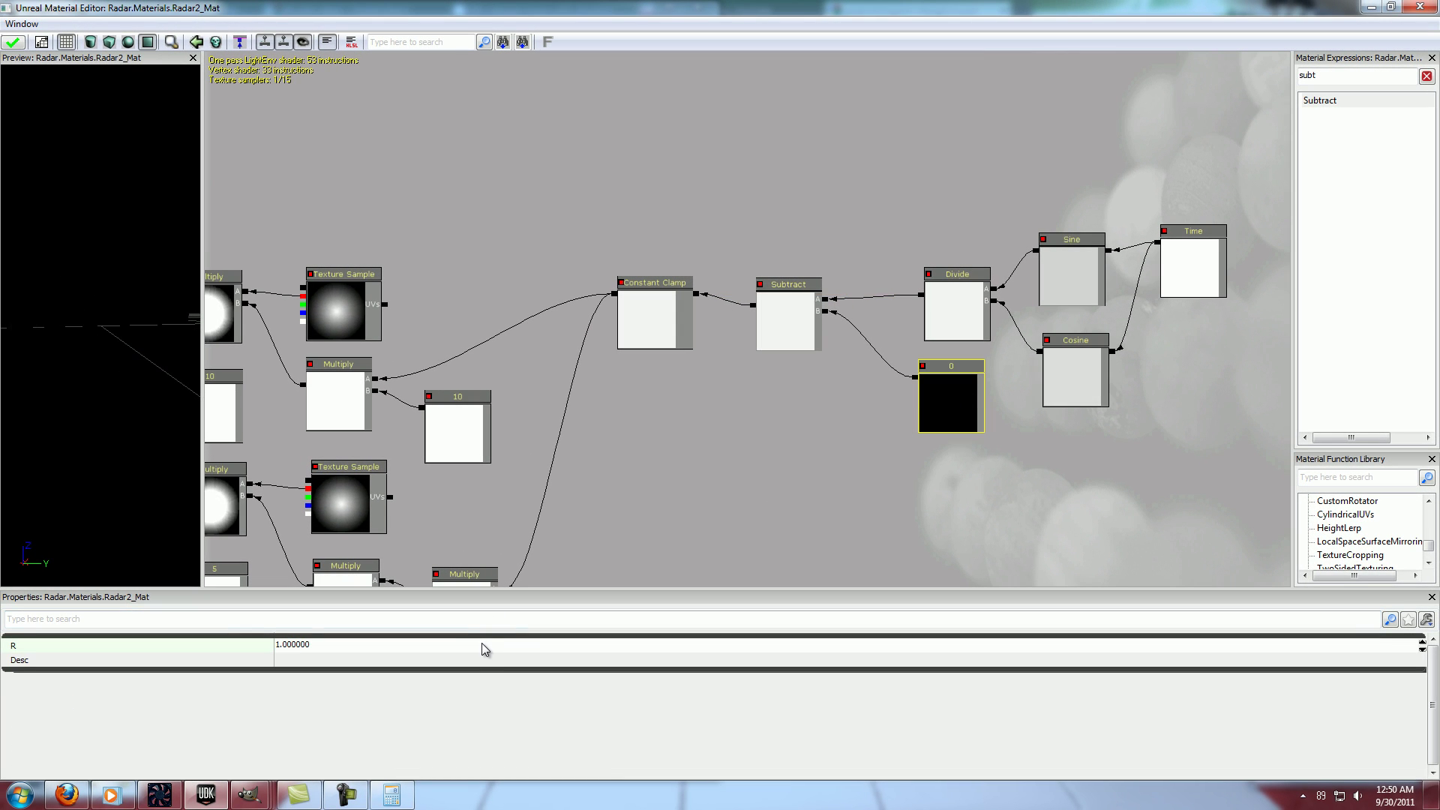
# Commit the R value of 1 for Subtract's B constant and compare the ring with a tangent graph in Firefox.
pyautogui.write('1')
pyautogui.press('Return')
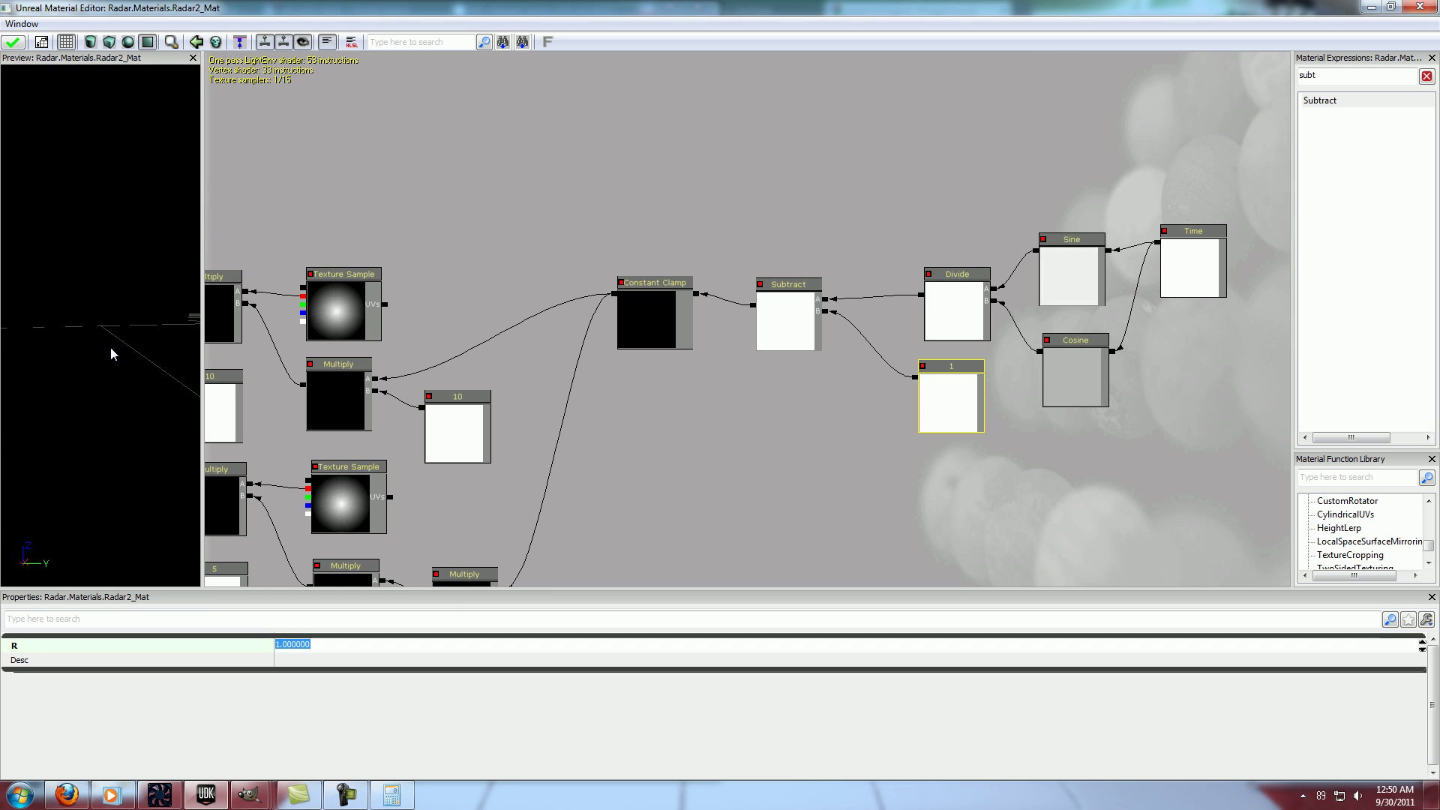
pyautogui.click(75, 799)
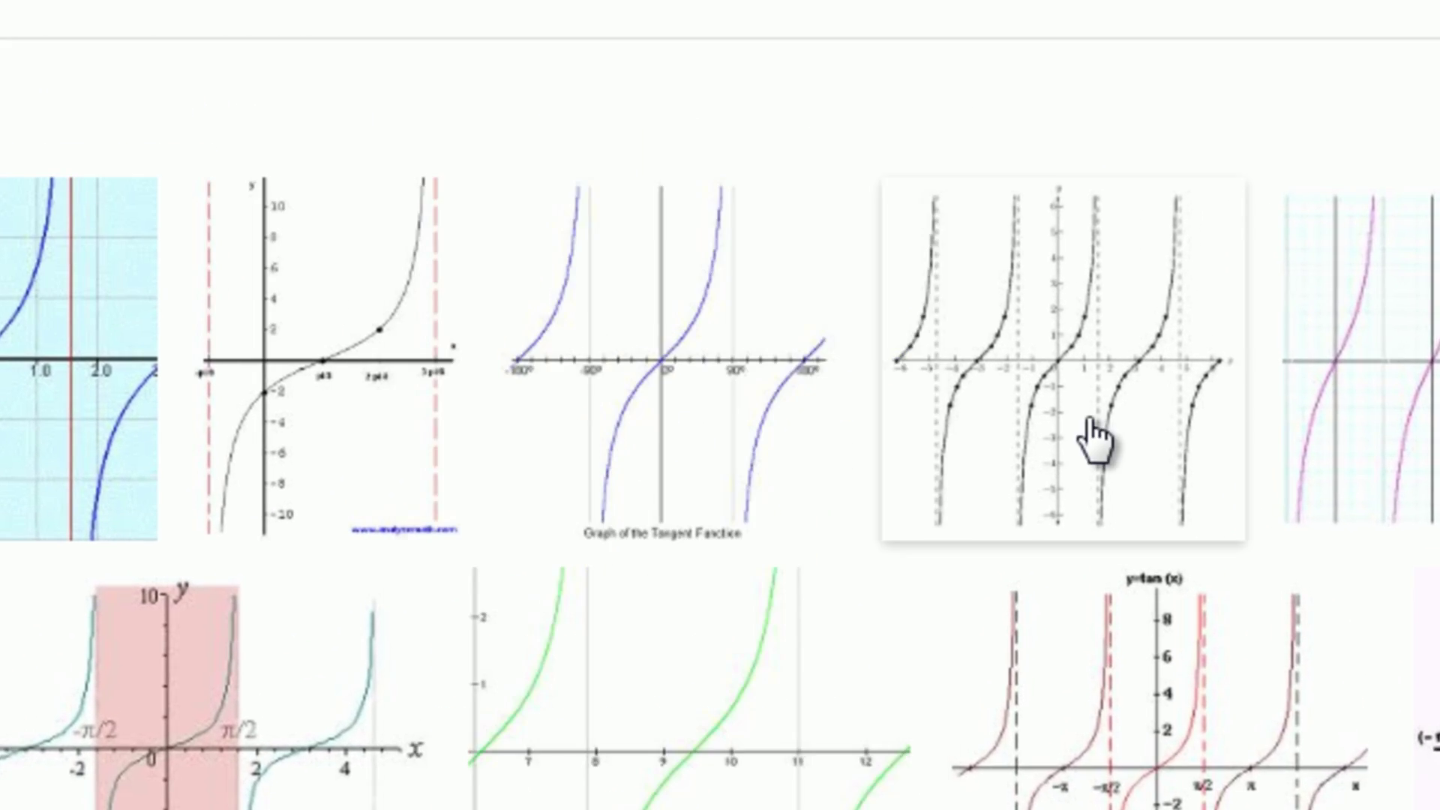
pyautogui.moveTo(1172, 334)
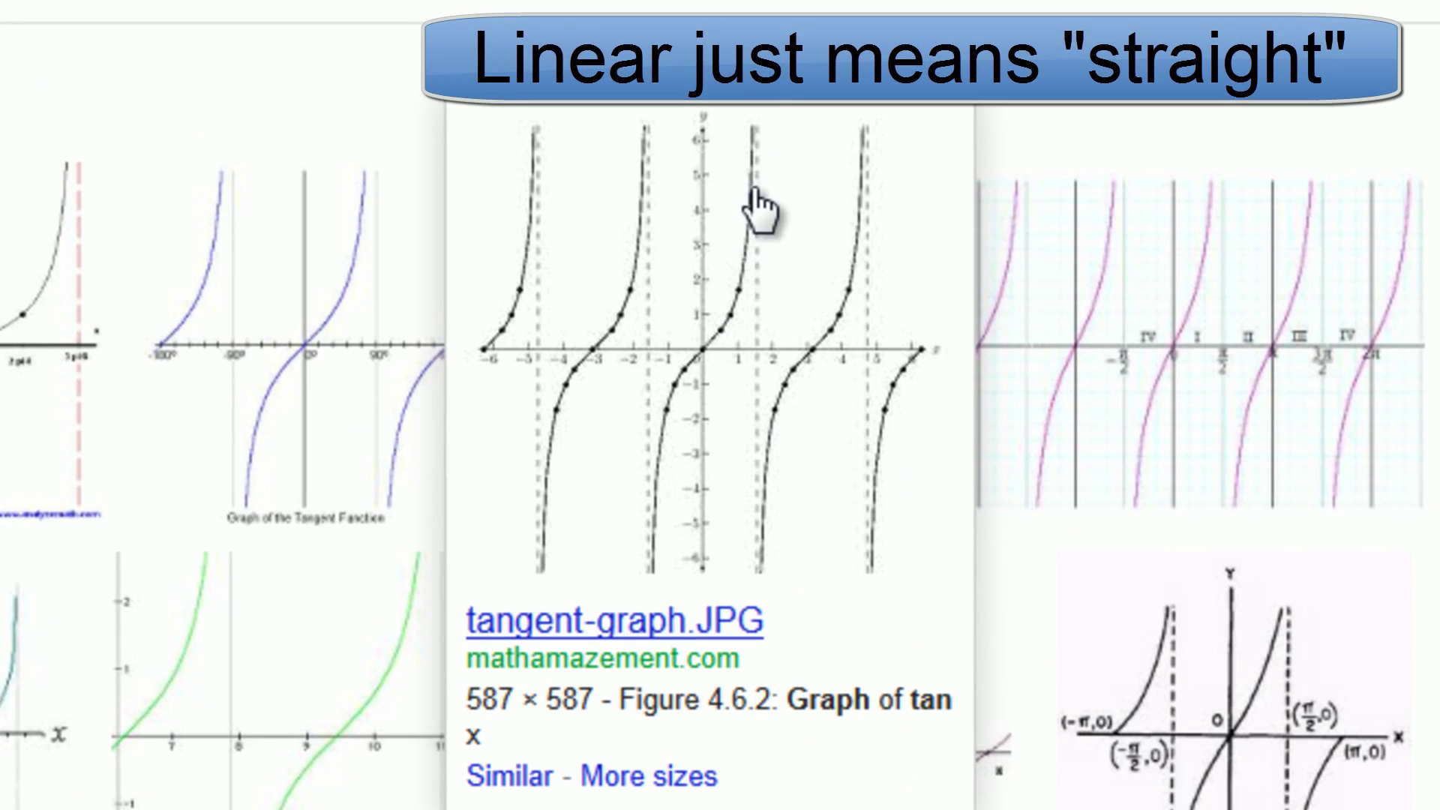
pyautogui.click(720, 342)
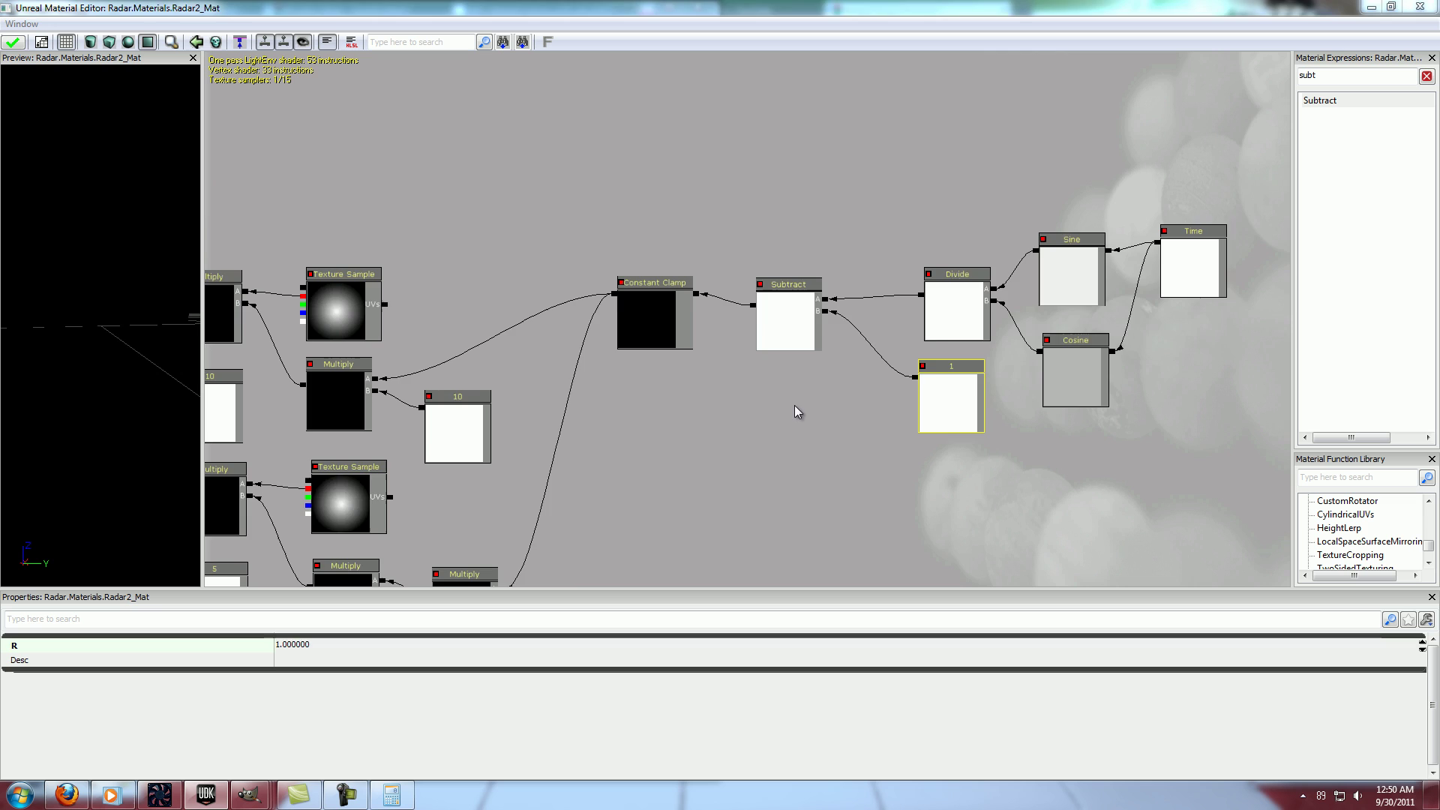
# In the Material Editor, move the expression nodes away from the material node to make room between them.
pyautogui.moveTo(794, 405); pyautogui.dragTo(908, 348)
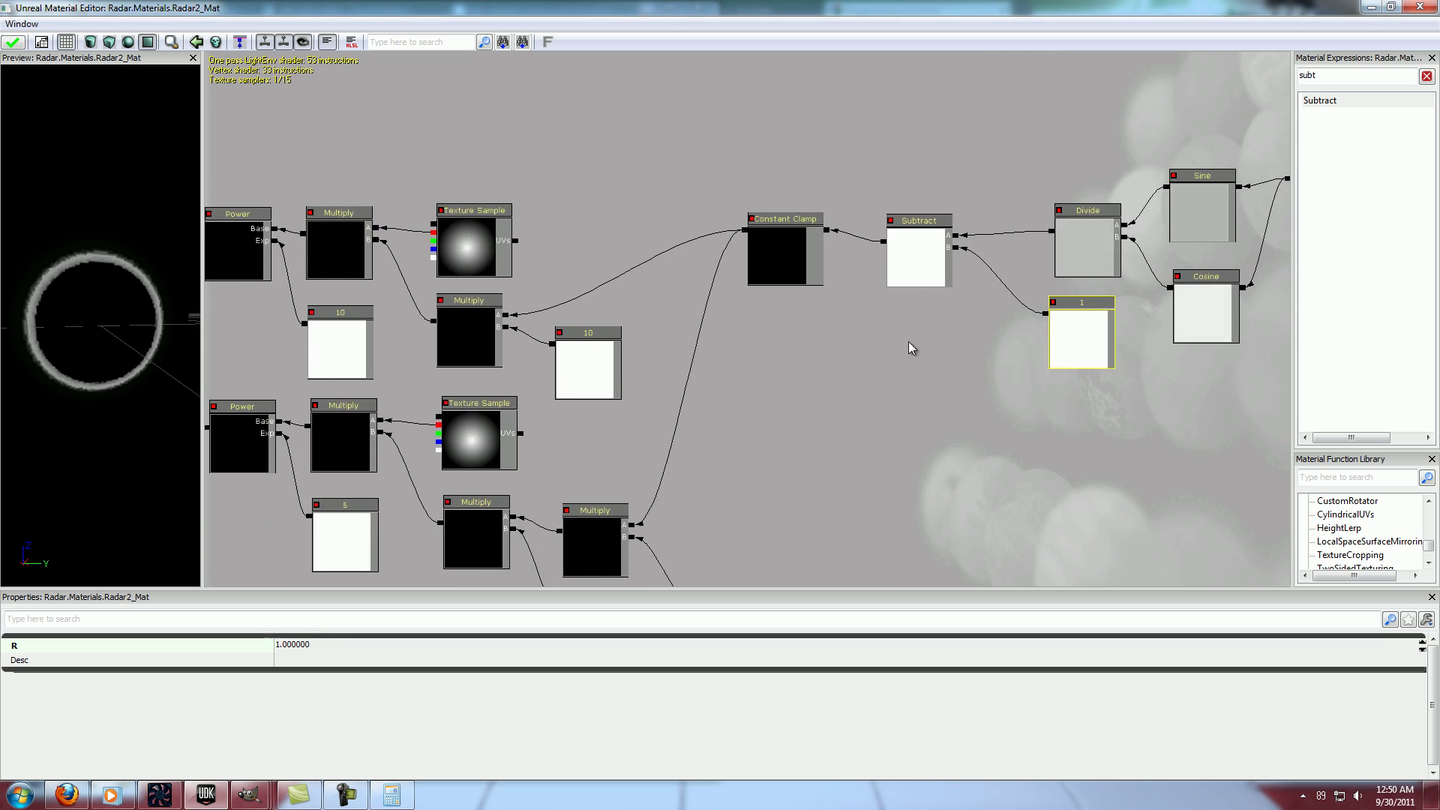
pyautogui.scroll(-5, 768, 411)
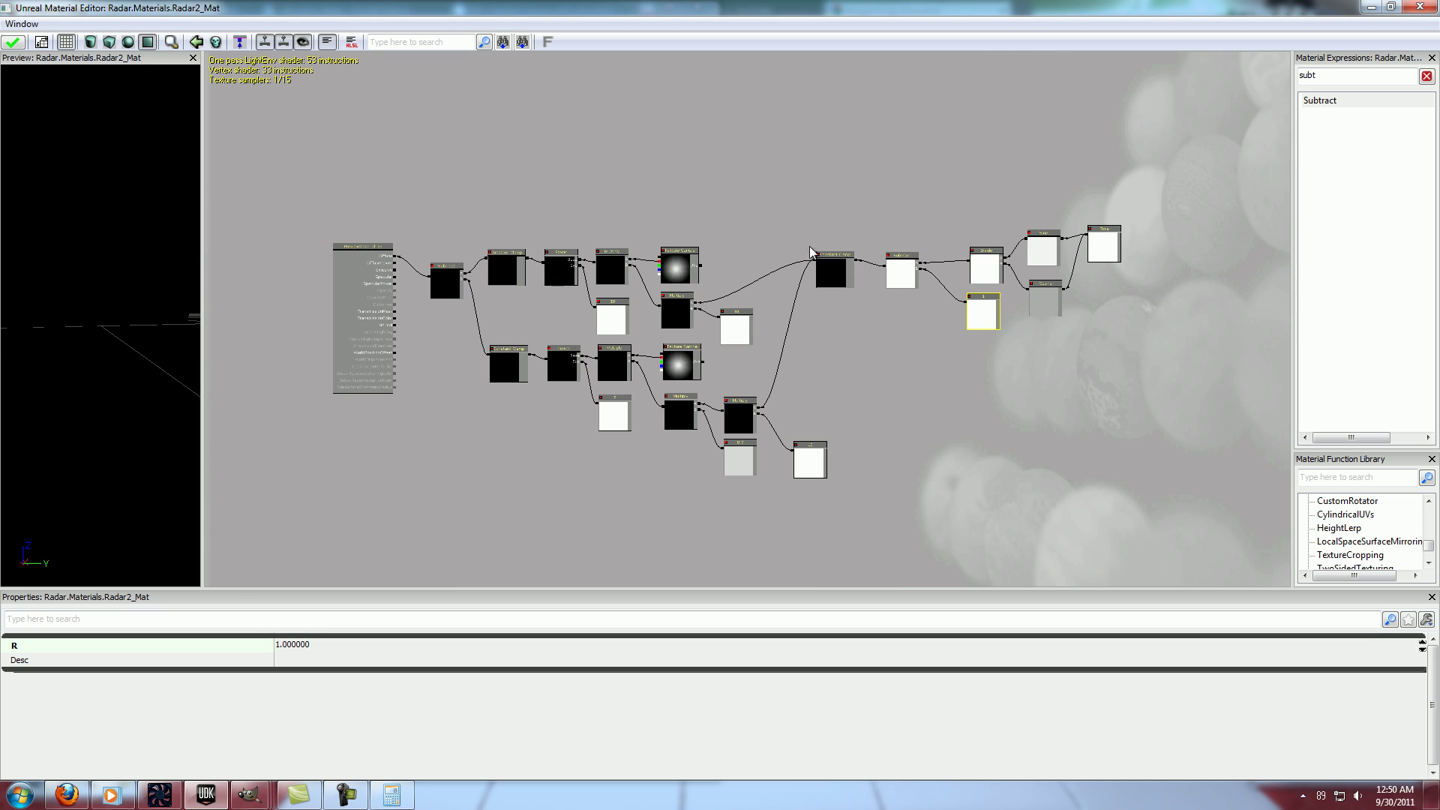
pyautogui.keyDown('ctrl'); pyautogui.keyDown('alt'); pyautogui.moveTo(801, 228); pyautogui.dragTo(896, 279); pyautogui.keyUp('alt'); pyautogui.keyUp('ctrl')
pyautogui.keyDown('ctrl'); pyautogui.moveTo(896, 279); pyautogui.dragTo(868, 264); pyautogui.keyUp('ctrl')
pyautogui.click(890, 279)
pyautogui.click(870, 315)
# Select the ring's expression nodes and group them in a new comment named Ring.
pyautogui.keyDown('ctrl'); pyautogui.keyDown('alt'); pyautogui.moveTo(1173, 499); pyautogui.dragTo(597, 208); pyautogui.keyUp('alt'); pyautogui.keyUp('ctrl')
pyautogui.rightClick(893, 265)
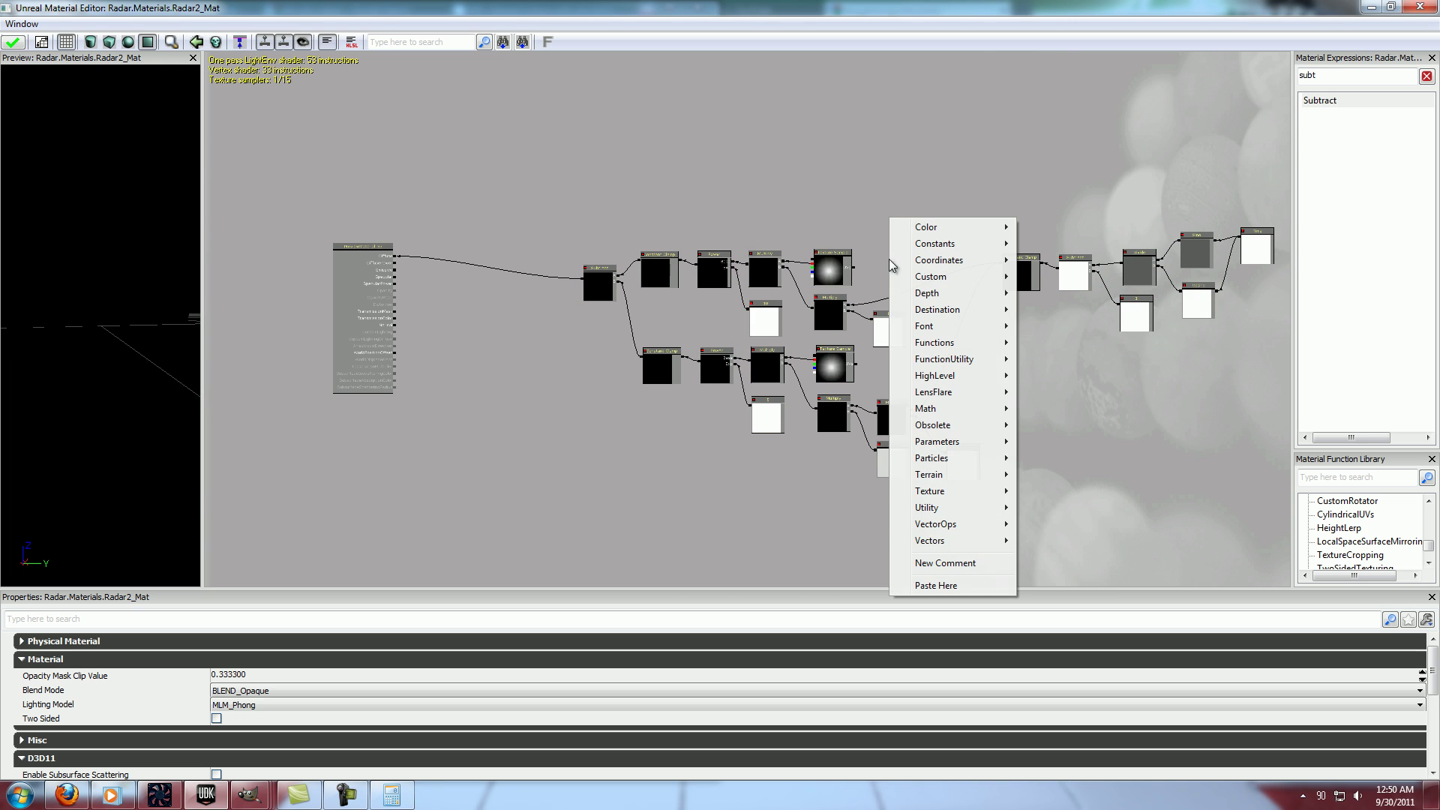
pyautogui.click(938, 563)
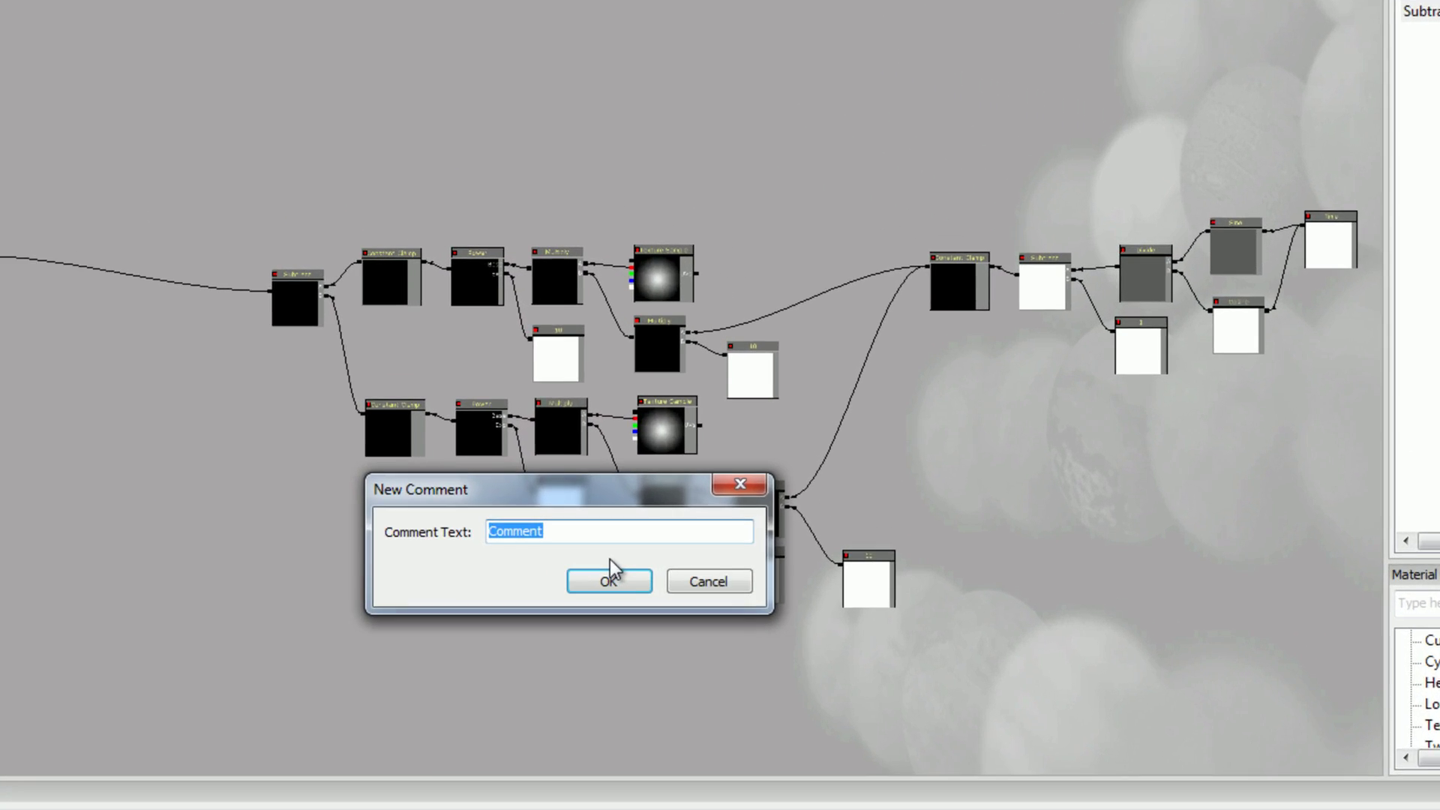
pyautogui.write('Ring')
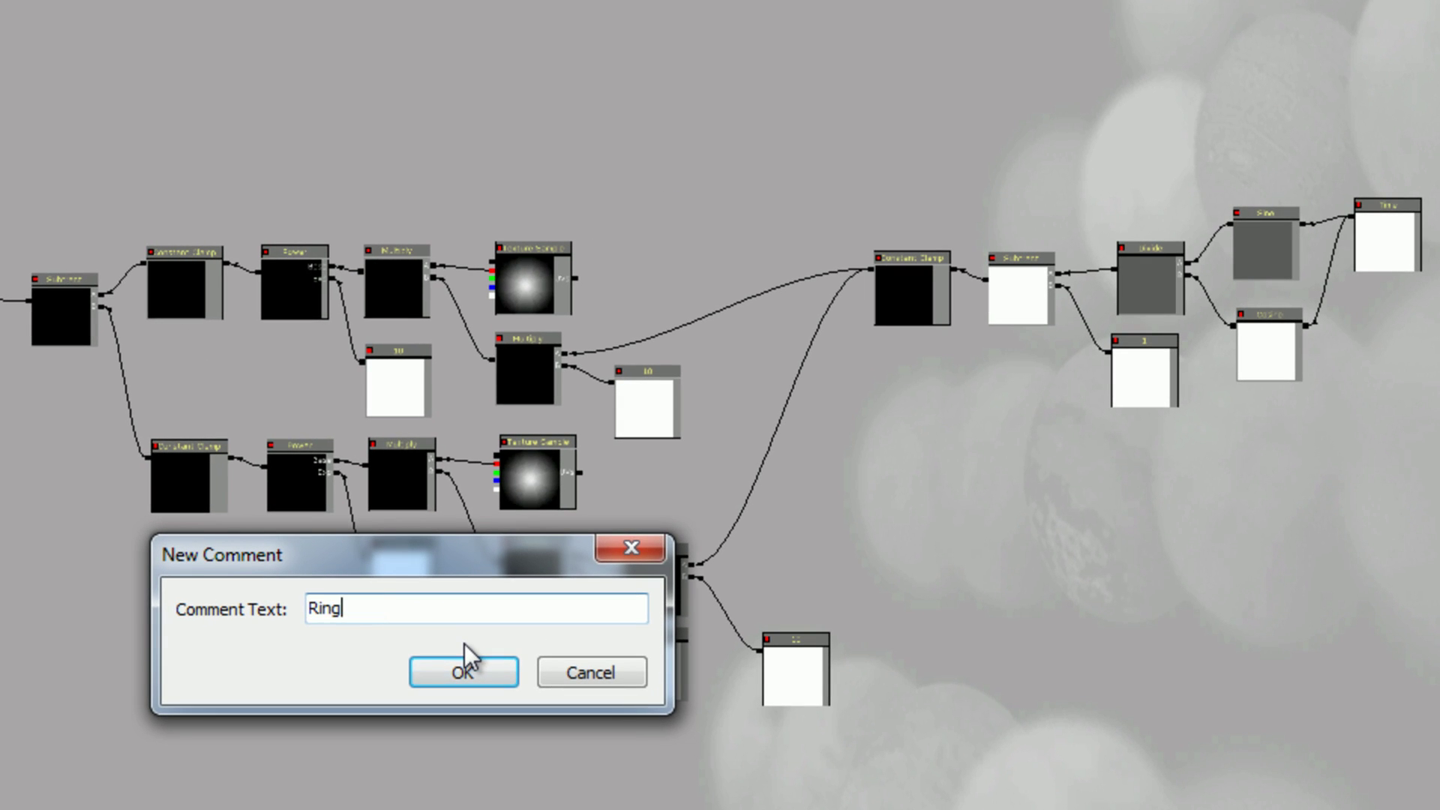
pyautogui.click(465, 643)
# Select the nodes from Constant Clamp through Time and move them farther away from the Ring comment.
pyautogui.keyDown('ctrl'); pyautogui.moveTo(771, 231); pyautogui.dragTo(854, 713); pyautogui.keyUp('ctrl')
pyautogui.moveTo(1160, 640); pyautogui.dragTo(910, 614)
pyautogui.keyDown('ctrl'); pyautogui.keyDown('alt'); pyautogui.moveTo(1236, 470); pyautogui.dragTo(747, 130); pyautogui.keyUp('alt'); pyautogui.keyUp('ctrl')
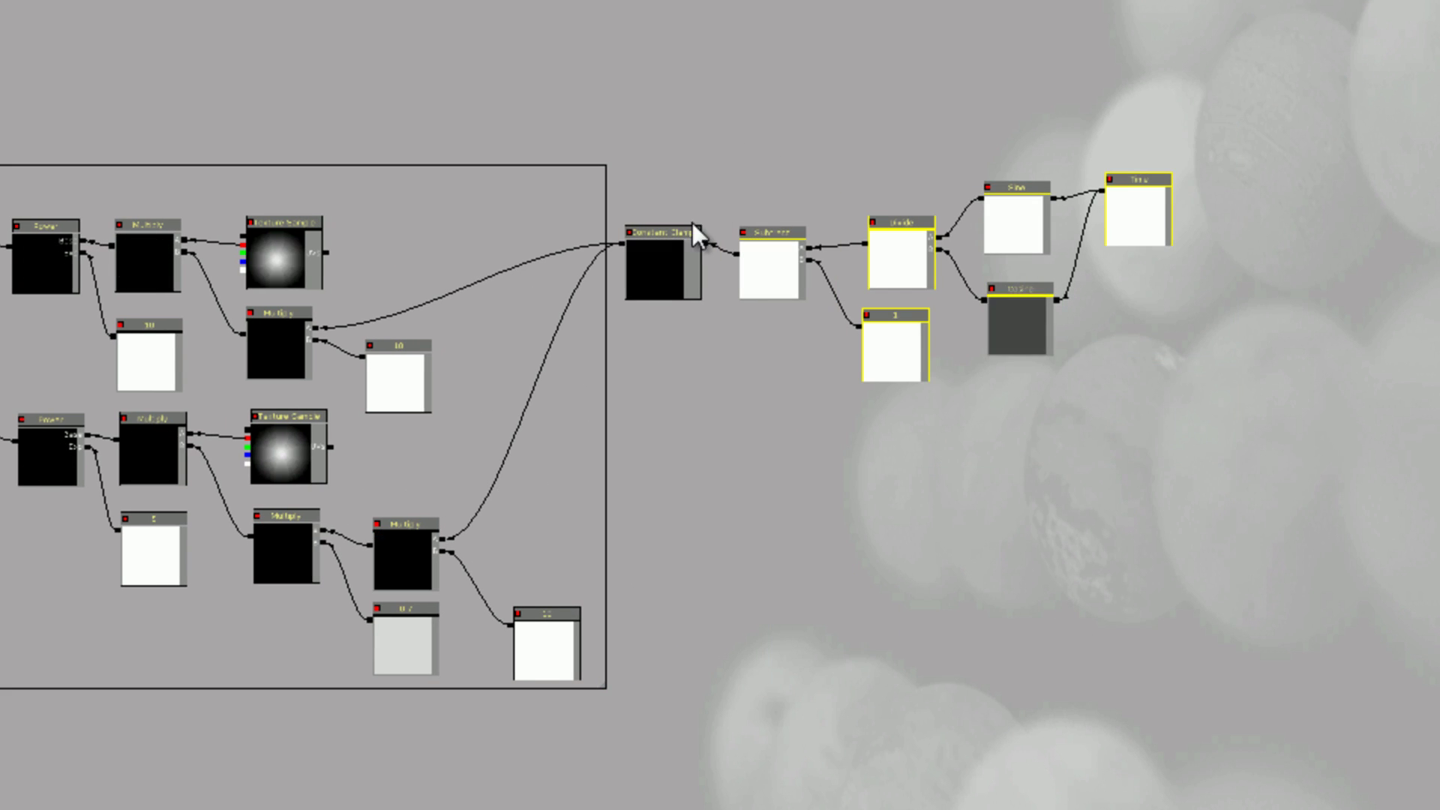
pyautogui.keyDown('ctrl'); pyautogui.click(671, 273); pyautogui.keyUp('ctrl')
pyautogui.keyDown('ctrl'); pyautogui.moveTo(671, 273); pyautogui.dragTo(819, 268); pyautogui.keyUp('ctrl')
# Group the selected tangent wave nodes in a new comment named Graph.
pyautogui.rightClick(929, 435)
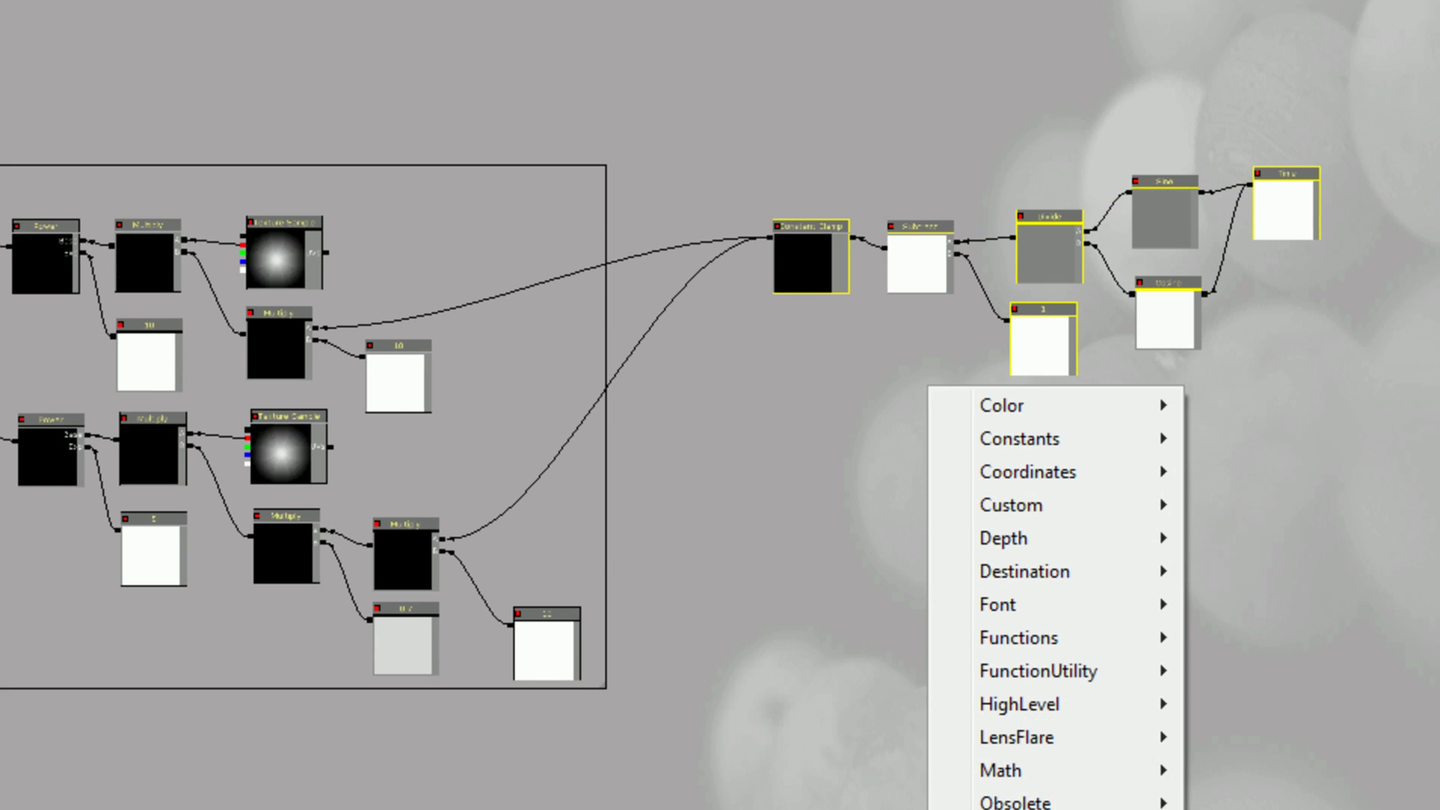
pyautogui.click(1013, 809)
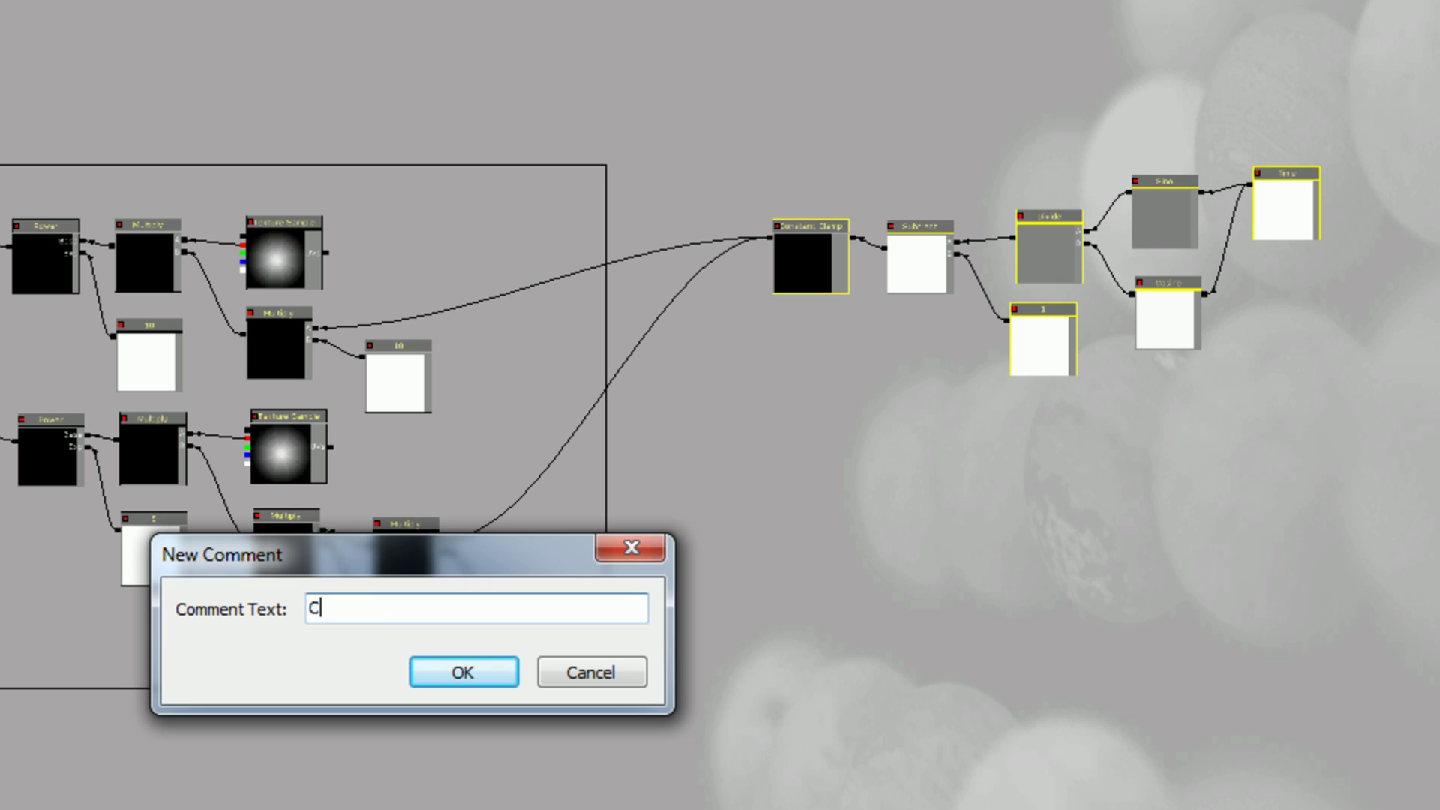
pyautogui.write('Graph')
pyautogui.press('Return')
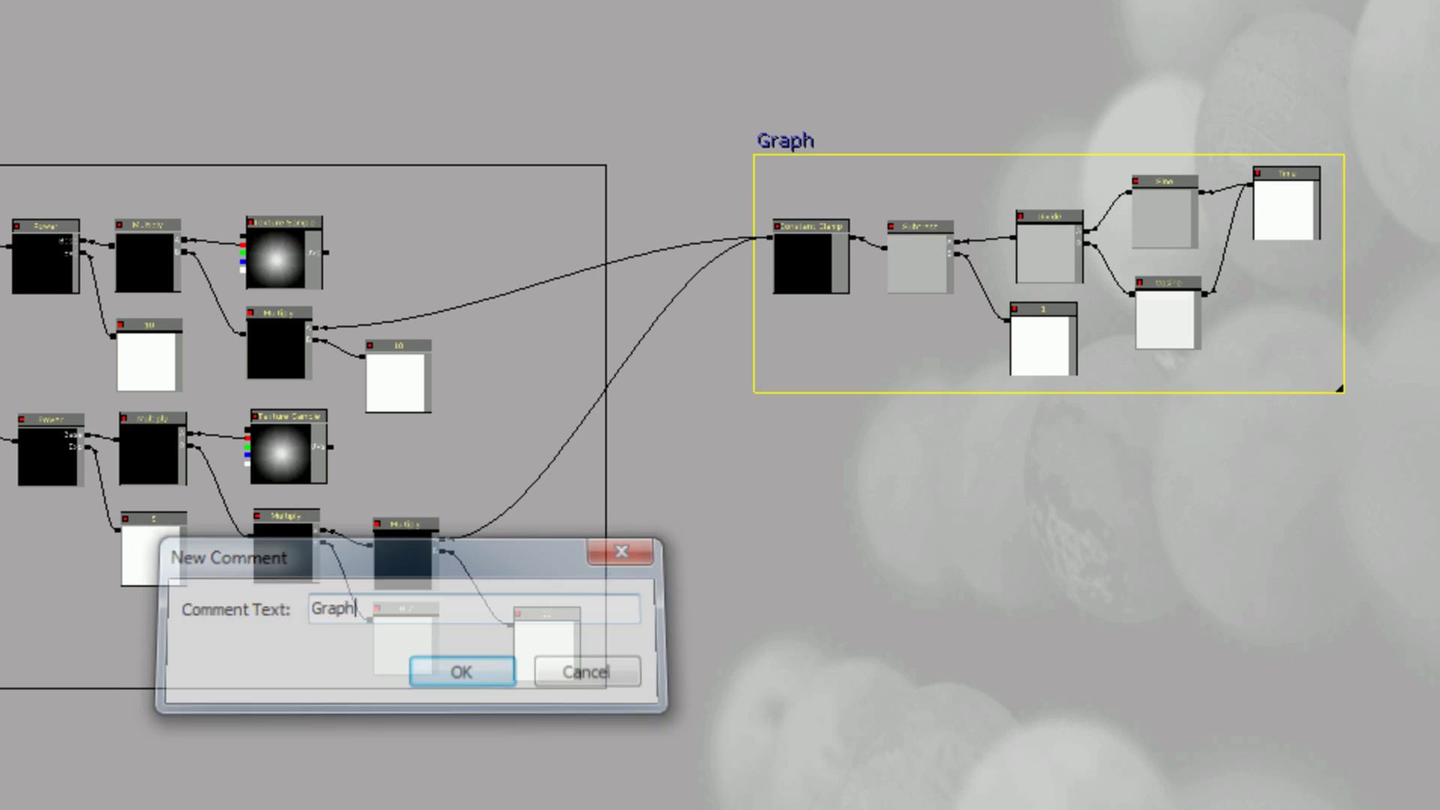
# Move the Ring and Graph comment groups together farther from the material node and apply the material changes.
pyautogui.click(1010, 444)
pyautogui.moveTo(1010, 444); pyautogui.dragTo(1068, 438)
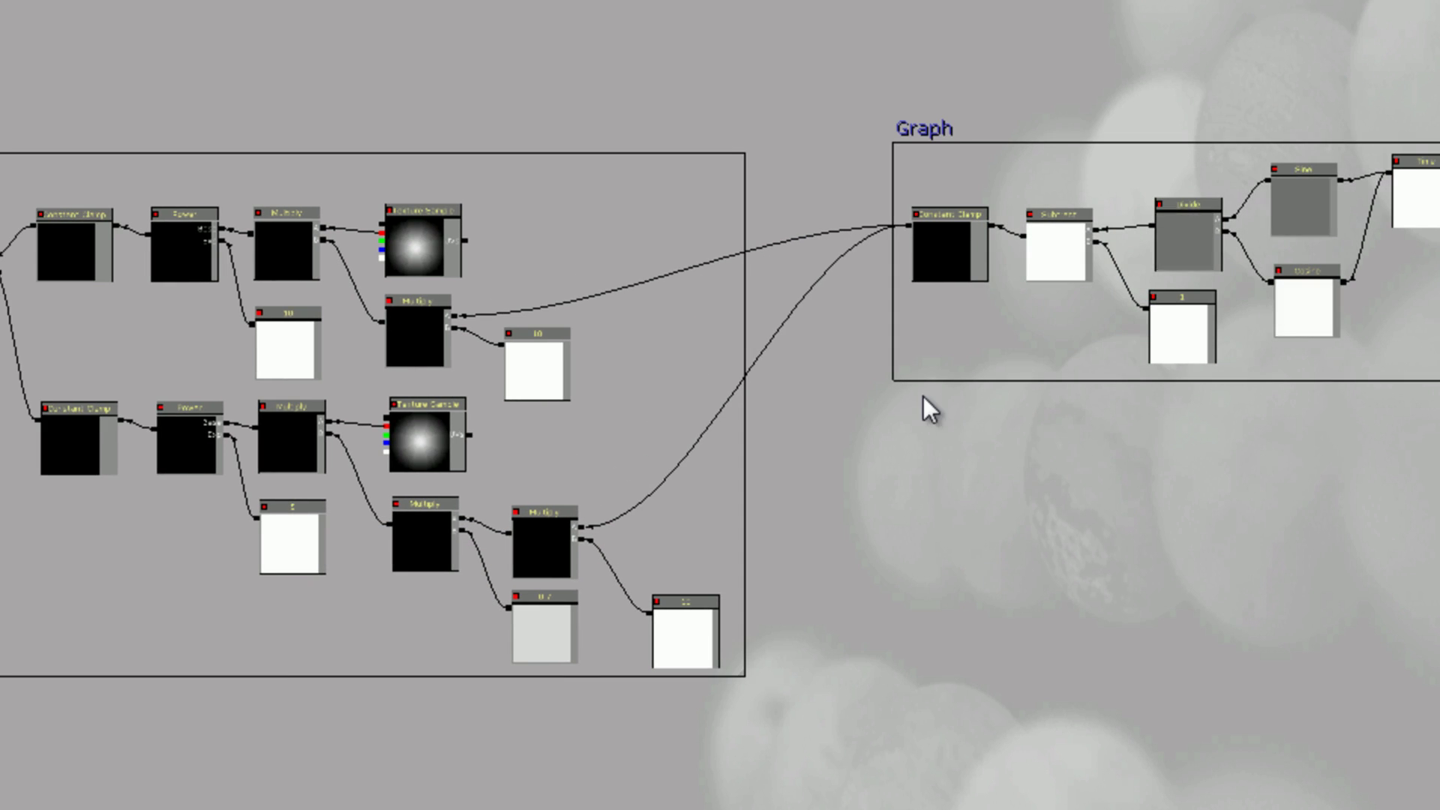
pyautogui.moveTo(774, 519); pyautogui.dragTo(806, 578)
pyautogui.scroll(-1, 786, 592)
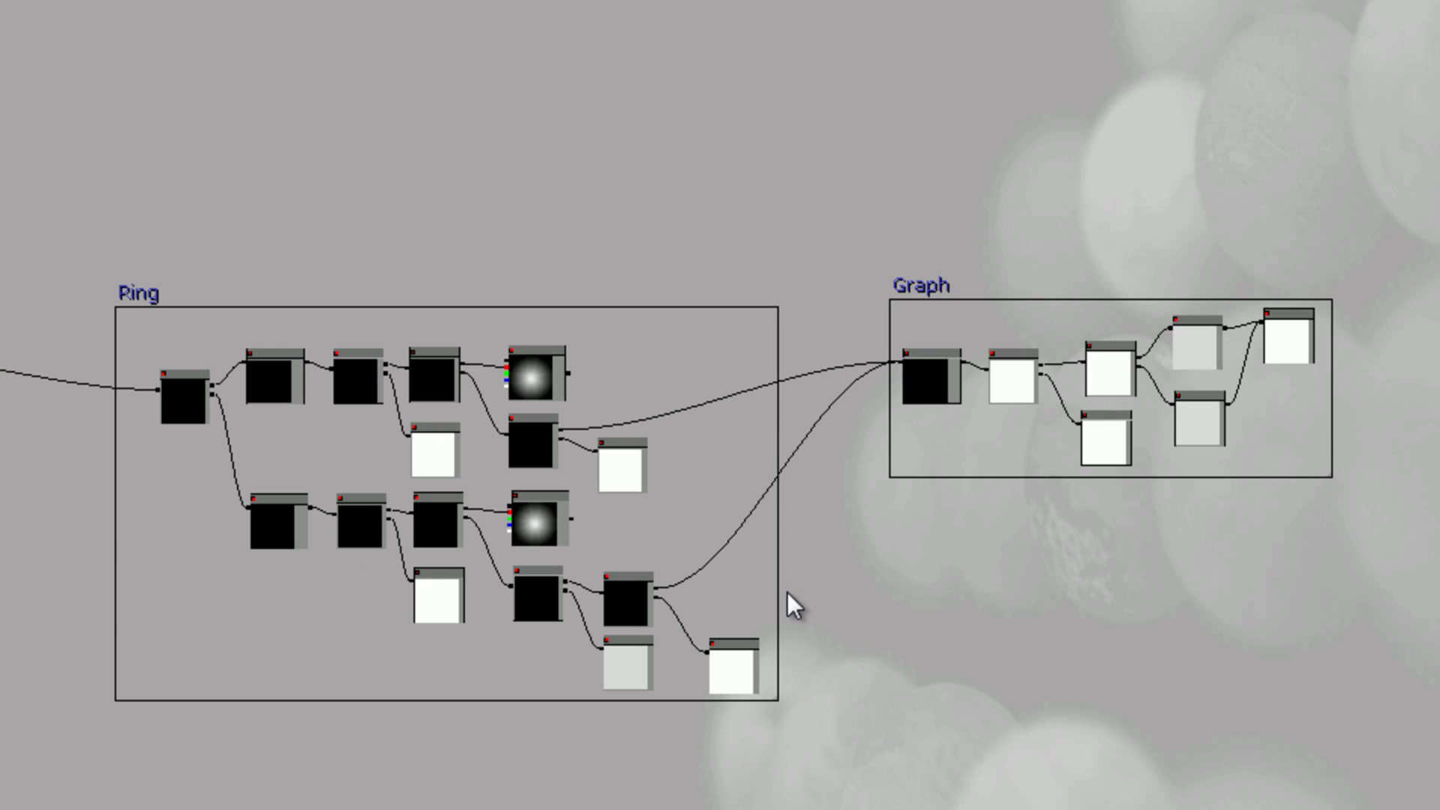
pyautogui.keyDown('ctrl'); pyautogui.keyDown('alt'); pyautogui.moveTo(1227, 777); pyautogui.dragTo(950, 648); pyautogui.keyUp('alt'); pyautogui.keyUp('ctrl')
pyautogui.click(939, 283)
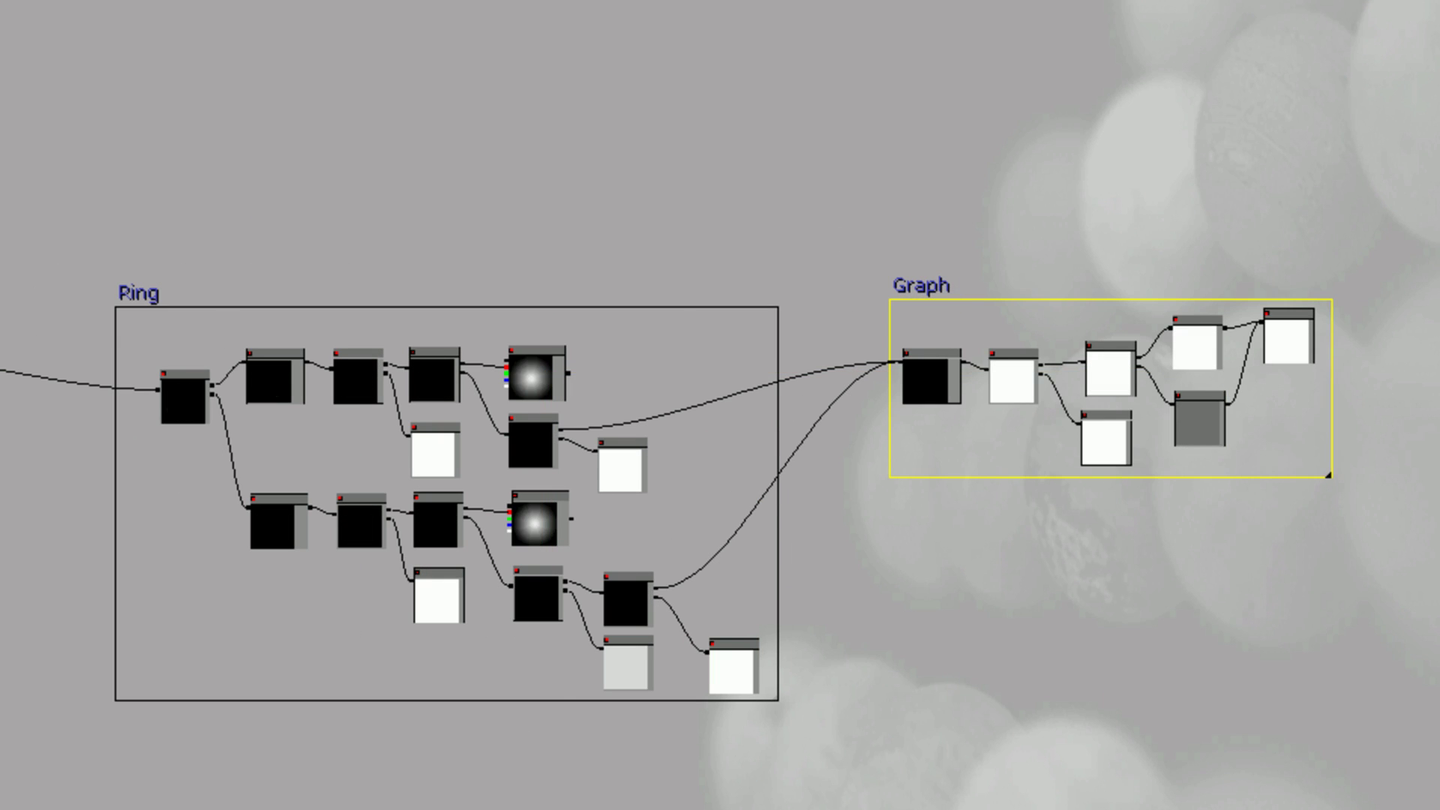
pyautogui.keyDown('ctrl'); pyautogui.moveTo(144, 303); pyautogui.dragTo(991, 196); pyautogui.keyUp('ctrl')
pyautogui.click(572, 172)
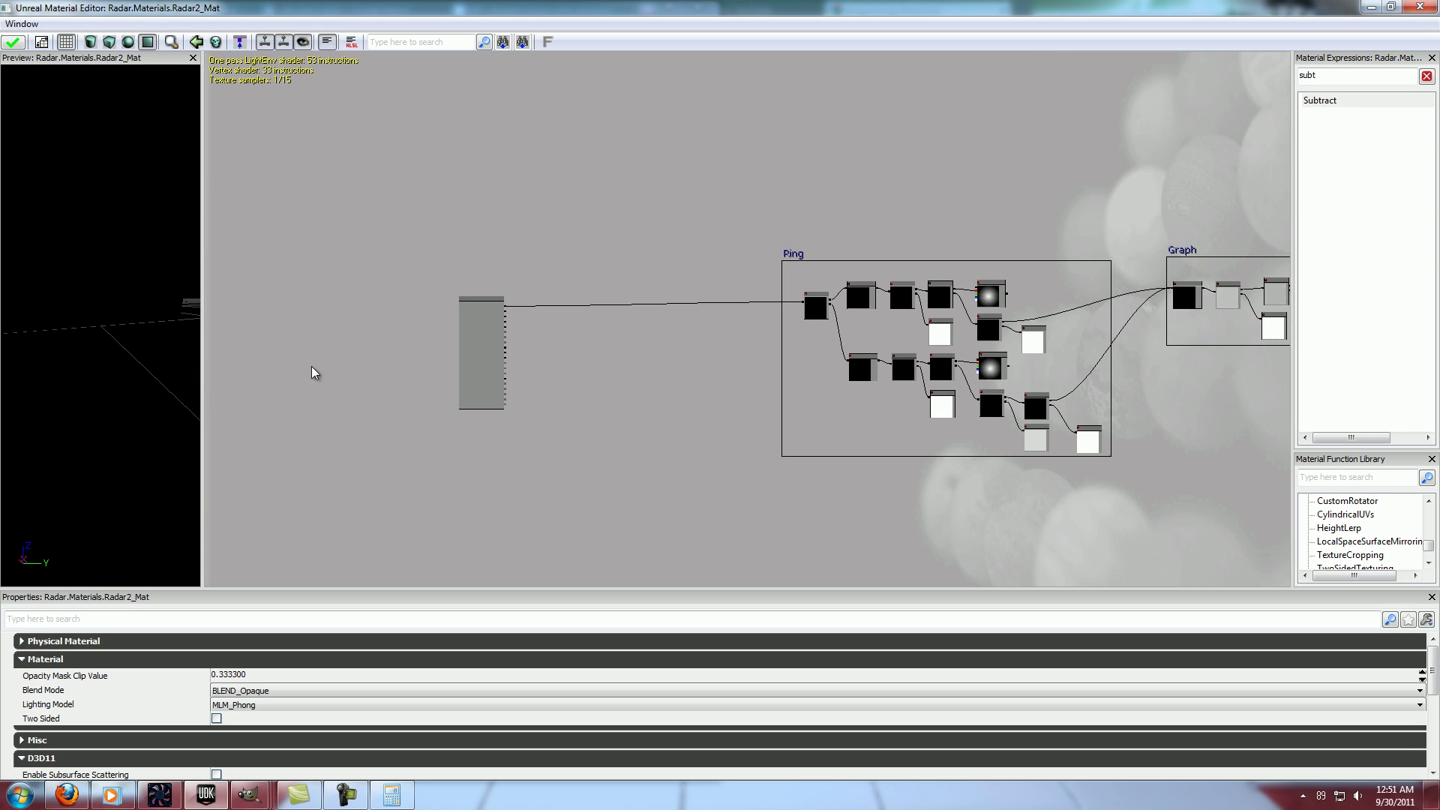
pyautogui.click(13, 42)
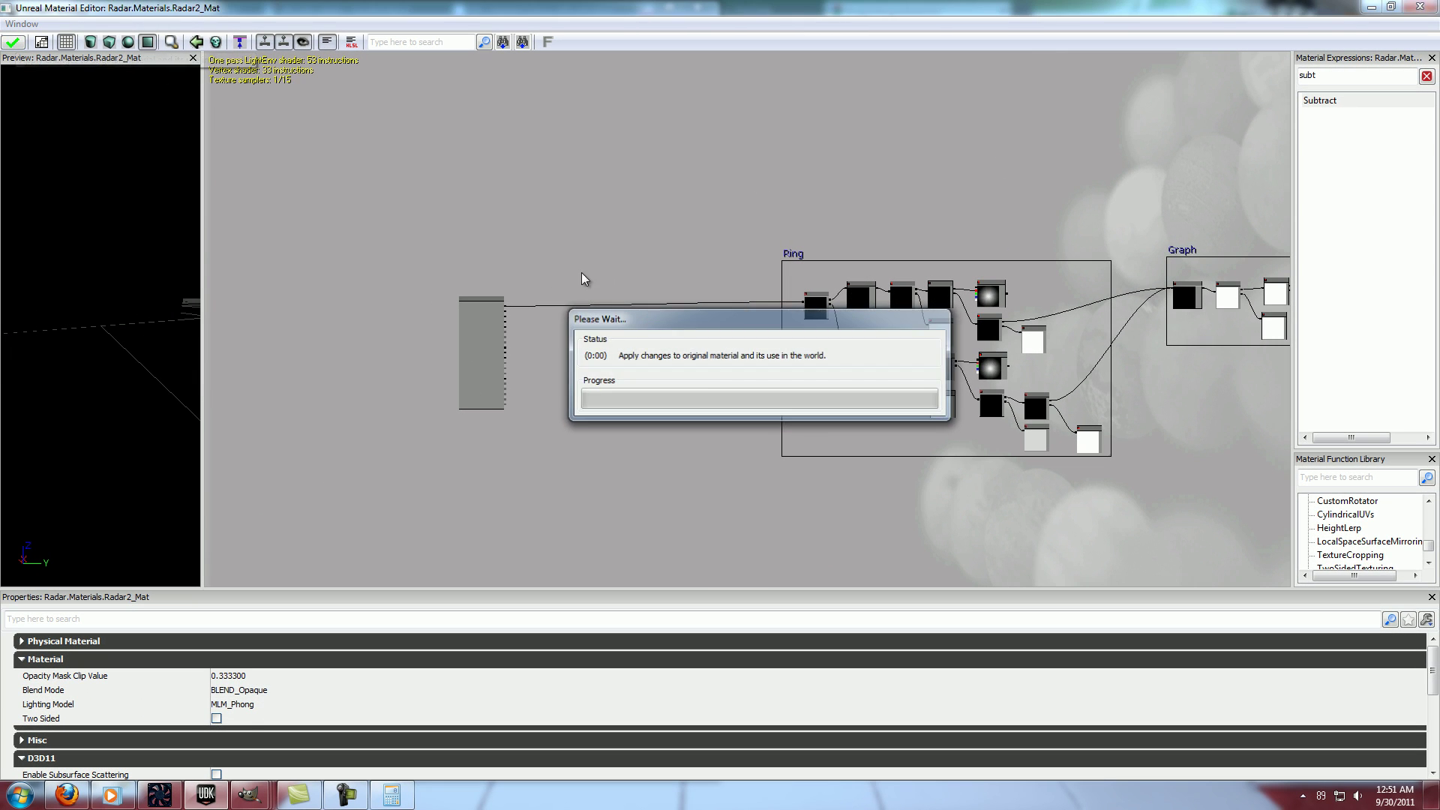
# Add the Radar_Base texture from the Content Browser to the material as a Texture Sample near the material node.
pyautogui.scroll(4, 679, 342)
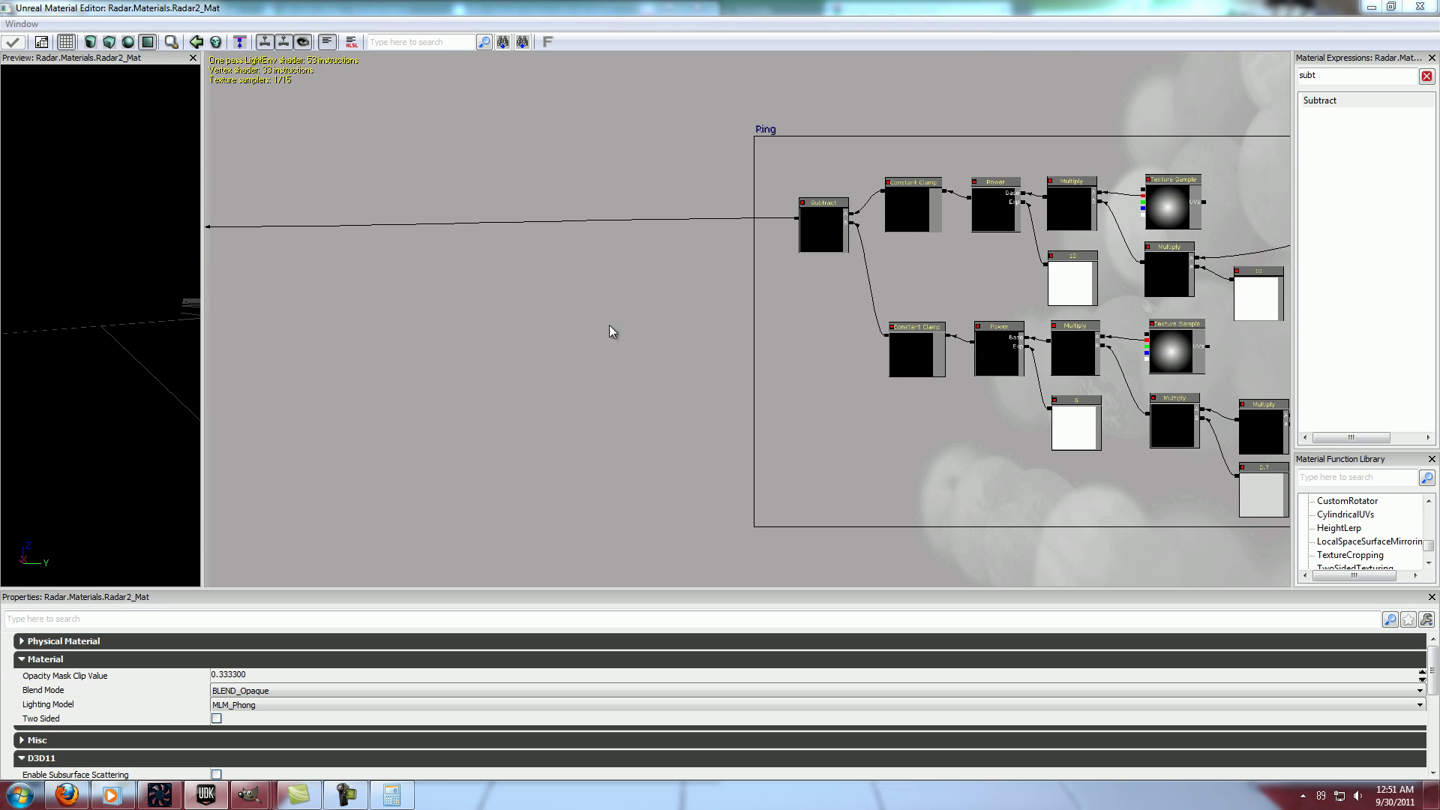
pyautogui.moveTo(448, 312); pyautogui.dragTo(661, 318)
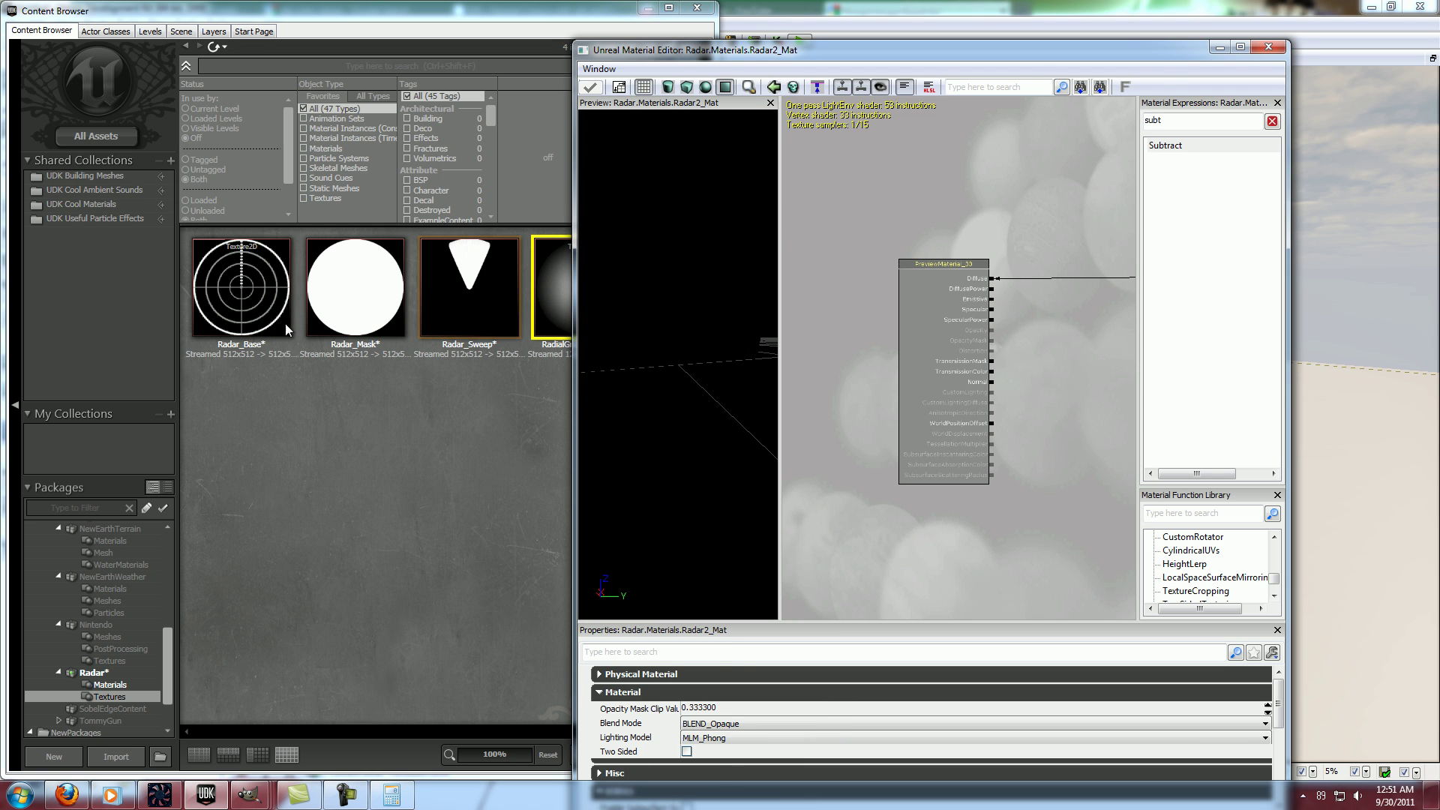
pyautogui.click(242, 288)
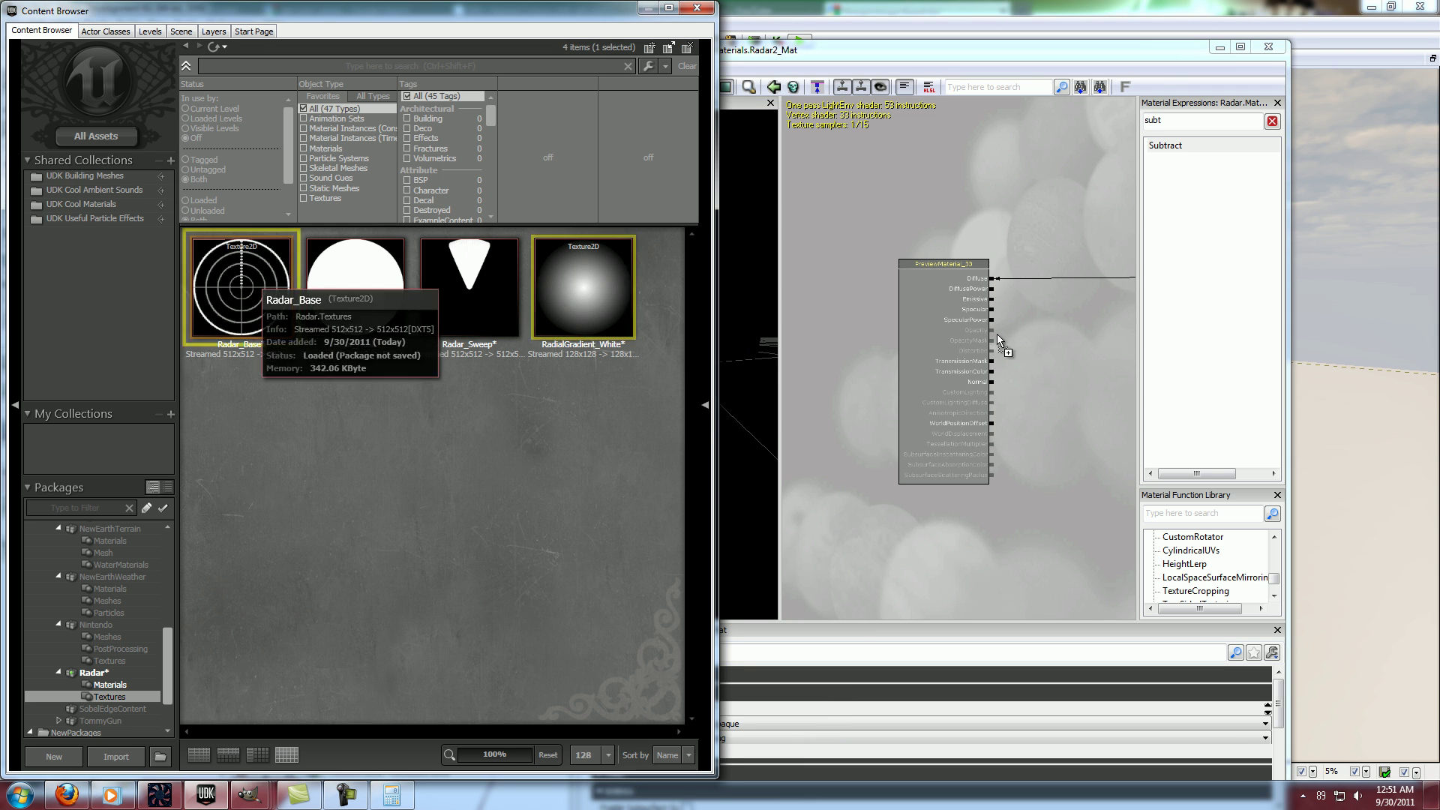
pyautogui.moveTo(1046, 439); pyautogui.dragTo(865, 417)
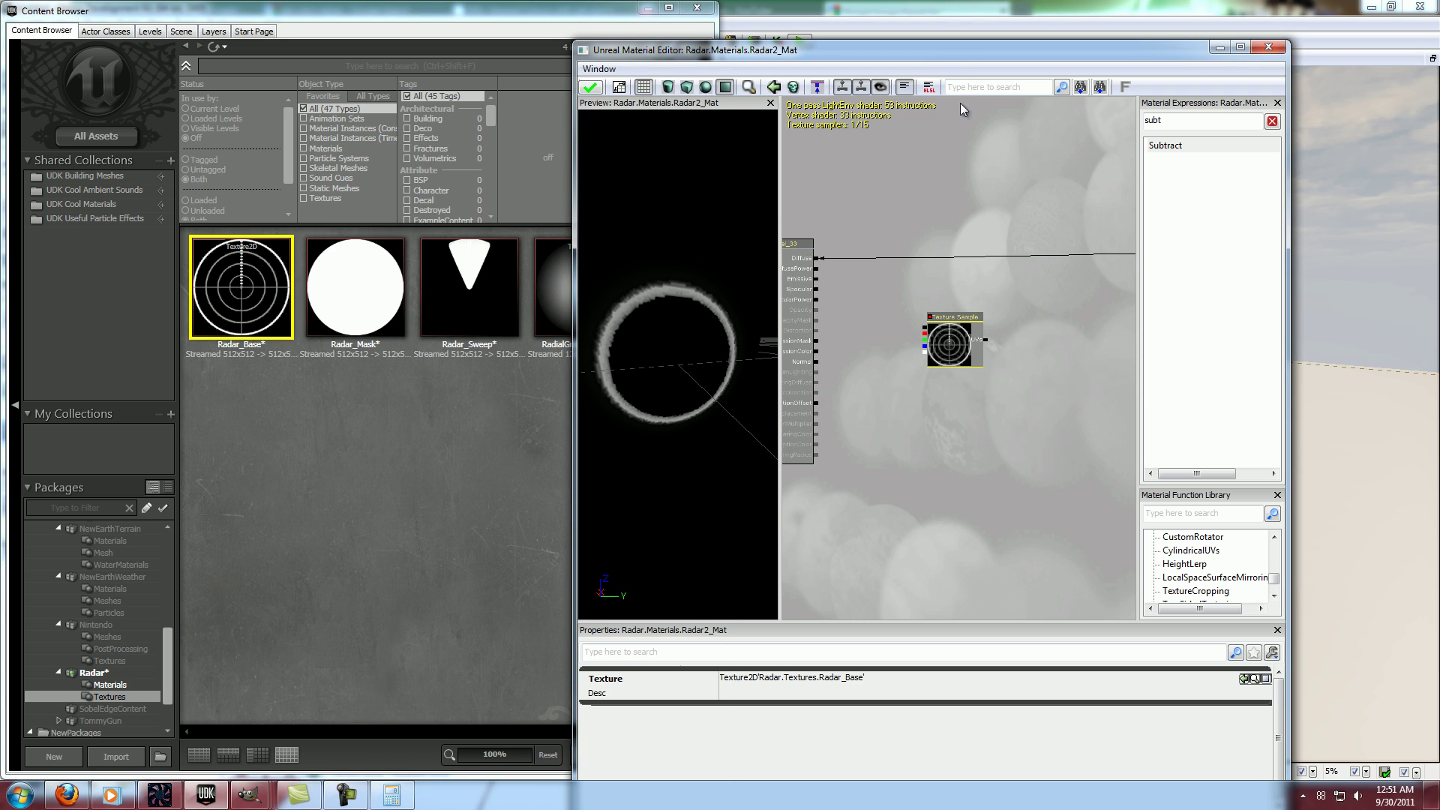
# Maximize the Material Editor and move the Radar_Base Texture Sample farther from the material node.
pyautogui.doubleClick(965, 54)
pyautogui.moveTo(584, 321); pyautogui.dragTo(764, 349)
pyautogui.scroll(3, 635, 306)
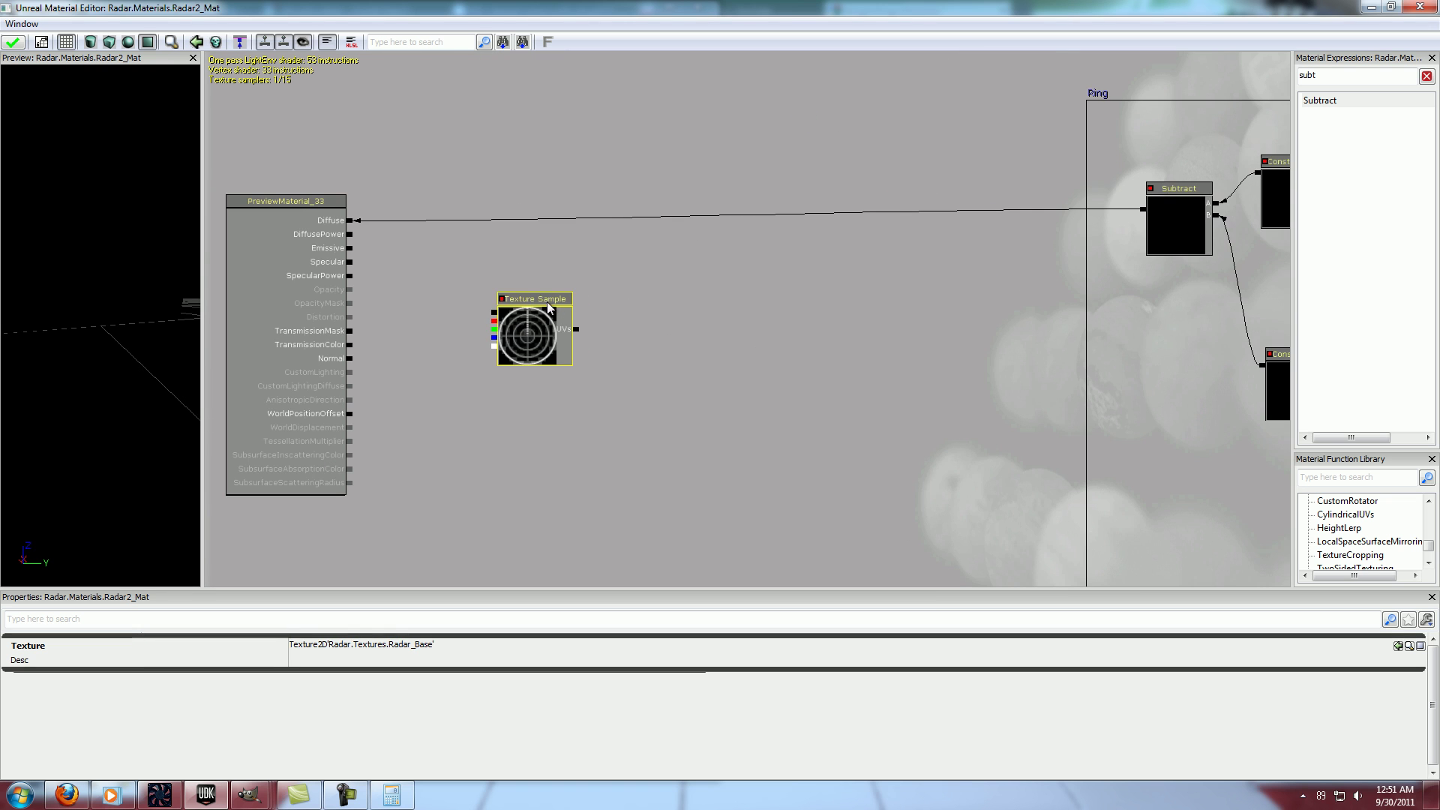
pyautogui.keyDown('ctrl'); pyautogui.moveTo(519, 332); pyautogui.dragTo(662, 374); pyautogui.keyUp('ctrl')
pyautogui.click(601, 289)
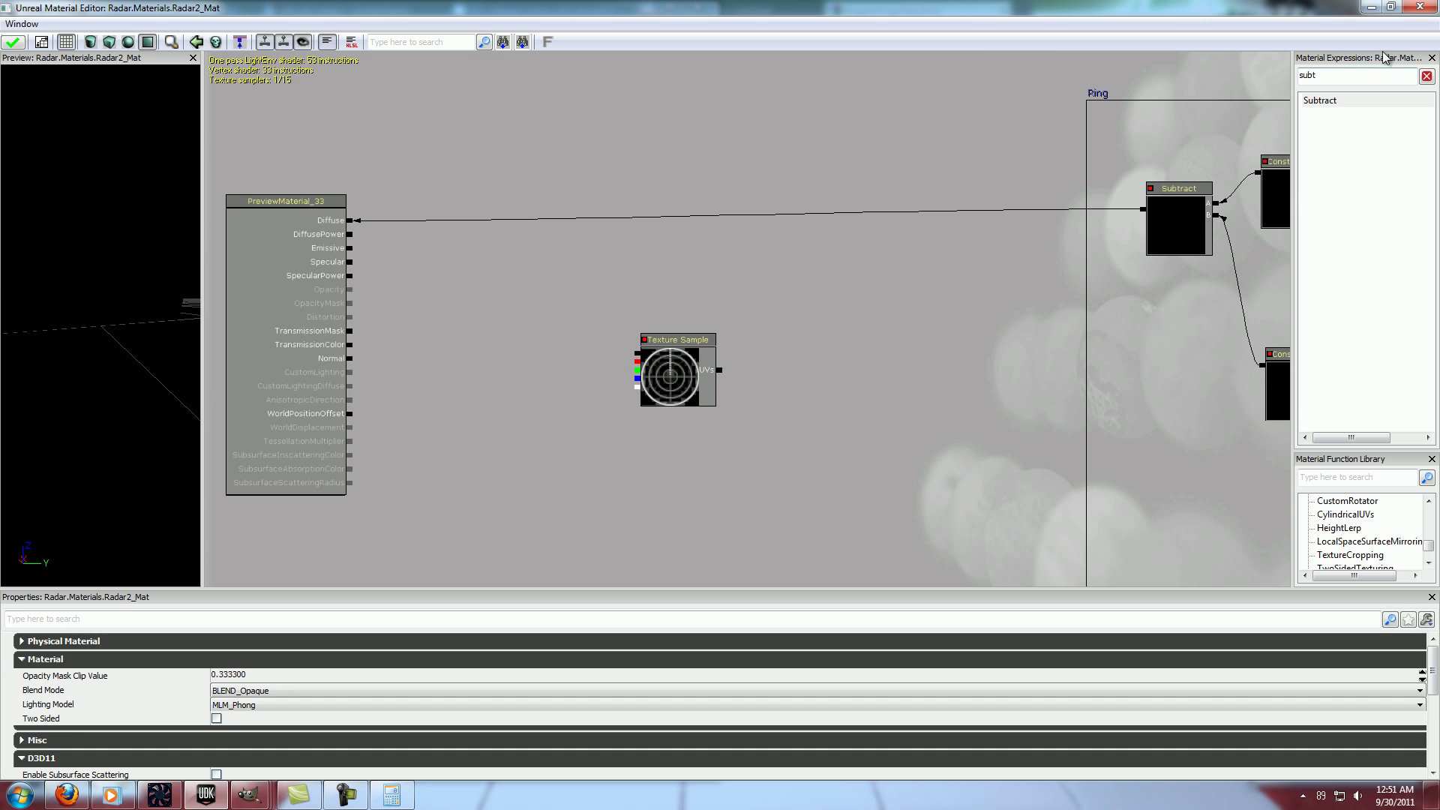
# Add a Linear Interpolate (Lerp) expression beside the Radar_Base Texture Sample and connect the texture's red channel to its Alpha input.
pyautogui.moveTo(1374, 75); pyautogui.dragTo(1093, 93)
pyautogui.write('l')
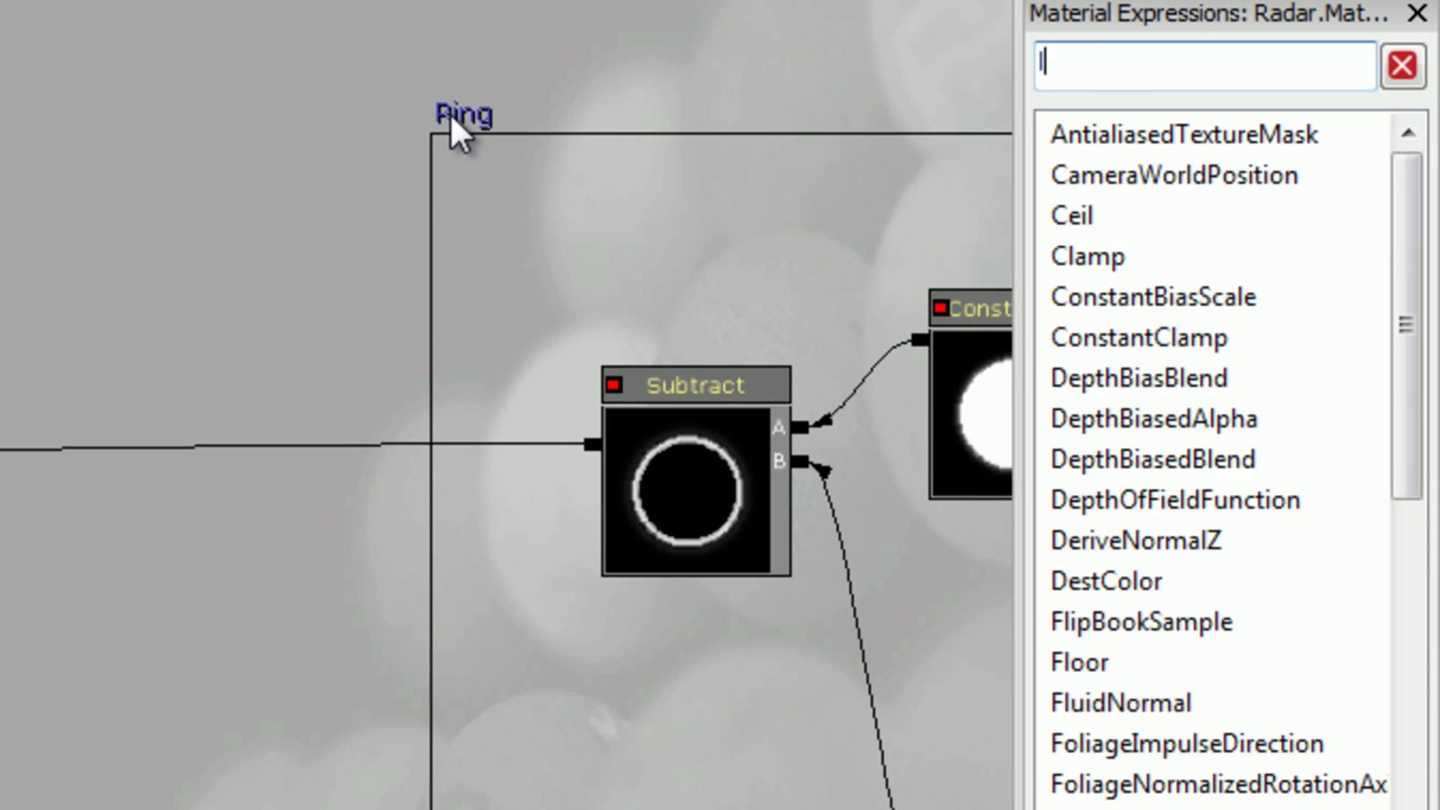
pyautogui.write('linea')
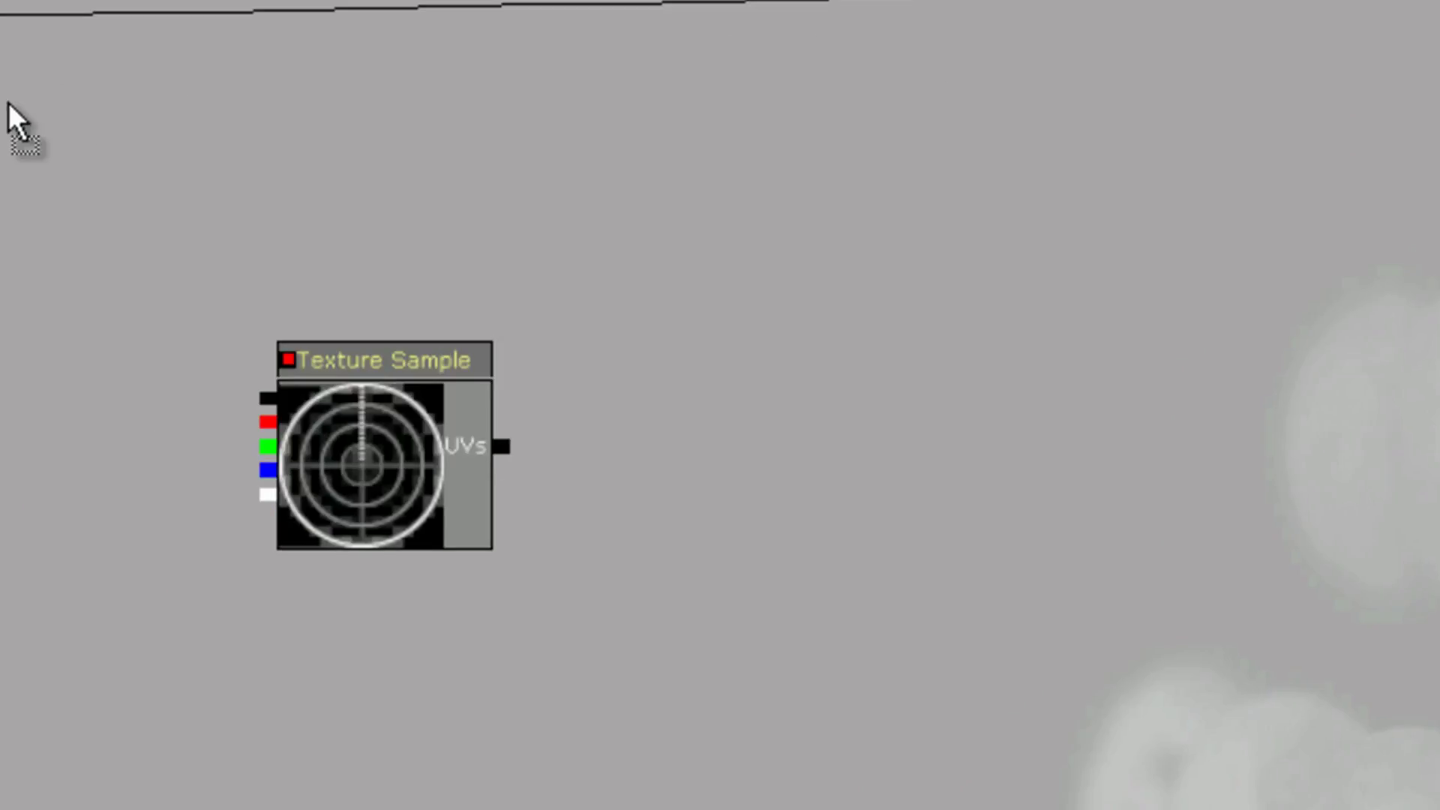
pyautogui.write('l')
pyautogui.click(193, 29)
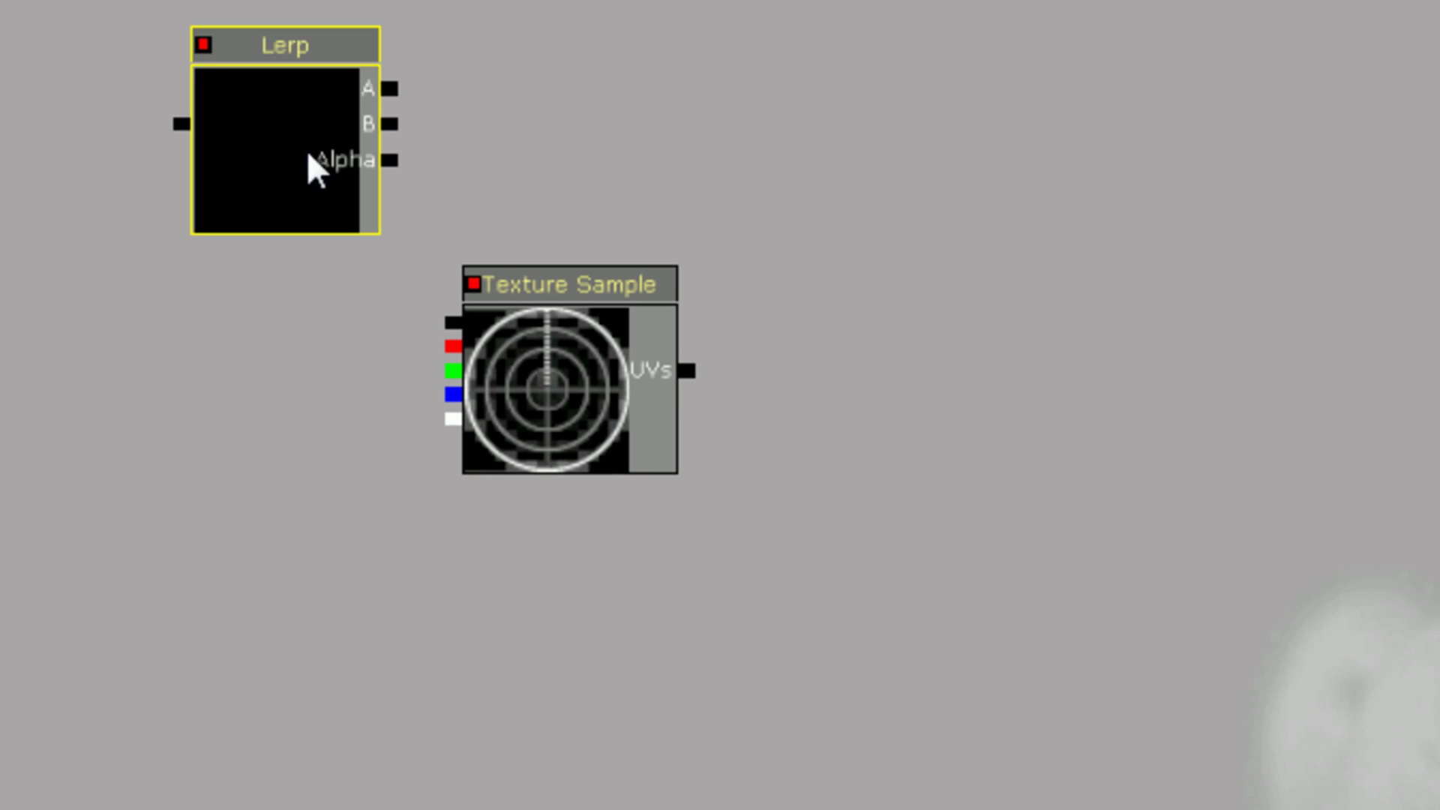
pyautogui.moveTo(308, 154); pyautogui.dragTo(236, 144)
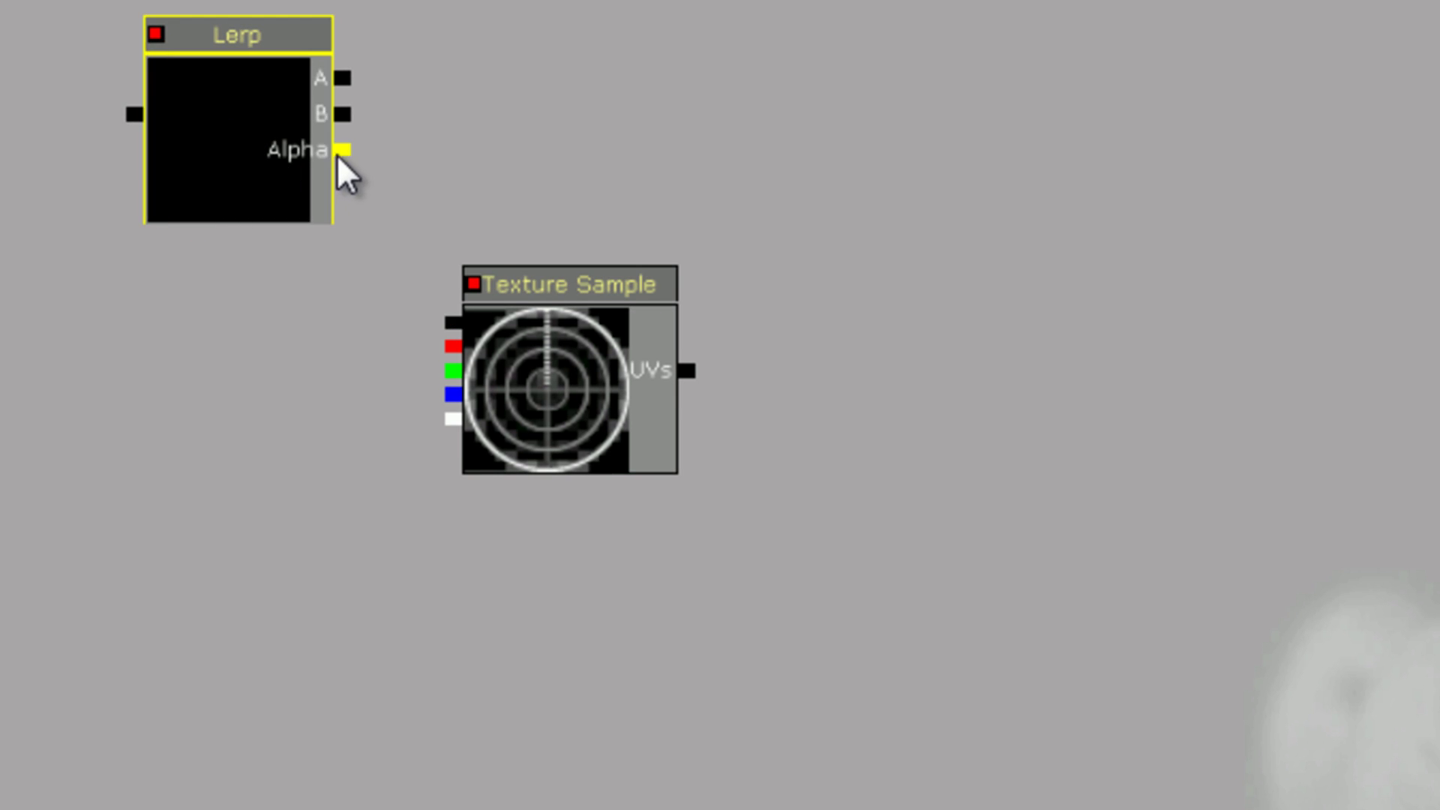
pyautogui.moveTo(338, 155); pyautogui.dragTo(447, 347)
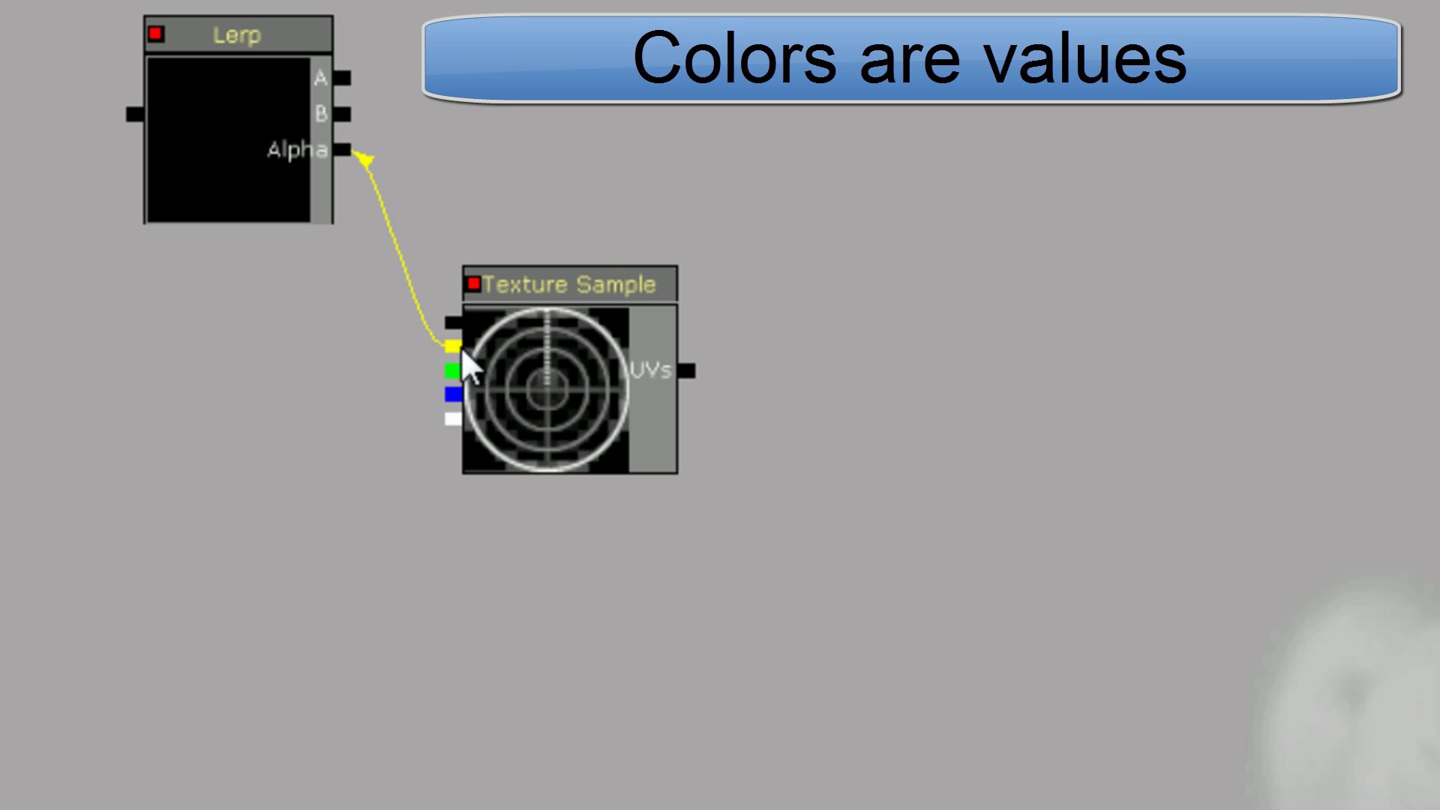
# Add a constant of 1 above the Radar_Base Texture Sample and connect it to Lerp's B input.
pyautogui.moveTo(835, 80); pyautogui.dragTo(746, 188)
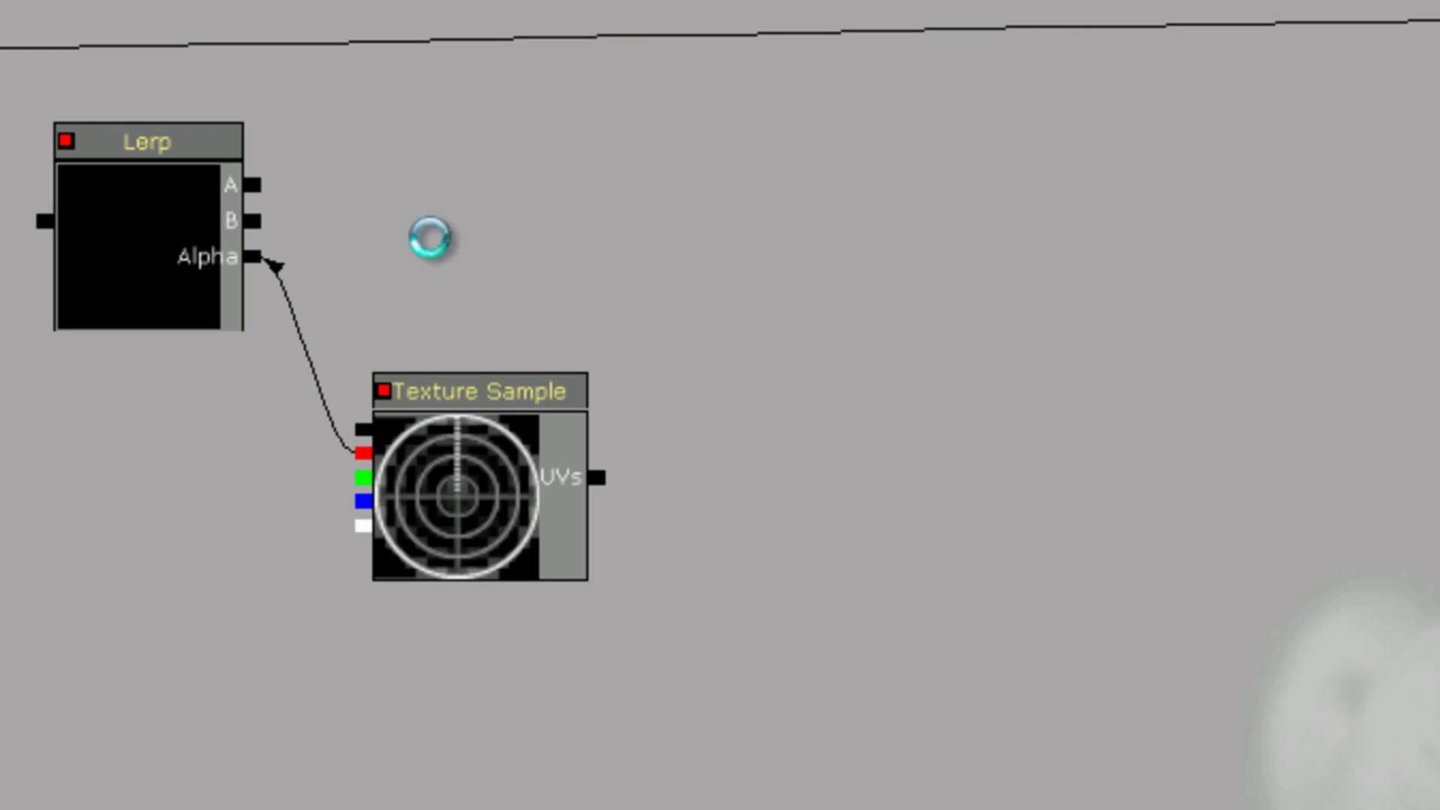
pyautogui.moveTo(476, 305); pyautogui.dragTo(460, 263)
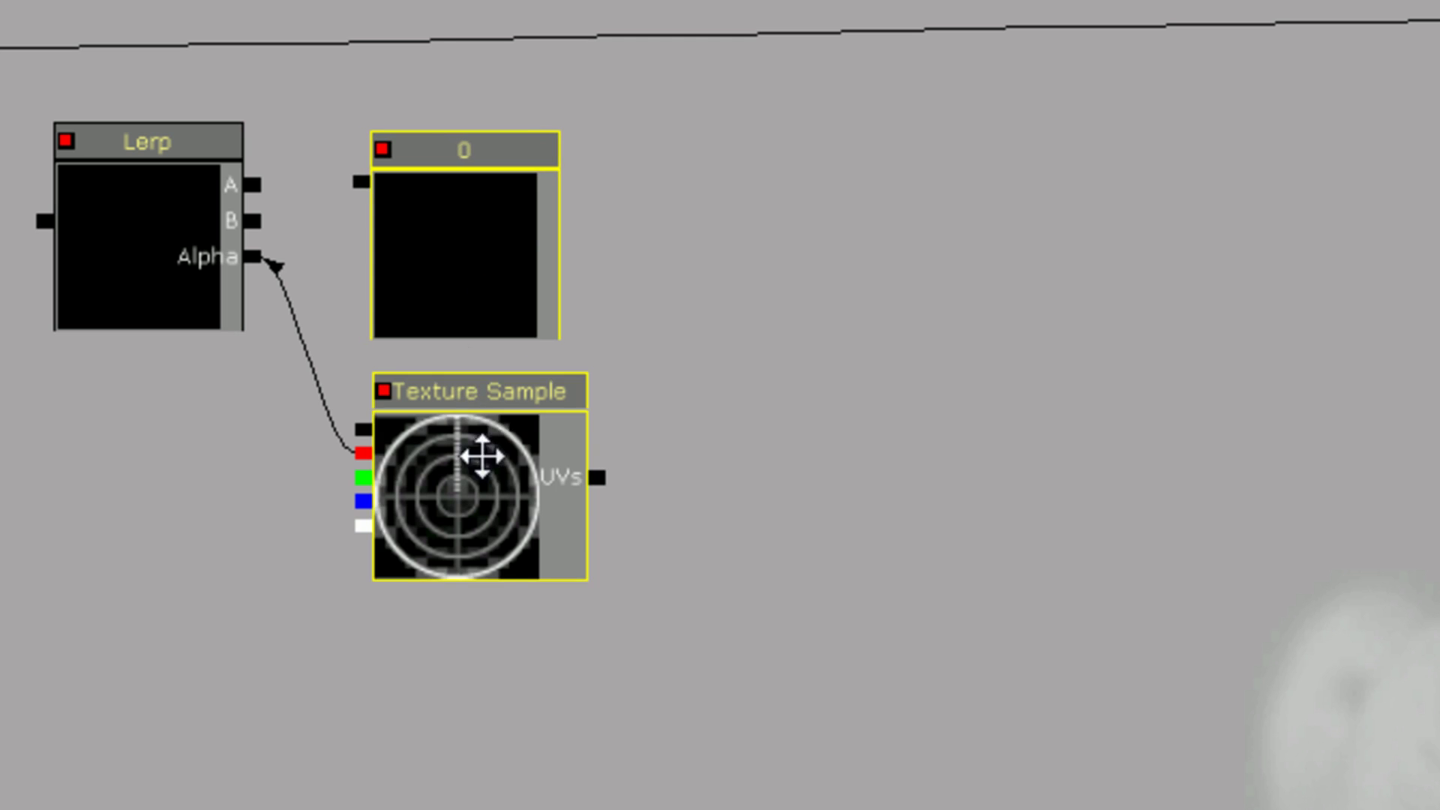
pyautogui.moveTo(482, 455); pyautogui.dragTo(479, 561)
pyautogui.moveTo(360, 291); pyautogui.dragTo(253, 220)
pyautogui.click(454, 434)
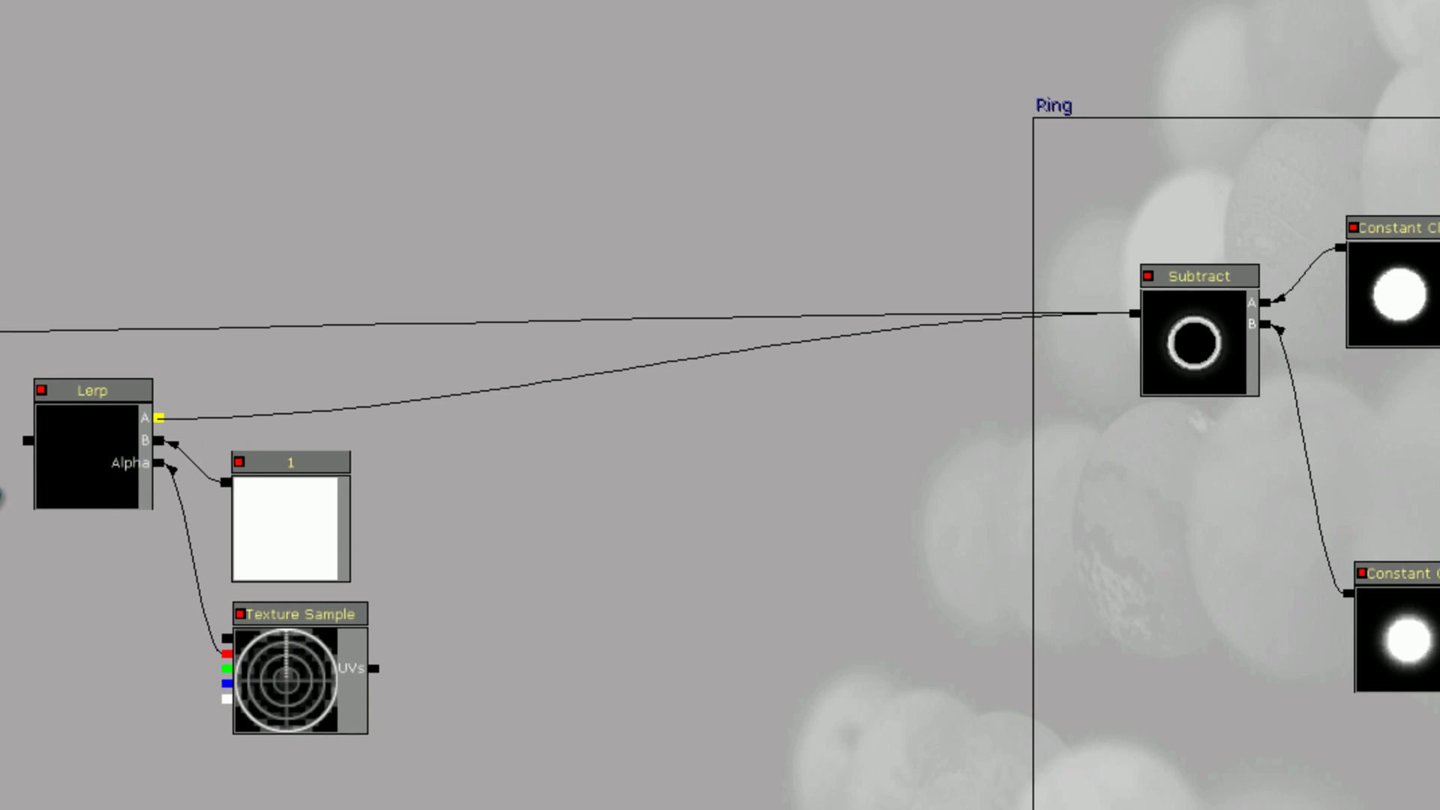
# Connect the ring's Subtract output to Lerp's A input and the Lerp output to Diffuse, and check the preview.
pyautogui.moveTo(159, 418); pyautogui.dragTo(159, 418)
pyautogui.moveTo(25, 437); pyautogui.dragTo(438, 238)
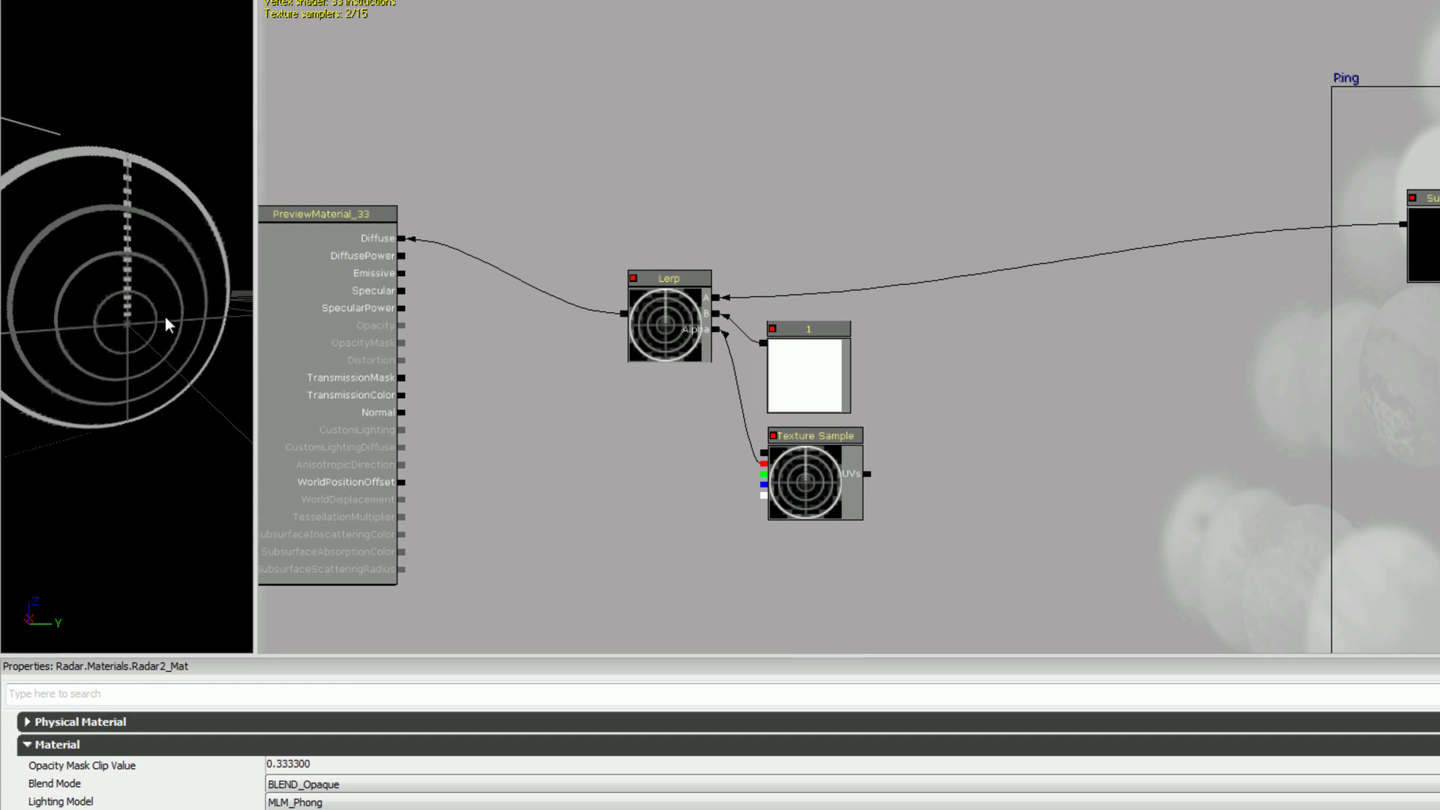
pyautogui.moveTo(167, 323)
pyautogui.mouseDown()
pyautogui.moveTo(212, 366)
pyautogui.moveTo(189, 339)
pyautogui.mouseUp()
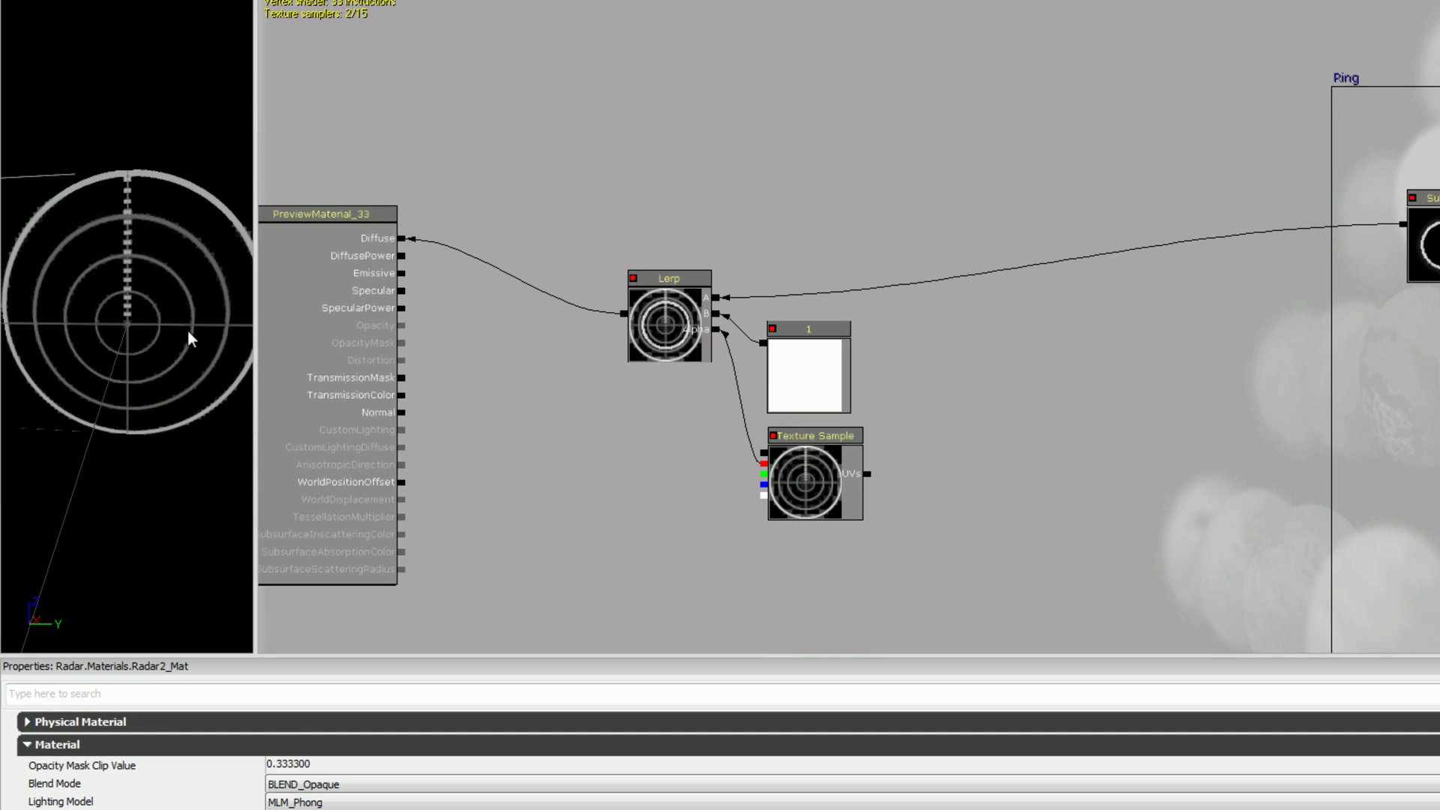
pyautogui.click(825, 467)
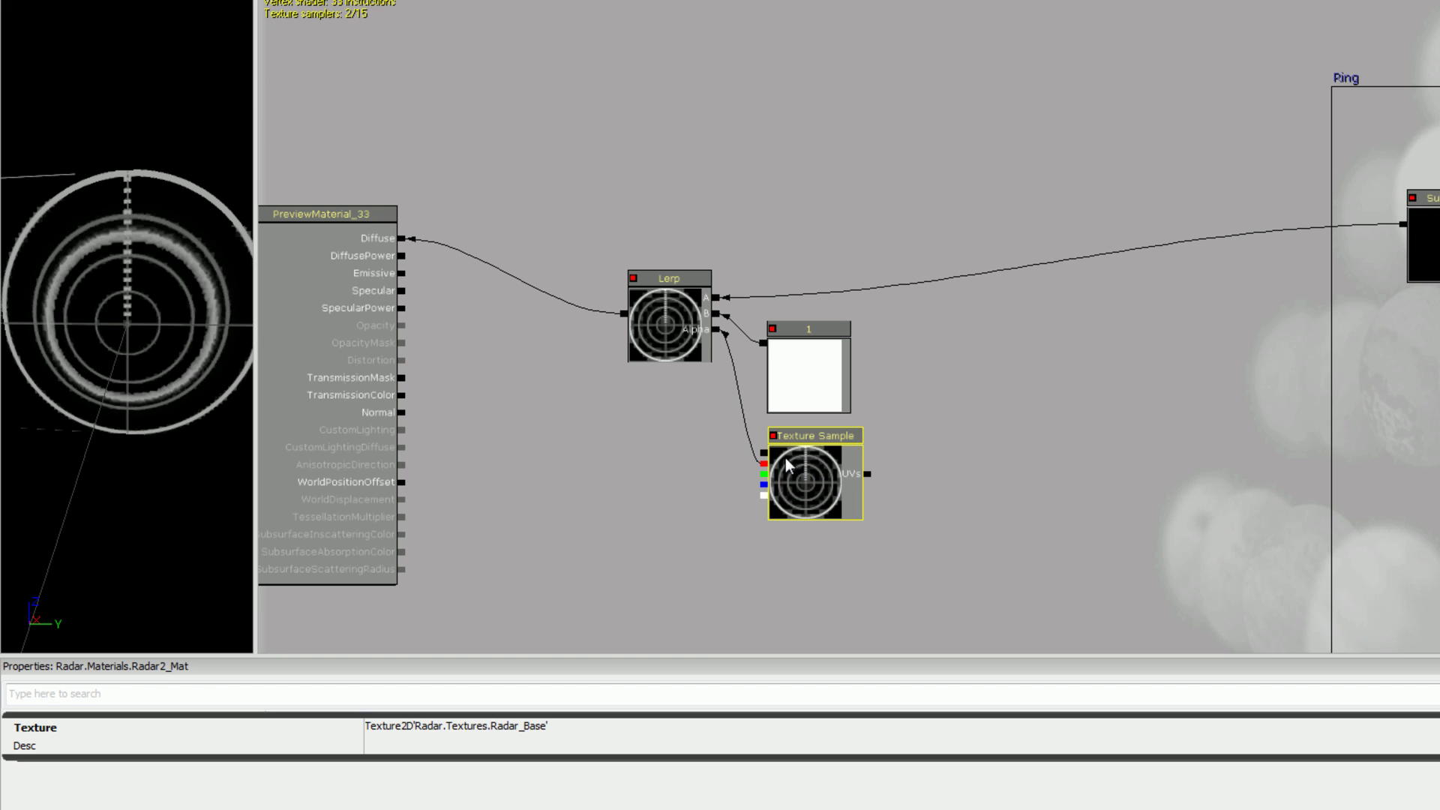
pyautogui.scroll(1, 795, 465)
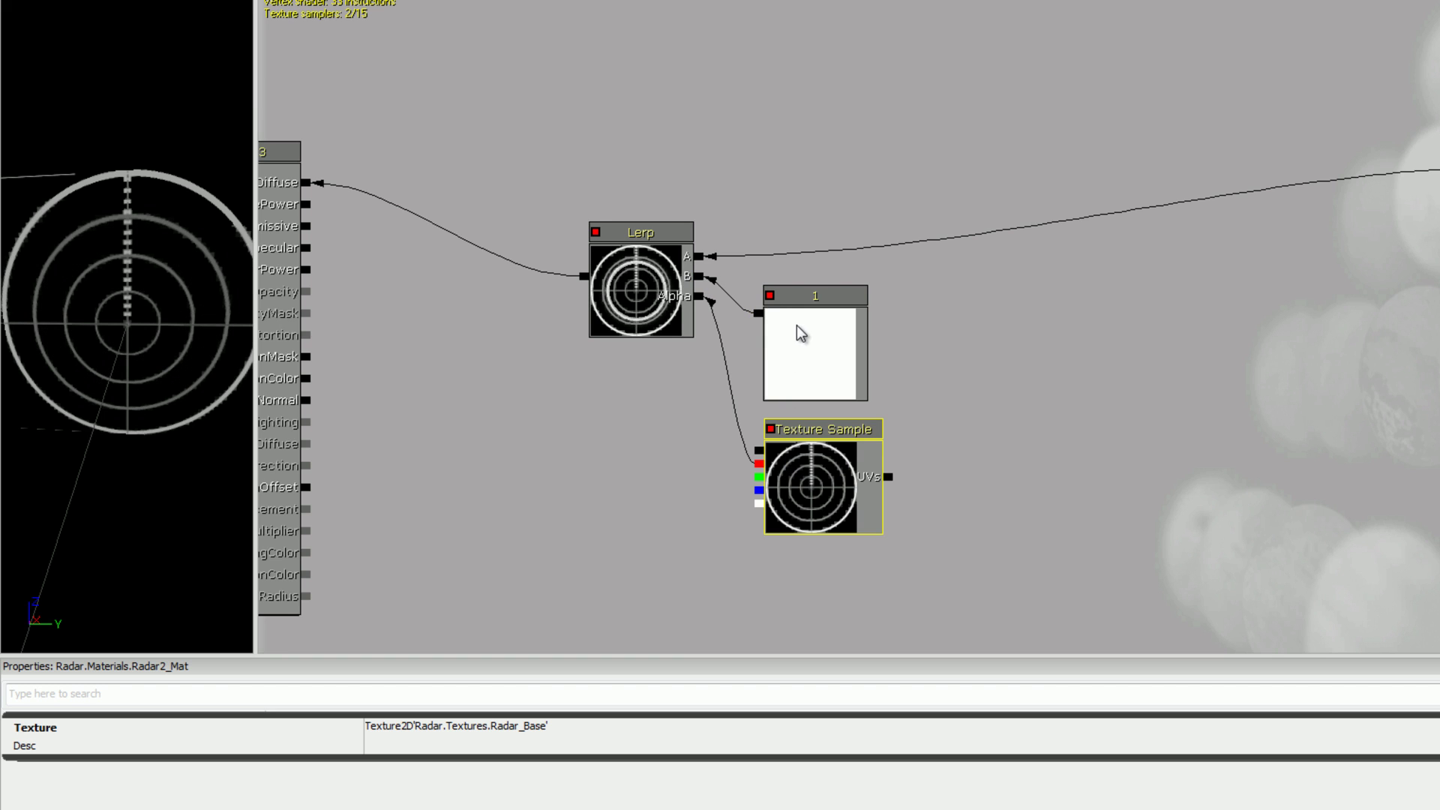
pyautogui.moveTo(1063, 262); pyautogui.dragTo(928, 313)
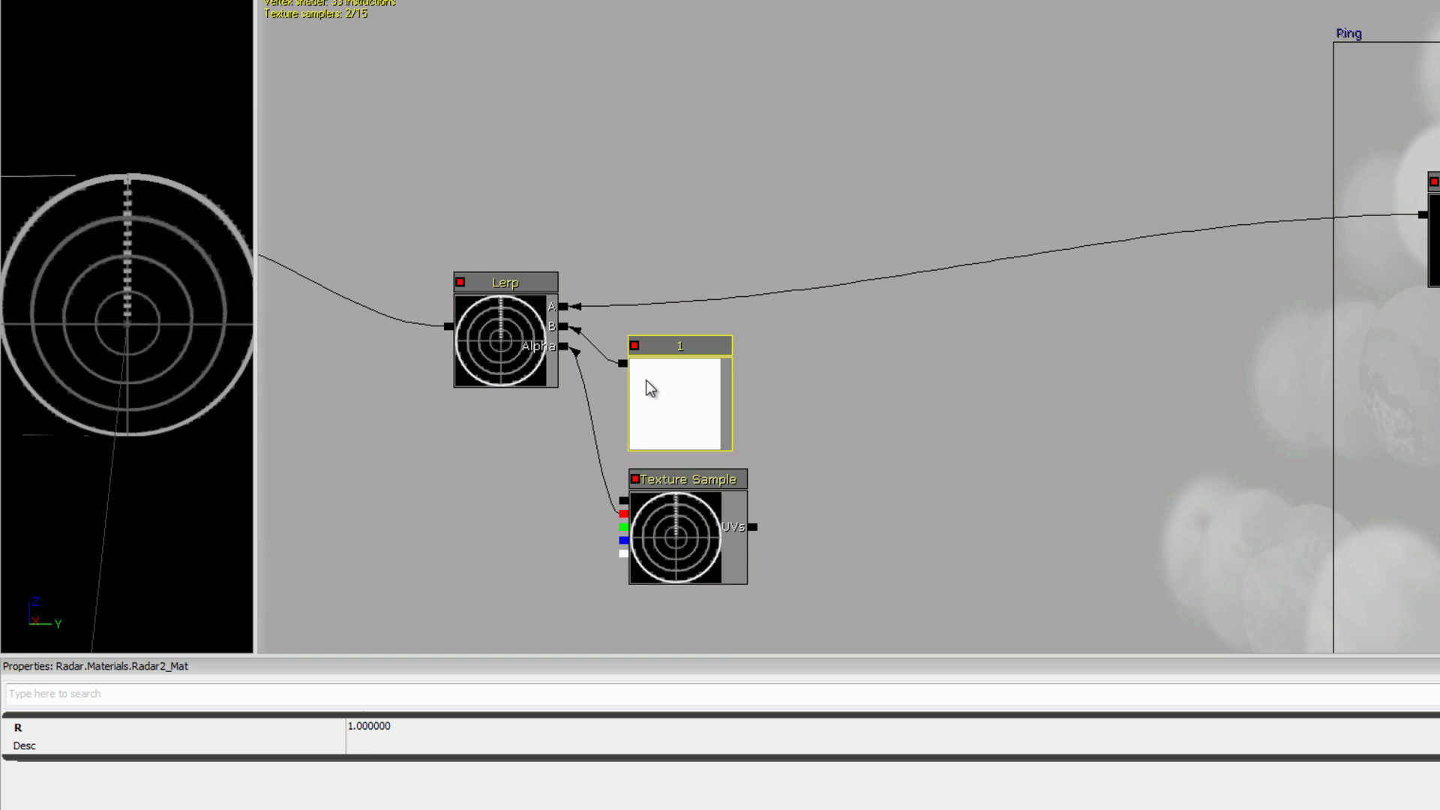
pyautogui.click(758, 371)
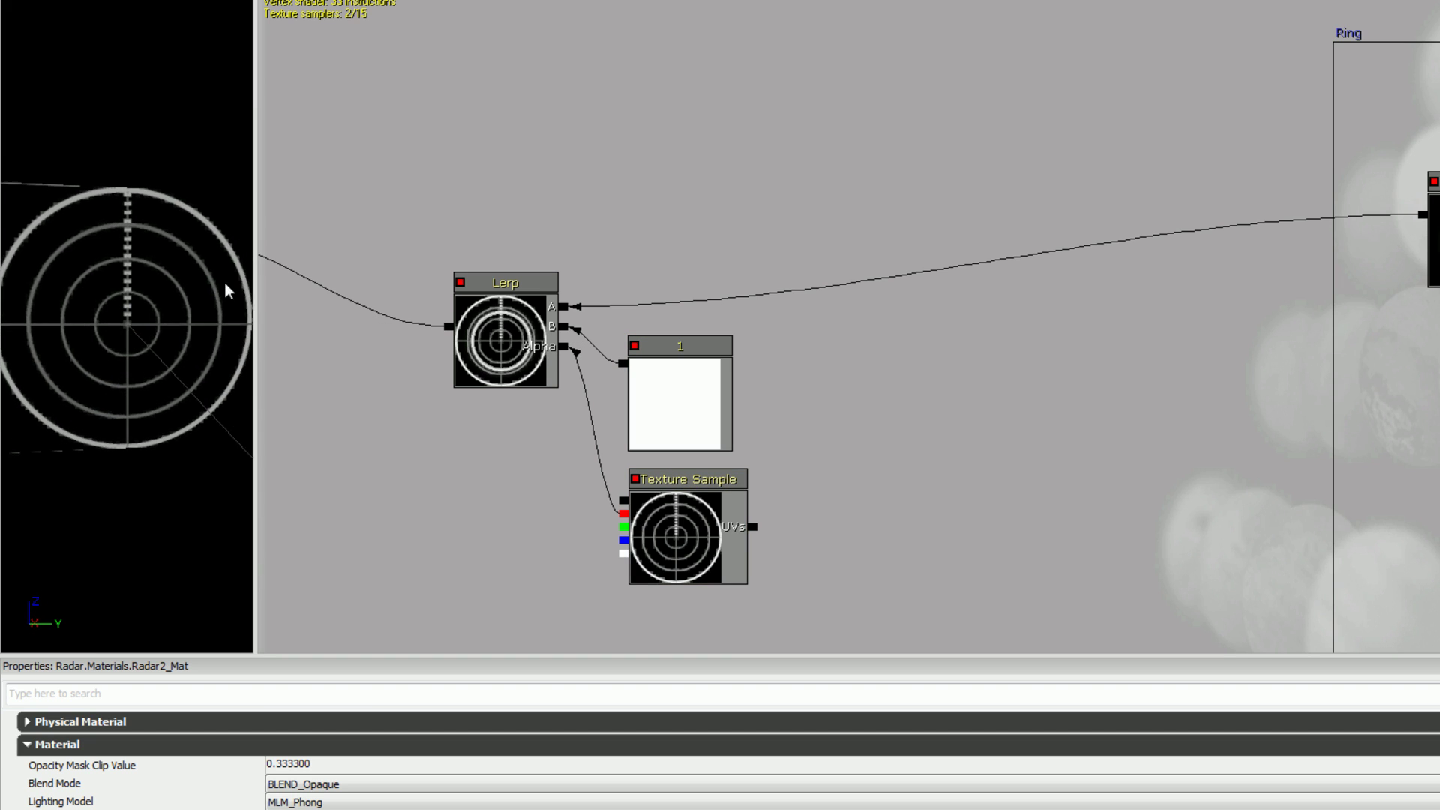
pyautogui.moveTo(227, 291); pyautogui.dragTo(188, 360)
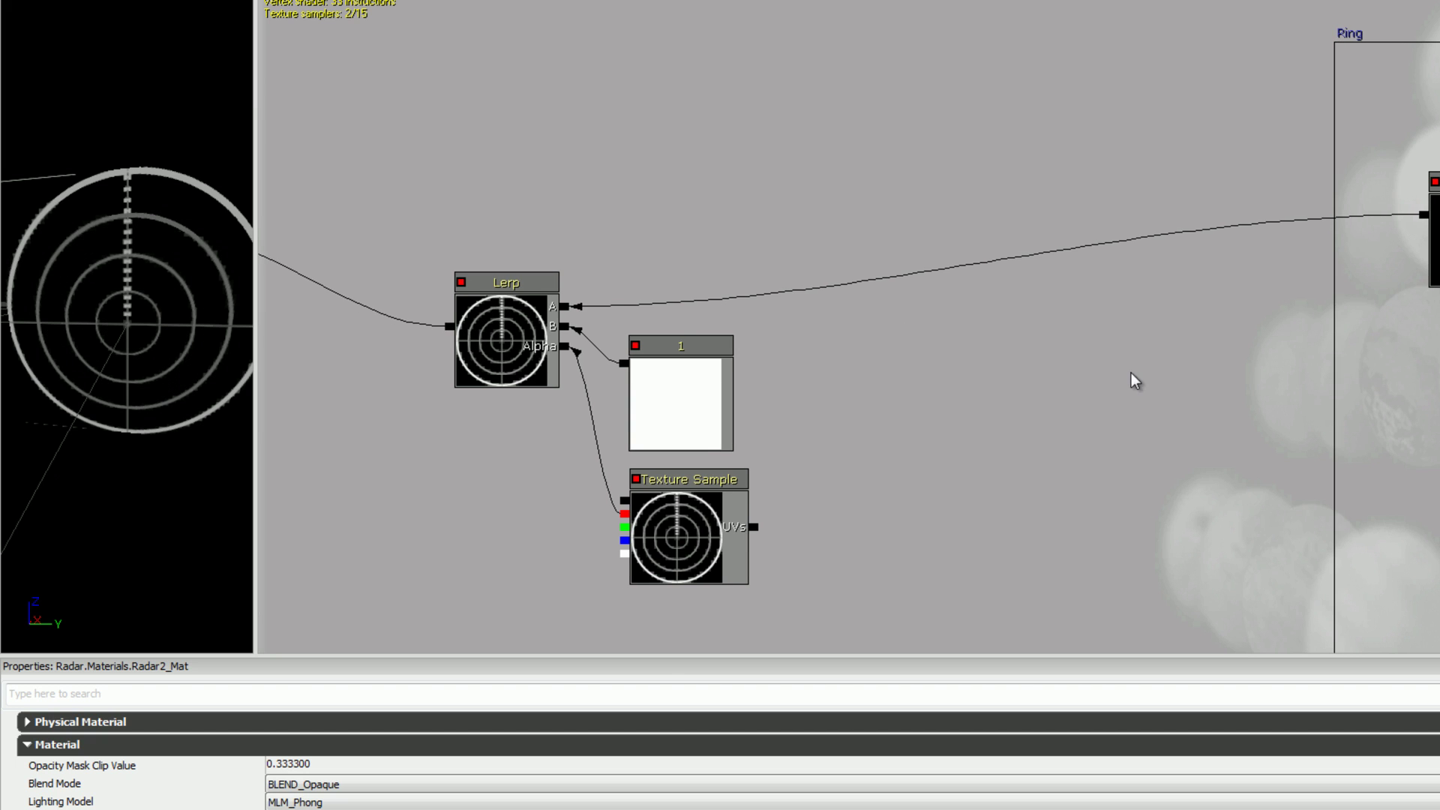
# Try a Max of 2 on the Graph group's Constant Clamp and raise it to 50.
pyautogui.scroll(-2, 1050, 384)
pyautogui.moveTo(1080, 426); pyautogui.dragTo(818, 437)
pyautogui.moveTo(1126, 391); pyautogui.dragTo(746, 390)
pyautogui.moveTo(1395, 386); pyautogui.dragTo(1029, 400)
pyautogui.scroll(3, 1281, 309)
pyautogui.click(1294, 292)
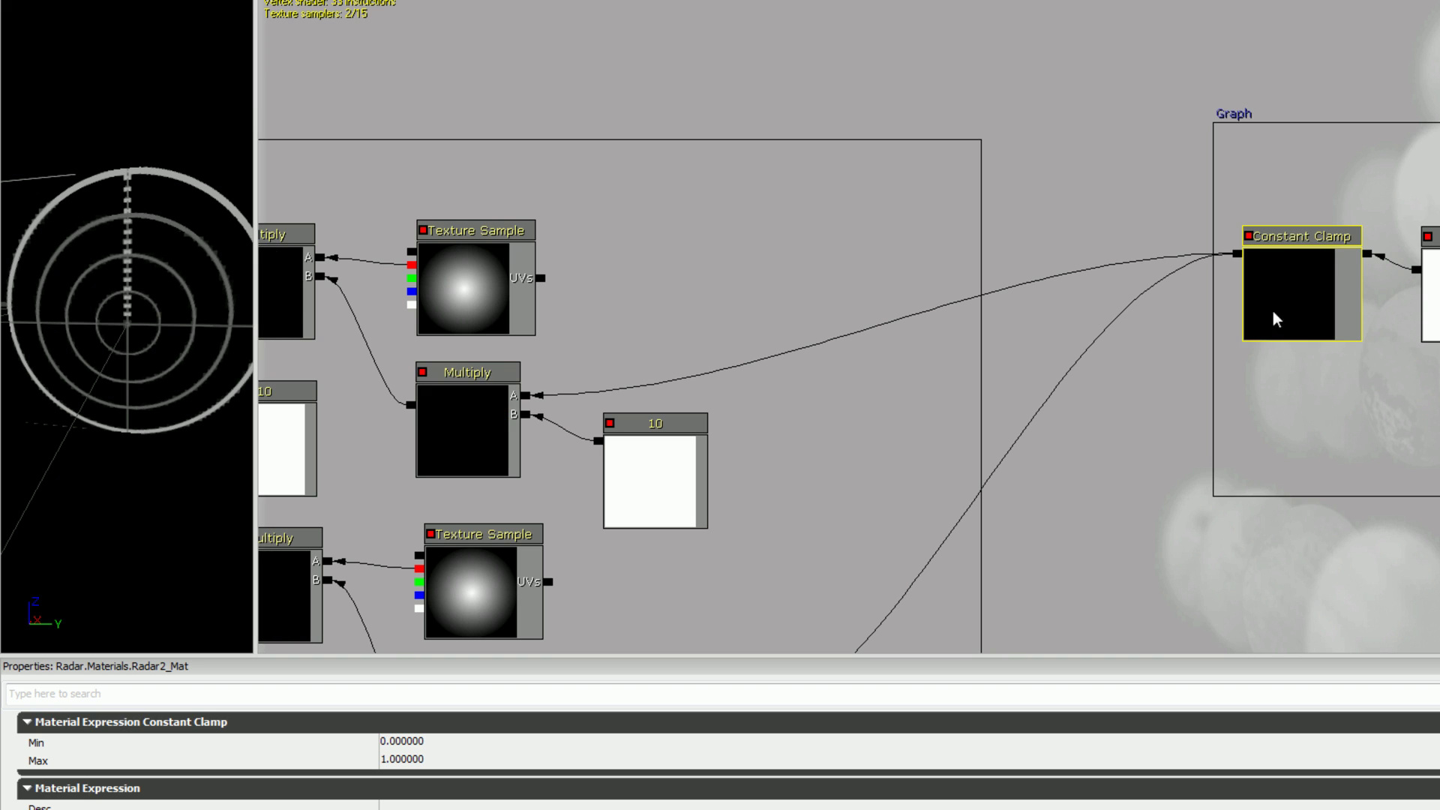
pyautogui.moveTo(1298, 378); pyautogui.dragTo(1099, 391)
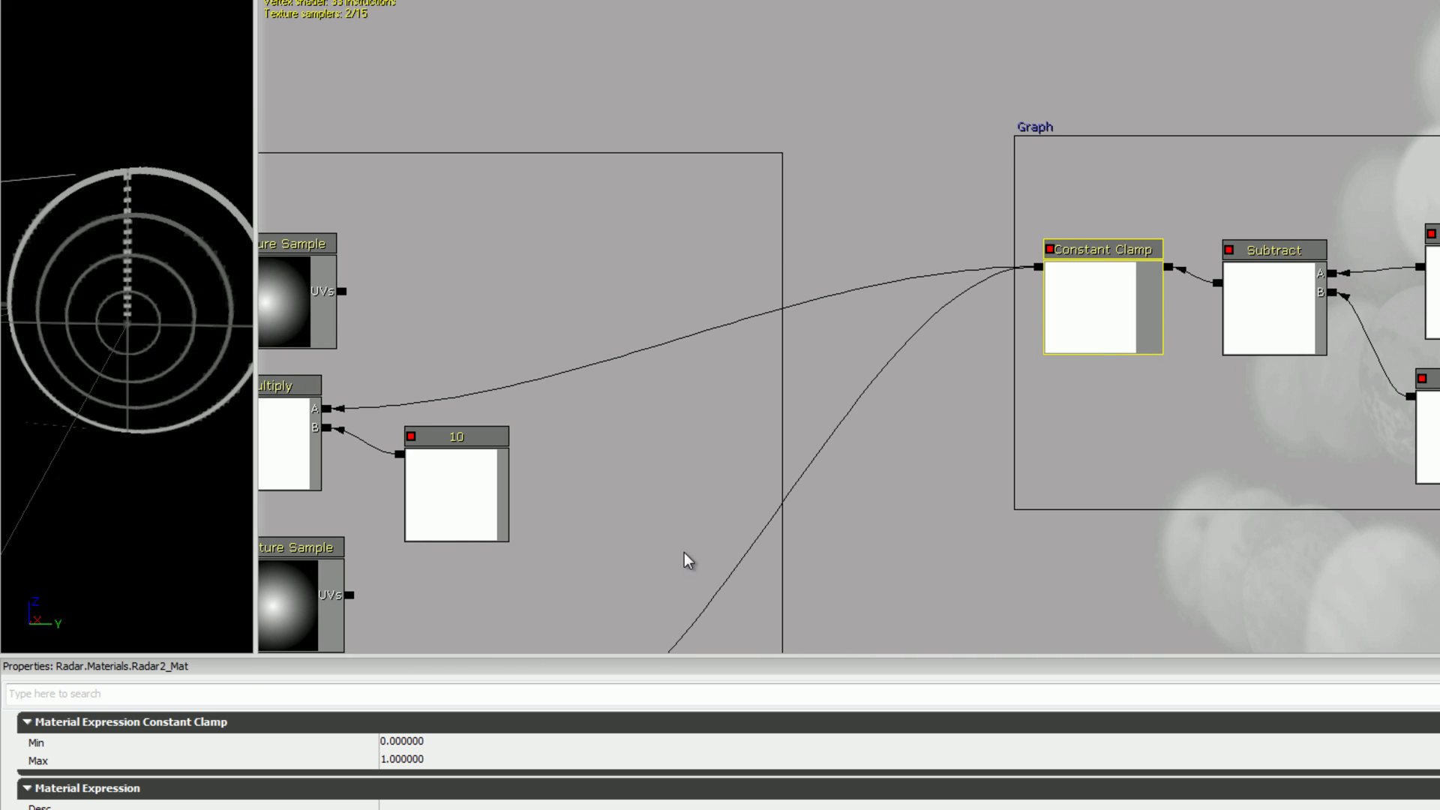
pyautogui.click(439, 760)
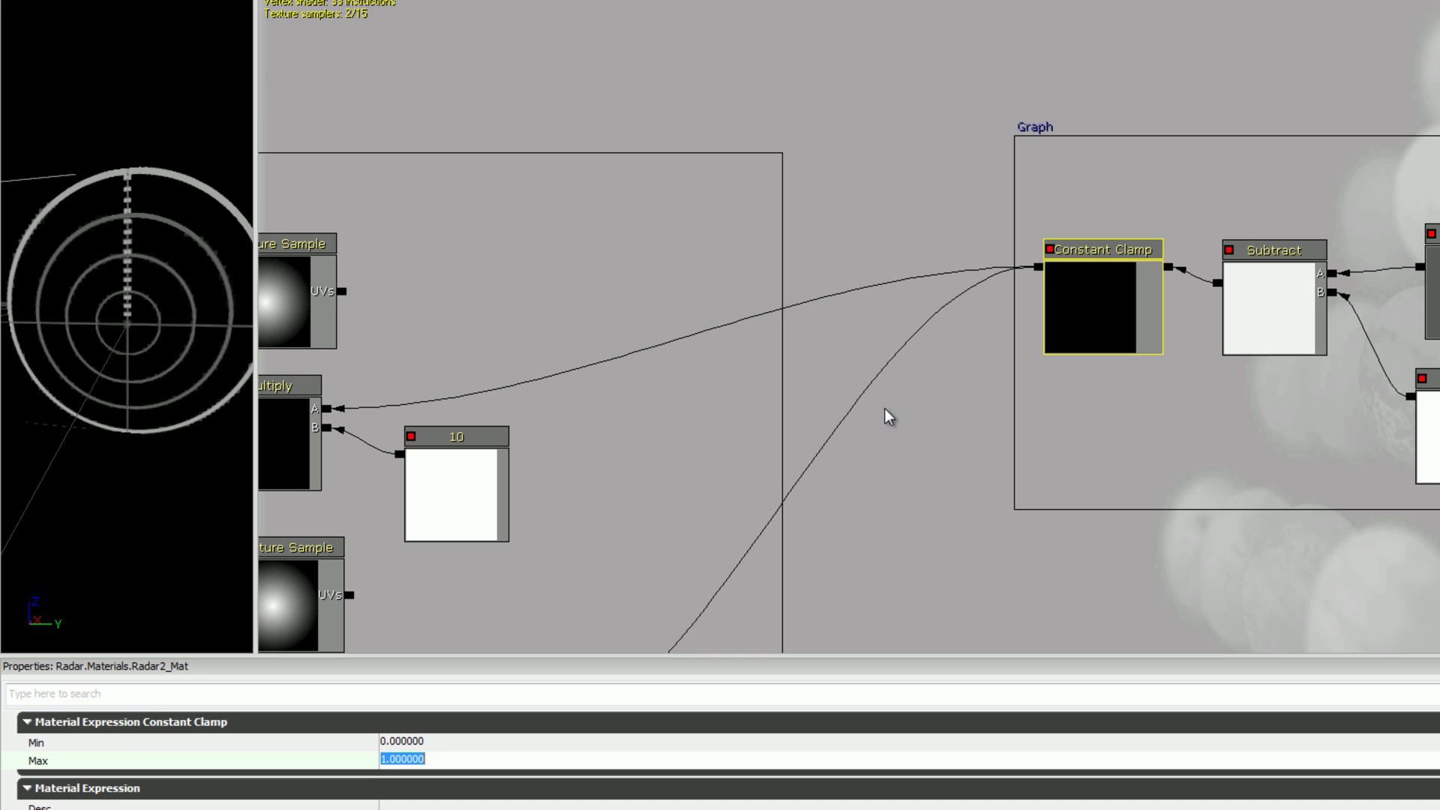
pyautogui.write('2')
pyautogui.press('Return')
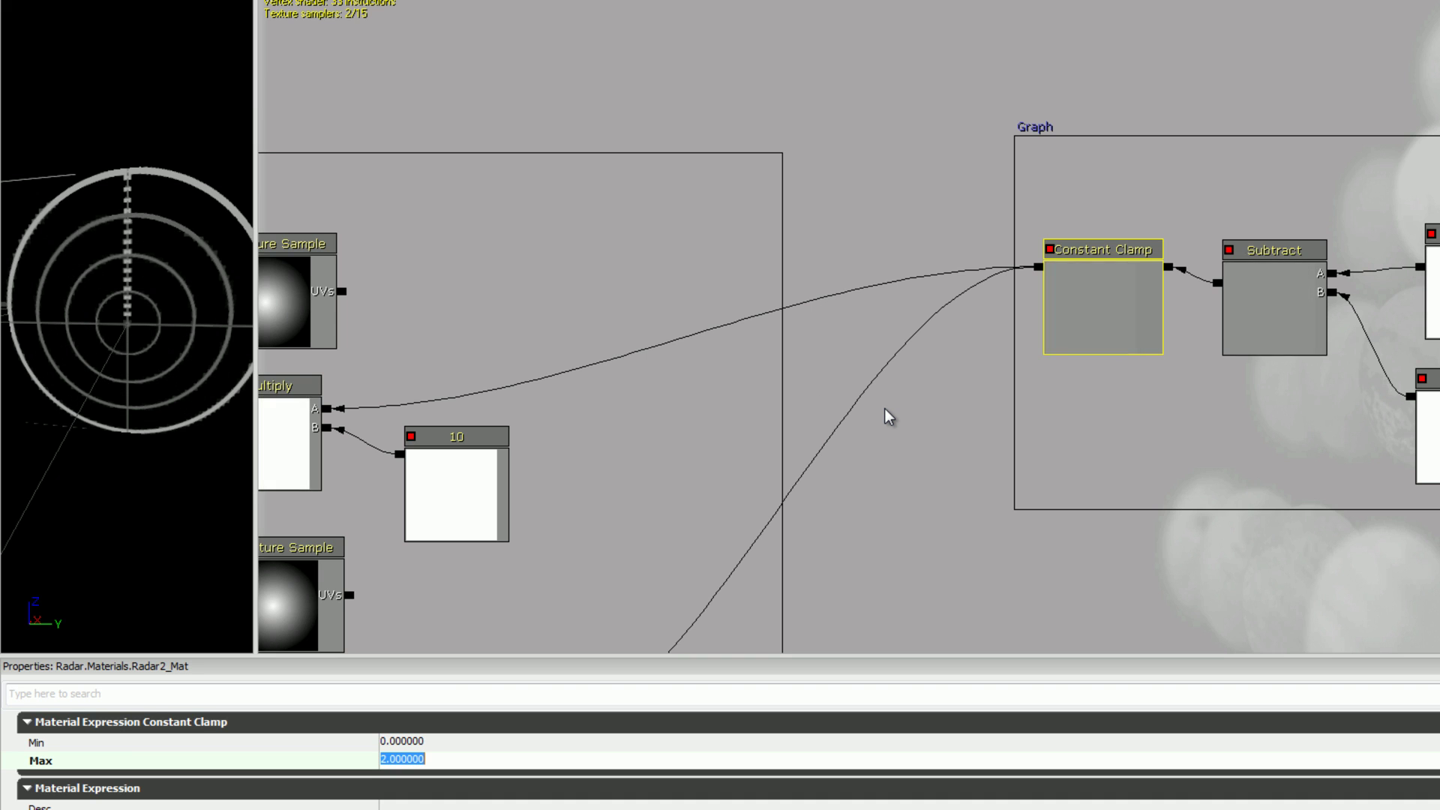
pyautogui.write('5')
pyautogui.press('Return')
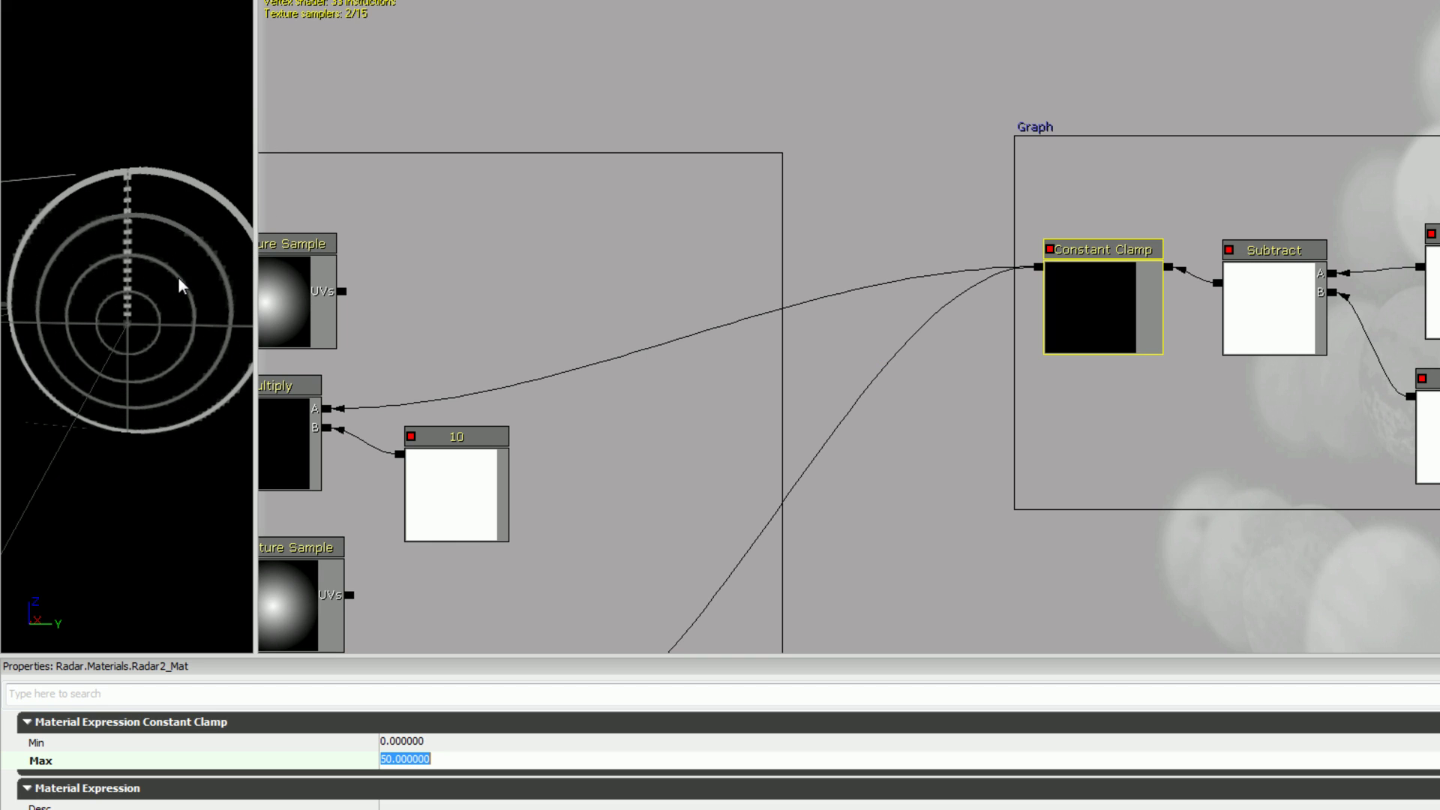
pyautogui.click(498, 605)
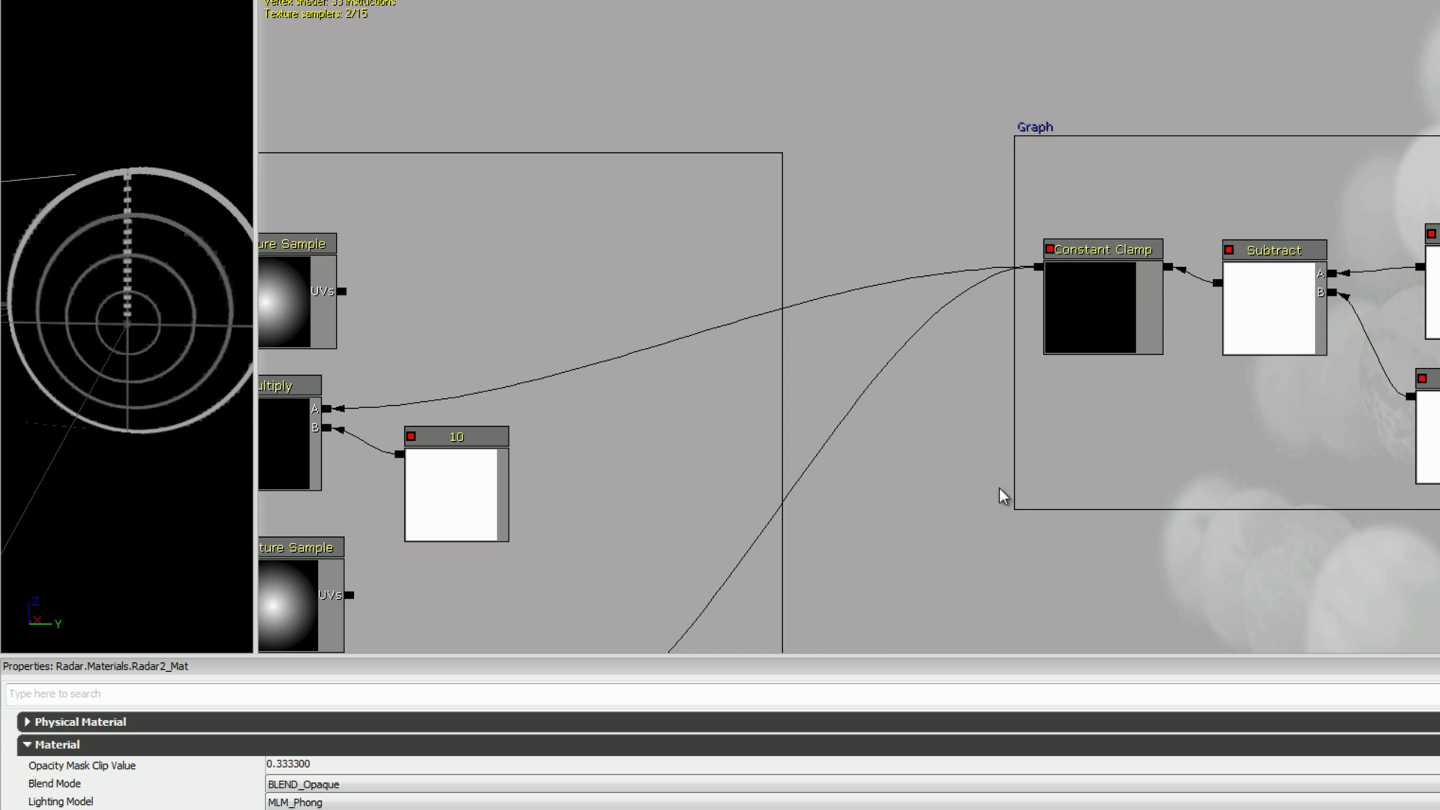
# Examine the Ring group's nodes, the Lerp and the material preview for the effect of the Constant Clamp setting.
pyautogui.moveTo(999, 488); pyautogui.dragTo(1087, 442)
pyautogui.scroll(-3, 981, 421)
pyautogui.moveTo(820, 470); pyautogui.dragTo(1243, 472)
pyautogui.scroll(-2, 777, 439)
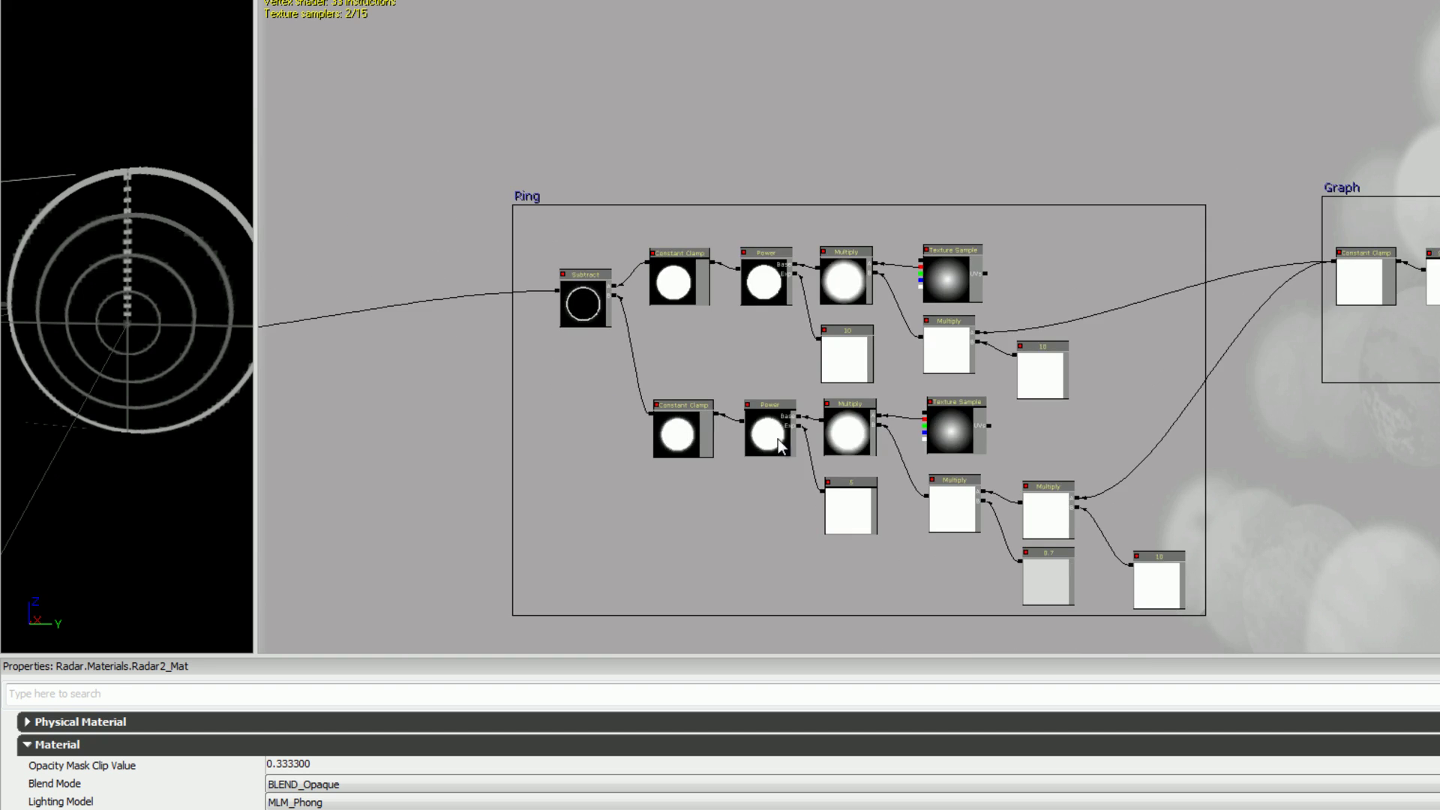
pyautogui.moveTo(777, 439); pyautogui.dragTo(1087, 417)
pyautogui.moveTo(572, 394); pyautogui.dragTo(771, 394)
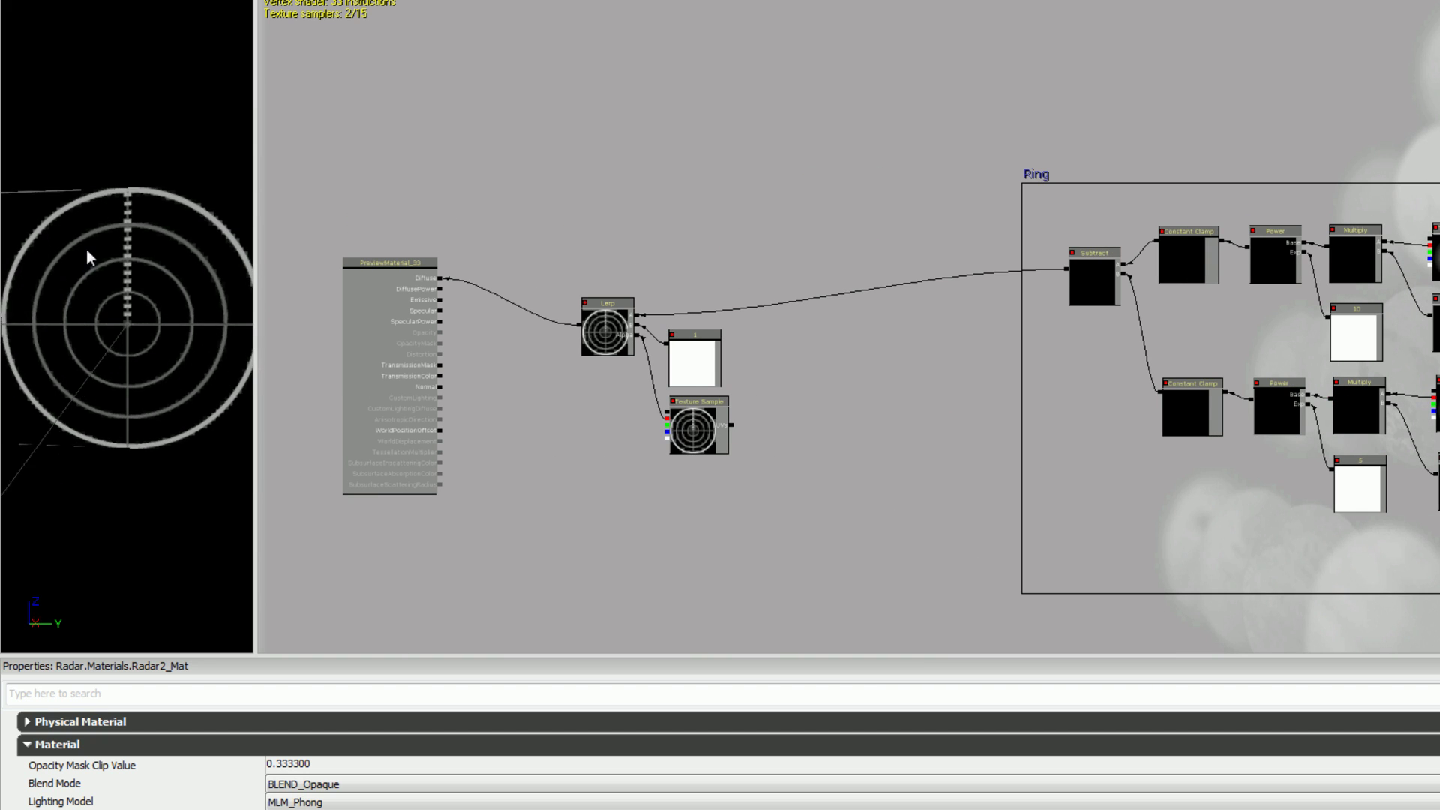
pyautogui.click(607, 328)
pyautogui.click(1101, 370)
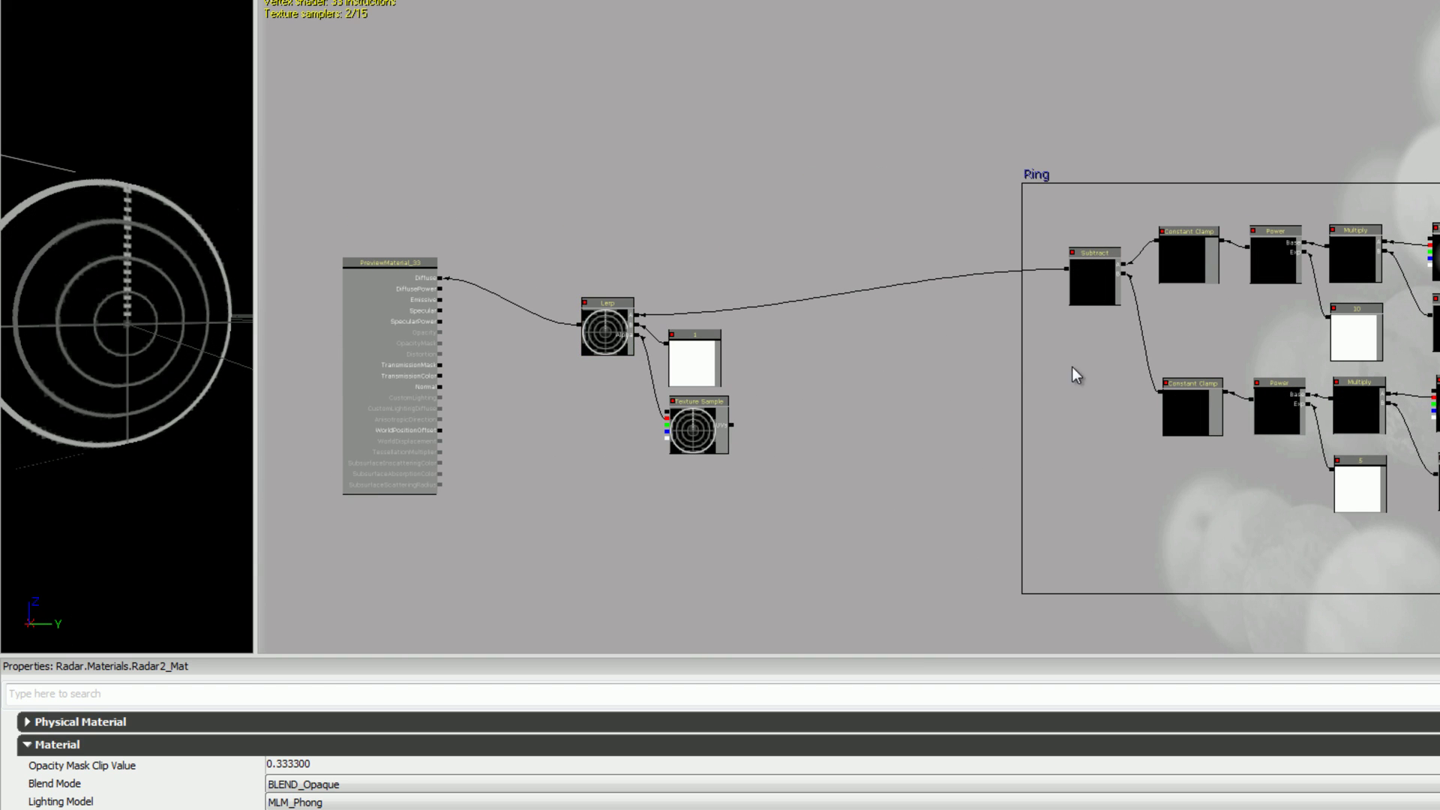
# Add a Texture Sample using the Radar_Sweep texture below the Lerp node.
pyautogui.moveTo(863, 330); pyautogui.dragTo(910, 366)
pyautogui.scroll(1, 914, 388)
pyautogui.moveTo(915, 450); pyautogui.dragTo(915, 378)
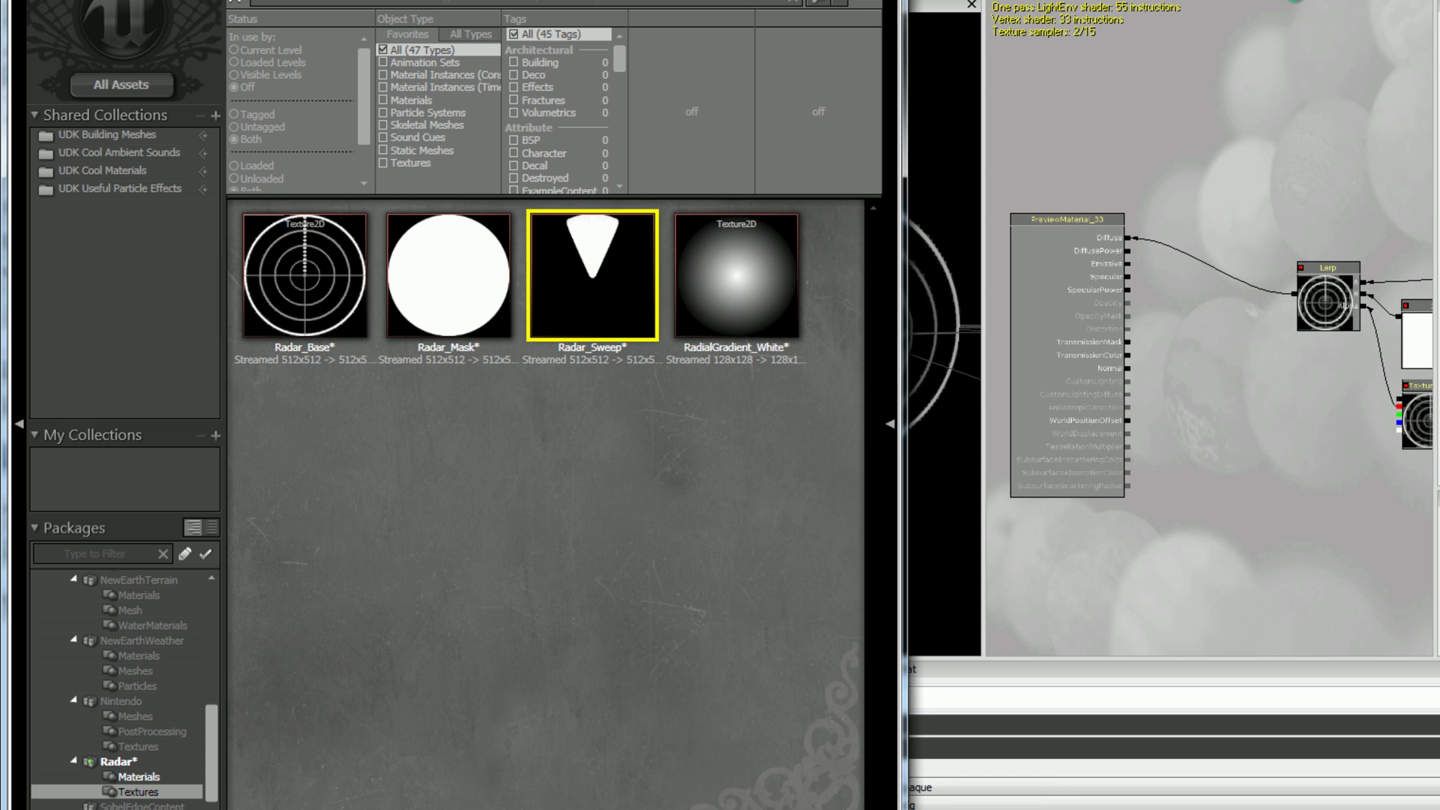
pyautogui.press('t')
pyautogui.click(1296, 496)
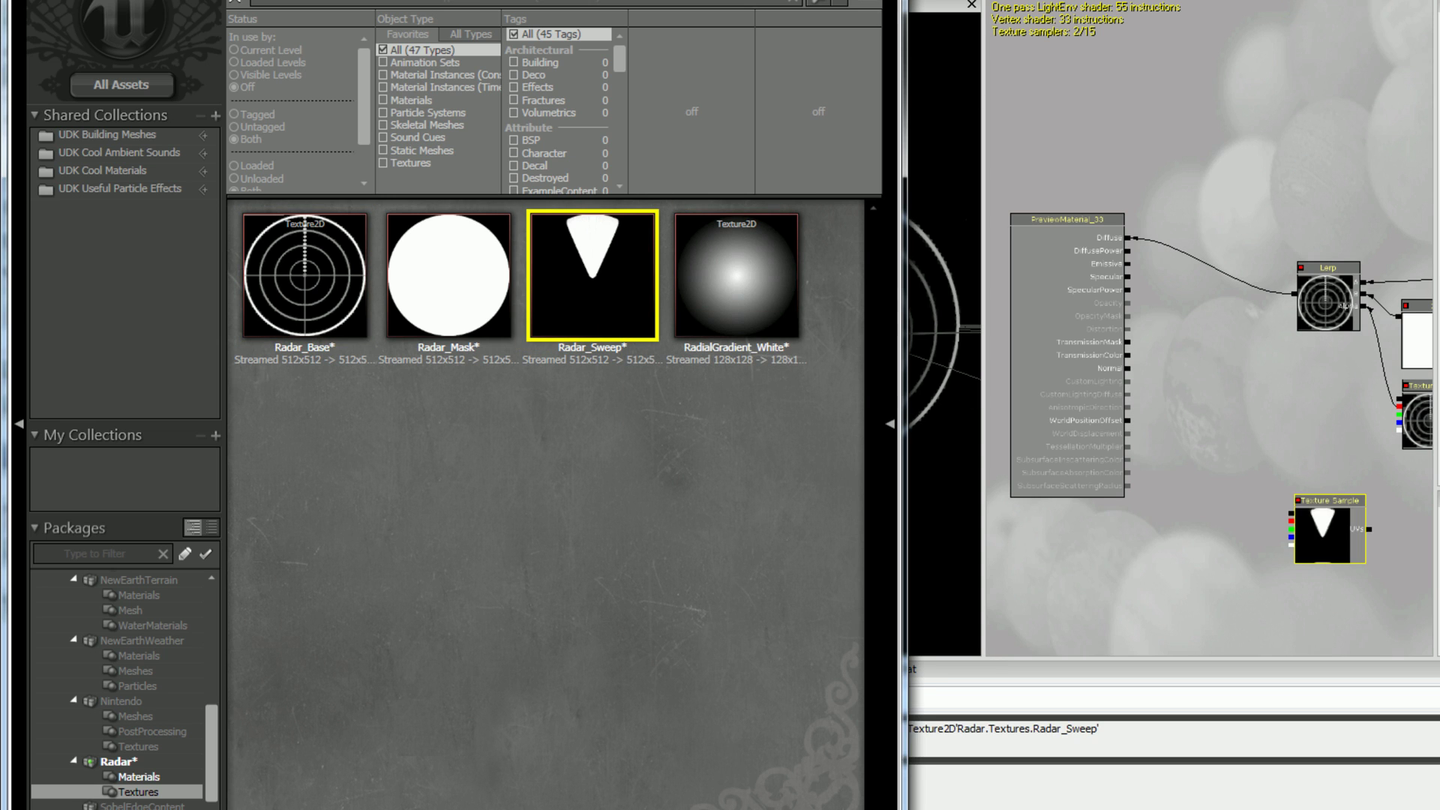
# Maximize the Material Editor and move the Radar_Sweep Texture Sample to just below the Ring group.
pyautogui.doubleClick(1336, 1)
pyautogui.moveTo(943, 447); pyautogui.dragTo(842, 417)
pyautogui.keyDown('ctrl'); pyautogui.moveTo(491, 478); pyautogui.dragTo(799, 482); pyautogui.keyUp('ctrl')
pyautogui.doubleClick(750, 2)
pyautogui.click(580, 240)
pyautogui.doubleClick(583, 245)
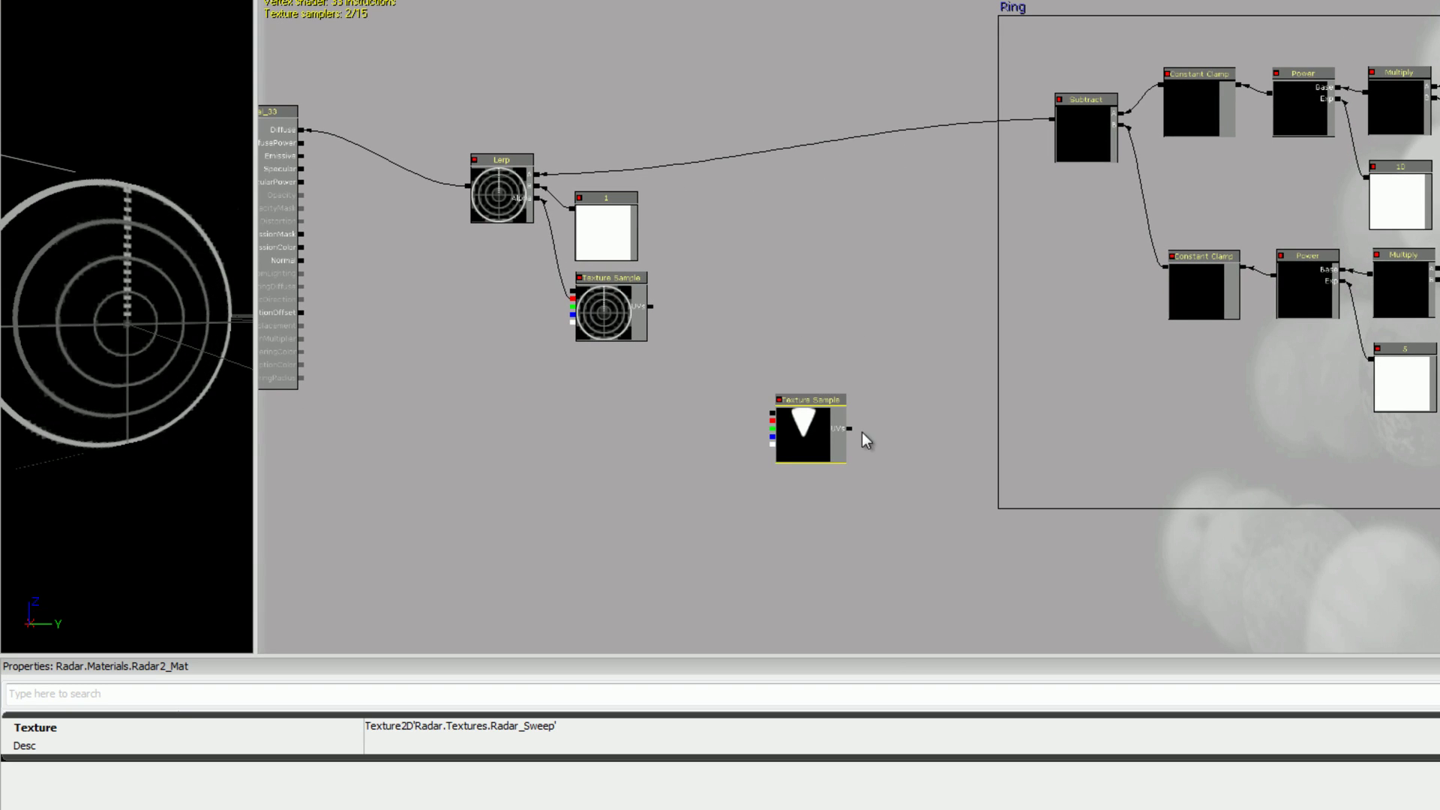
pyautogui.keyDown('ctrl'); pyautogui.moveTo(862, 432); pyautogui.dragTo(1064, 571); pyautogui.keyUp('ctrl')
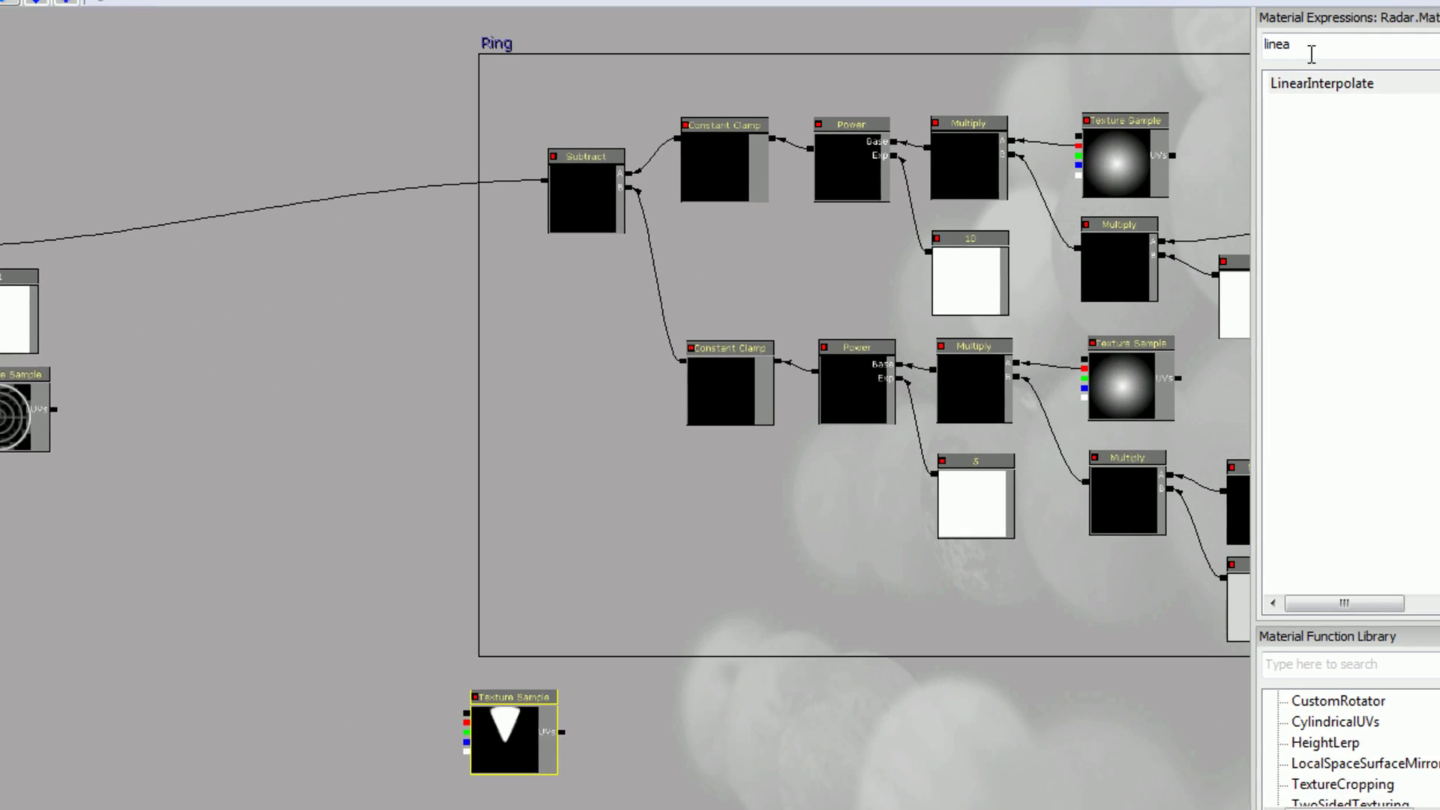
# Add a Rotator expression beside the Radar_Sweep Texture Sample and connect it to the sample's UVs input.
pyautogui.doubleClick(1311, 53)
pyautogui.write('rat')
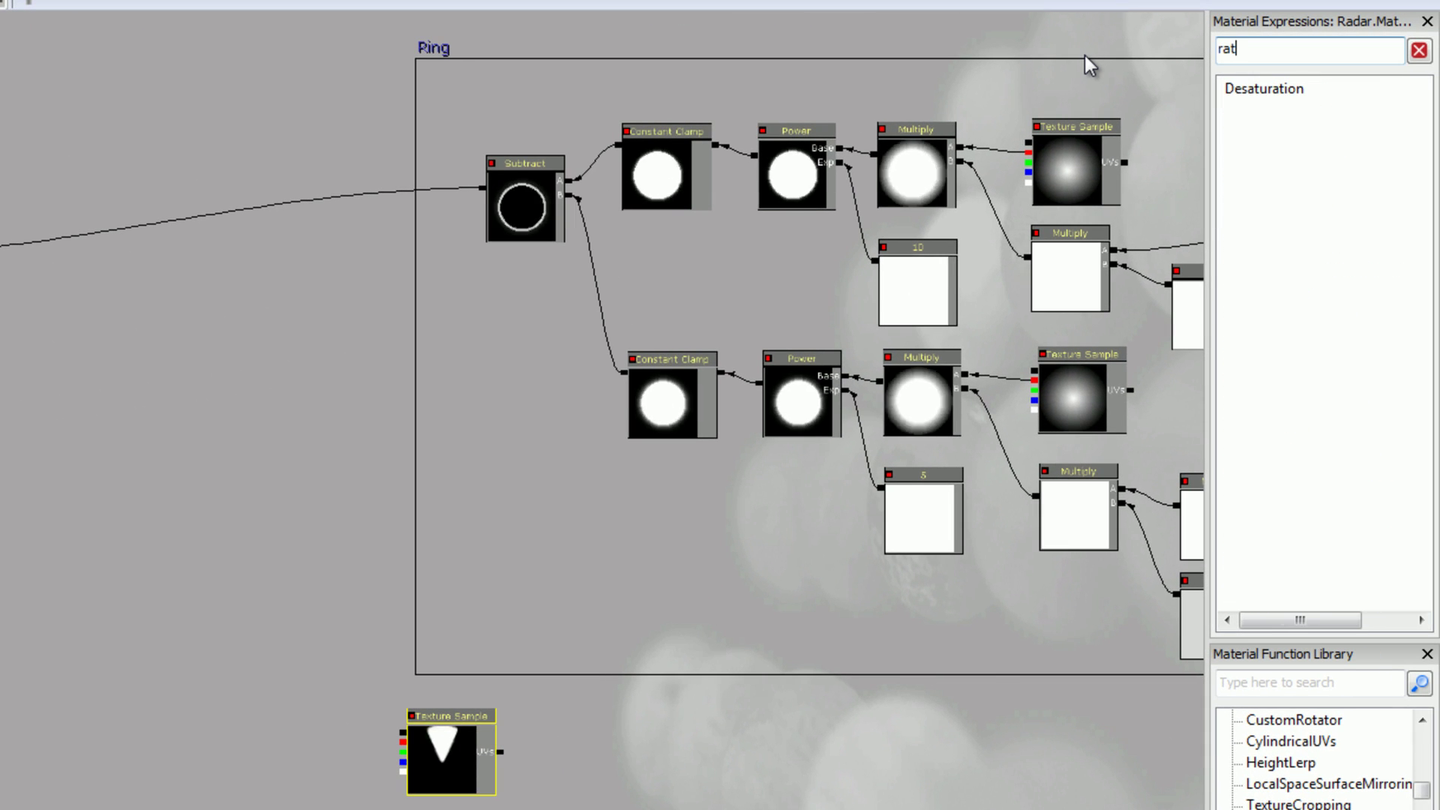
pyautogui.press('BackSpace')
pyautogui.press('BackSpace')
pyautogui.write('otat')
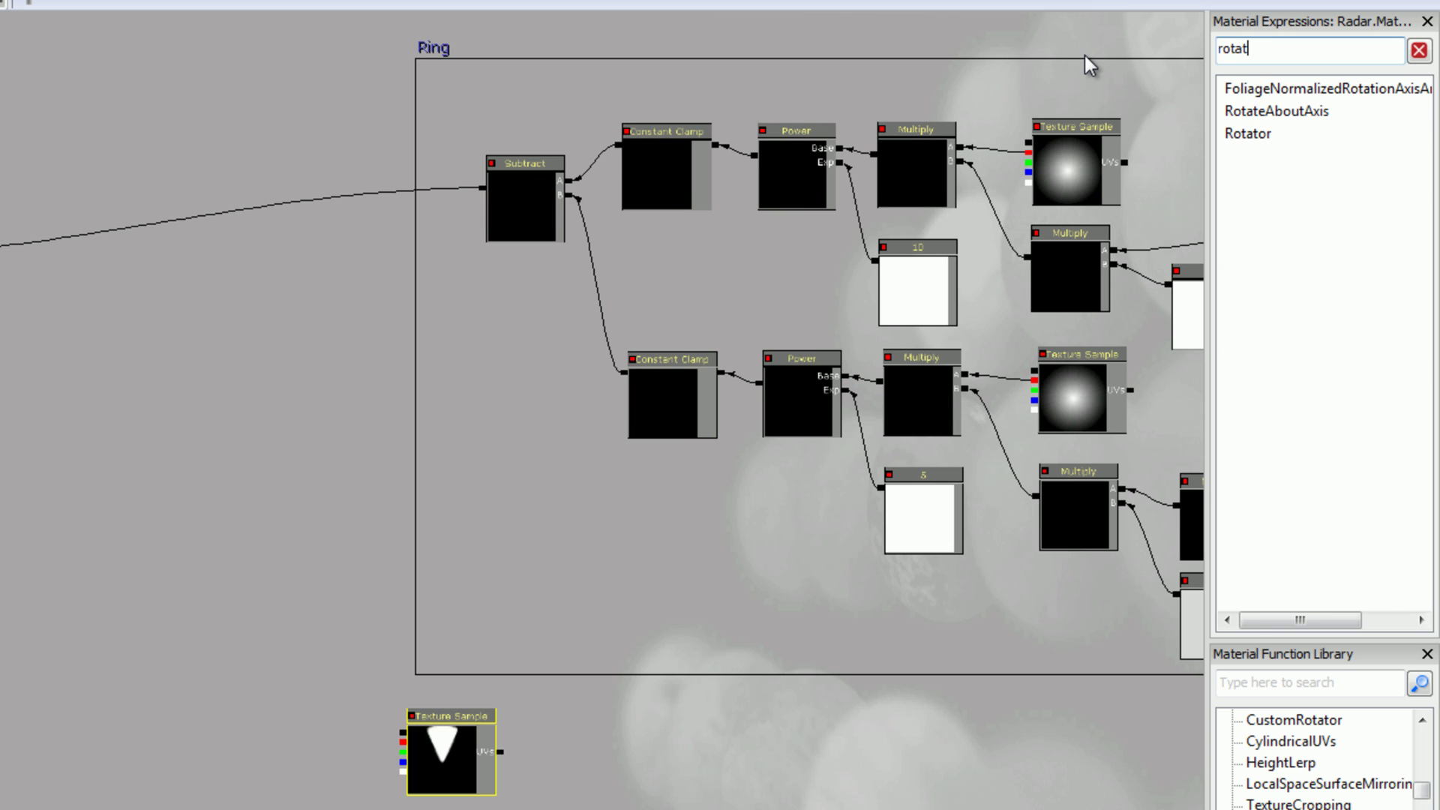
pyautogui.moveTo(1249, 135); pyautogui.dragTo(741, 617)
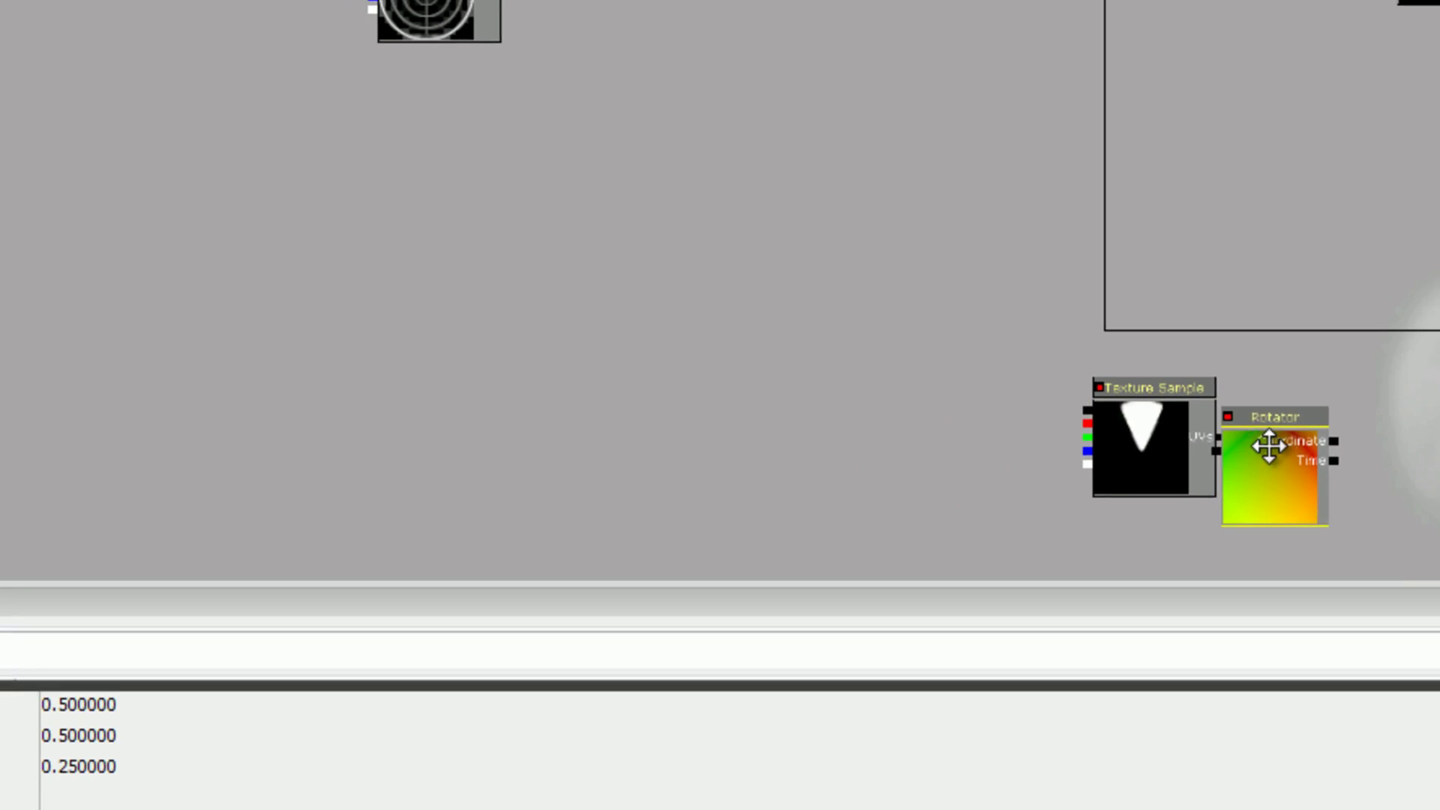
pyautogui.keyDown('ctrl'); pyautogui.moveTo(536, 758); pyautogui.dragTo(504, 749); pyautogui.keyUp('ctrl')
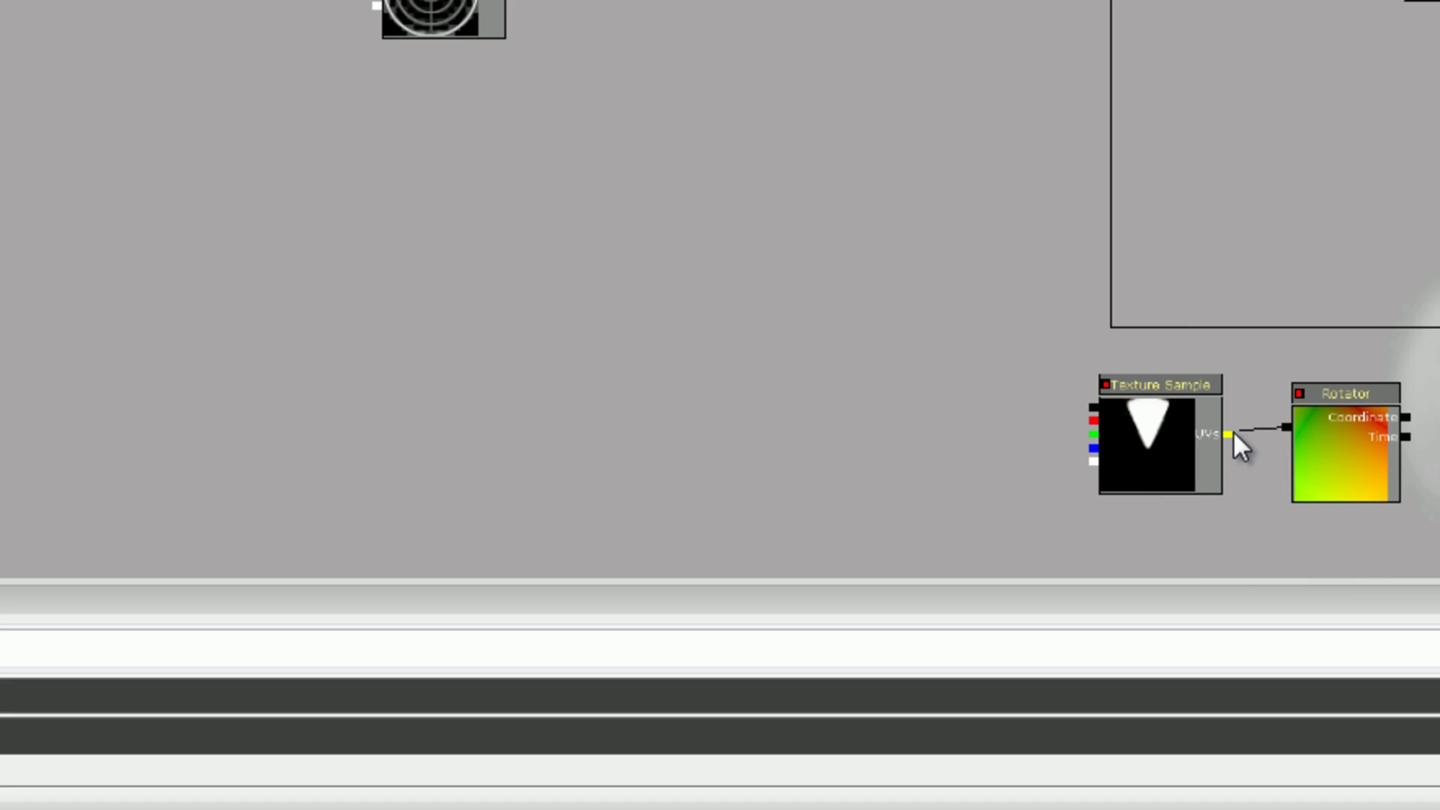
pyautogui.click(1121, 443)
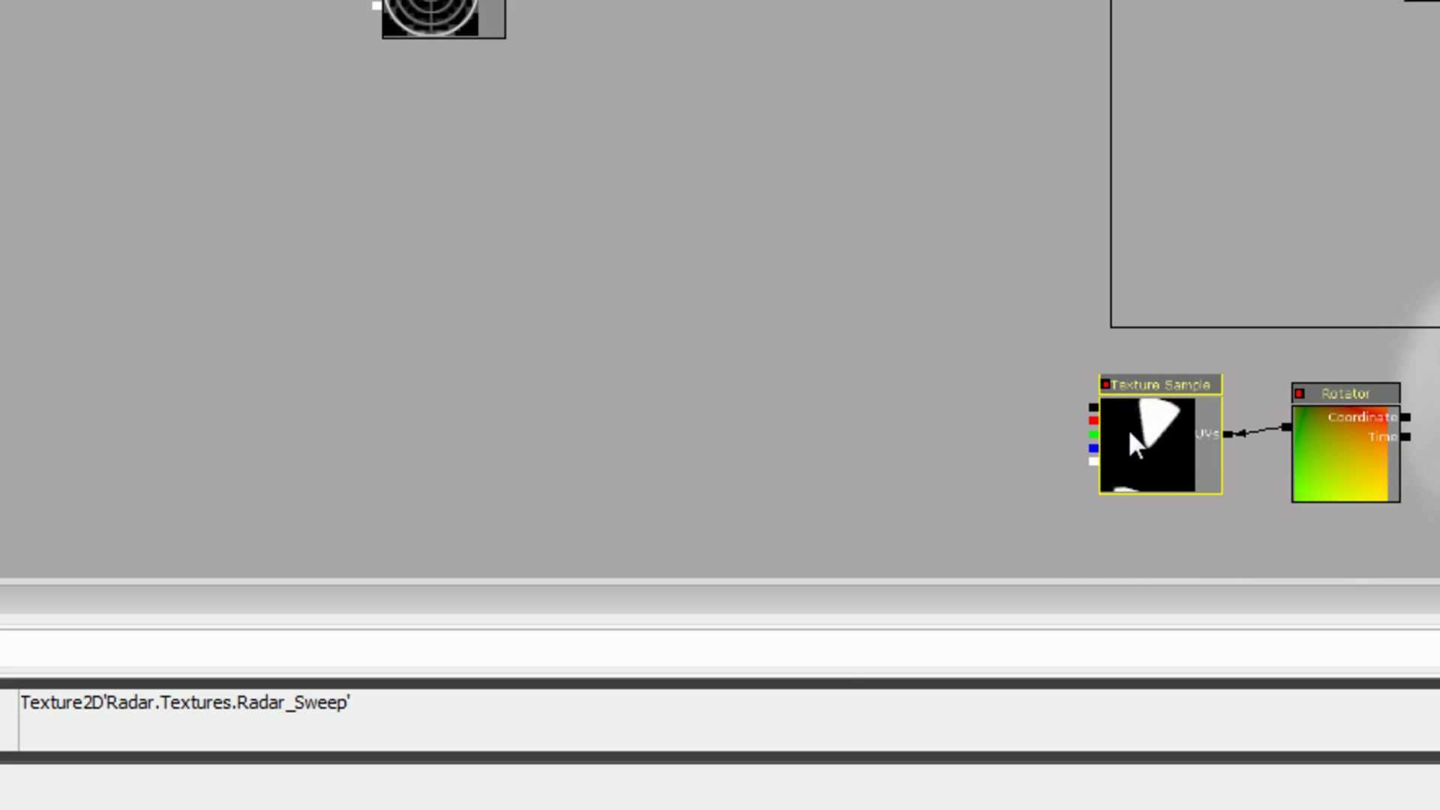
# Set the Speed of the Rotator to -.5.
pyautogui.click(1386, 452)
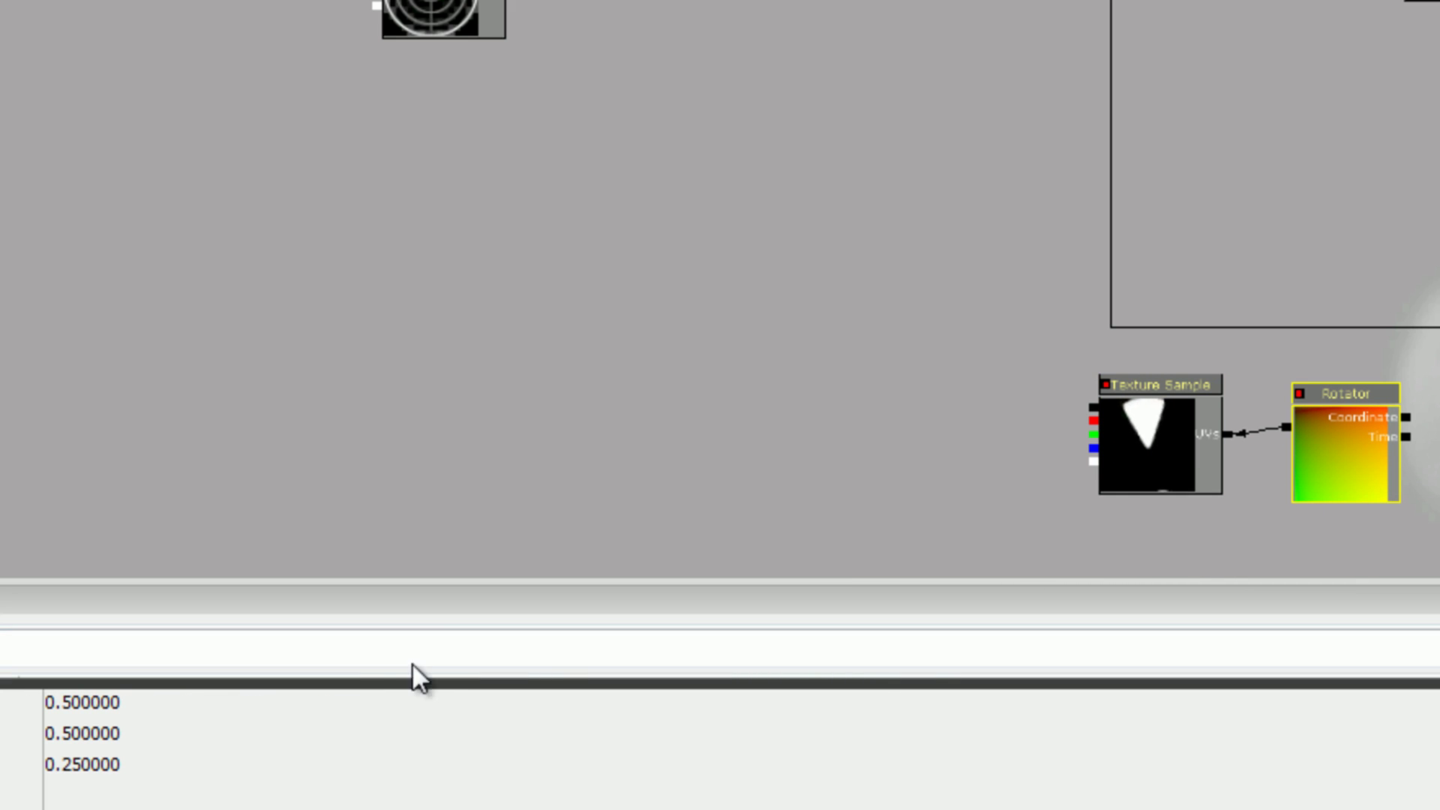
pyautogui.click(317, 763)
pyautogui.write('-.5')
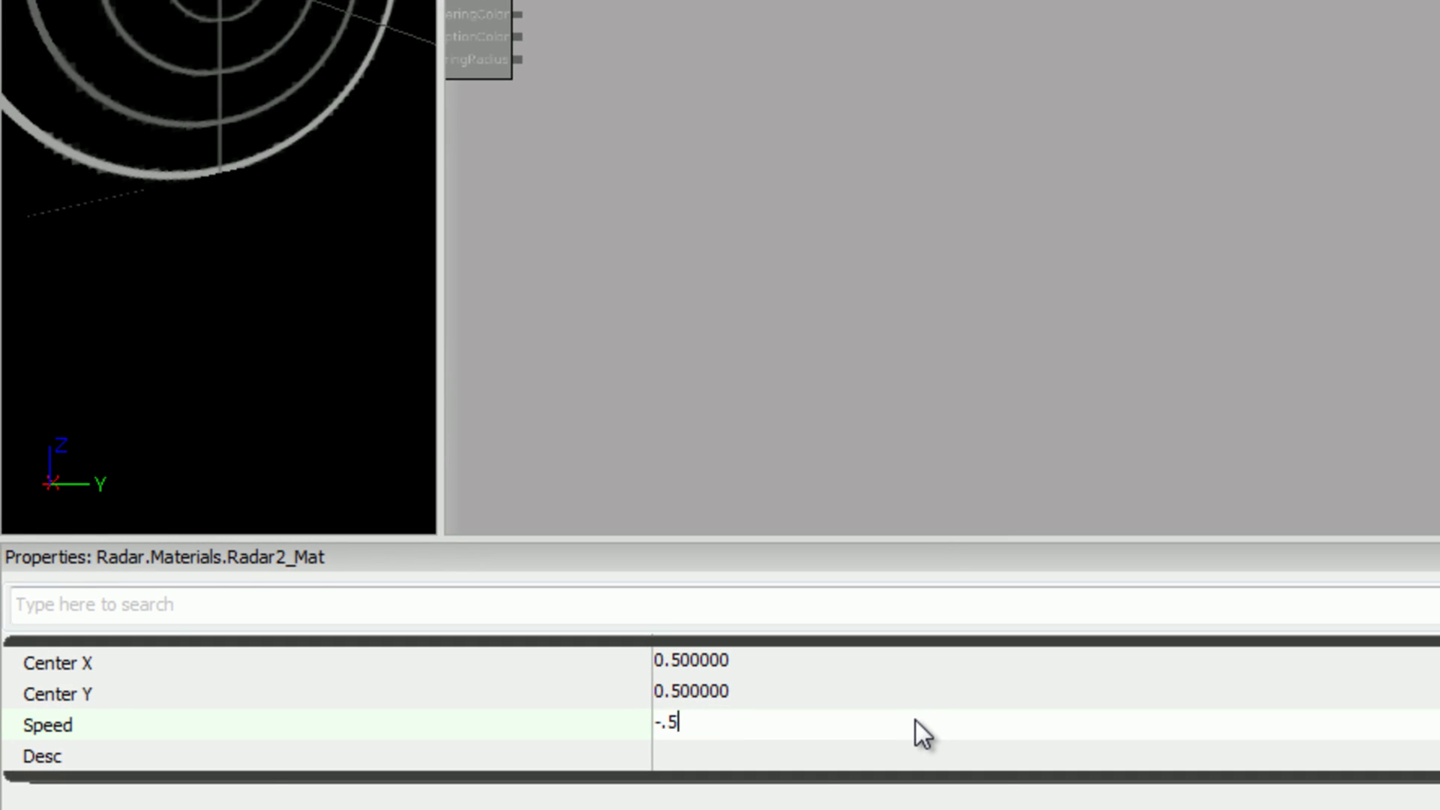
pyautogui.press('Return')
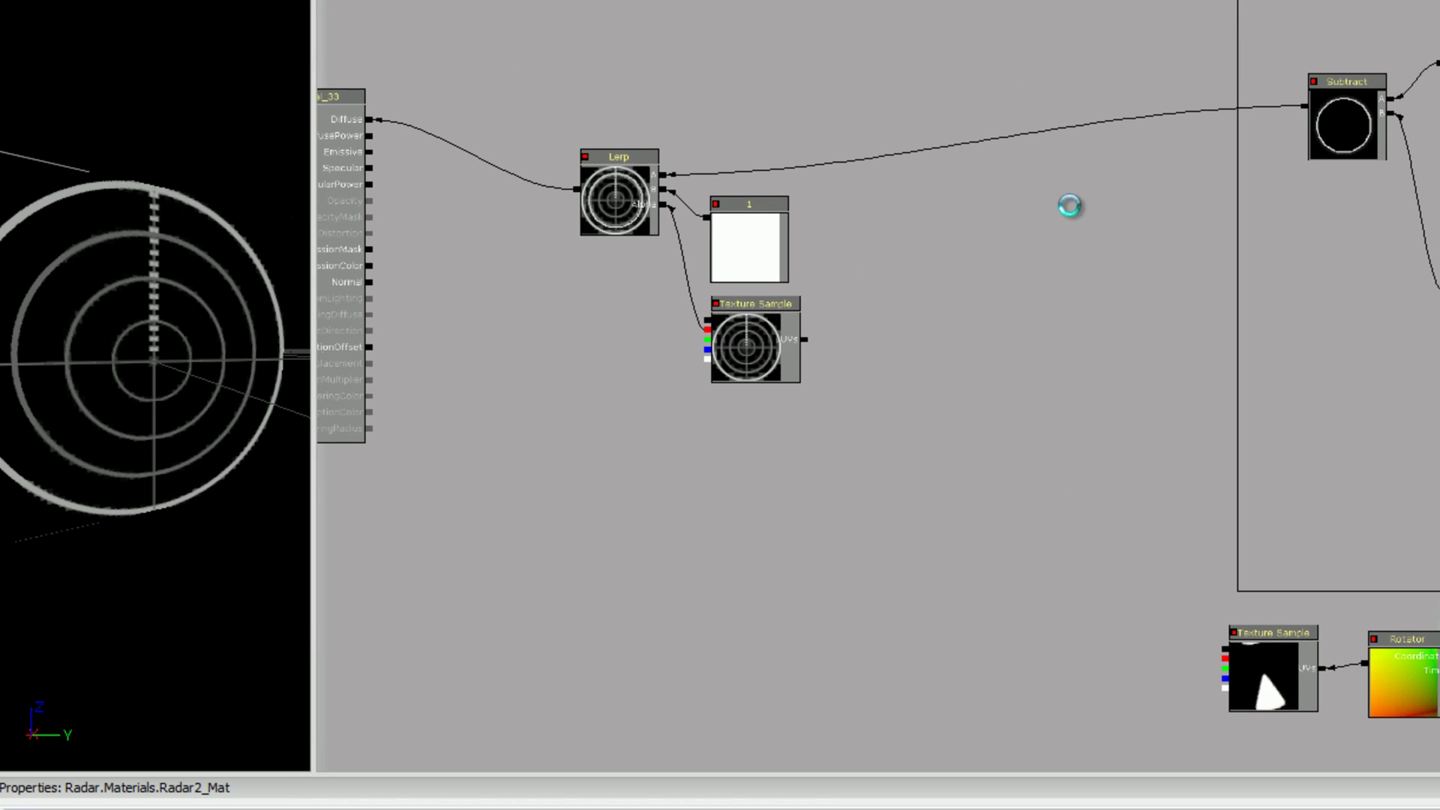
# Combine the ring's Subtract output and Radar_Sweep's red channel in an Add expression, and feed its output into a new Constant Clamp.
pyautogui.moveTo(1304, 107); pyautogui.dragTo(1226, 659)
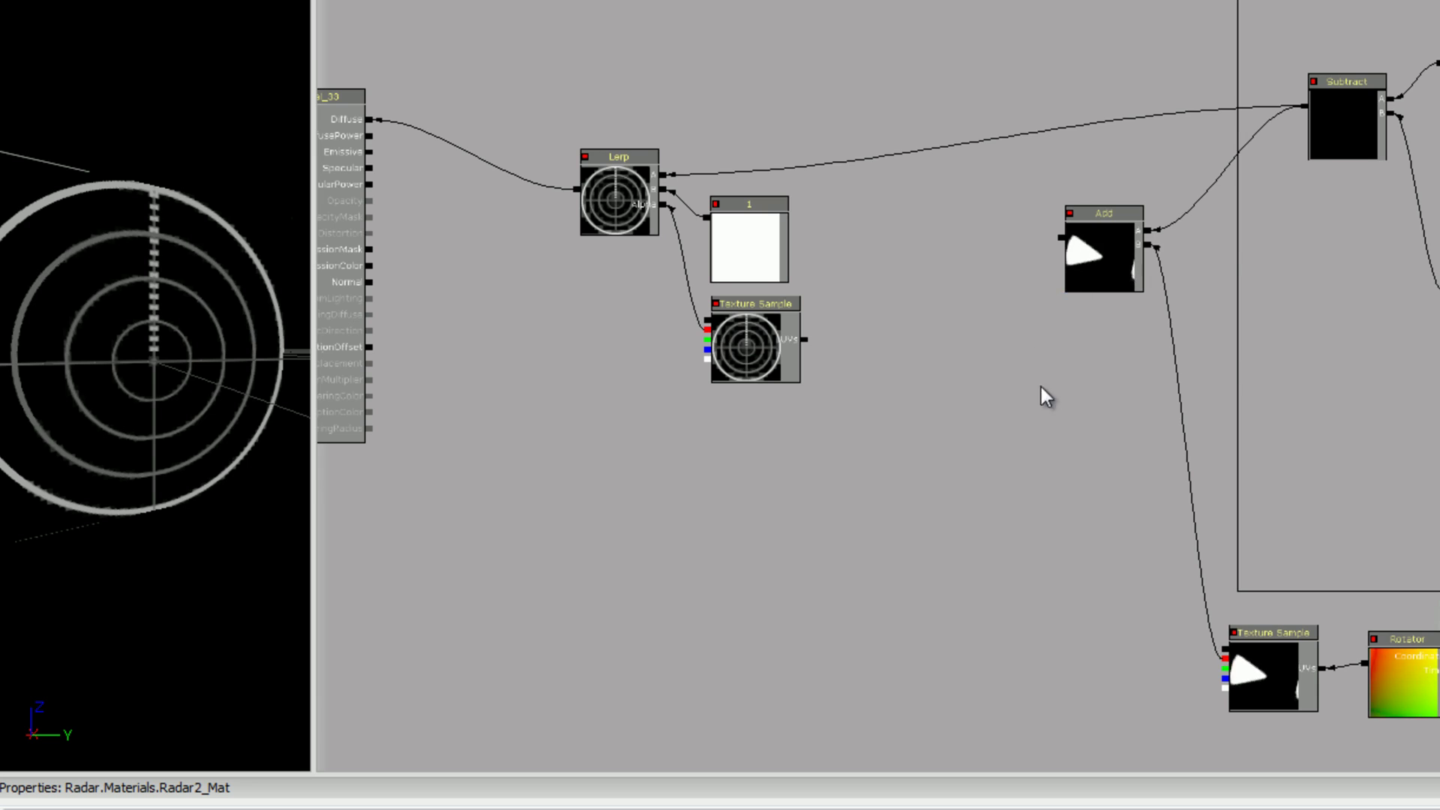
pyautogui.moveTo(1042, 387); pyautogui.dragTo(1137, 440)
pyautogui.click(1195, 319)
pyautogui.scroll(3, 1169, 295)
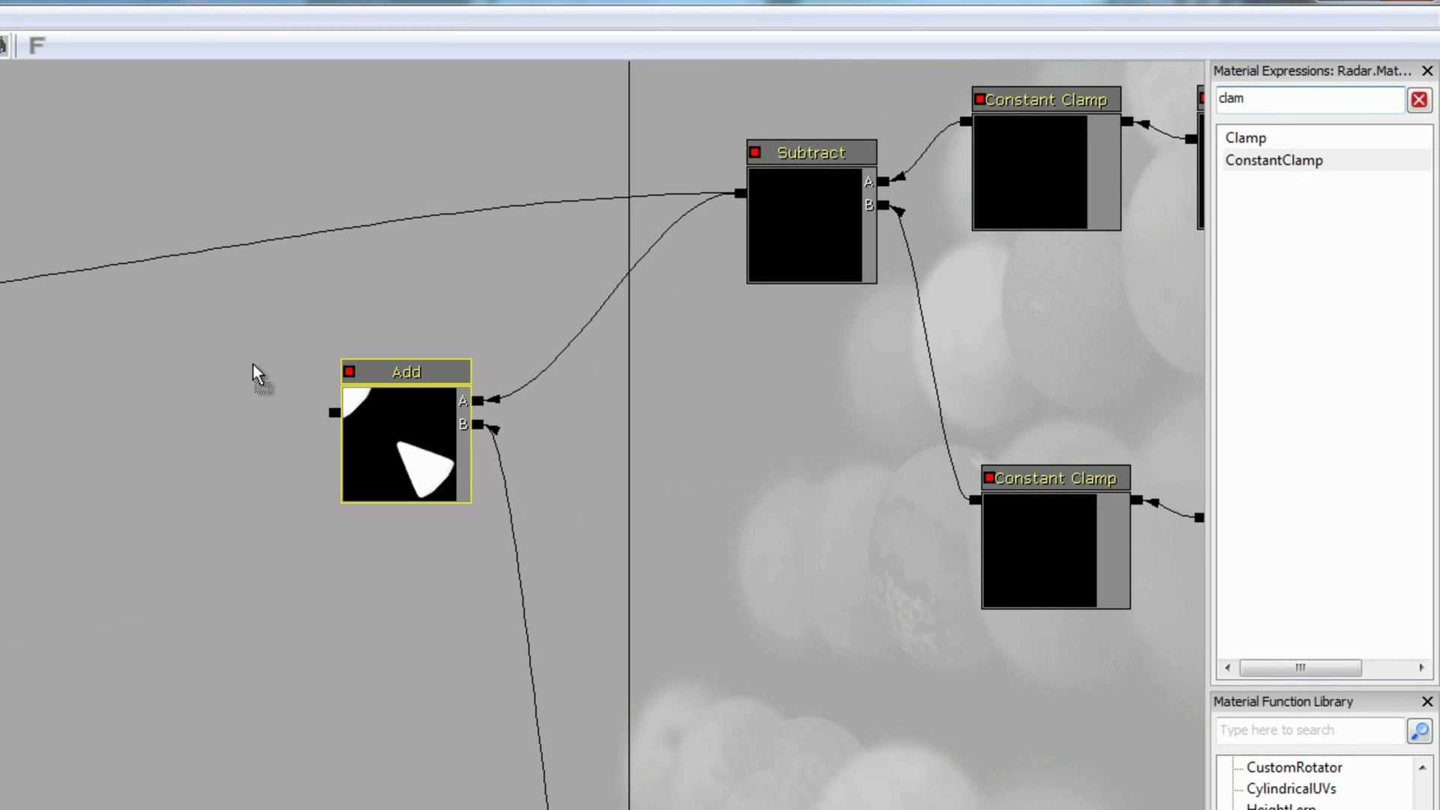
pyautogui.moveTo(277, 448); pyautogui.dragTo(197, 430)
pyautogui.moveTo(329, 414); pyautogui.dragTo(279, 405)
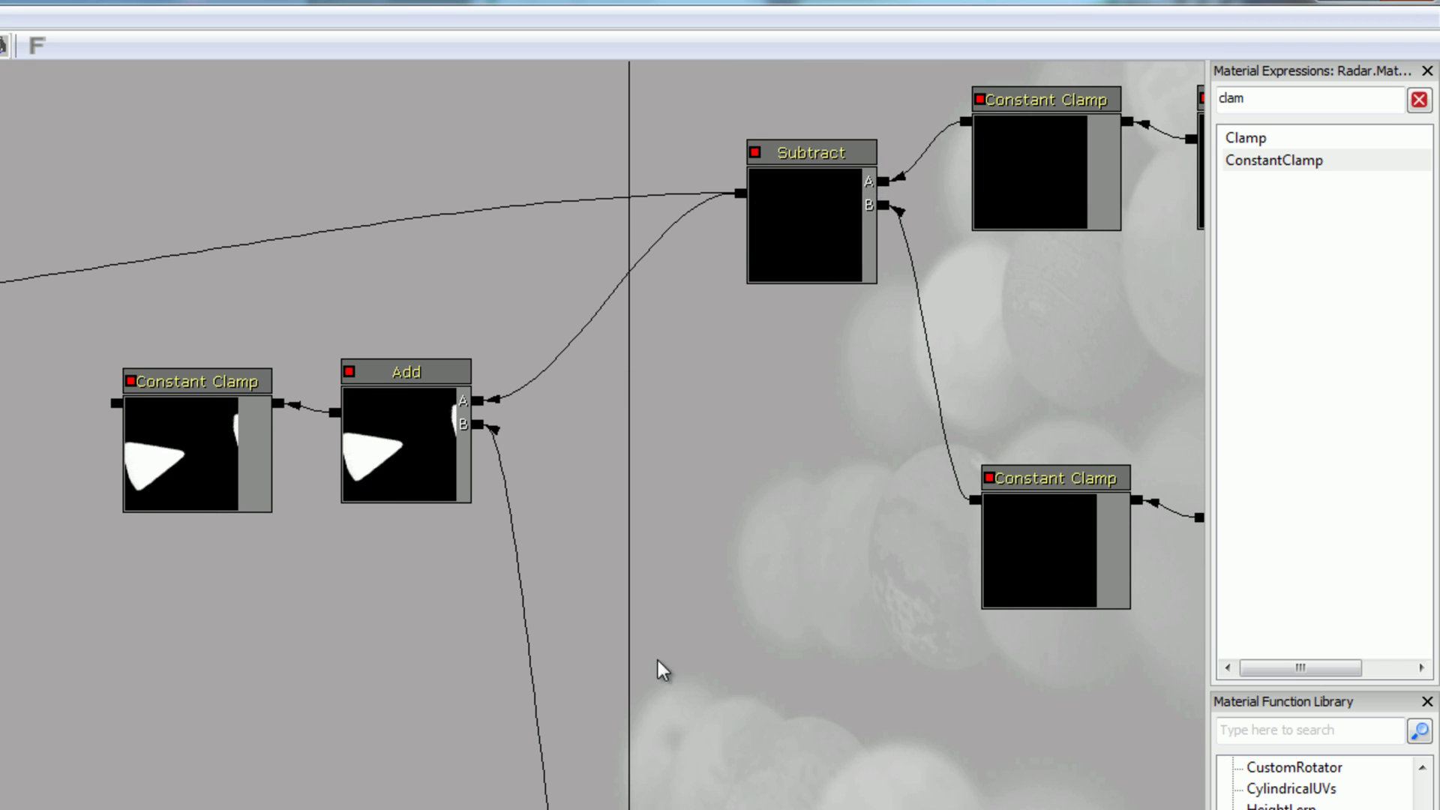
# Reconnect Add's B input to the alpha channel of the Radar_Sweep Texture Sample and check the node previews.
pyautogui.moveTo(579, 750); pyautogui.dragTo(562, 542)
pyautogui.scroll(-3, 561, 541)
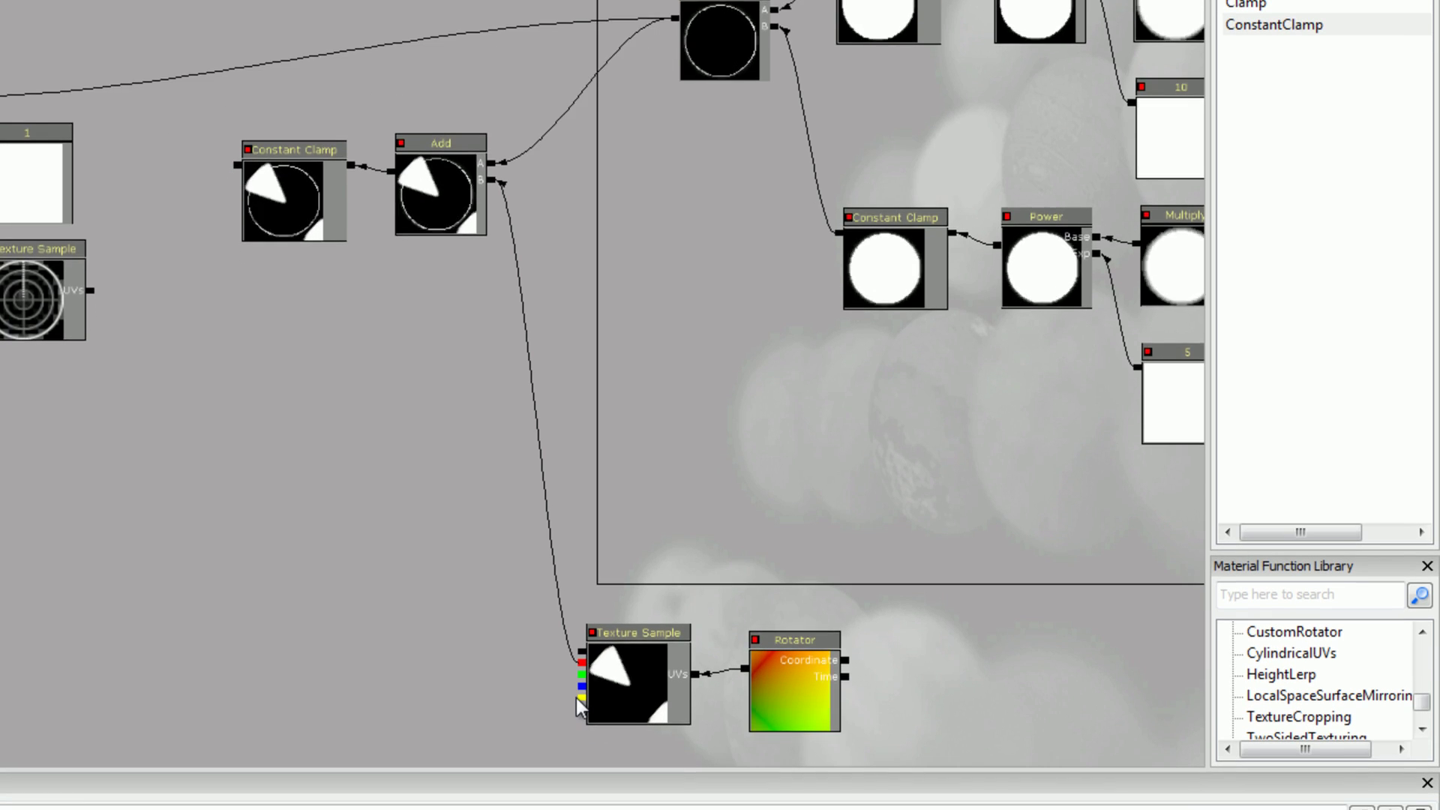
pyautogui.scroll(1, 576, 698)
pyautogui.moveTo(577, 701); pyautogui.dragTo(480, 109)
pyautogui.scroll(1, 492, 123)
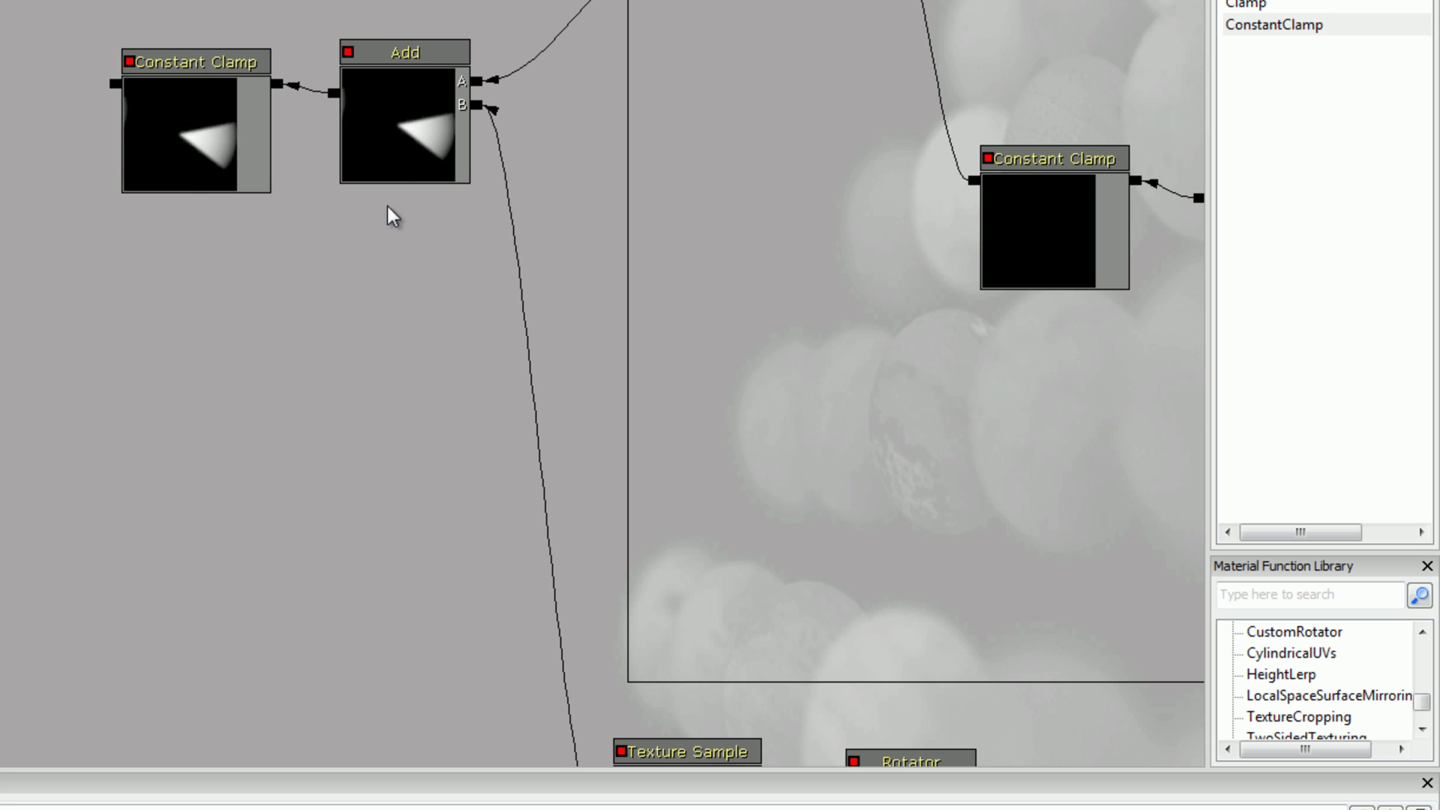
pyautogui.moveTo(390, 214); pyautogui.dragTo(537, 437)
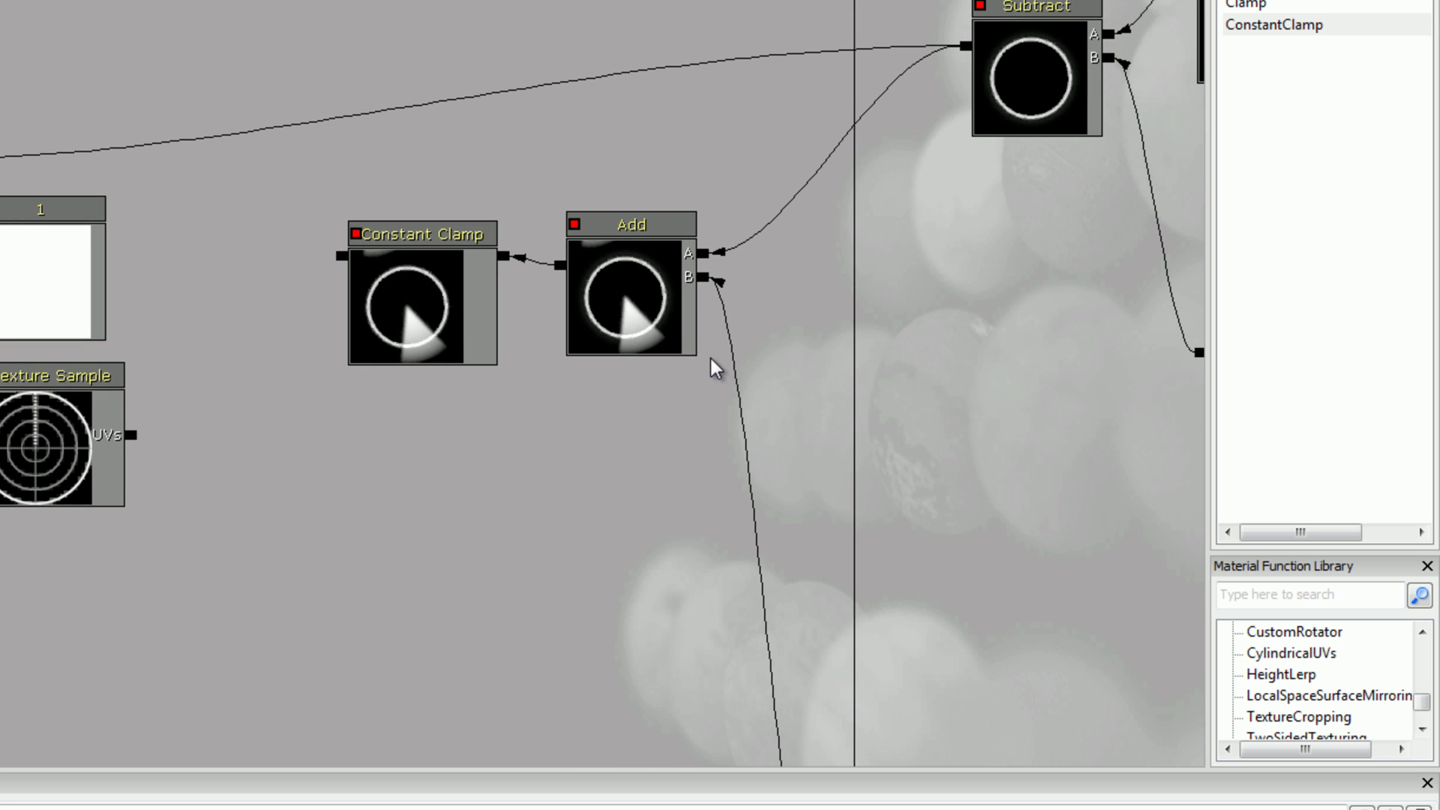
# Move the Add and Constant Clamp nodes toward the Ring group, and shift the constant 1 and Radar_Base Texture Sample away from them.
pyautogui.click(411, 294)
pyautogui.moveTo(300, 455); pyautogui.dragTo(315, 522)
pyautogui.scroll(-2, 529, 423)
pyautogui.moveTo(570, 506); pyautogui.dragTo(474, 468)
pyautogui.keyDown('ctrl'); pyautogui.moveTo(542, 323); pyautogui.dragTo(606, 345); pyautogui.keyUp('ctrl')
pyautogui.click(554, 219)
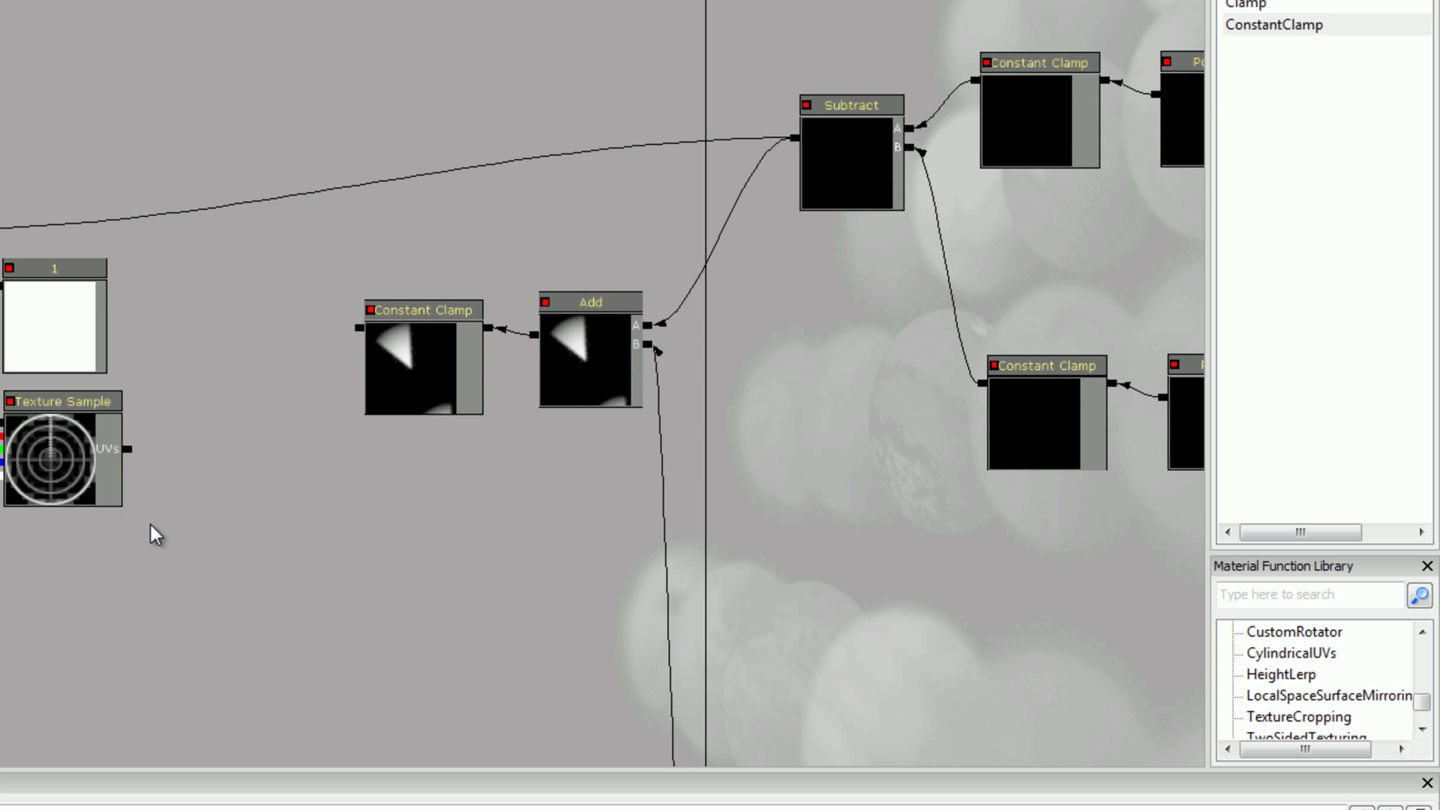
pyautogui.keyDown('ctrl'); pyautogui.moveTo(68, 450); pyautogui.dragTo(4, 430); pyautogui.keyUp('ctrl')
# Add a LinearInterpolate expression beside the Constant Clamp that follows Add, and connect the clamp's output to its Alpha input.
pyautogui.moveTo(1267, 41); pyautogui.dragTo(1059, 42)
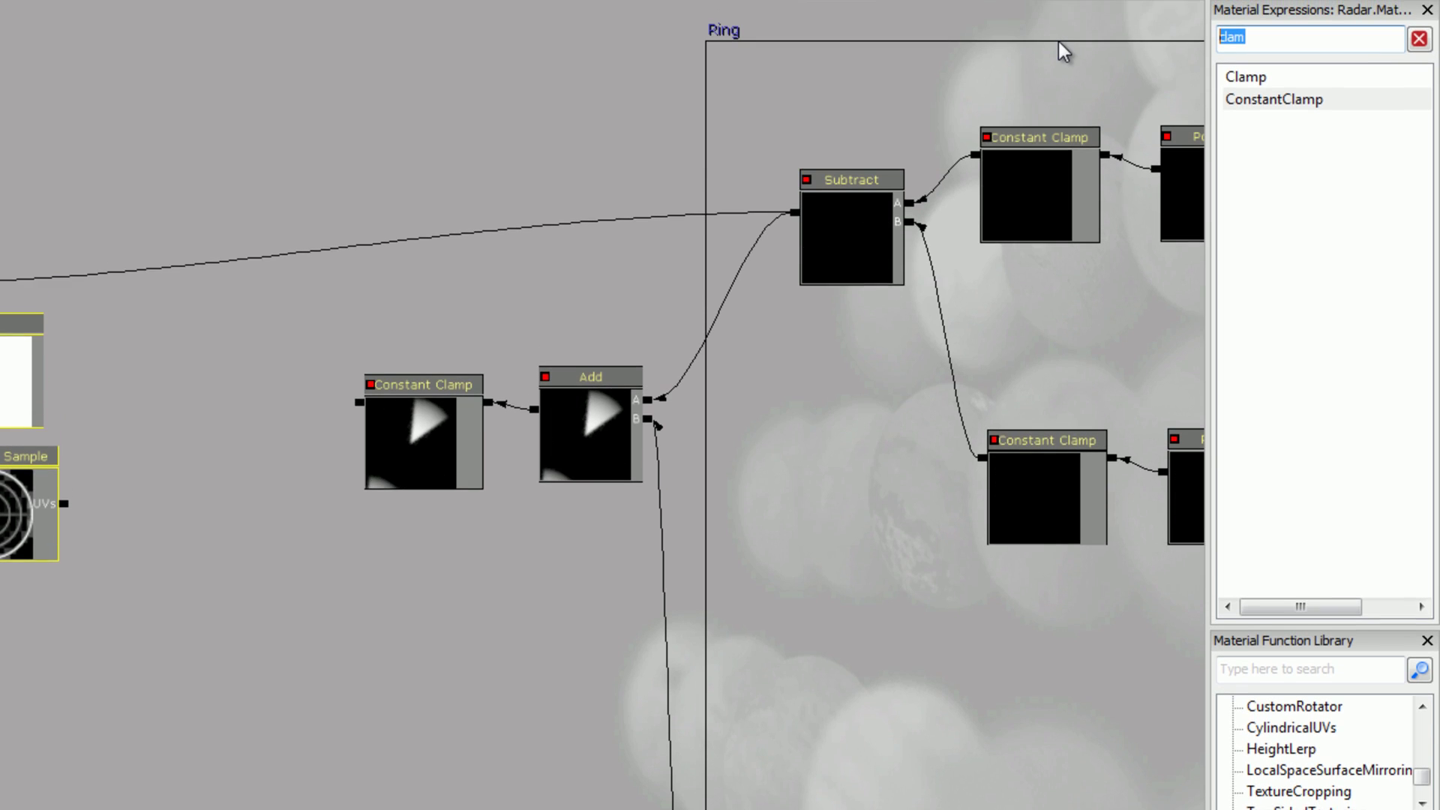
pyautogui.write('linear')
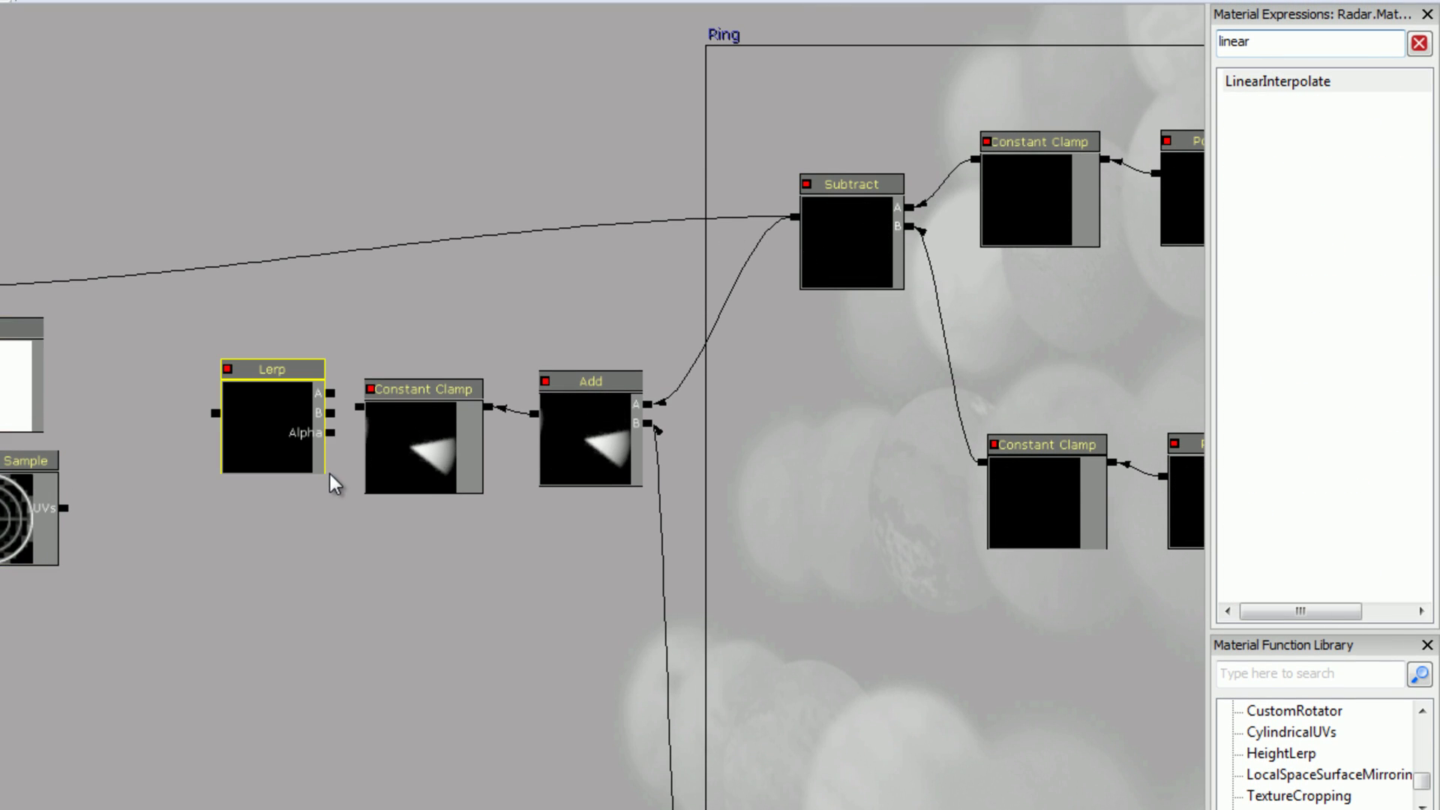
pyautogui.scroll(2, 330, 474)
pyautogui.moveTo(285, 471); pyautogui.dragTo(375, 439)
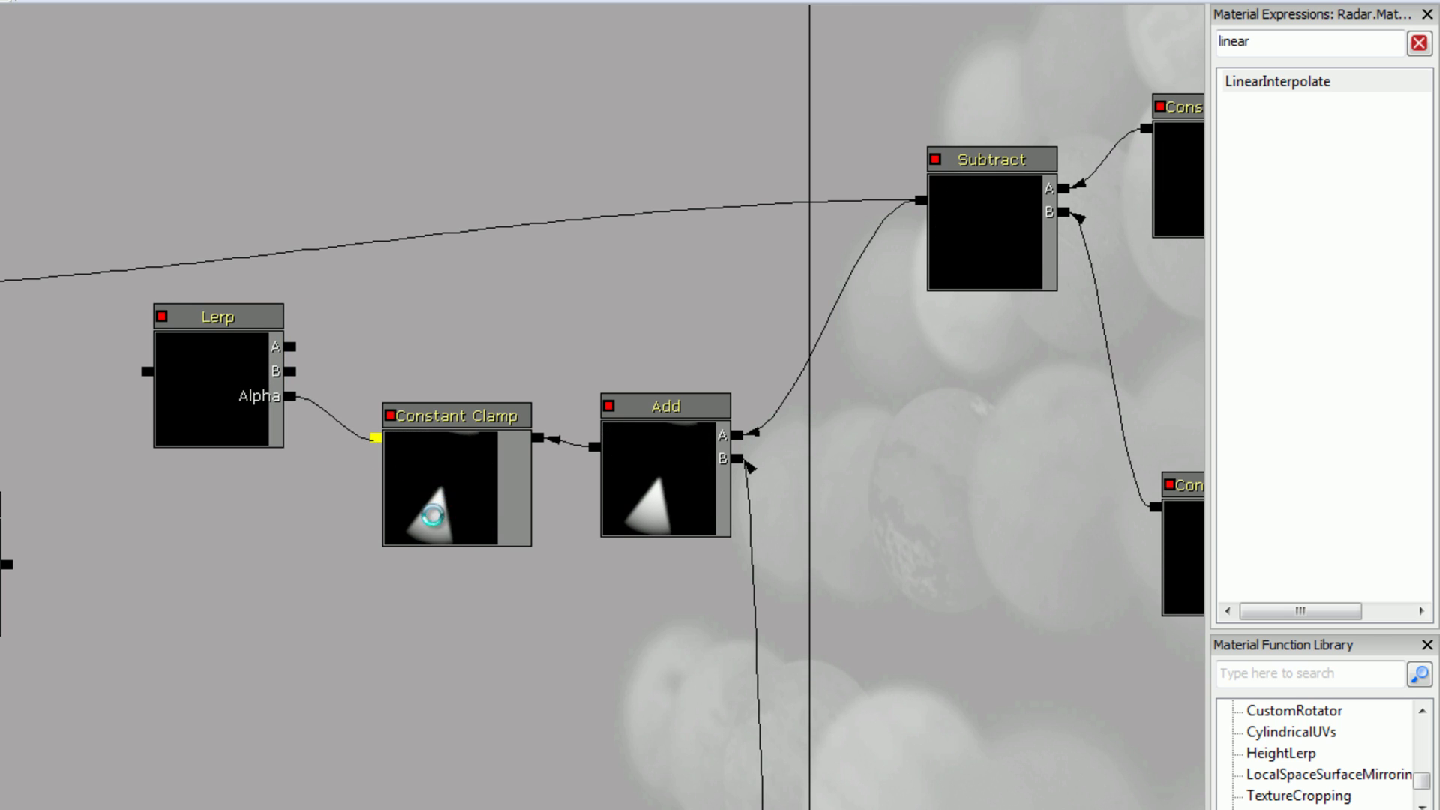
pyautogui.moveTo(412, 281); pyautogui.dragTo(425, 312)
pyautogui.moveTo(242, 412); pyautogui.dragTo(239, 390)
pyautogui.keyDown('ctrl'); pyautogui.moveTo(245, 433); pyautogui.dragTo(245, 388); pyautogui.keyUp('ctrl')
pyautogui.moveTo(449, 336); pyautogui.dragTo(452, 417)
pyautogui.click(479, 317)
pyautogui.click(421, 295)
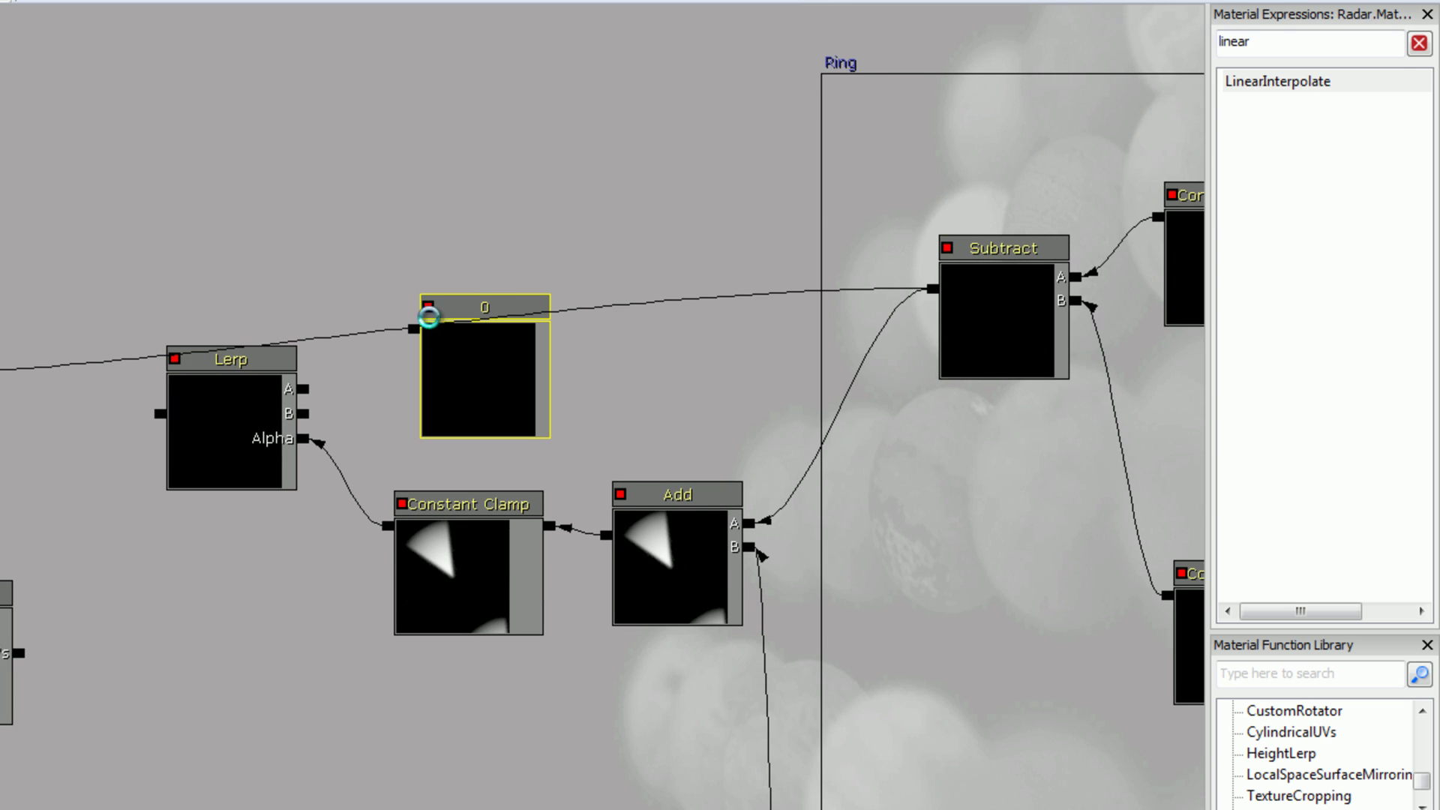
pyautogui.press('Delete')
# Add two Constant3Vector expressions beside the new Lerp, connecting the upper one to its A input and the lower one to B.
pyautogui.moveTo(419, 349); pyautogui.dragTo(416, 317)
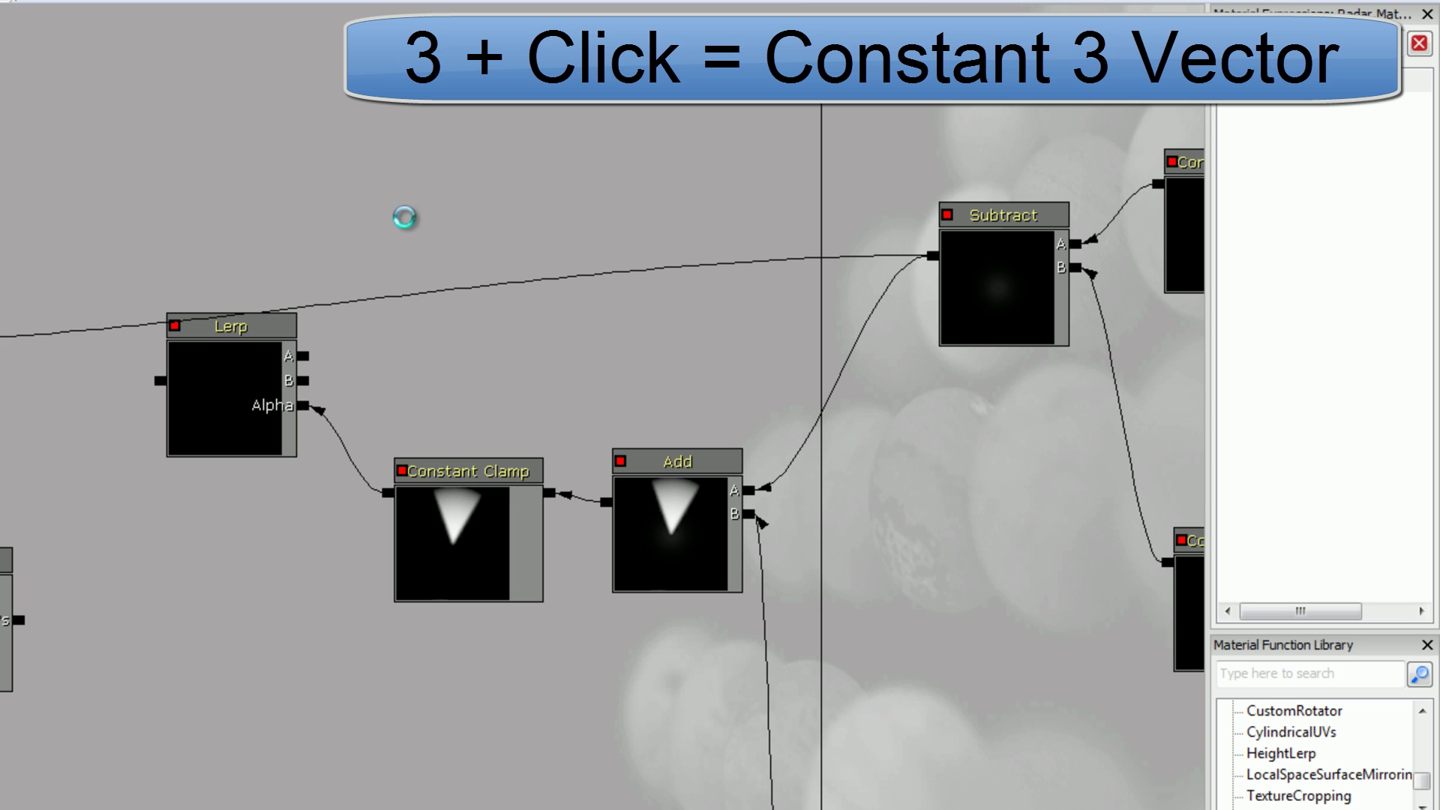
pyautogui.keyDown('ctrl'); pyautogui.moveTo(453, 250); pyautogui.dragTo(429, 195); pyautogui.keyUp('ctrl')
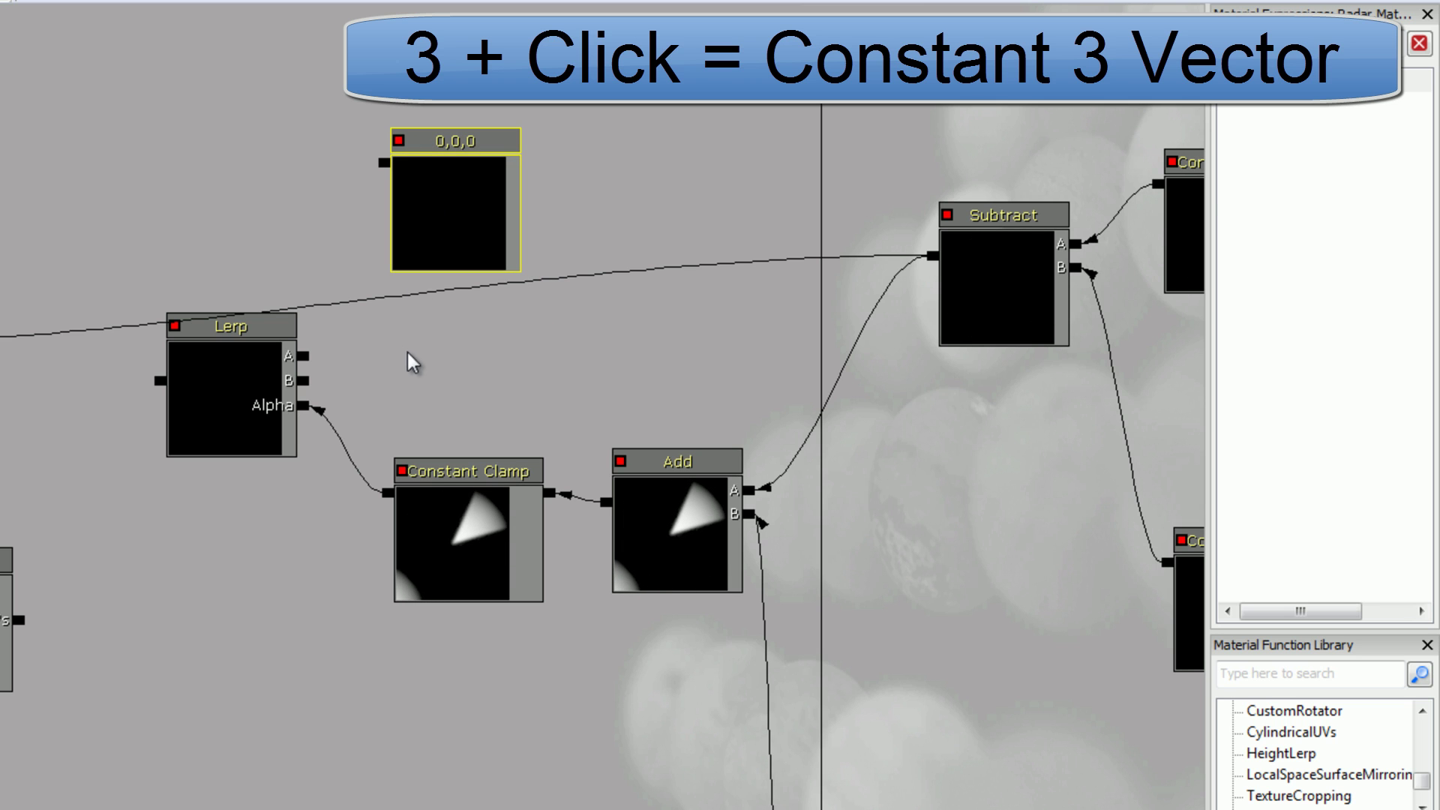
pyautogui.moveTo(466, 427); pyautogui.dragTo(460, 380)
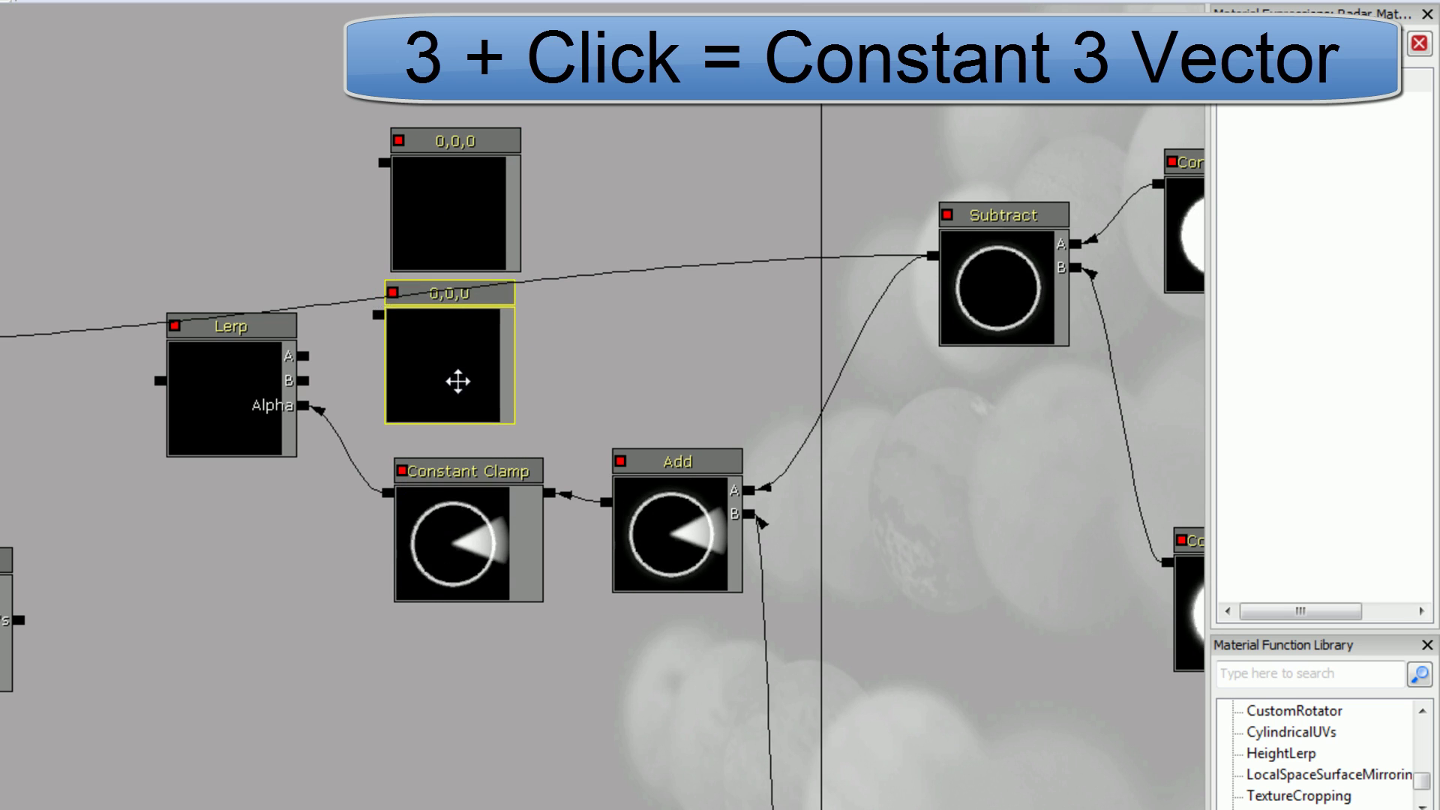
pyautogui.click(363, 359)
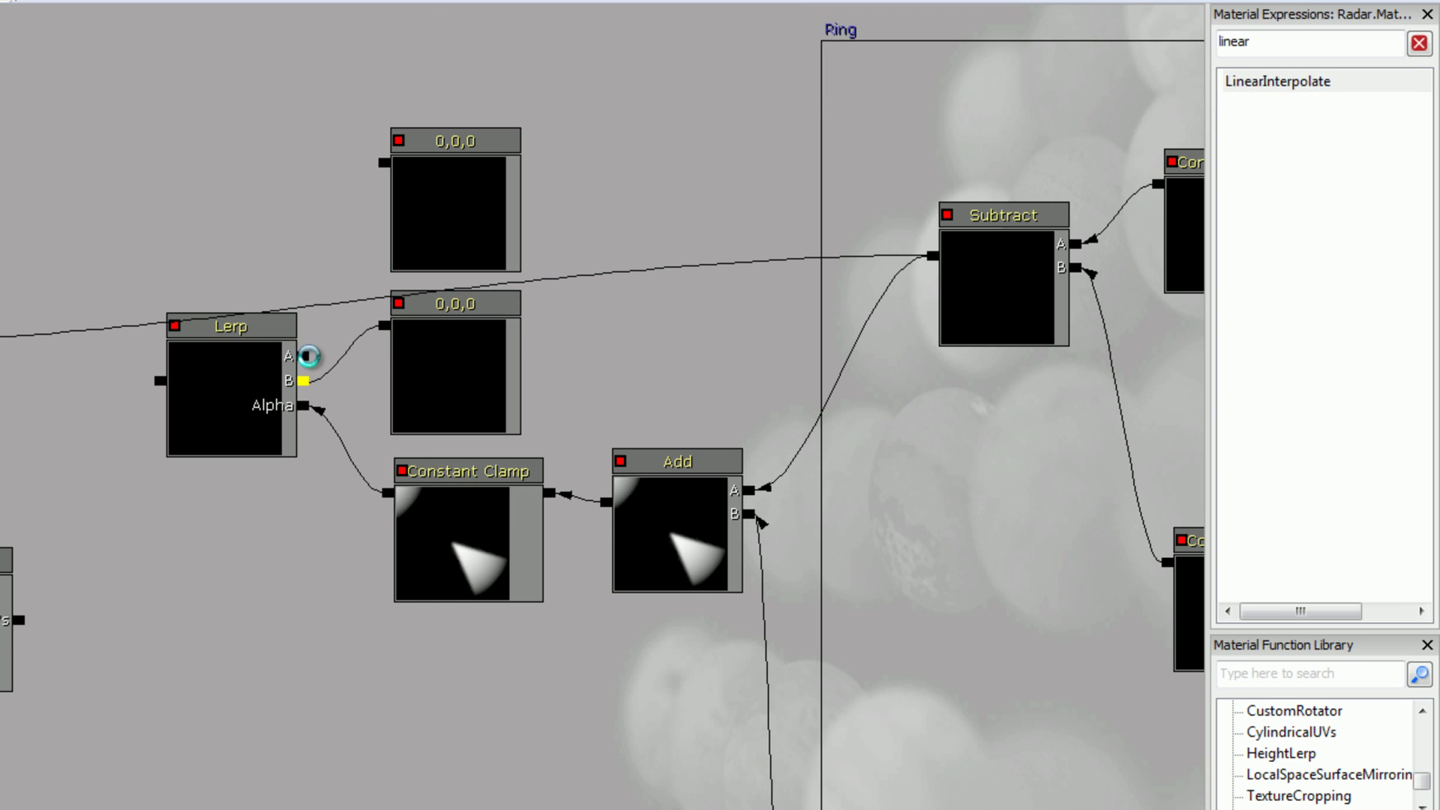
pyautogui.moveTo(306, 357); pyautogui.dragTo(382, 163)
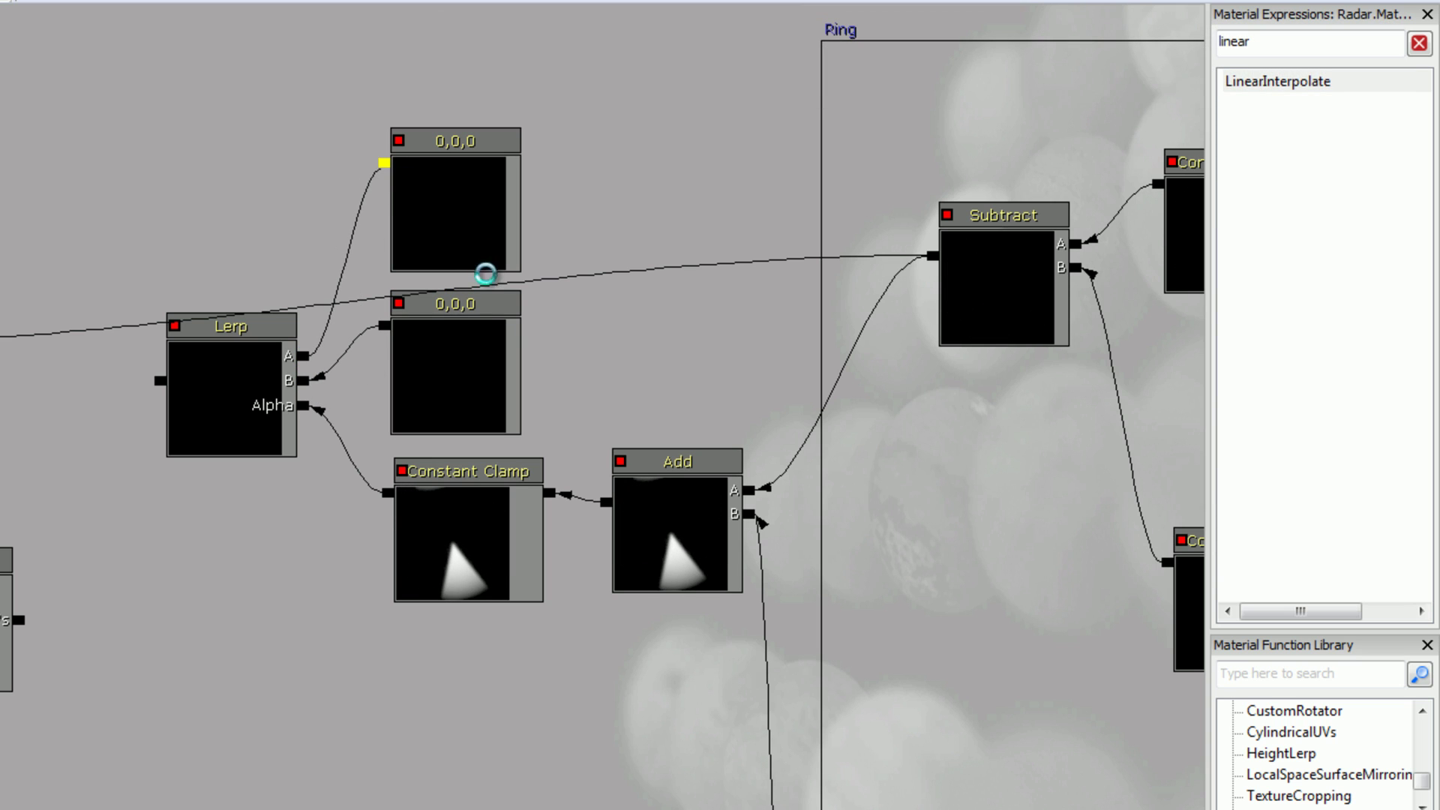
# Set the B vector to 0,1,0 and the A vector to 0,0.1,0, and connect their Lerp's output to A of the Radar_Base Lerp.
pyautogui.click(435, 393)
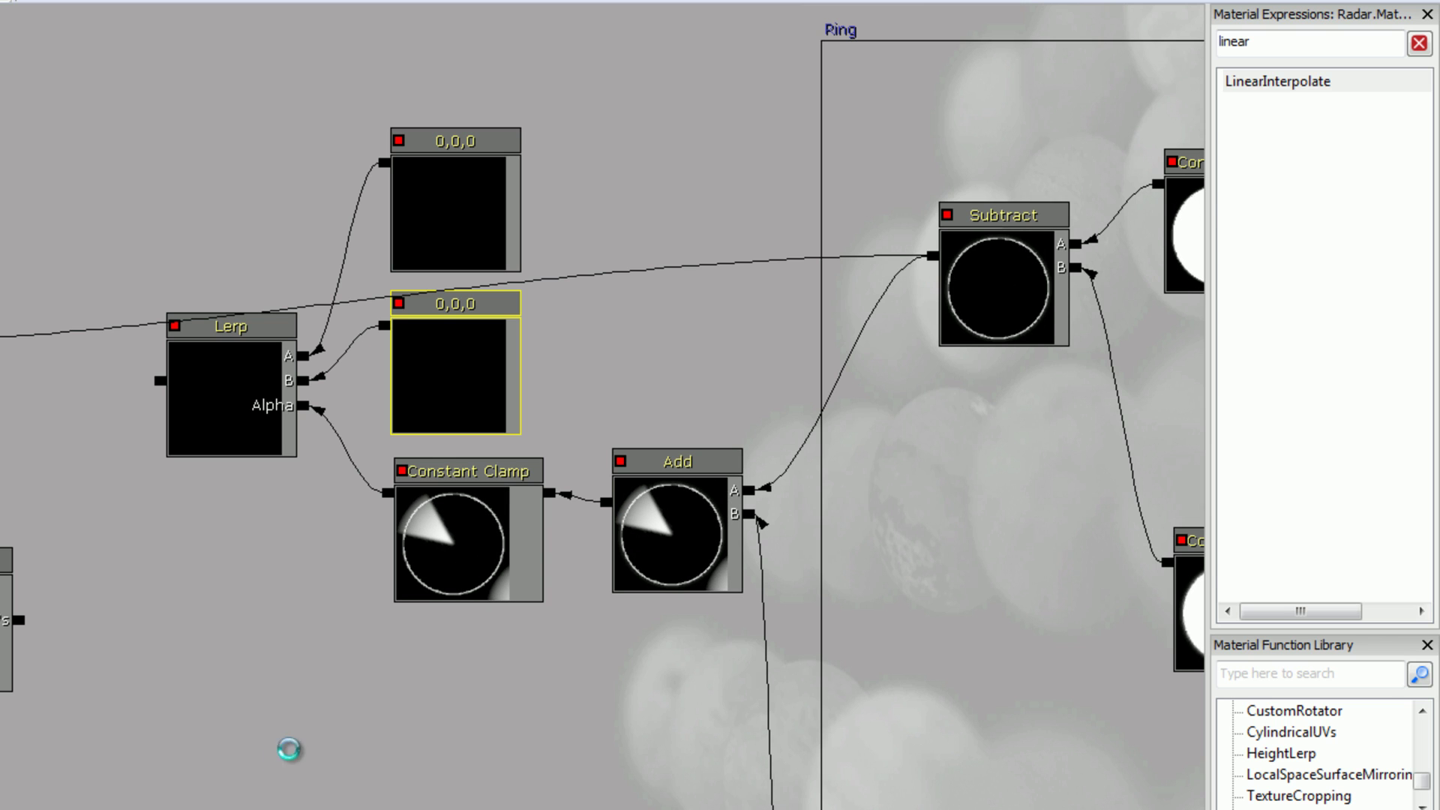
pyautogui.click(428, 225)
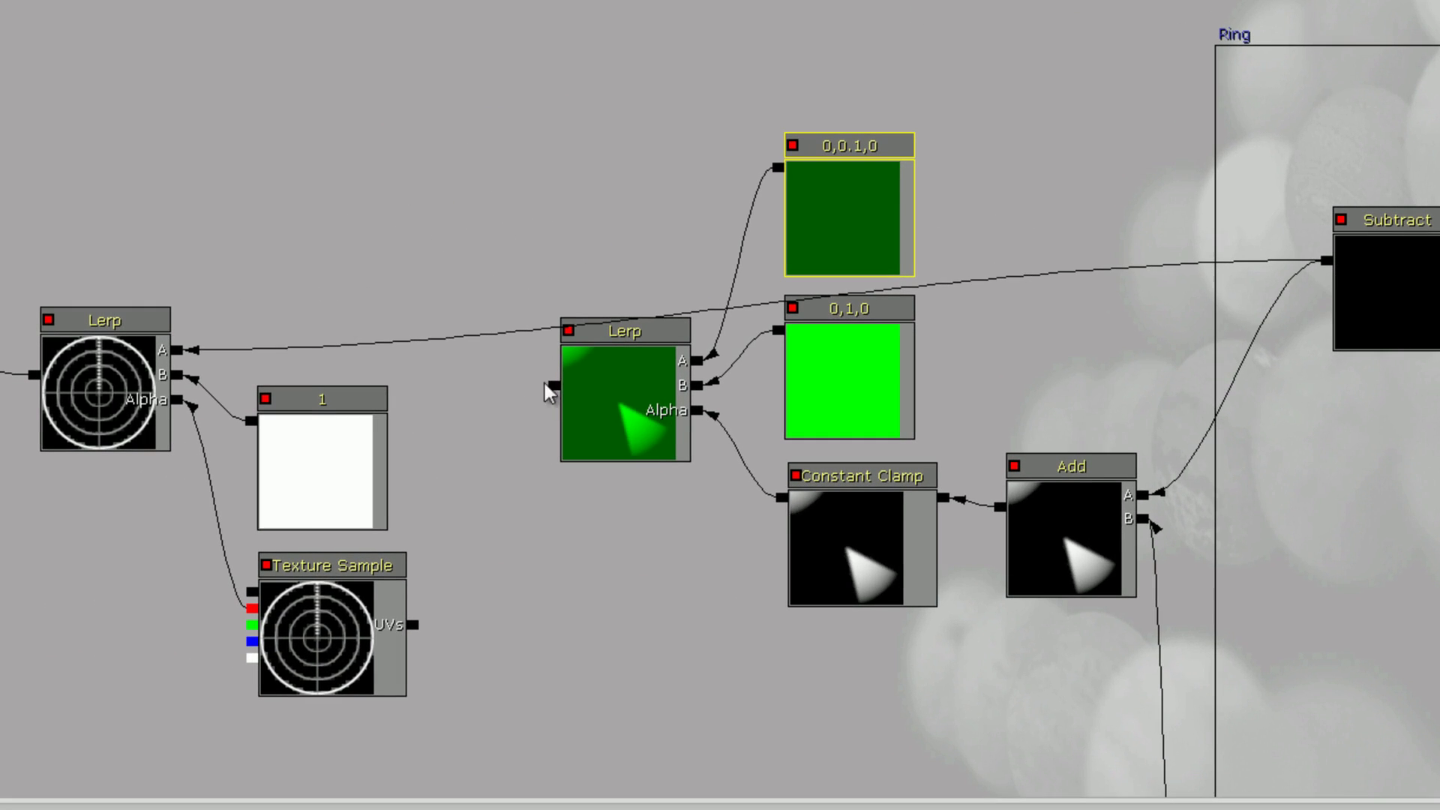
pyautogui.moveTo(255, 349); pyautogui.dragTo(180, 353)
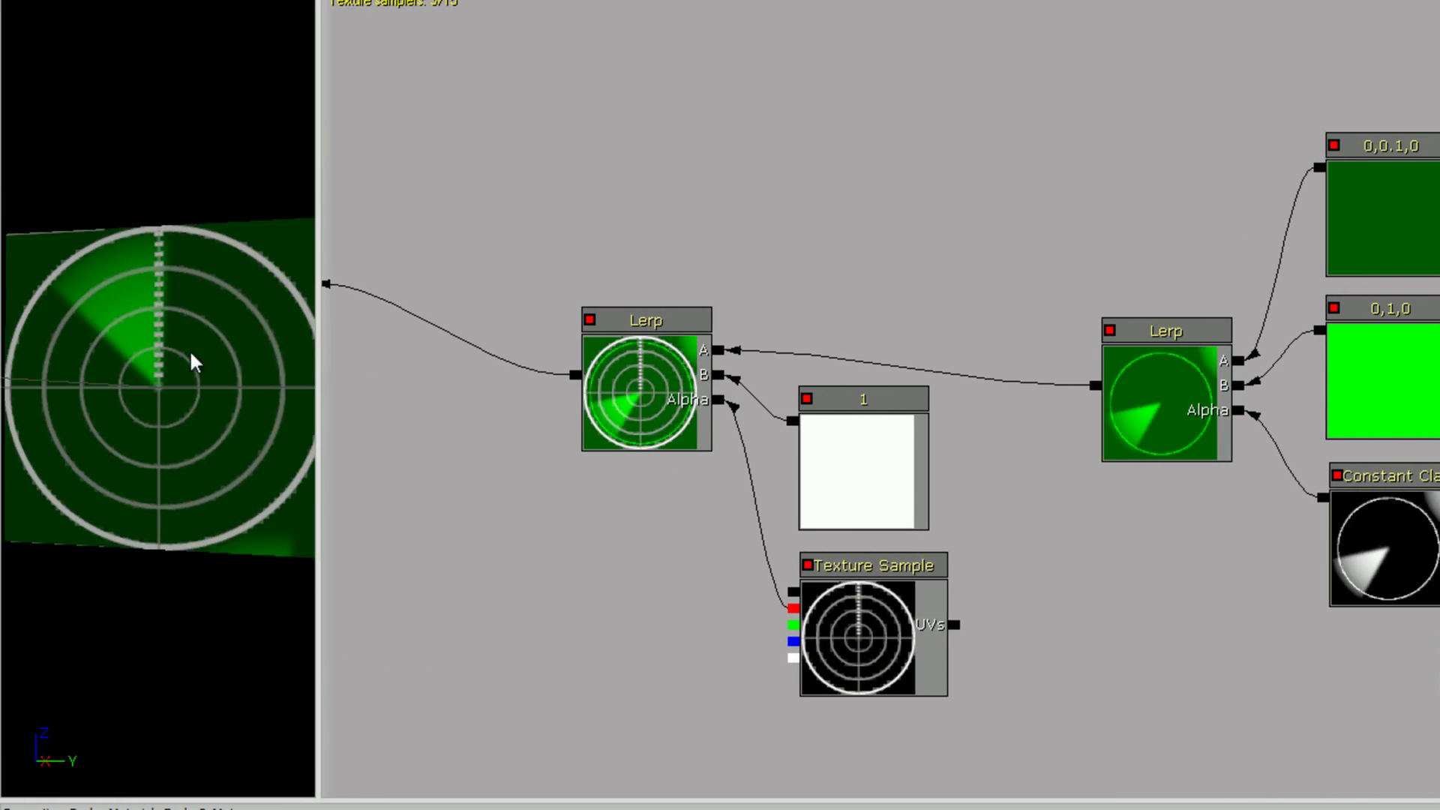
# Add a Texture Sample using the Radar_Mask texture and place it above the Lerp that feeds Diffuse.
pyautogui.moveTo(236, 324); pyautogui.dragTo(61, 254)
pyautogui.moveTo(832, 281); pyautogui.dragTo(1105, 271)
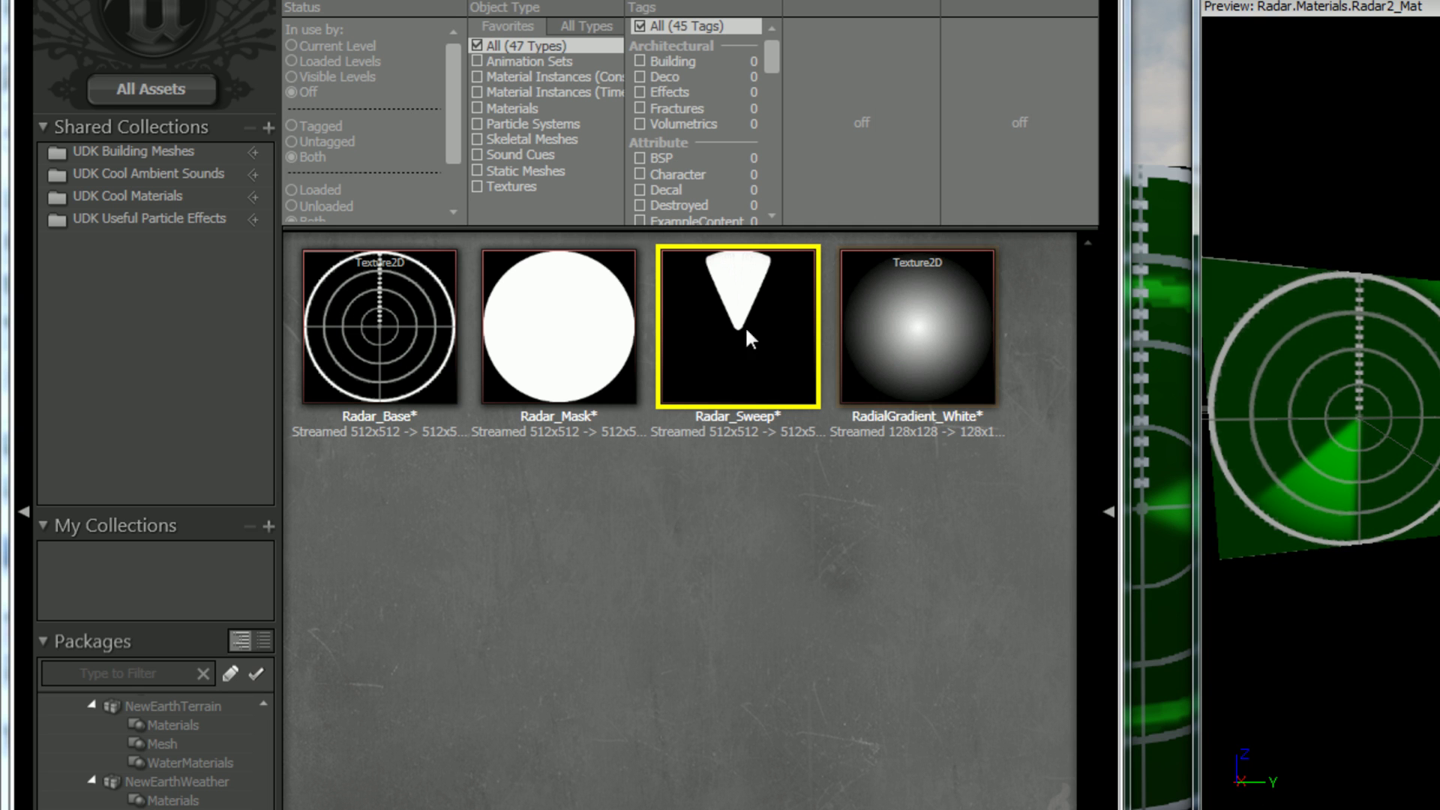
pyautogui.click(591, 339)
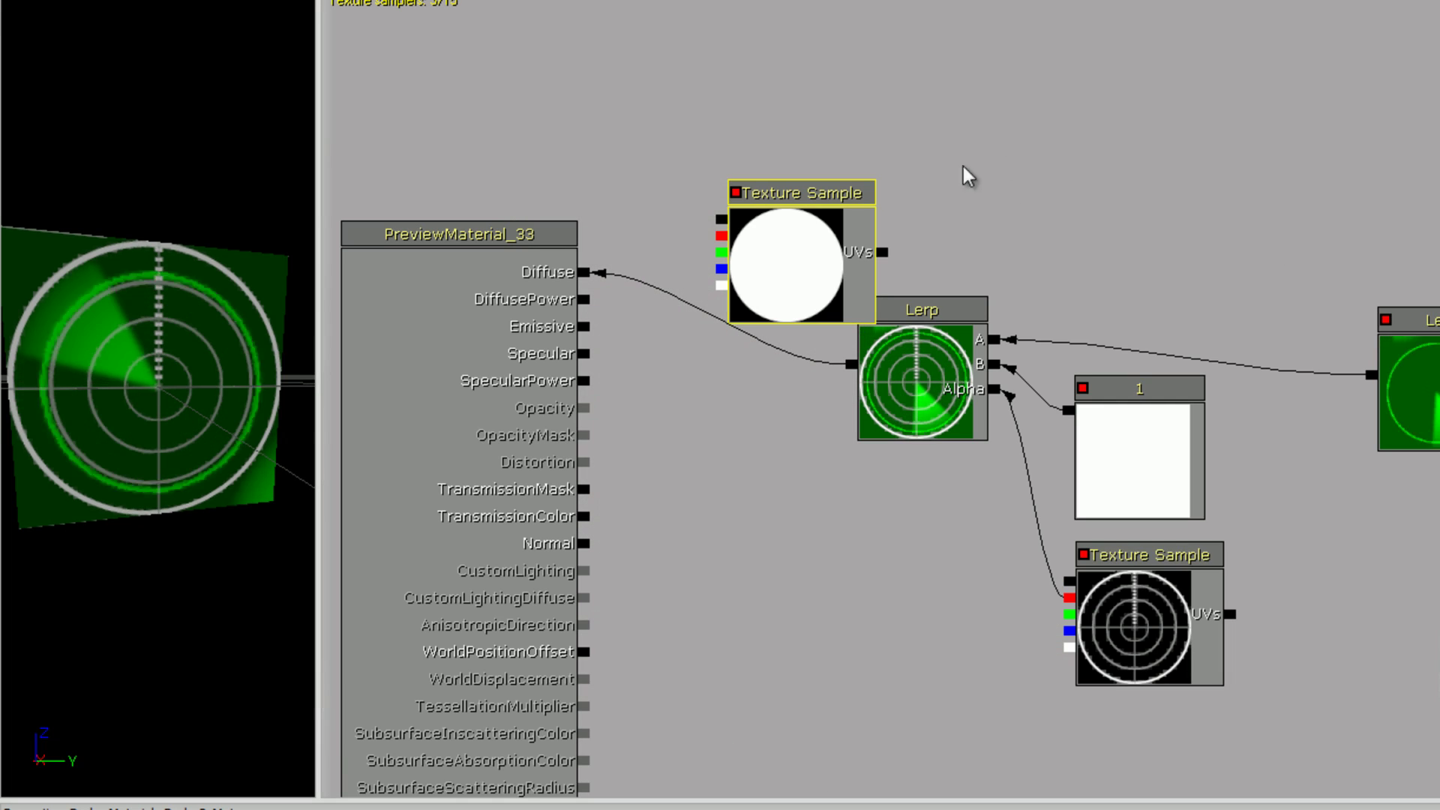
pyautogui.click(834, 241)
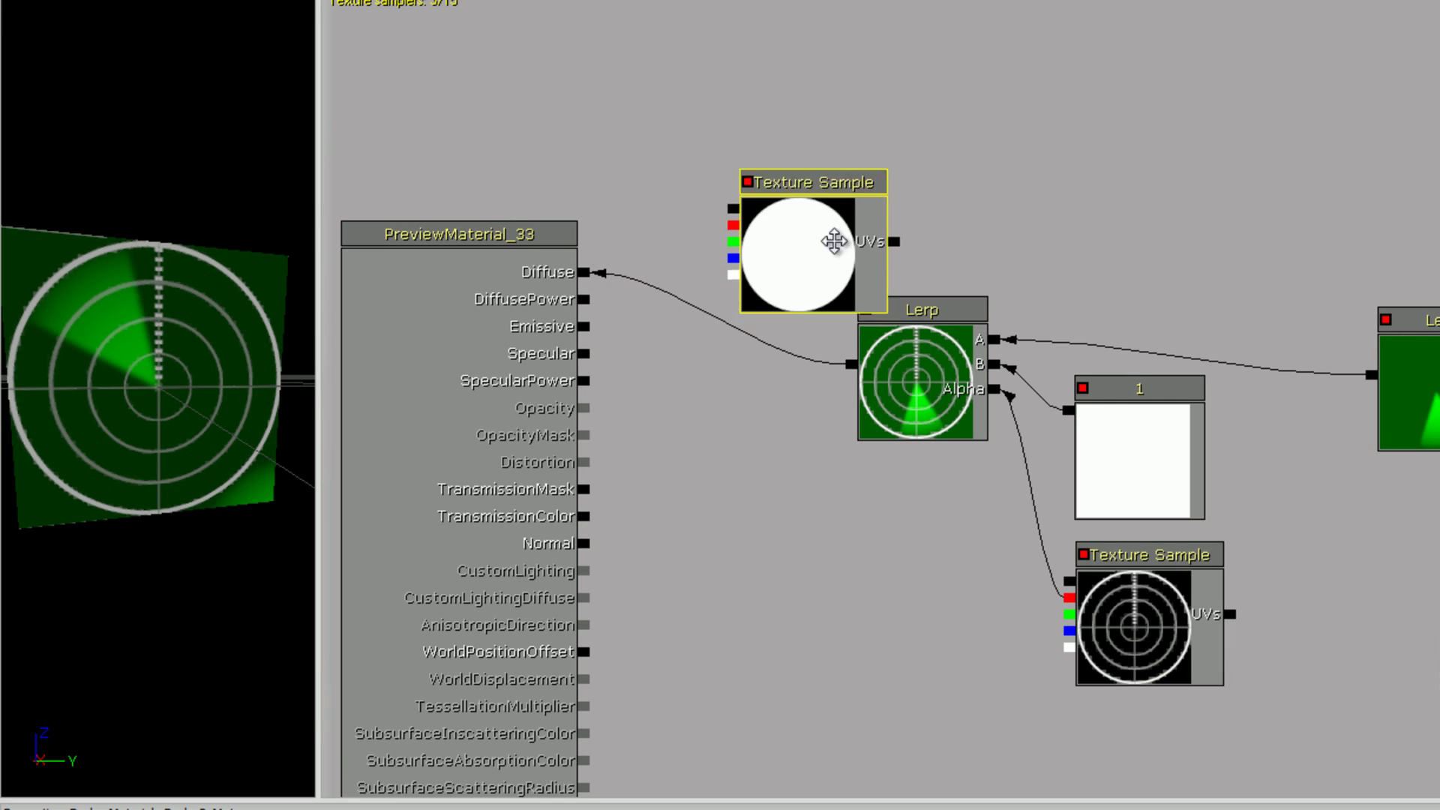
pyautogui.moveTo(834, 241); pyautogui.dragTo(951, 186)
pyautogui.click(1042, 393)
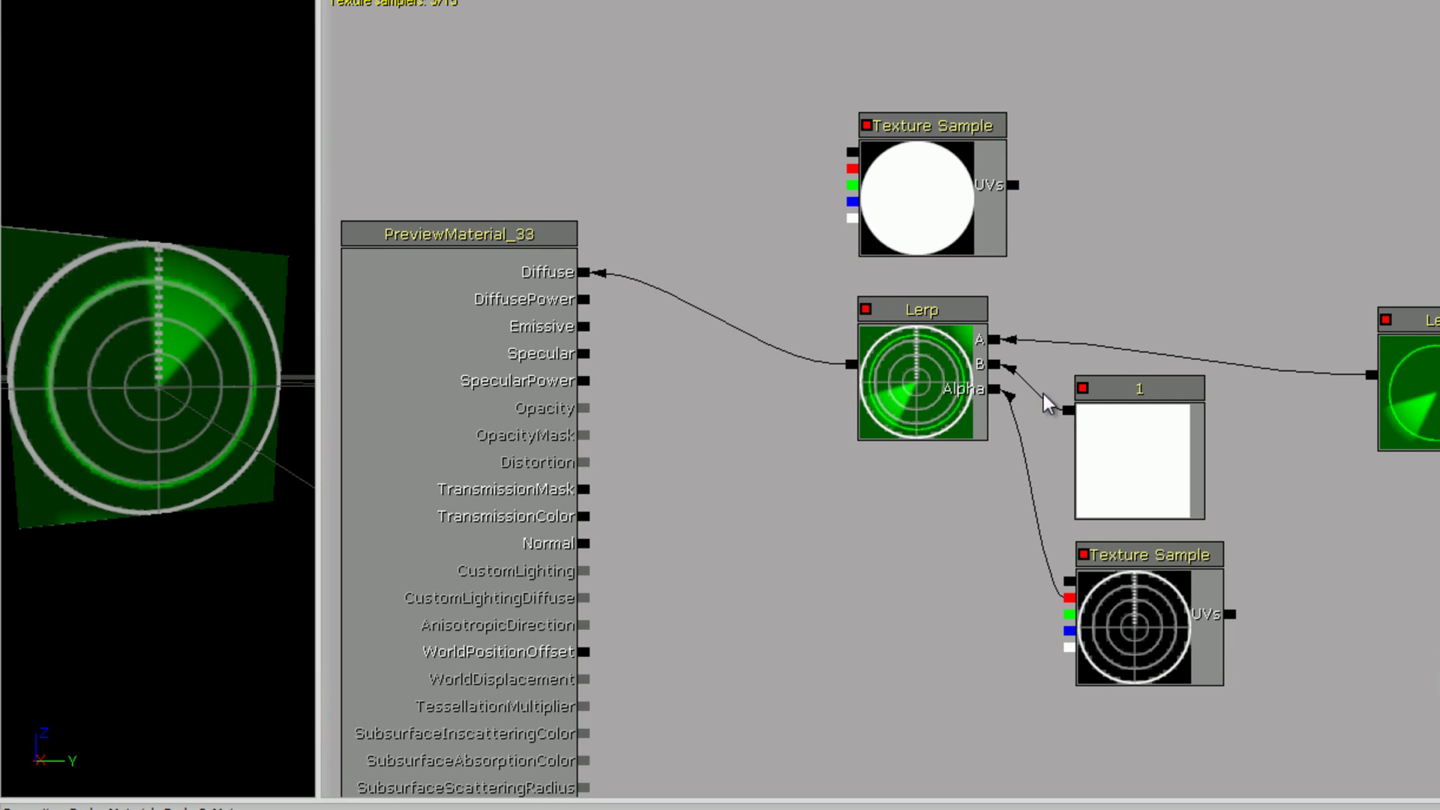
# Make room beside the material node and multiply Radar_Mask's red channel (A) by the final Lerp's output (B) into Diffuse.
pyautogui.scroll(-2, 1043, 394)
pyautogui.keyDown('ctrl'); pyautogui.keyDown('alt'); pyautogui.moveTo(1238, 598); pyautogui.dragTo(900, 293); pyautogui.keyUp('alt'); pyautogui.keyUp('ctrl')
pyautogui.moveTo(951, 342); pyautogui.dragTo(1078, 411)
pyautogui.click(897, 322)
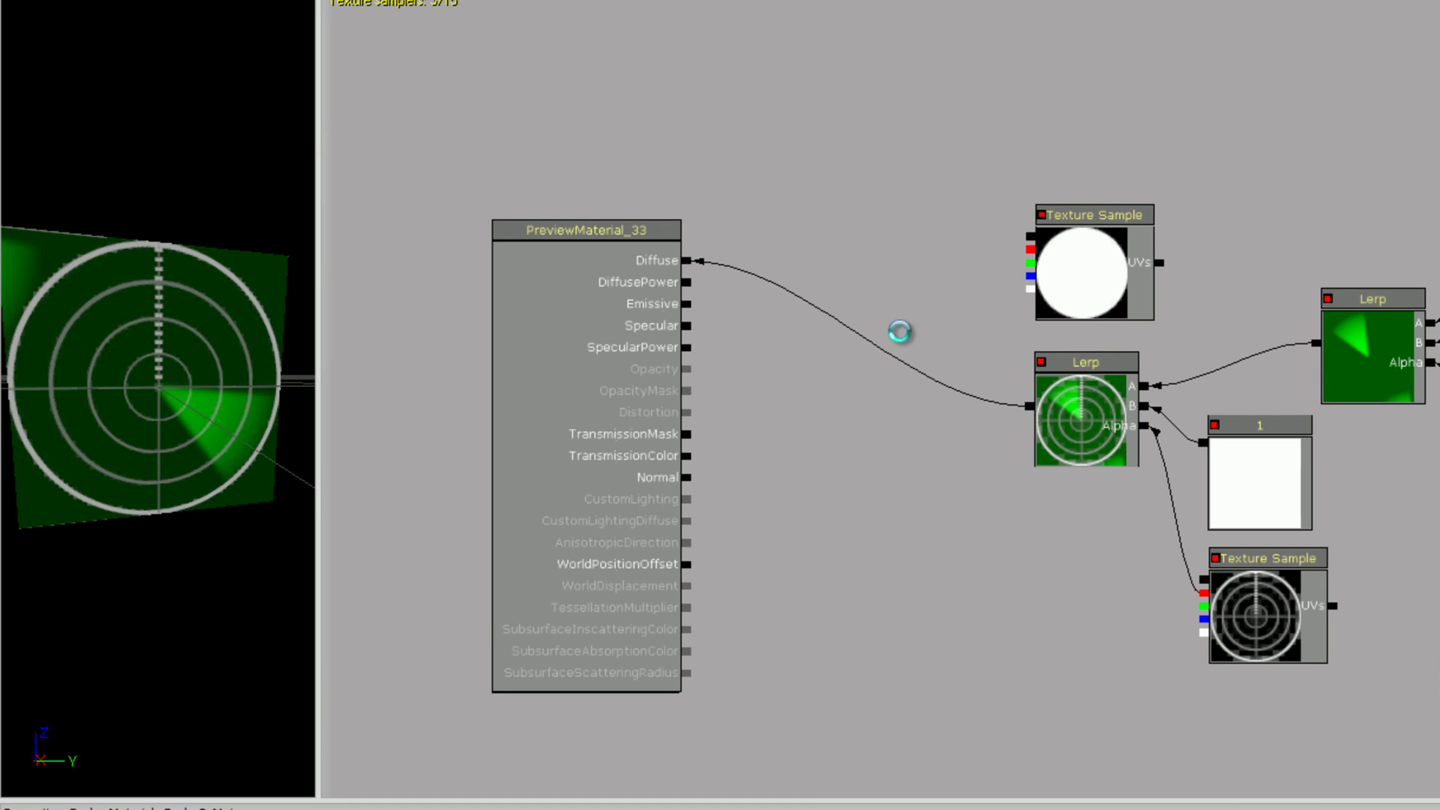
pyautogui.moveTo(957, 382); pyautogui.dragTo(886, 324)
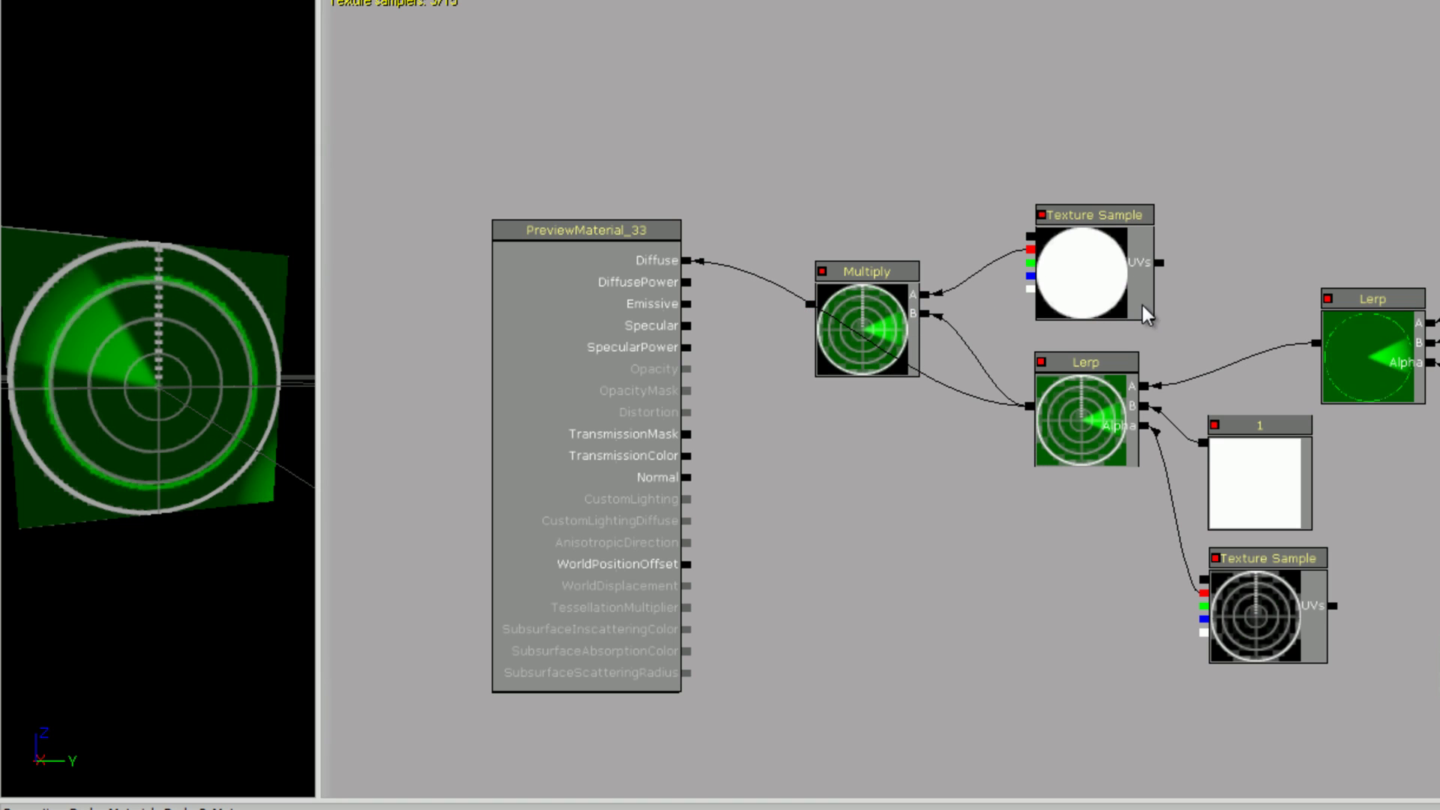
pyautogui.moveTo(818, 314); pyautogui.dragTo(638, 255)
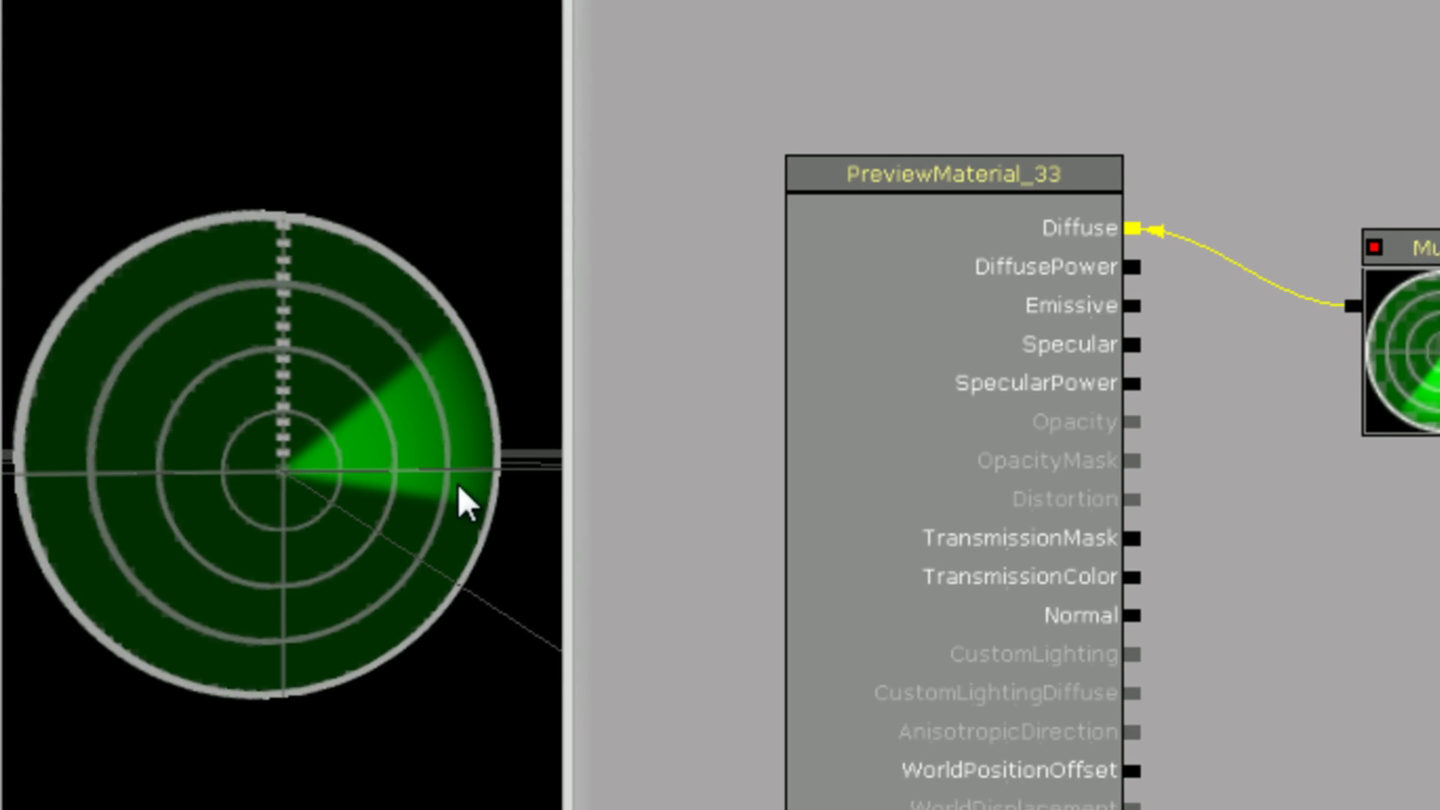
# Examine the masked radar in the material preview from several angles, along with the nodes leading into the Ping group.
pyautogui.moveTo(257, 393); pyautogui.dragTo(93, 429)
pyautogui.moveTo(171, 555); pyautogui.dragTo(441, 749)
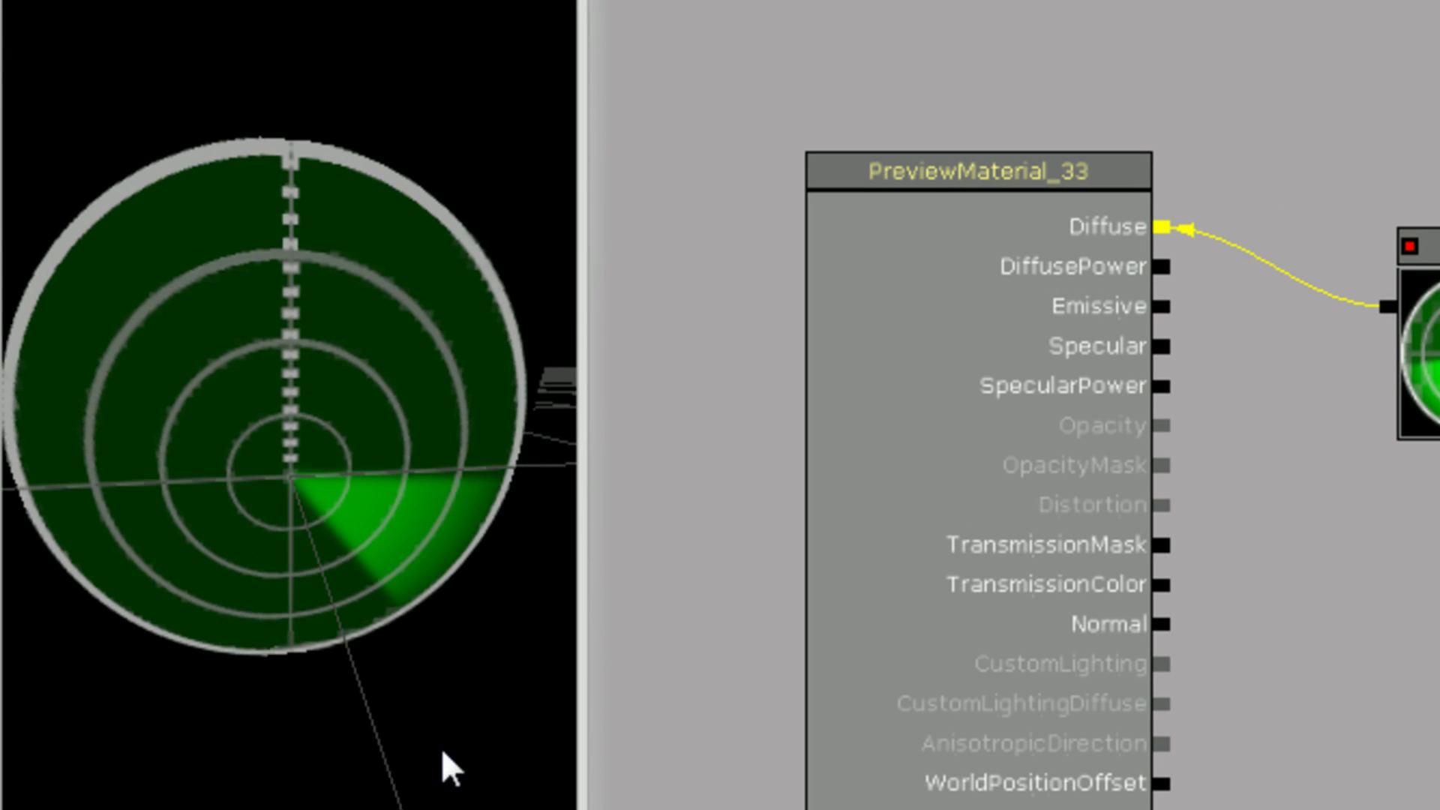
pyautogui.moveTo(491, 397); pyautogui.dragTo(483, 433, button='right')
pyautogui.moveTo(483, 433); pyautogui.dragTo(428, 326)
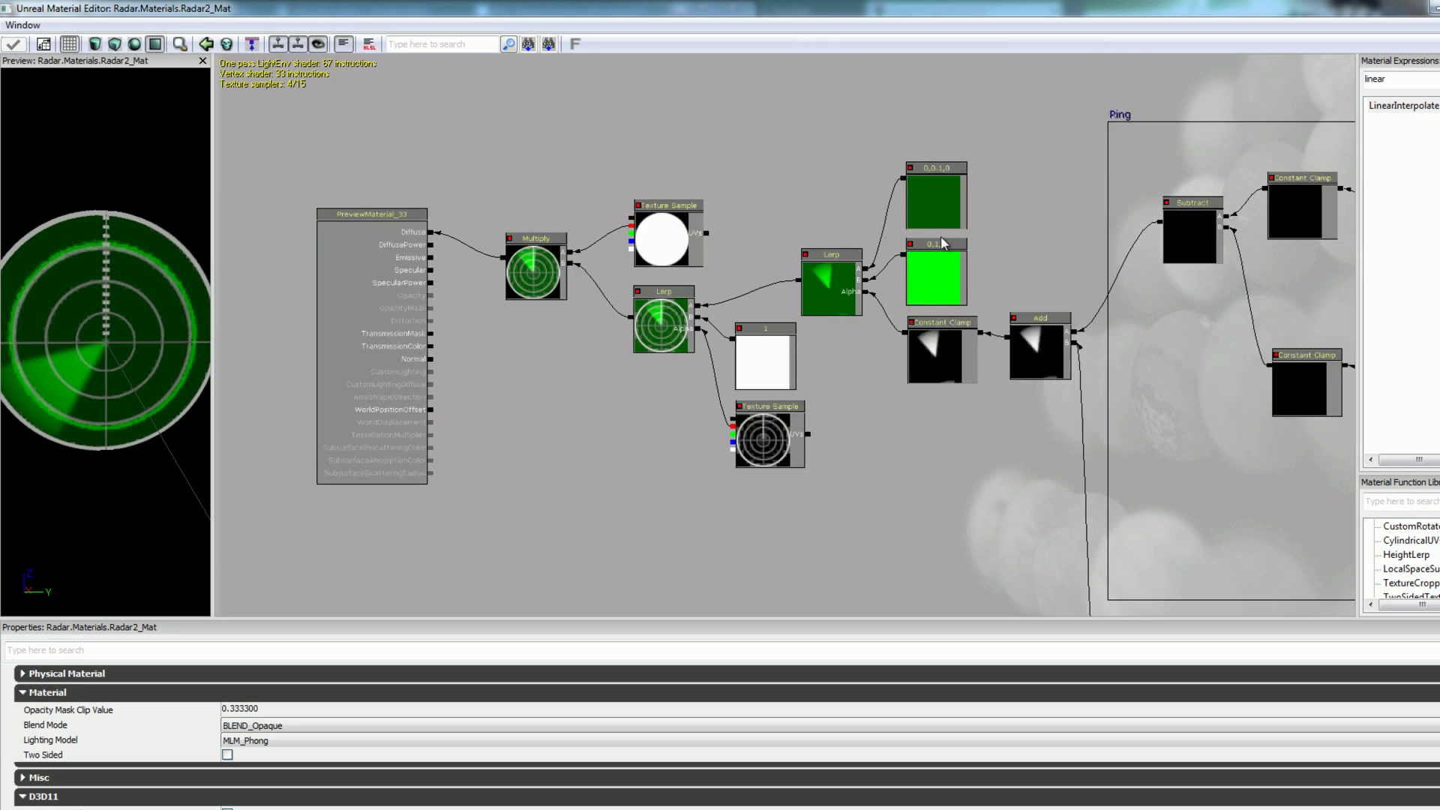
pyautogui.scroll(-5, 1063, 354)
pyautogui.moveTo(1155, 456); pyautogui.dragTo(1048, 431)
pyautogui.scroll(5, 1019, 315)
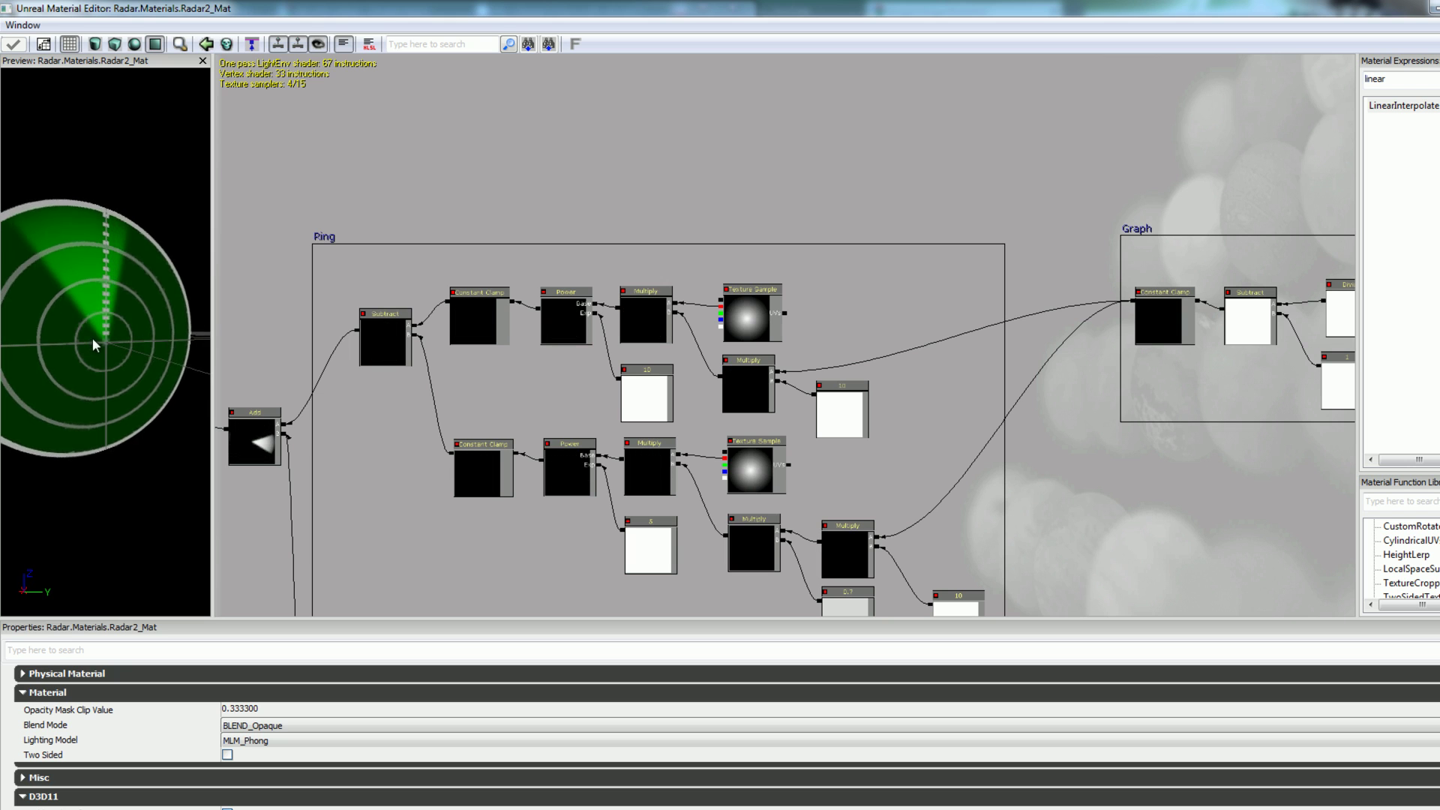
pyautogui.moveTo(382, 280); pyautogui.dragTo(857, 204)
pyautogui.moveTo(377, 236); pyautogui.dragTo(515, 217)
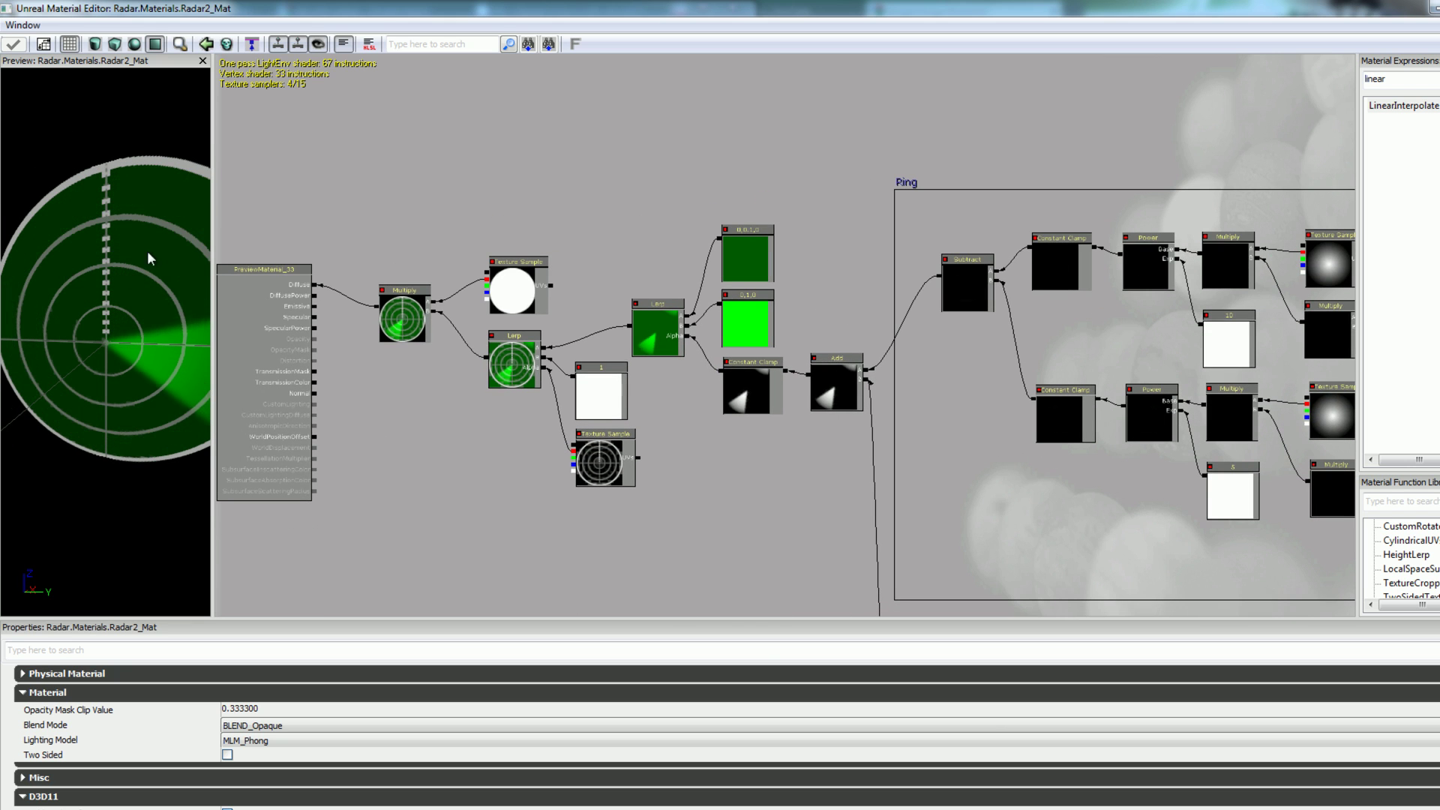
pyautogui.moveTo(148, 255); pyautogui.dragTo(212, 241)
pyautogui.moveTo(202, 244); pyautogui.dragTo(116, 277, button='right')
pyautogui.moveTo(117, 278); pyautogui.dragTo(180, 274)
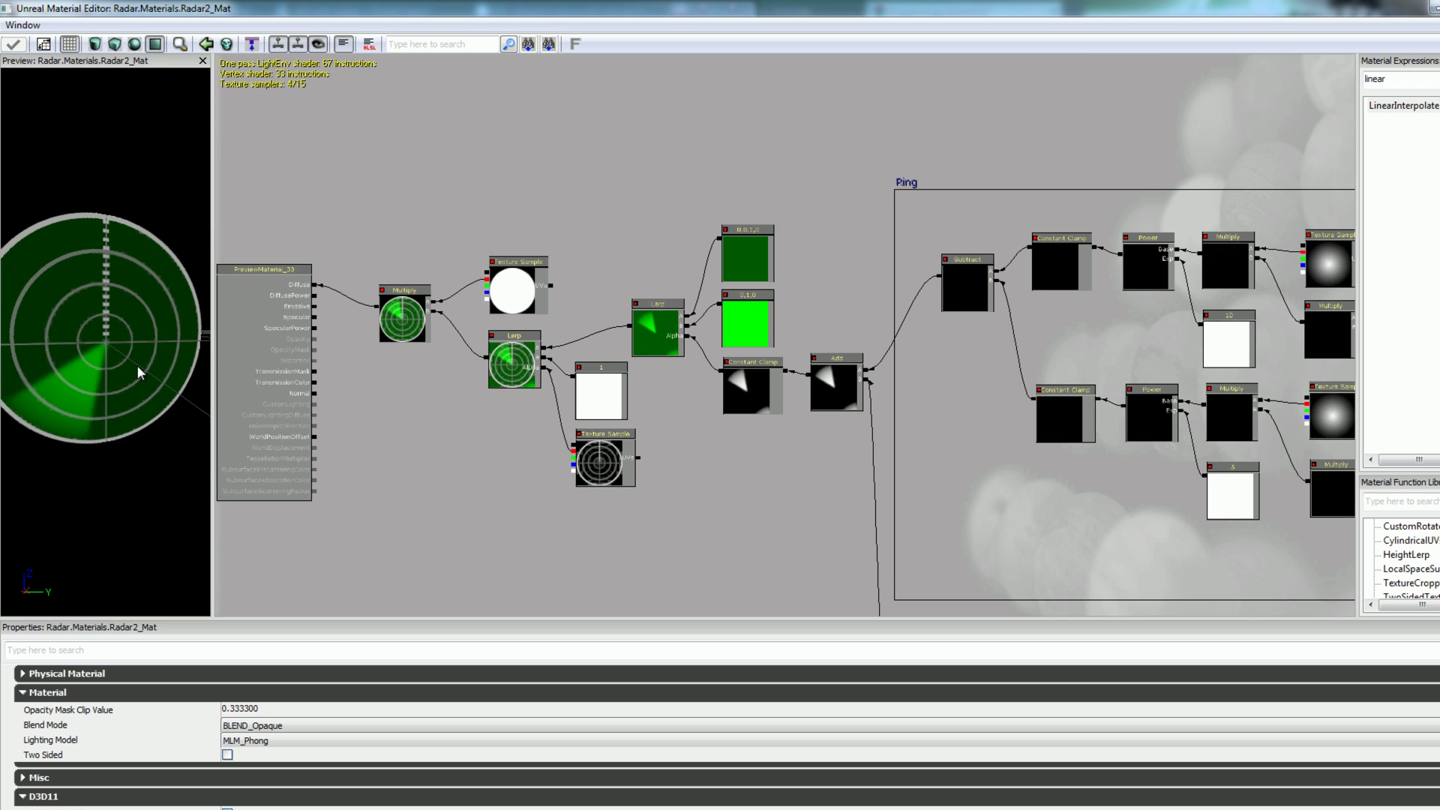
pyautogui.moveTo(147, 360); pyautogui.dragTo(118, 303)
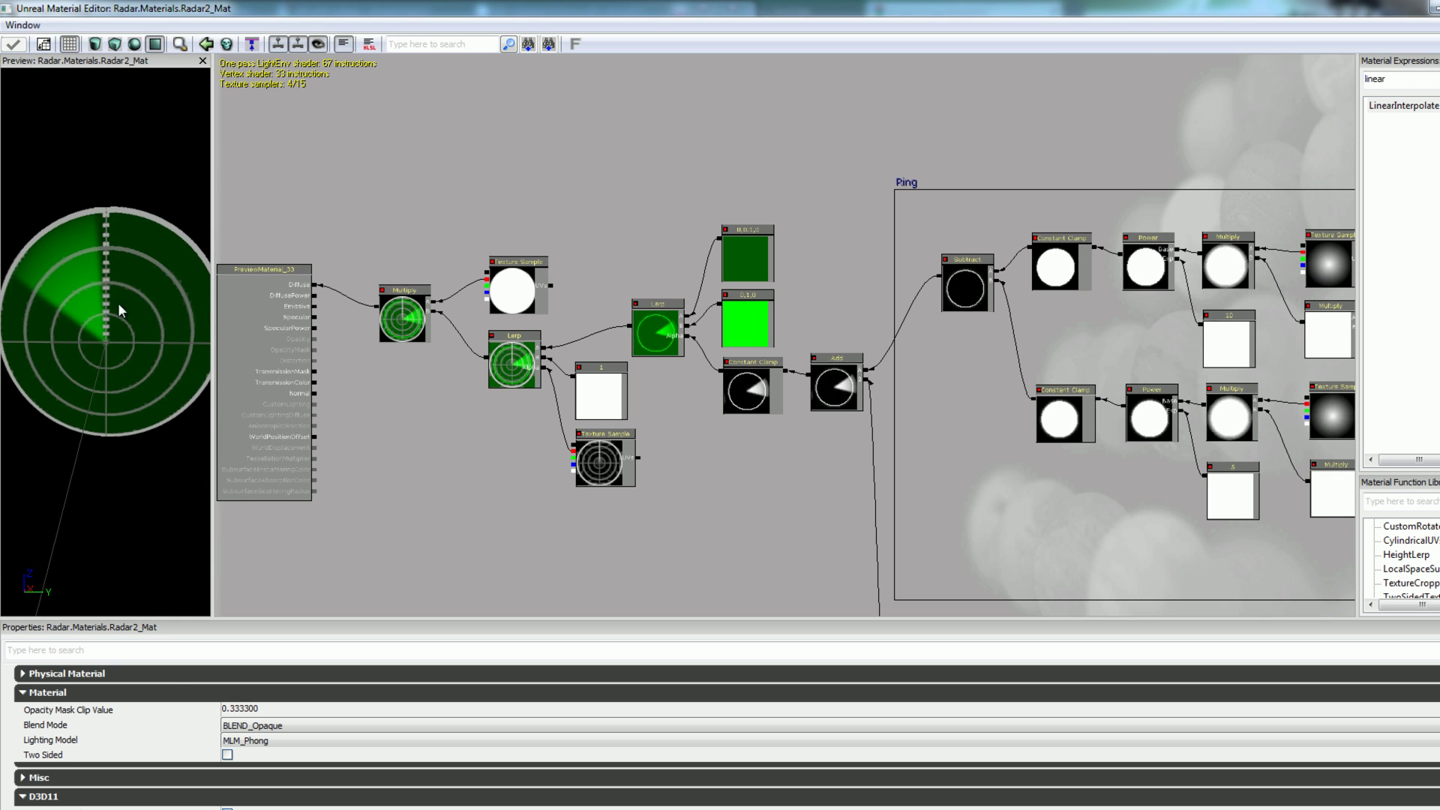
# Review the overall node network, including the Graph group, the Ping group and the sweep nodes below it.
pyautogui.moveTo(885, 390); pyautogui.dragTo(637, 365)
pyautogui.scroll(-5, 896, 384)
pyautogui.moveTo(1159, 360); pyautogui.dragTo(1003, 358)
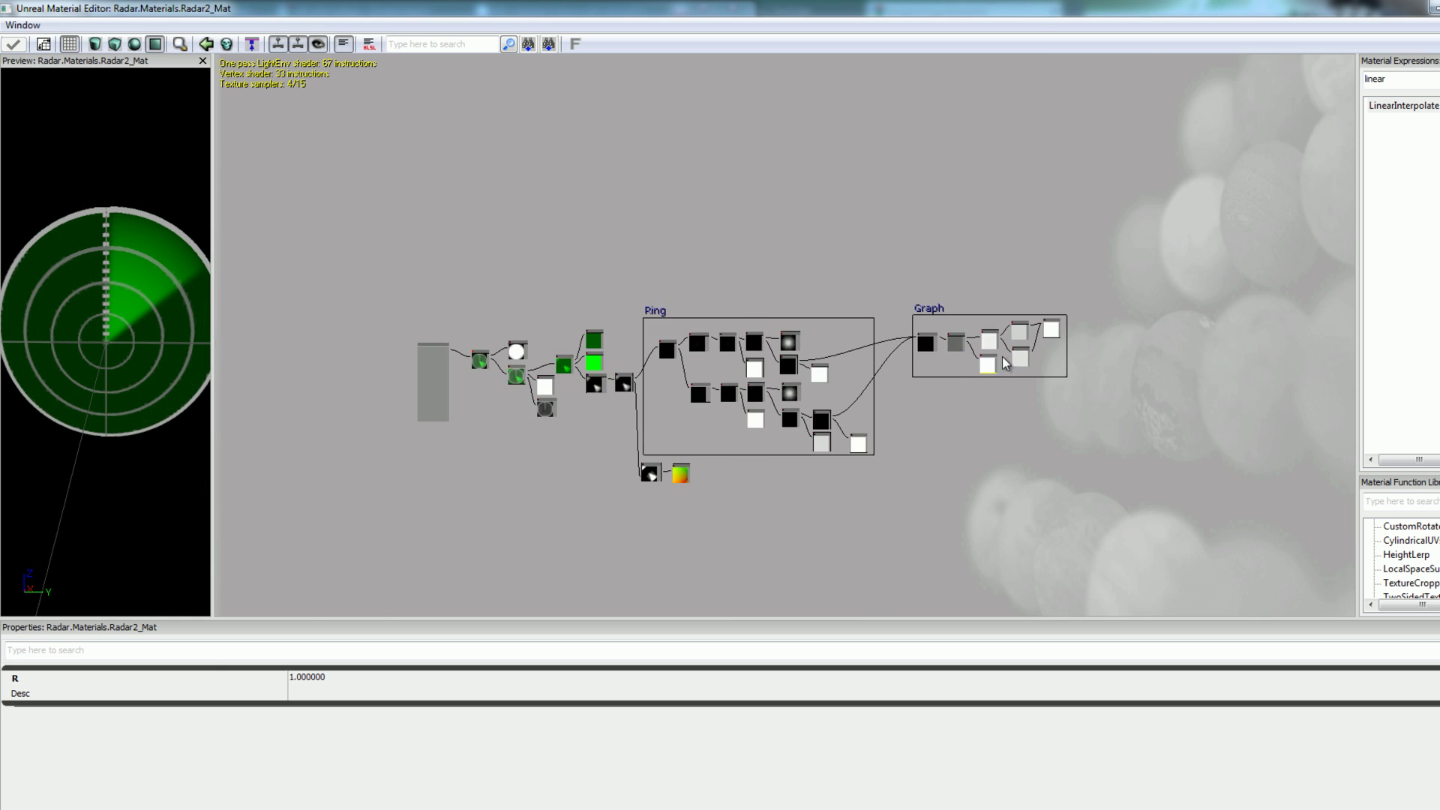
pyautogui.scroll(5, 1006, 363)
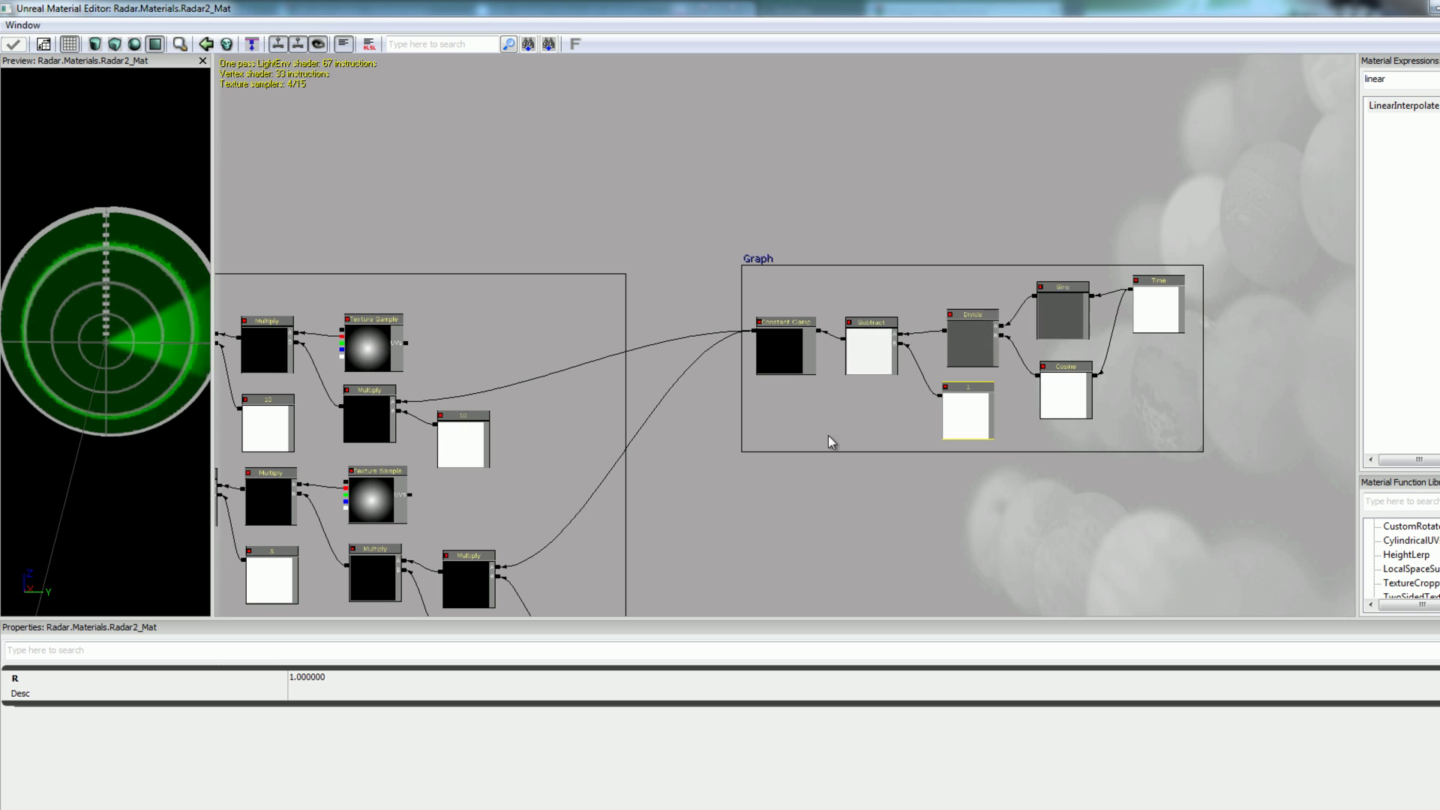
pyautogui.scroll(-4, 855, 482)
pyautogui.moveTo(924, 467); pyautogui.dragTo(1070, 416)
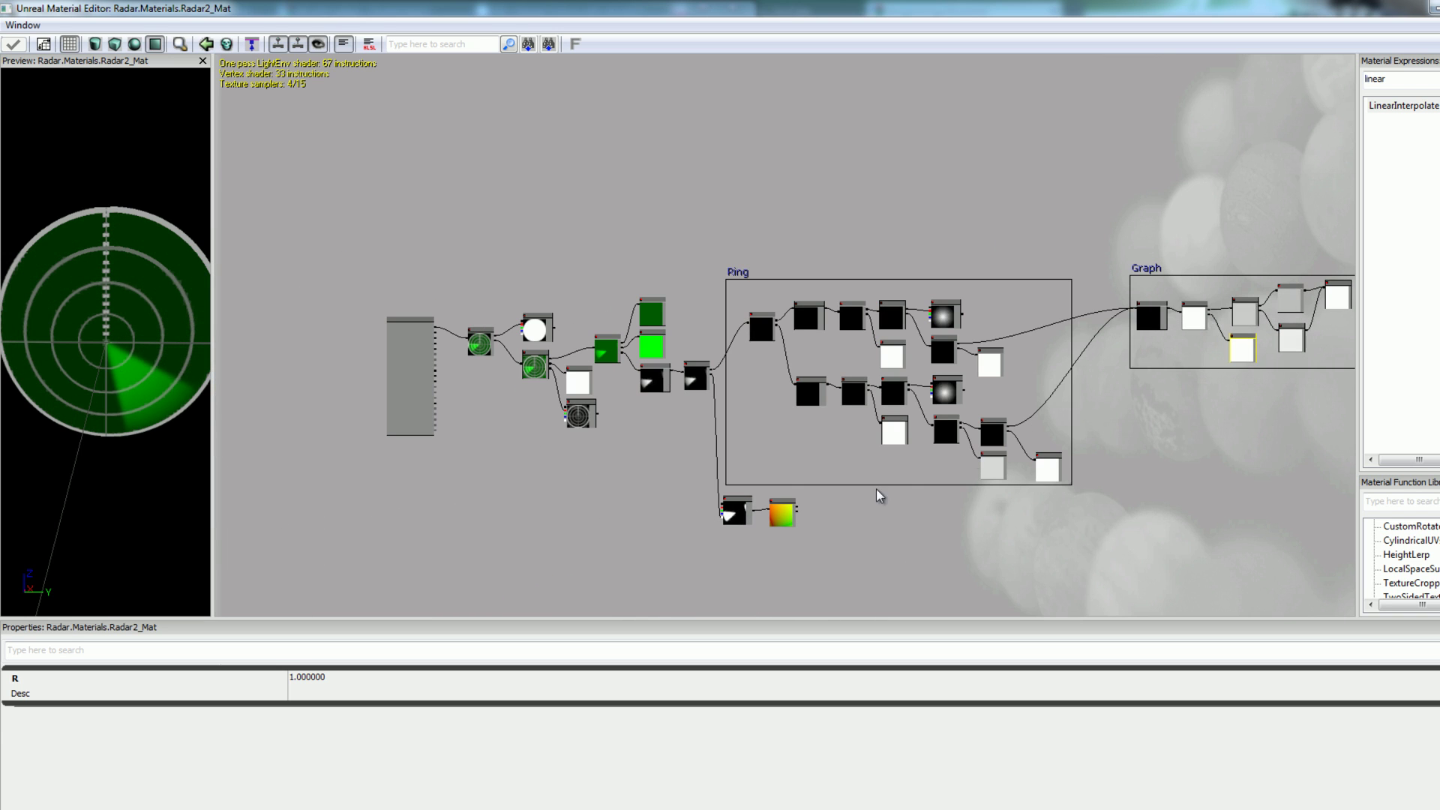
pyautogui.click(782, 511)
pyautogui.click(610, 450)
pyautogui.scroll(6, 628, 435)
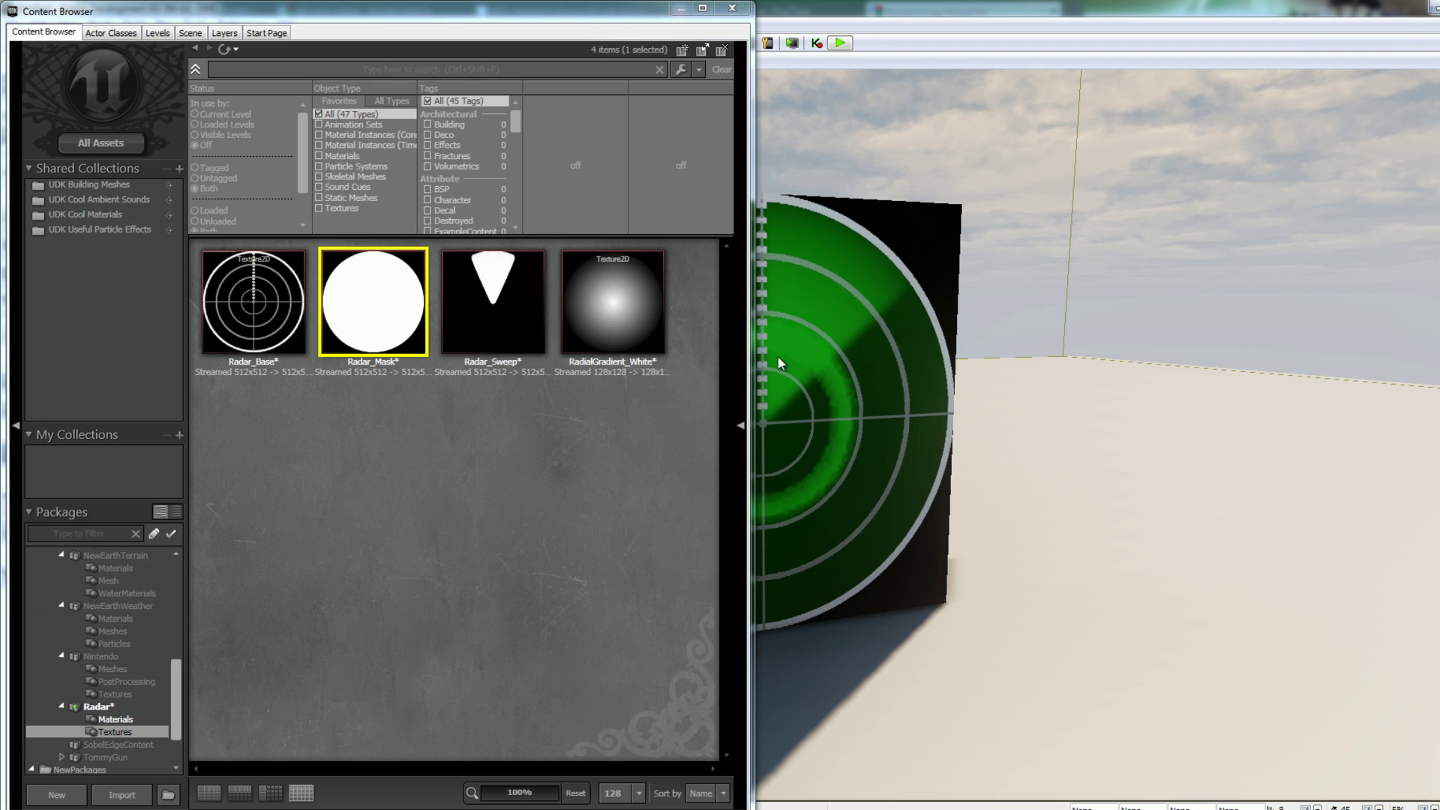
# Close the Content Browser, enable real-time rendering in the level viewport, and view the animated radar on the cube.
pyautogui.click(732, 8)
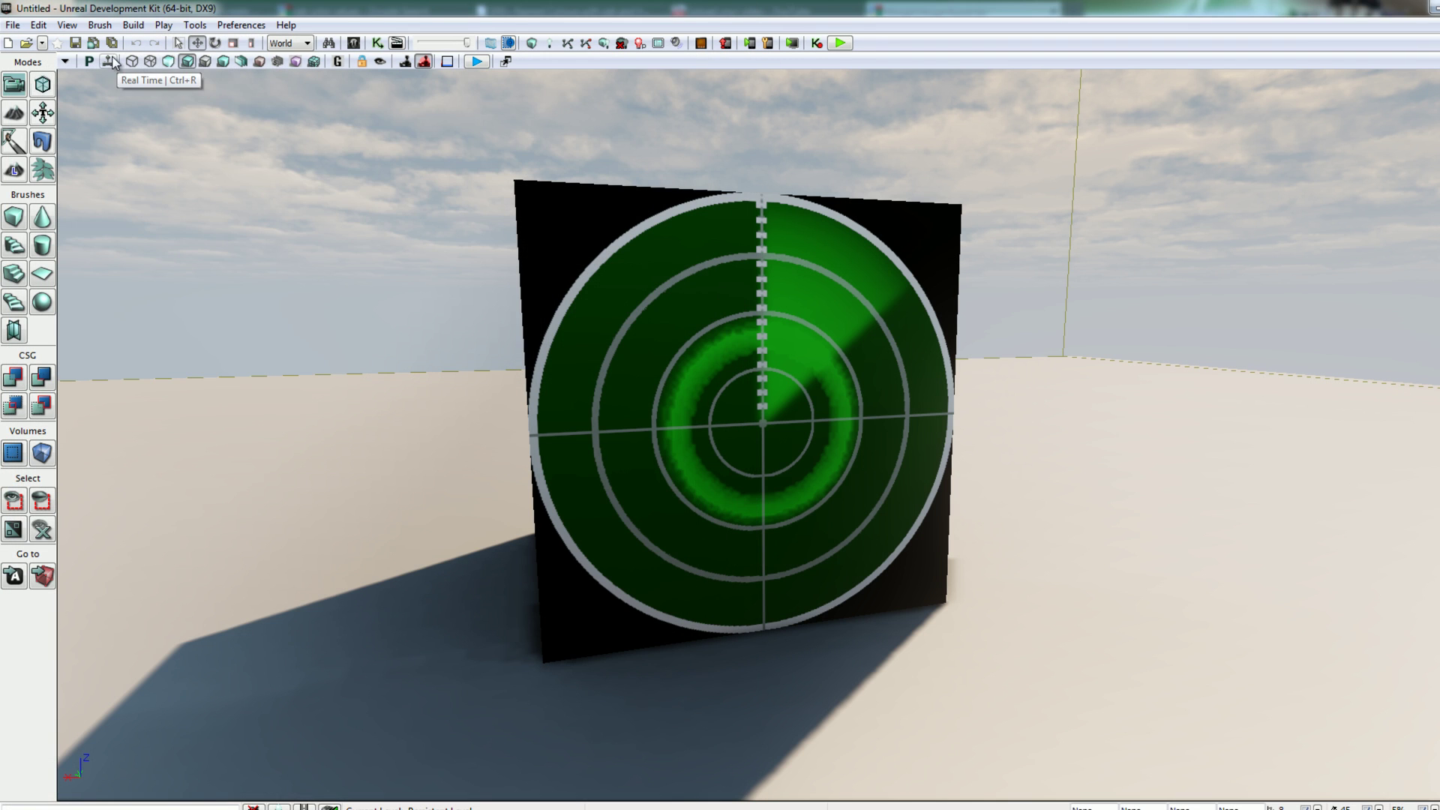
pyautogui.click(113, 63)
pyautogui.moveTo(611, 405); pyautogui.dragTo(525, 412, button='right')
pyautogui.moveTo(524, 411); pyautogui.dragTo(808, 417, button='middle')
pyautogui.moveTo(807, 418); pyautogui.dragTo(750, 411, button='right')
pyautogui.moveTo(650, 499); pyautogui.dragTo(843, 498, button='middle')
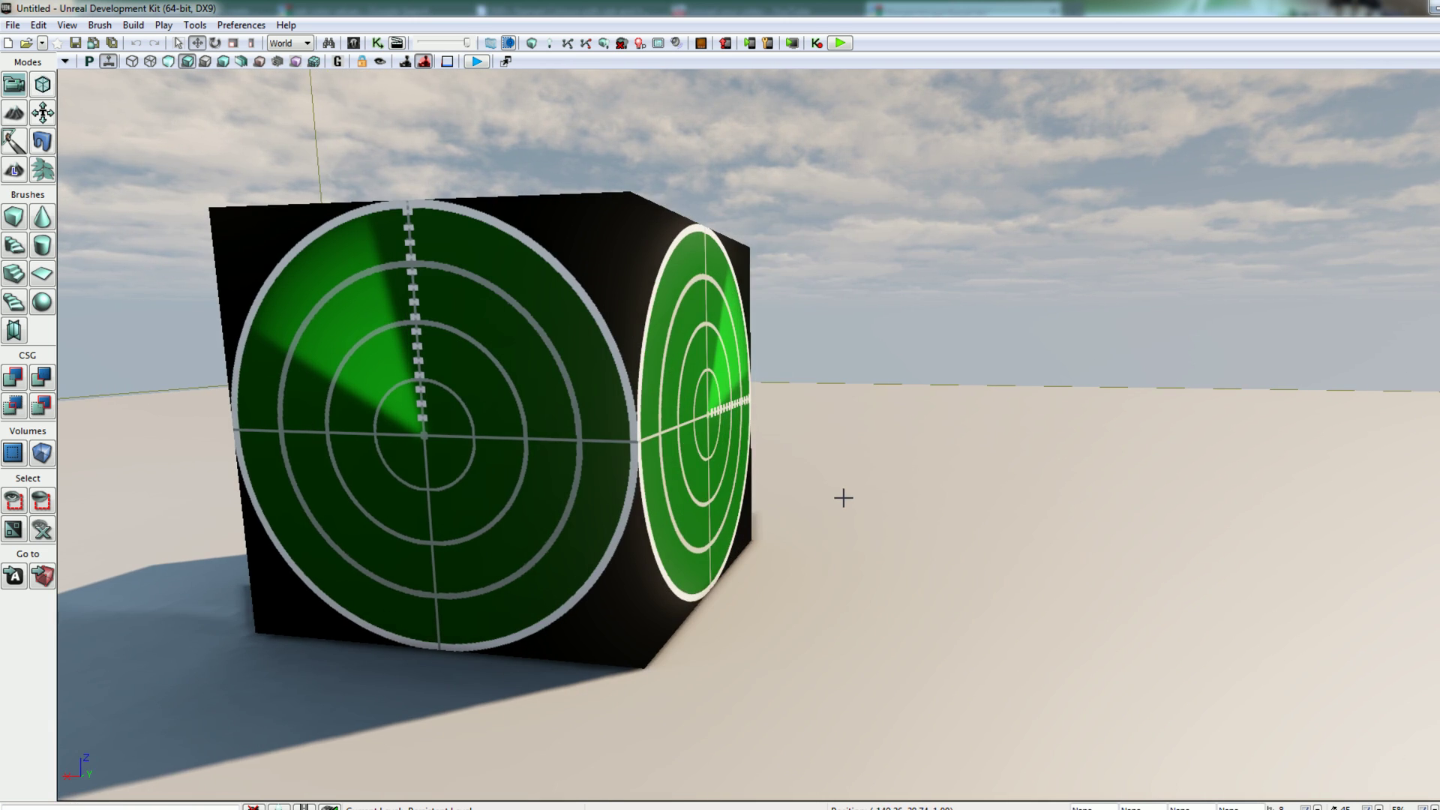
pyautogui.moveTo(843, 498); pyautogui.dragTo(652, 506)
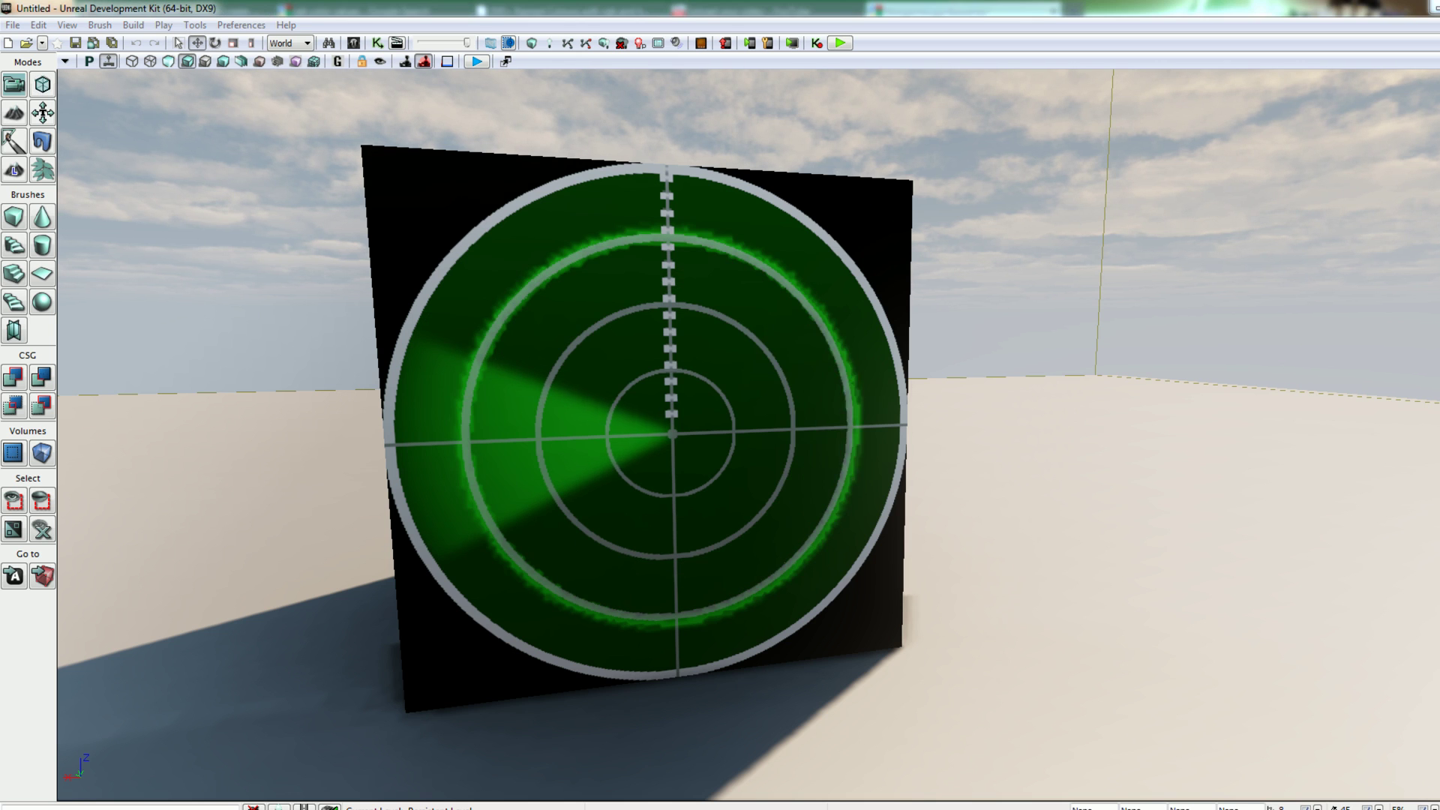
pyautogui.click(803, 443)
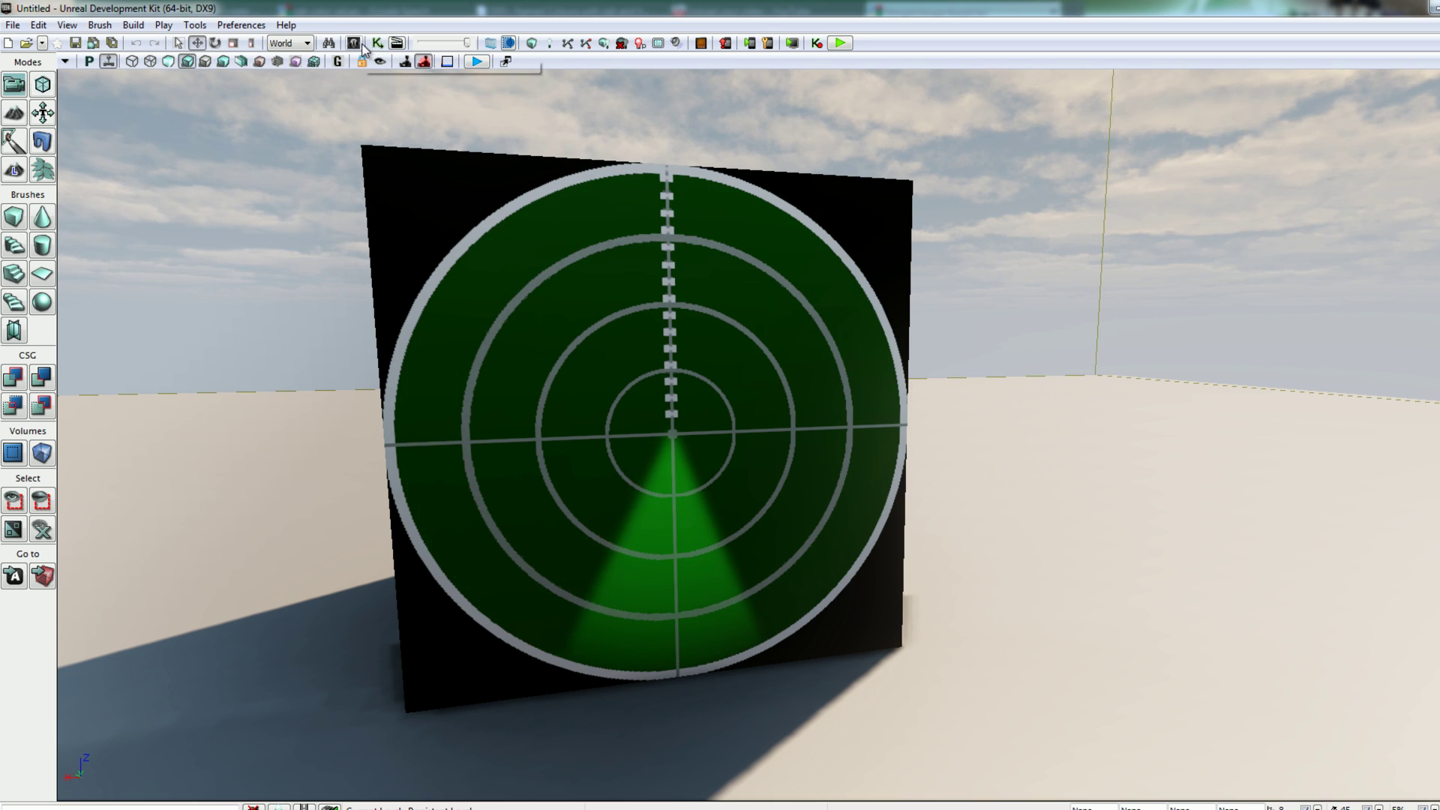
# Show the Radar package's Materials folder in the Content Browser and inspect the radar cube in the level viewport up close.
pyautogui.click(397, 43)
pyautogui.click(114, 720)
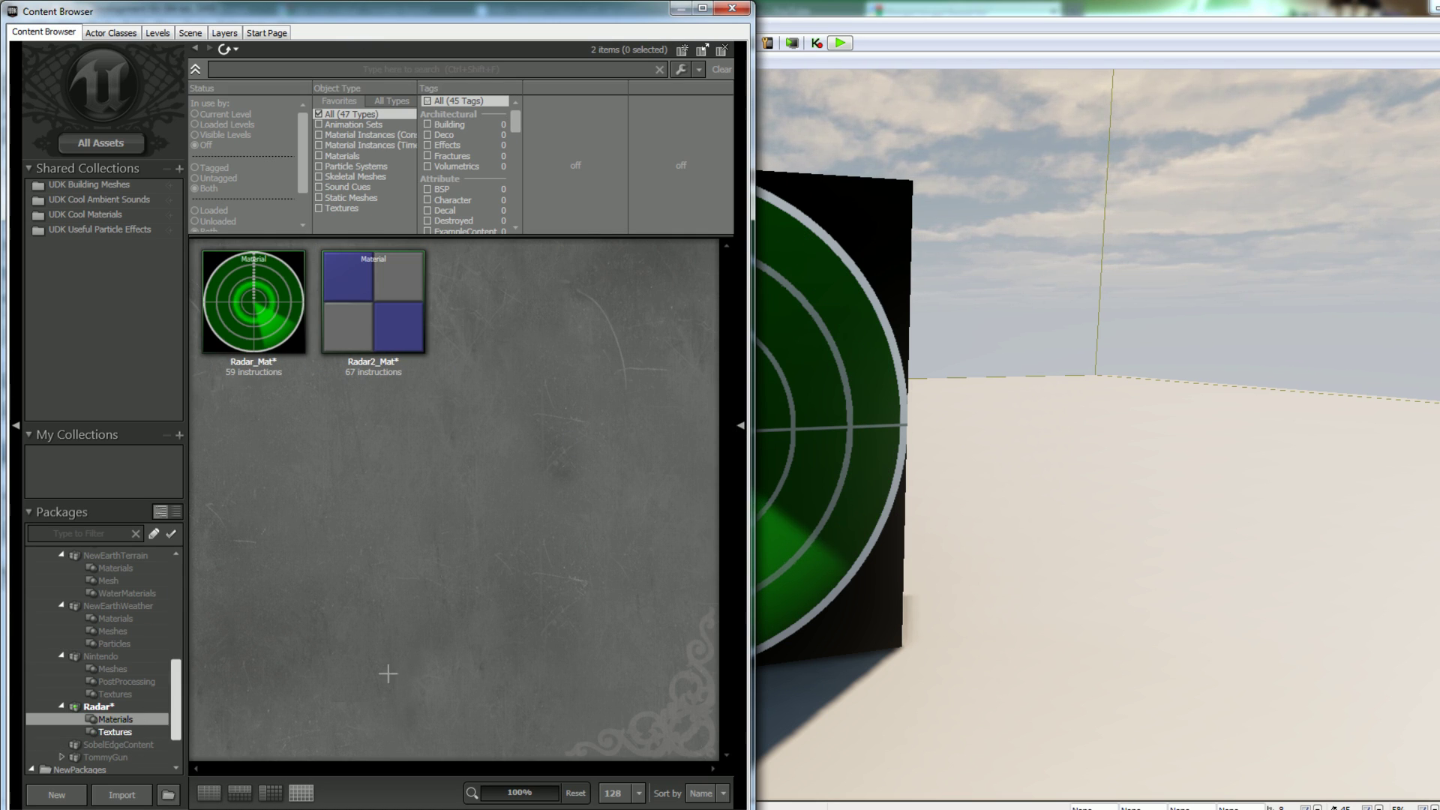
pyautogui.moveTo(986, 448); pyautogui.dragTo(850, 449, button='right')
pyautogui.moveTo(850, 448); pyautogui.dragTo(942, 369)
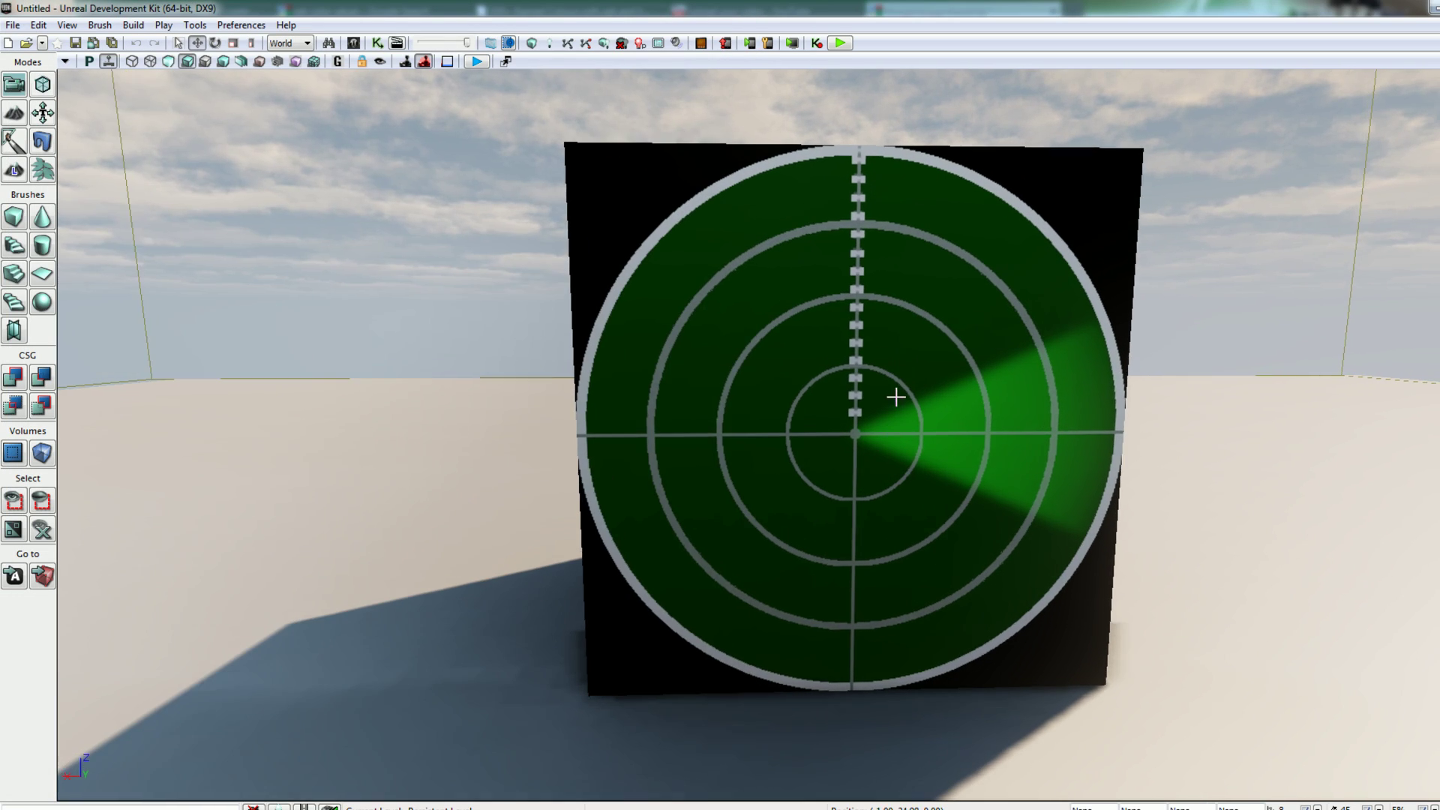
pyautogui.moveTo(896, 397); pyautogui.dragTo(919, 430)
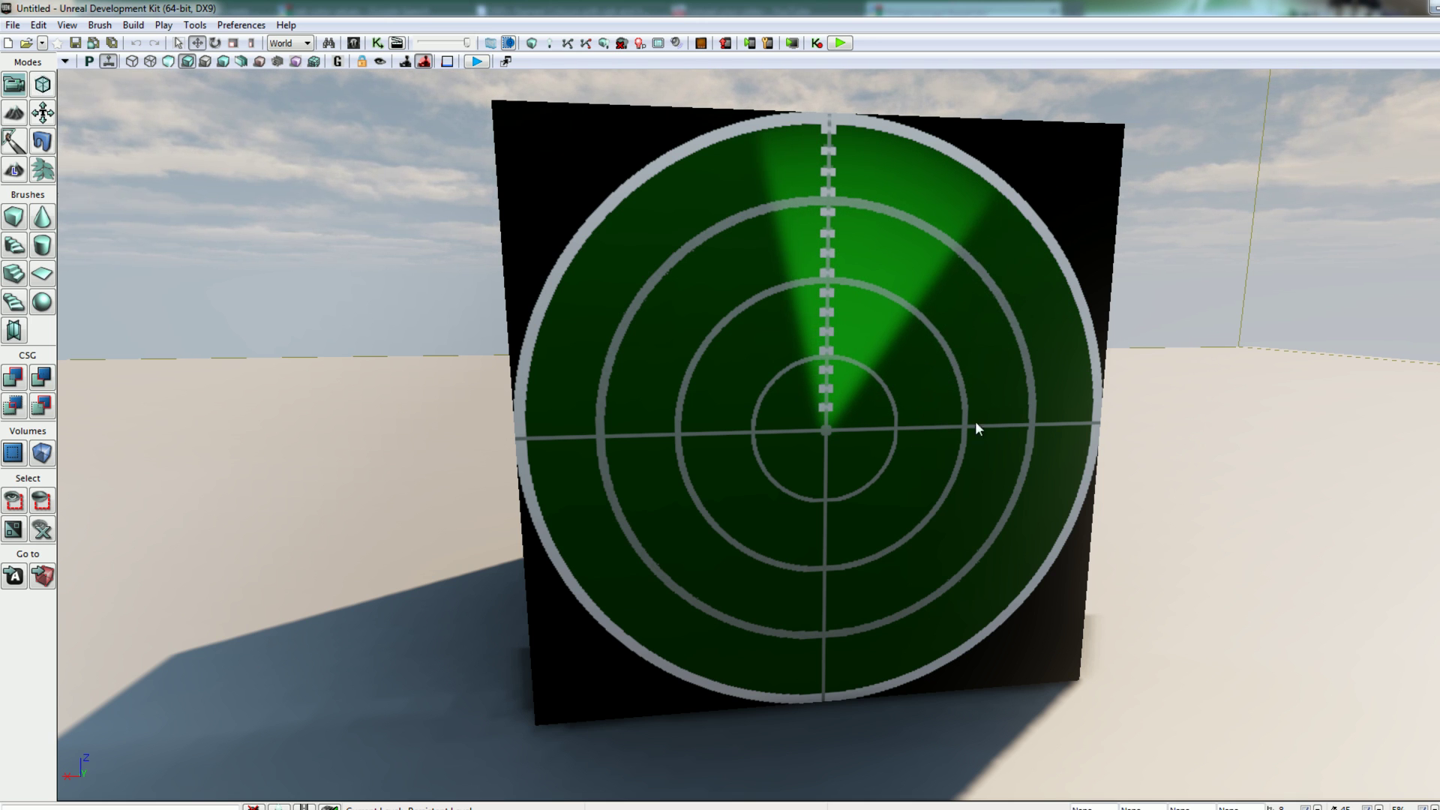
pyautogui.click(112, 809)
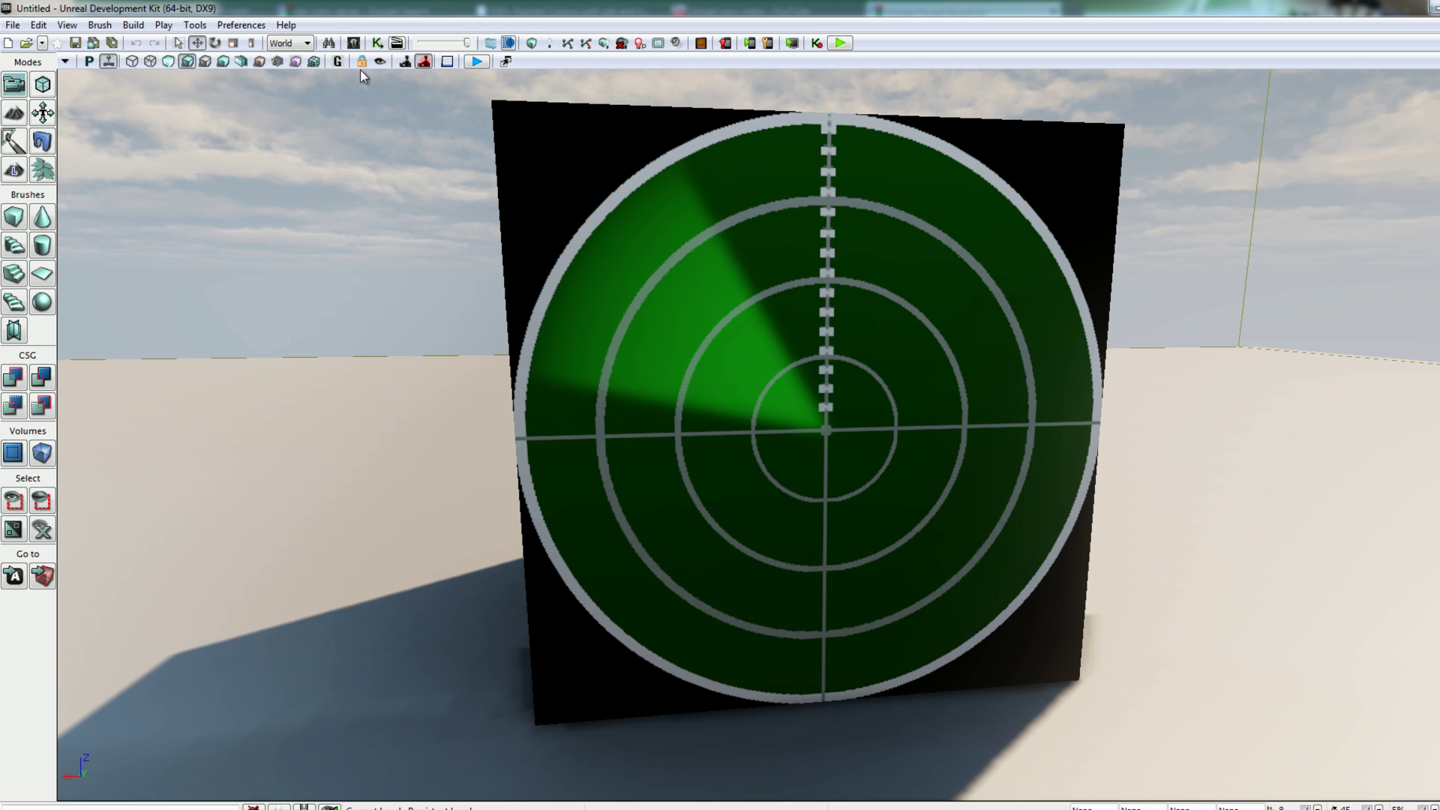
pyautogui.click(353, 44)
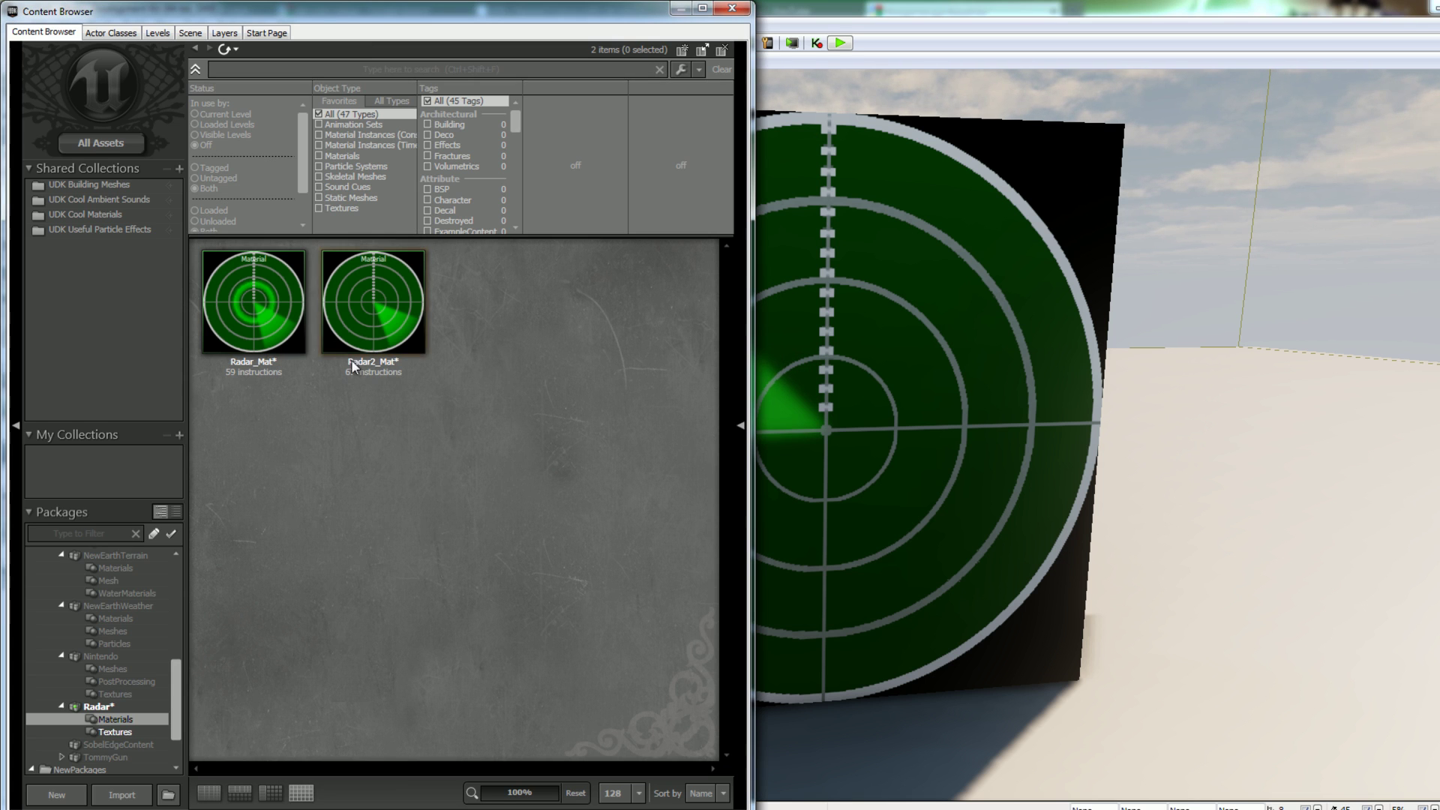
# Look through the Radar package's textures in the Content Browser and return to its Materials group.
pyautogui.click(149, 745)
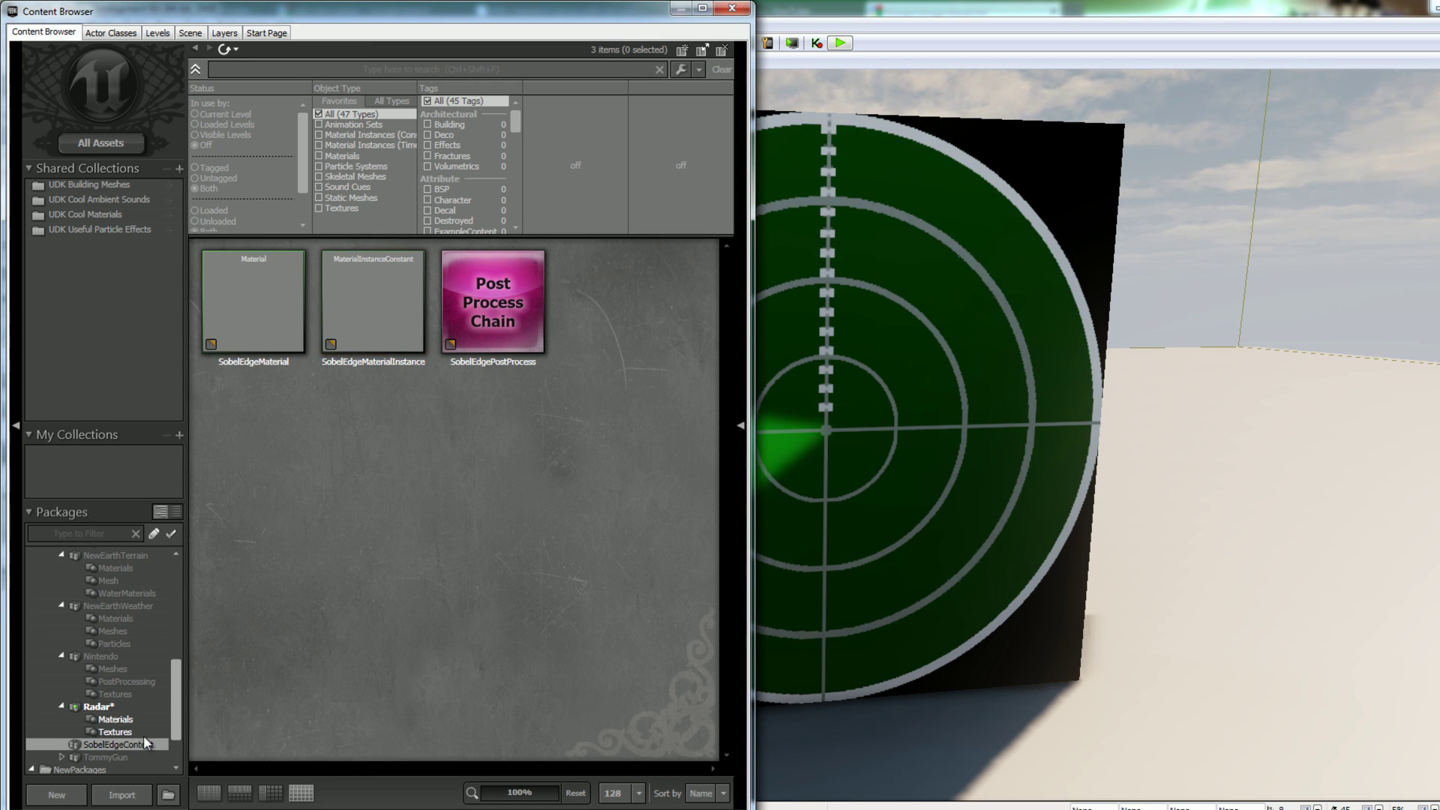
pyautogui.click(144, 734)
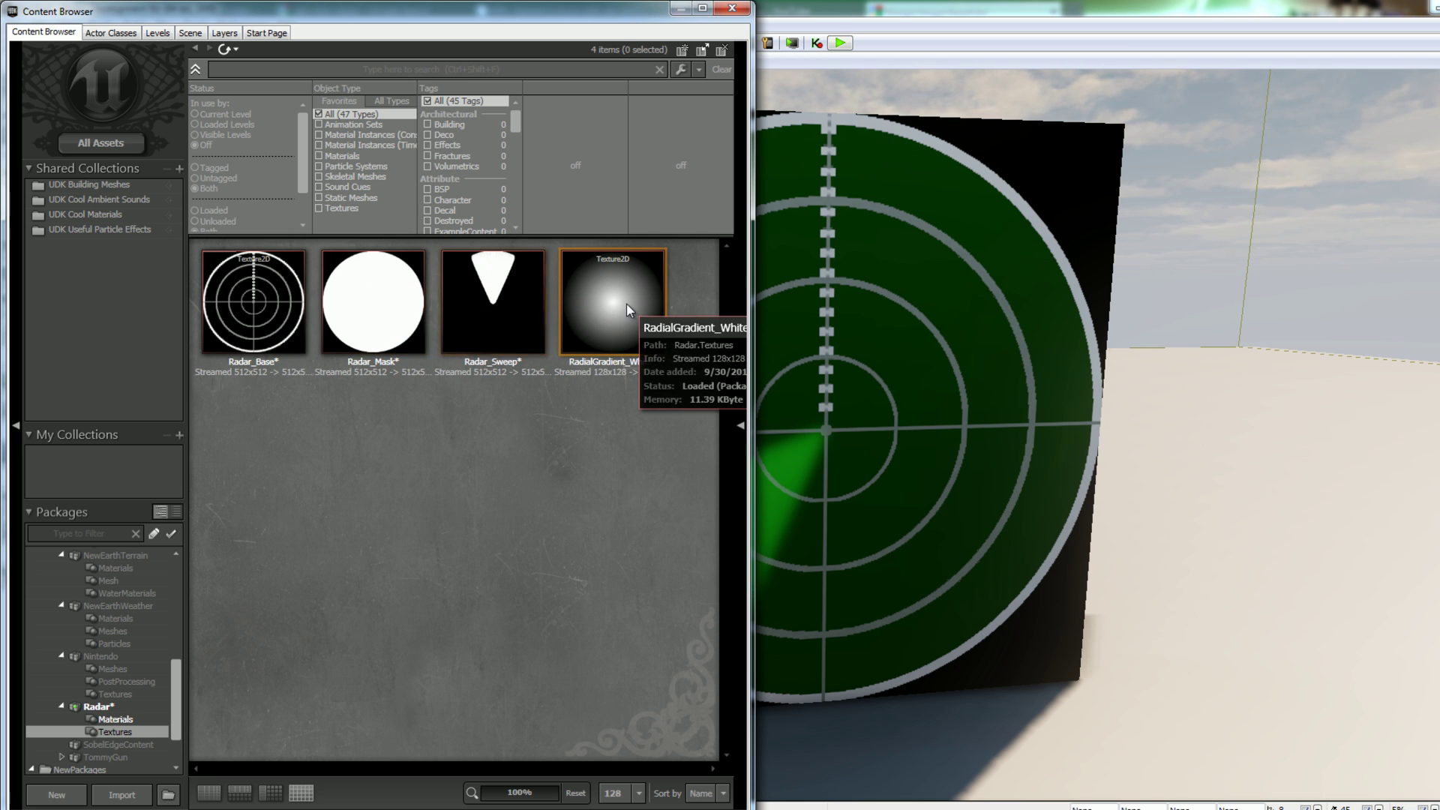
pyautogui.click(145, 720)
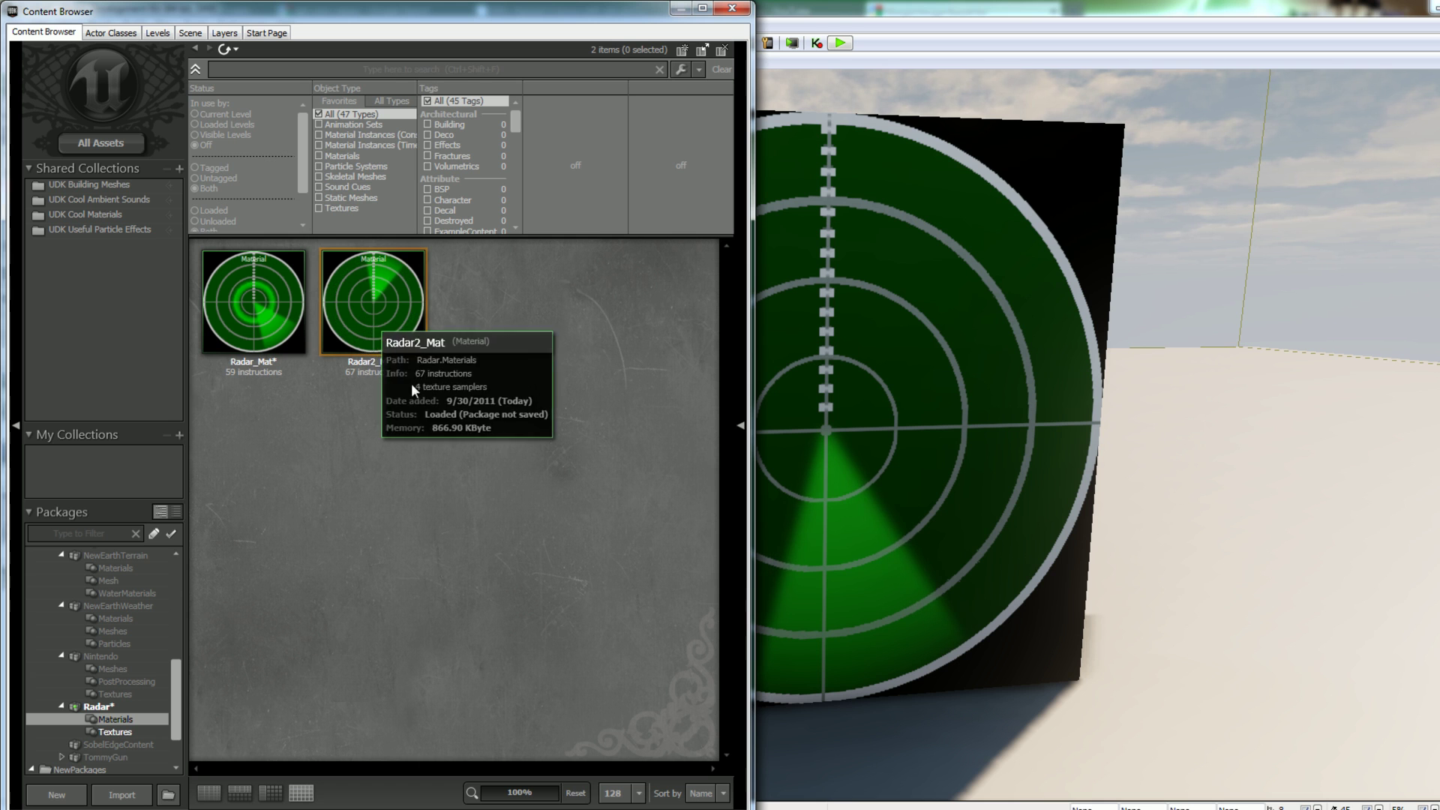
# Open Radar2_Mat in the Material Editor and examine its Ping group and the radar preview up close.
pyautogui.click(378, 309)
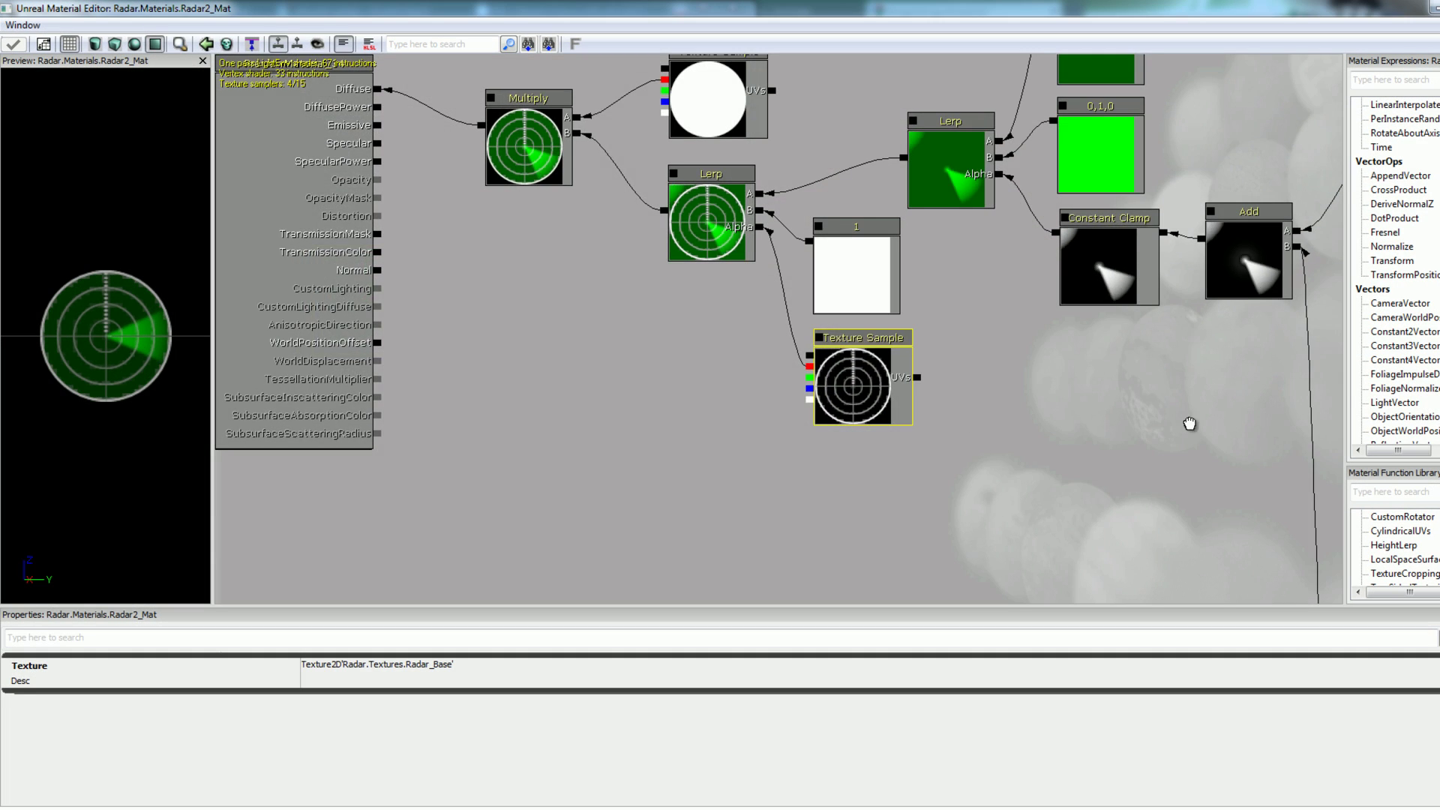
pyautogui.scroll(-4, 1050, 450)
pyautogui.moveTo(1268, 519); pyautogui.dragTo(1031, 525)
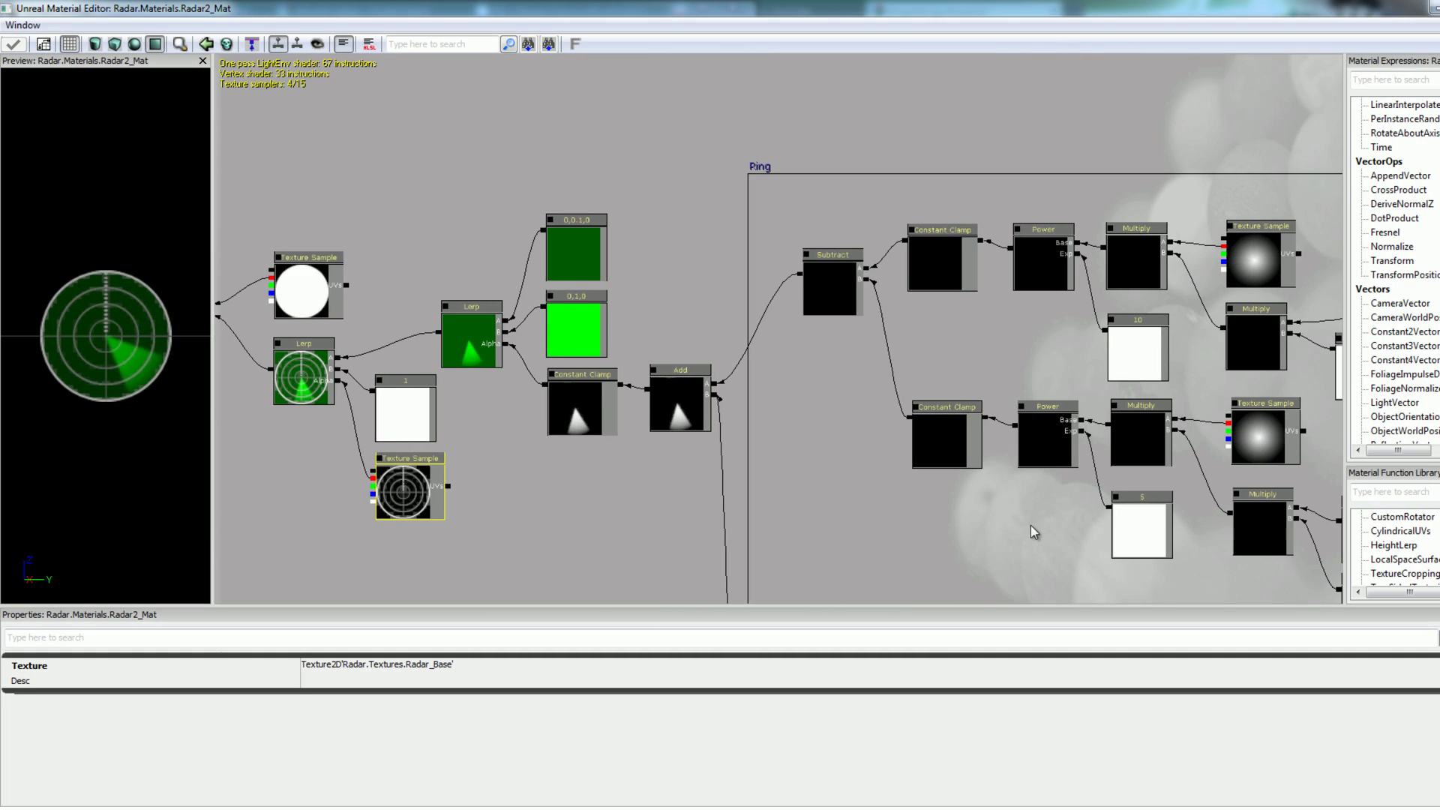
pyautogui.moveTo(1198, 567); pyautogui.dragTo(963, 491)
pyautogui.scroll(-1, 1029, 500)
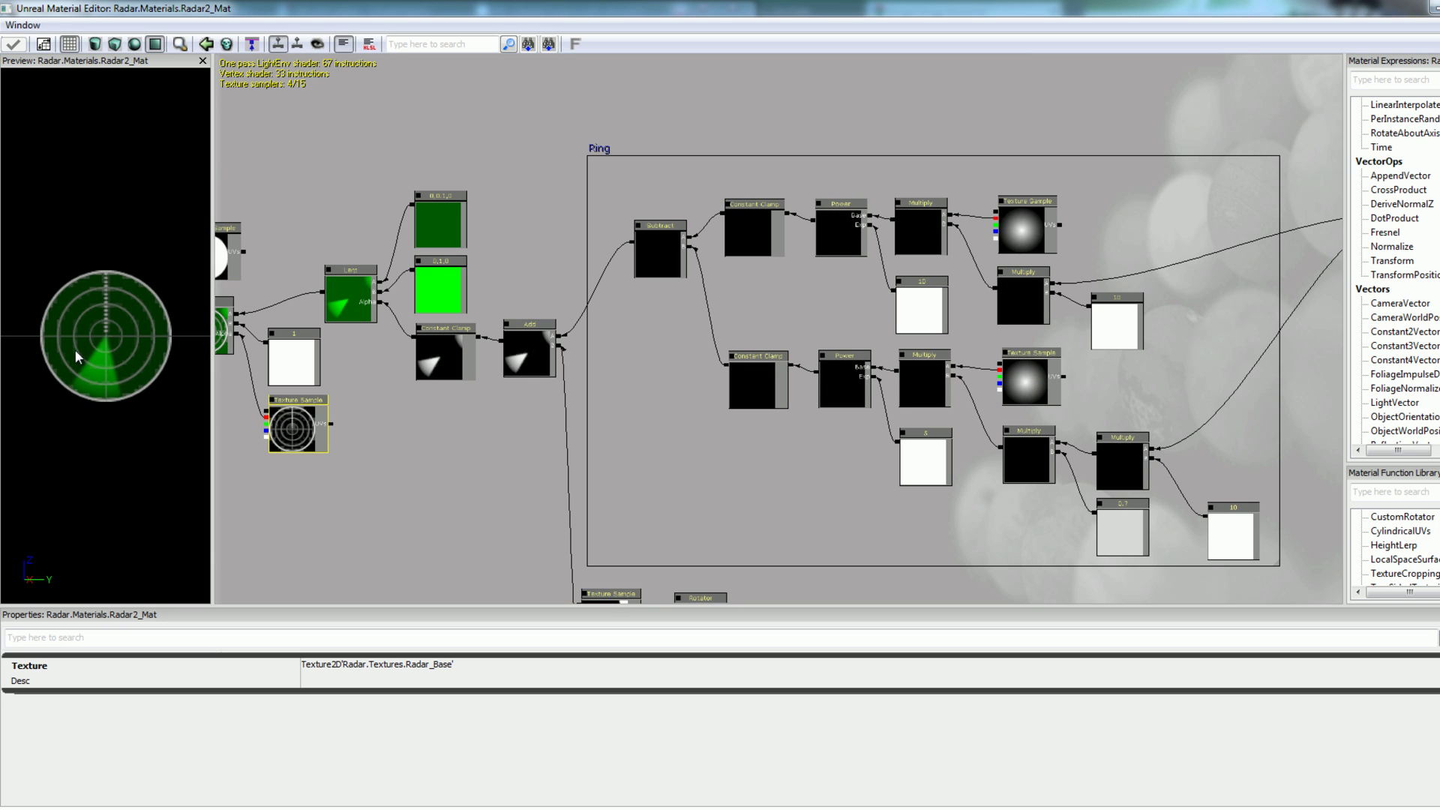
pyautogui.moveTo(97, 330); pyautogui.dragTo(114, 338)
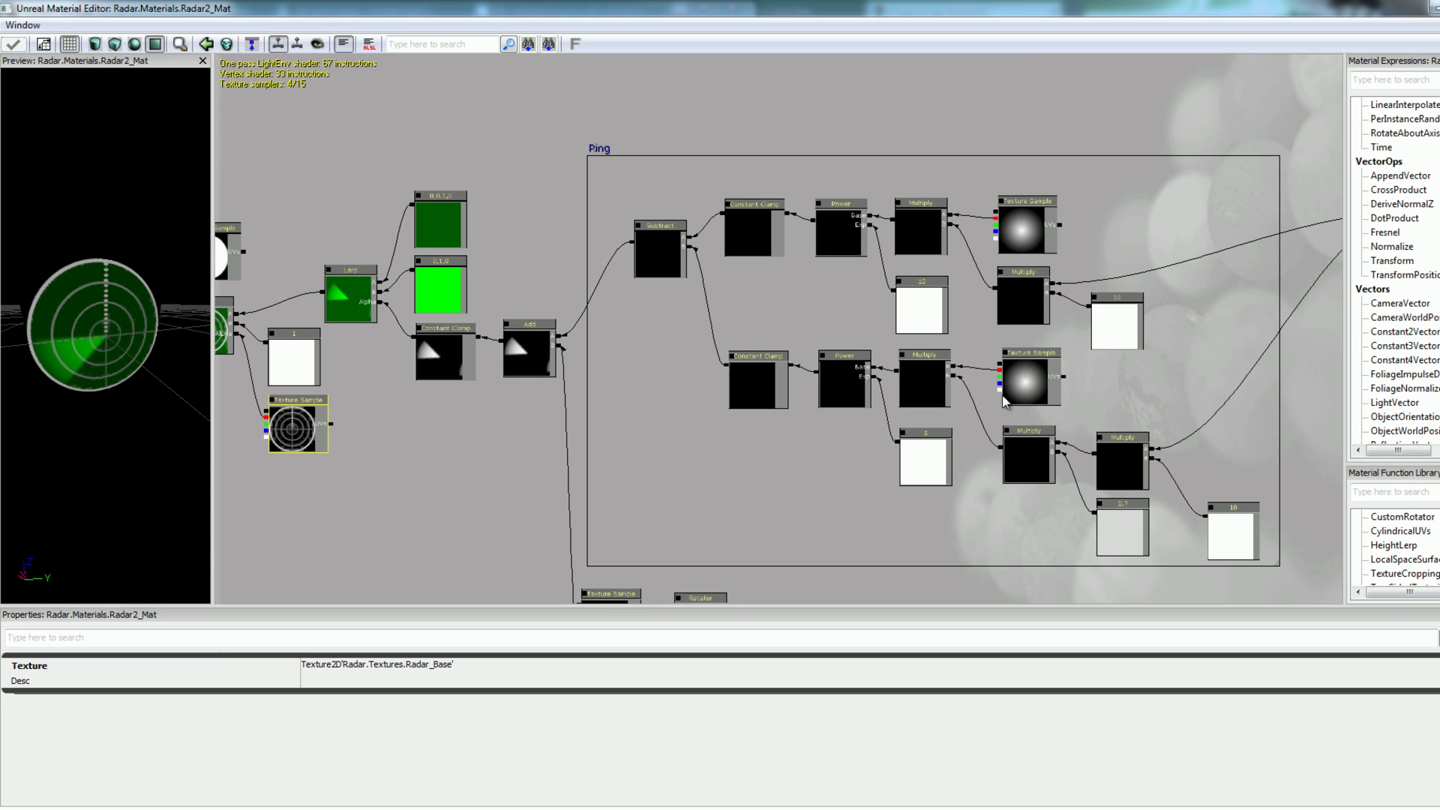
pyautogui.moveTo(1116, 371); pyautogui.dragTo(1114, 369)
pyautogui.moveTo(141, 358)
pyautogui.mouseDown()
pyautogui.moveTo(113, 349)
pyautogui.moveTo(137, 347)
pyautogui.mouseUp()
pyautogui.scroll(2, 141, 358)
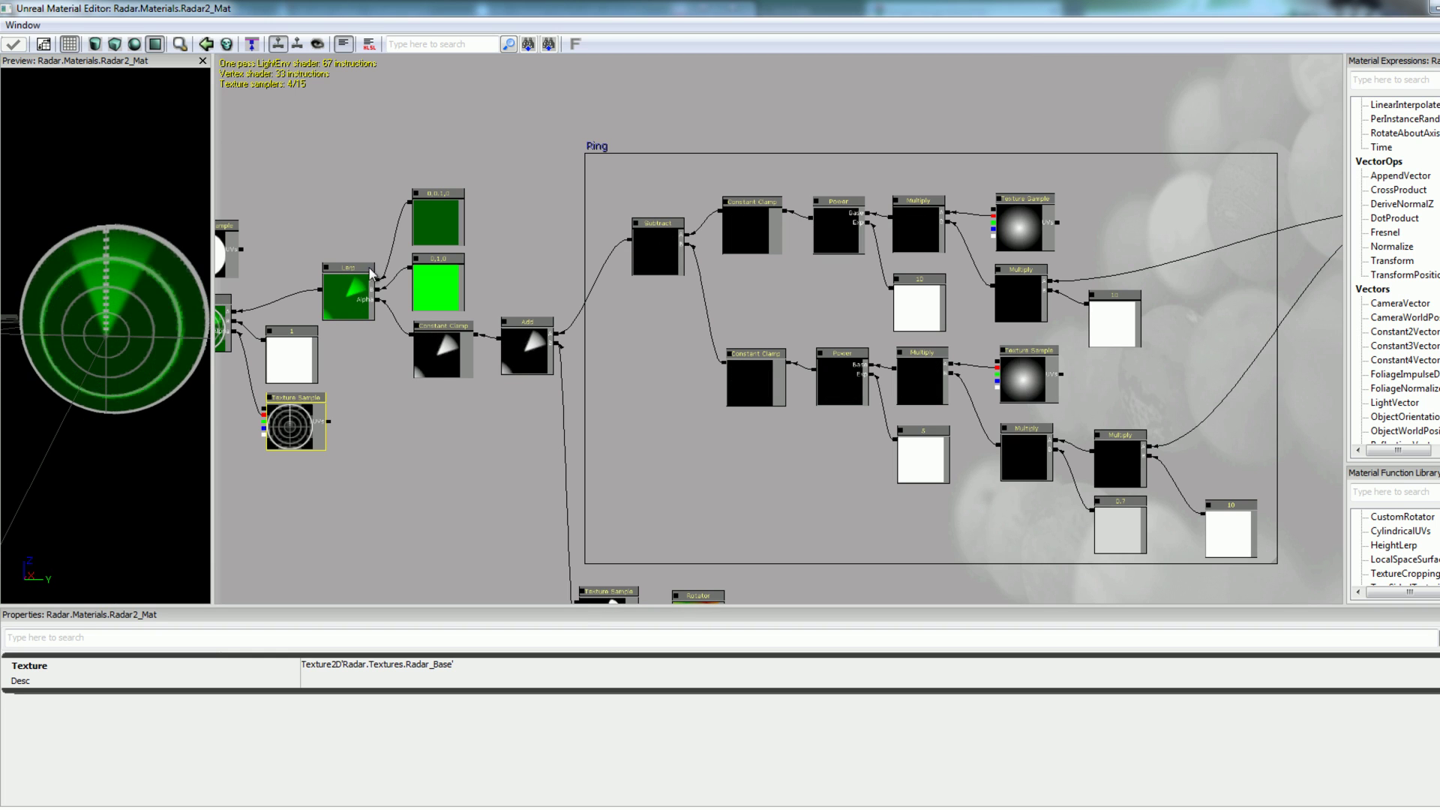
# Set the speed of the Rotator node driving the sweep texture to 0.25.
pyautogui.moveTo(937, 582); pyautogui.dragTo(905, 447)
pyautogui.click(665, 486)
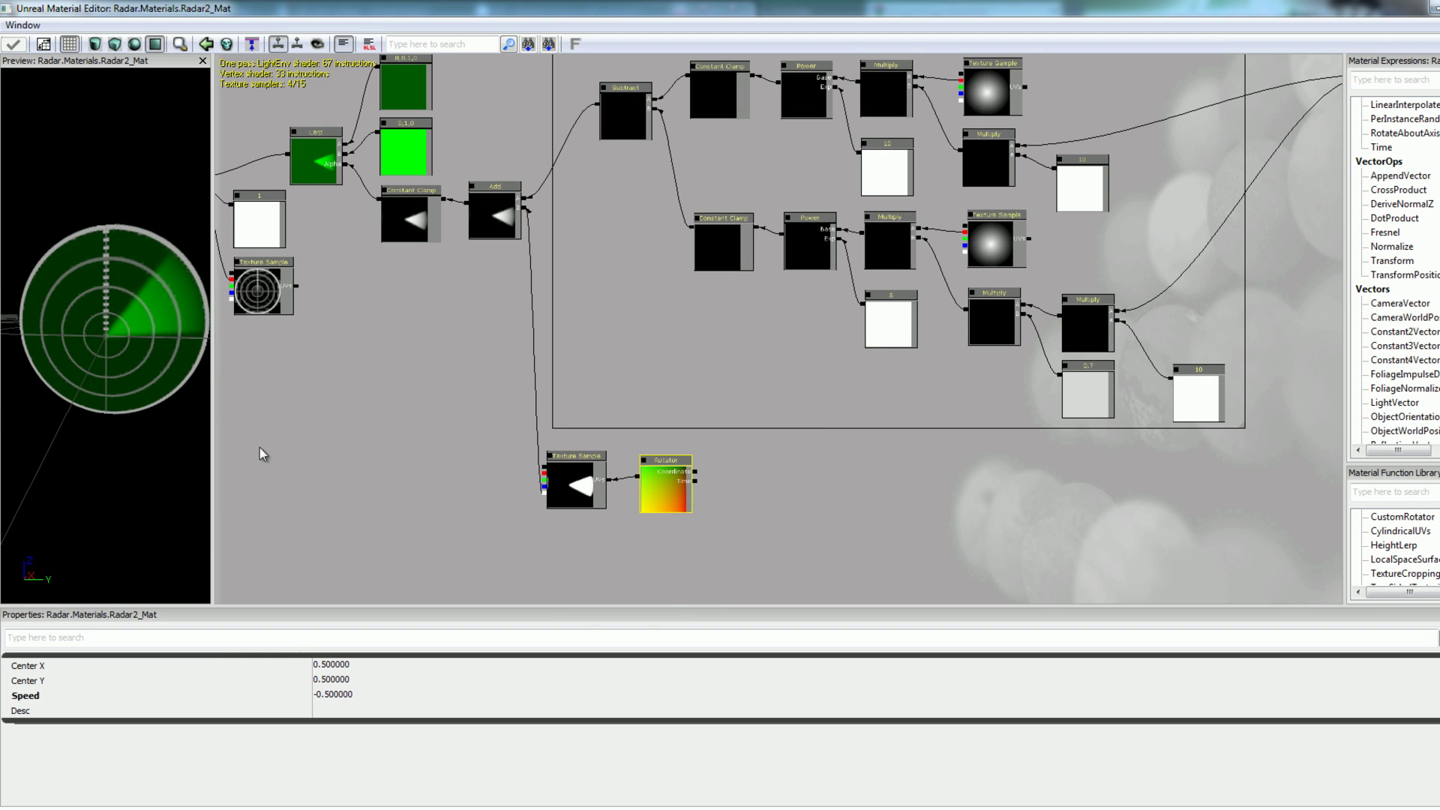
pyautogui.click(394, 698)
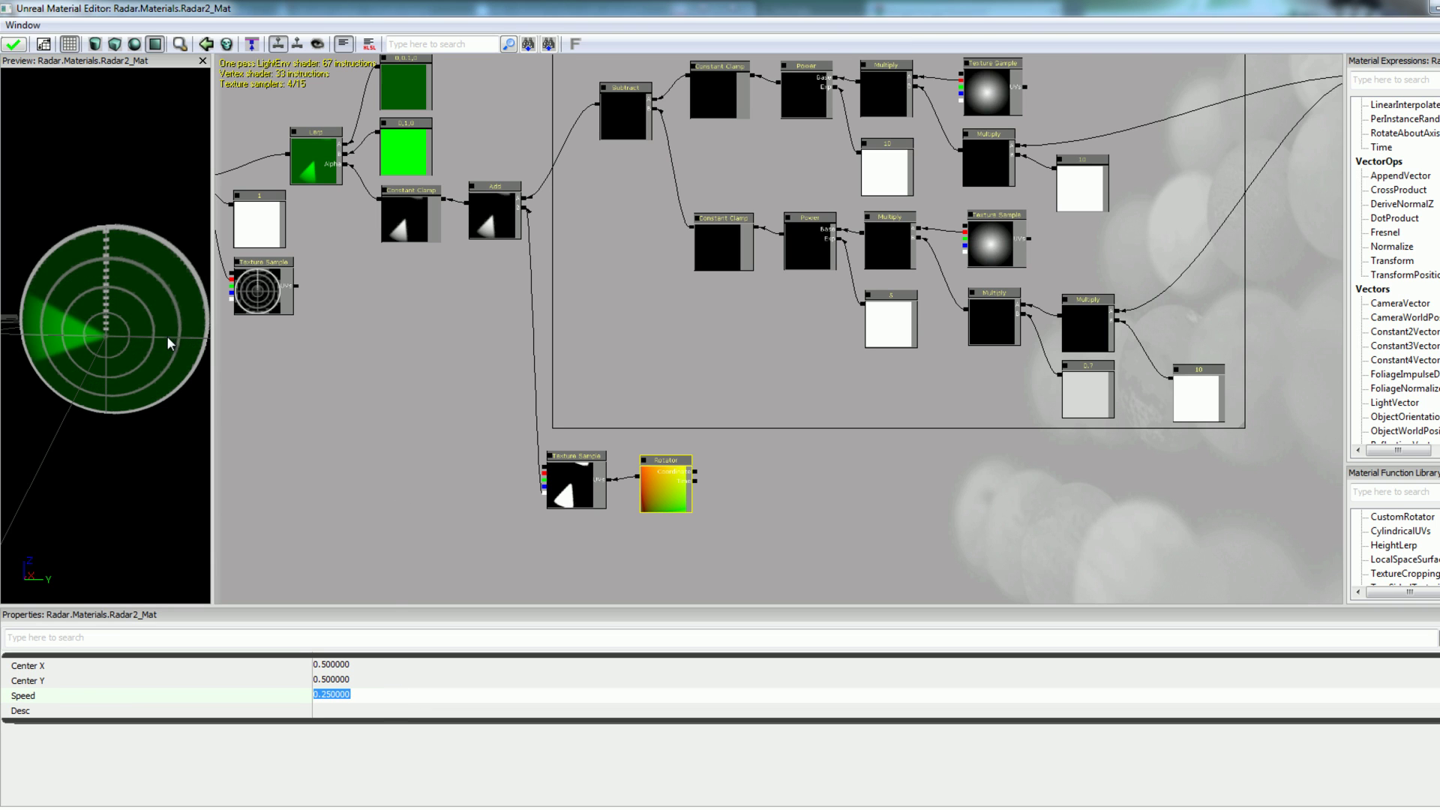
# Set the period of the Cosine node in the Graph group to 10.
pyautogui.moveTo(953, 408); pyautogui.dragTo(632, 418)
pyautogui.click(1069, 364)
pyautogui.moveTo(1057, 360); pyautogui.dragTo(859, 459)
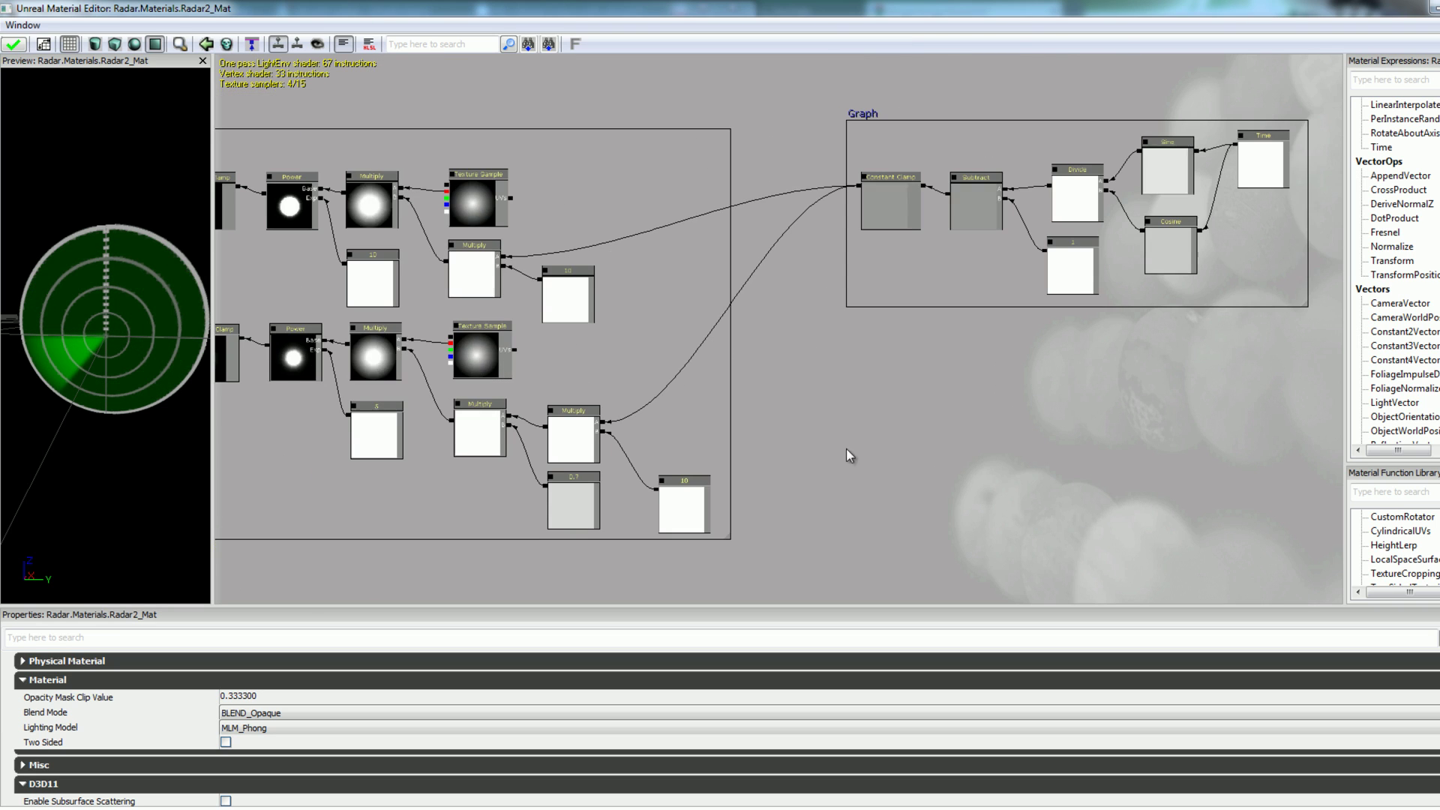
pyautogui.scroll(3, 1001, 370)
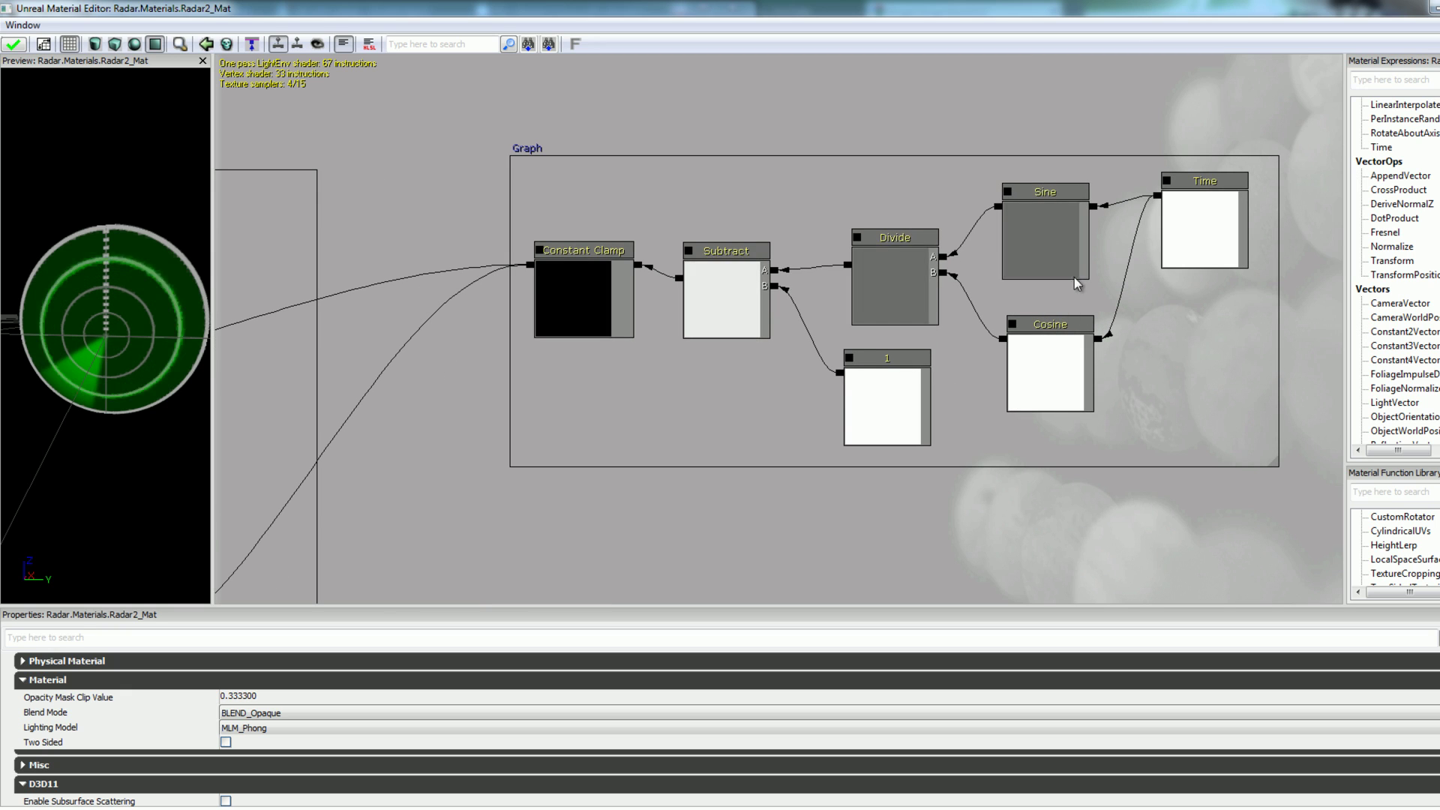
pyautogui.click(1042, 253)
pyautogui.click(900, 306)
pyautogui.click(1032, 351)
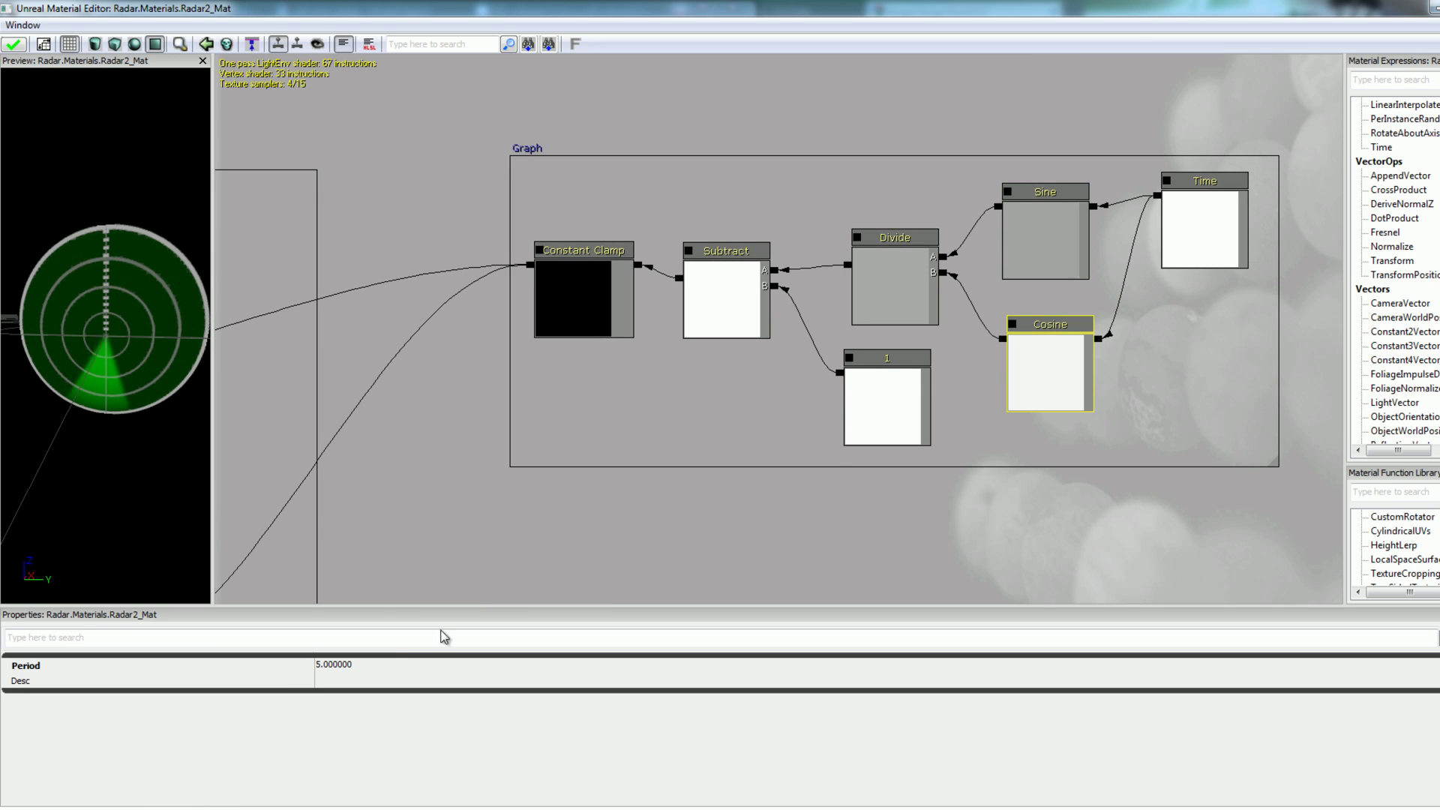
pyautogui.click(375, 667)
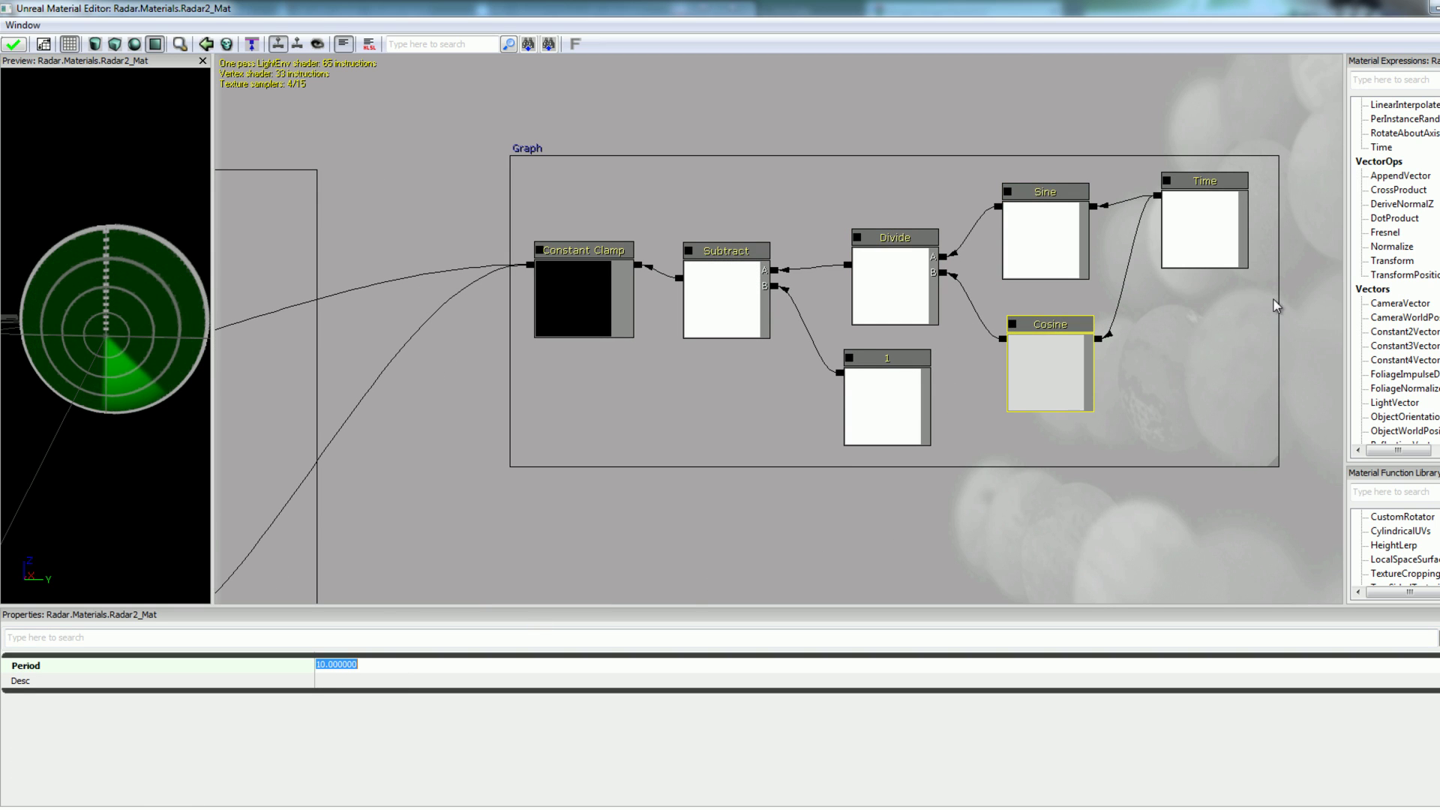
# Set the period of the Sine node in the Graph group to 10.
pyautogui.click(1047, 225)
pyautogui.click(418, 666)
pyautogui.write('1')
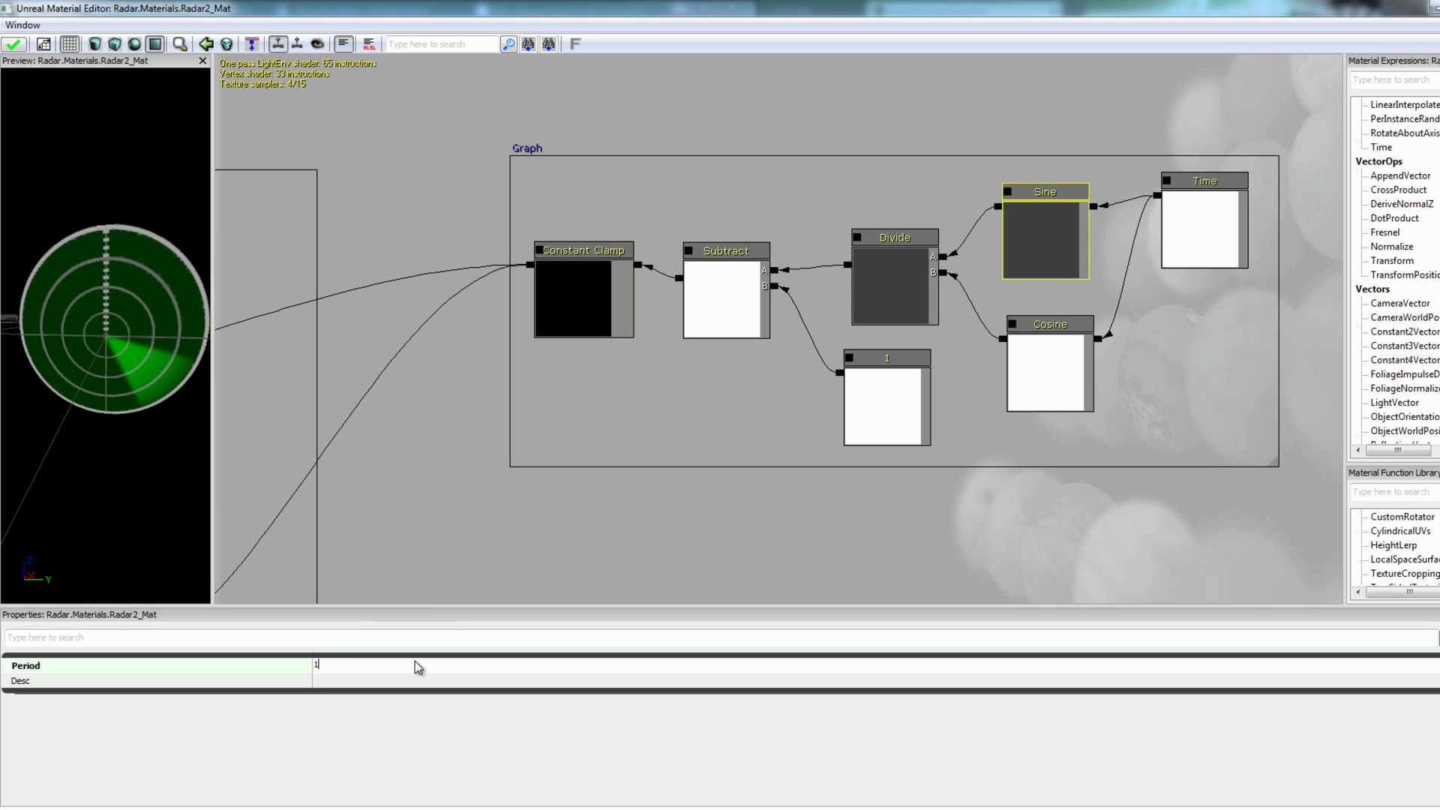
pyautogui.write('0')
pyautogui.press('Return')
# Open the R value of the constant feeding the Graph group's Subtract node and deselect it.
pyautogui.click(864, 403)
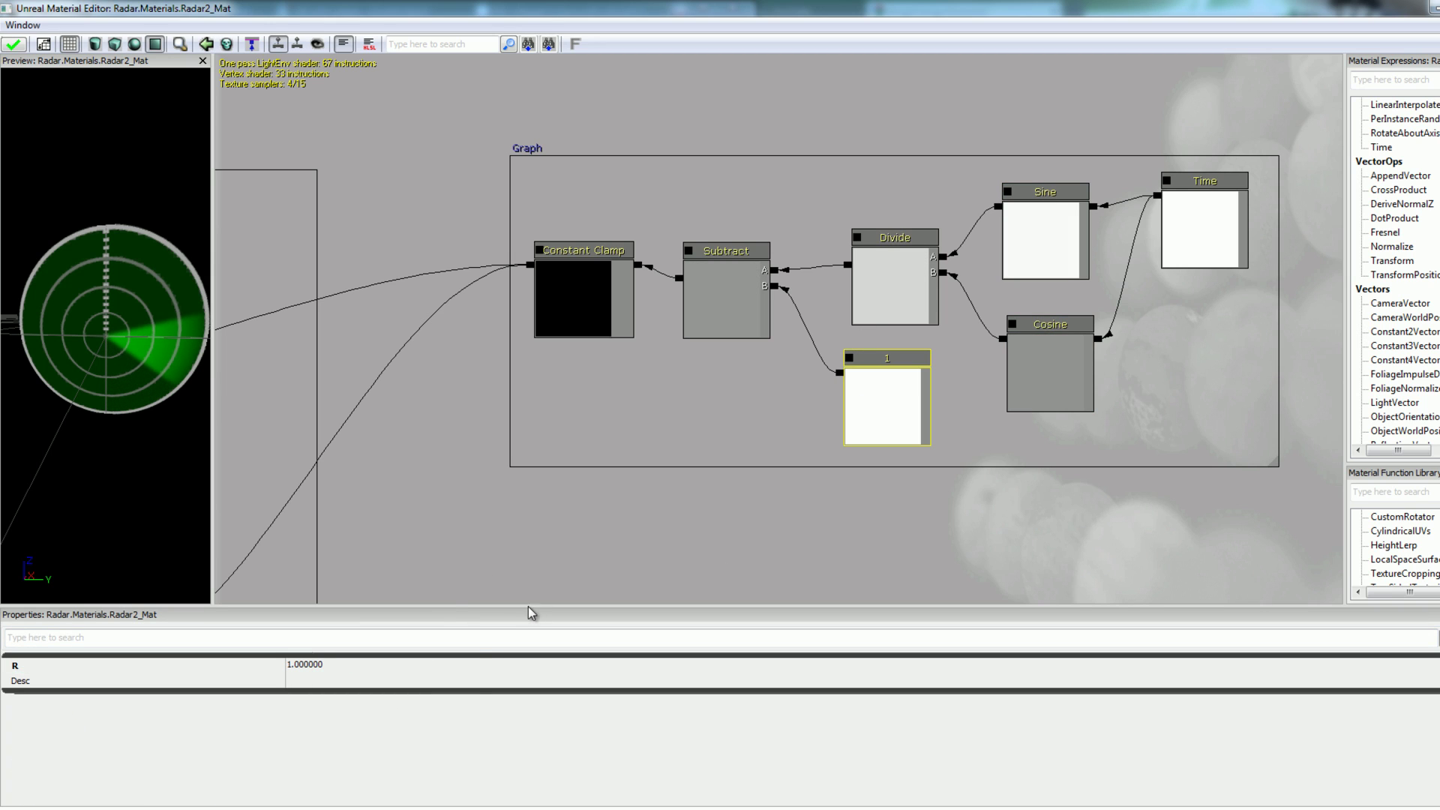
pyautogui.click(477, 673)
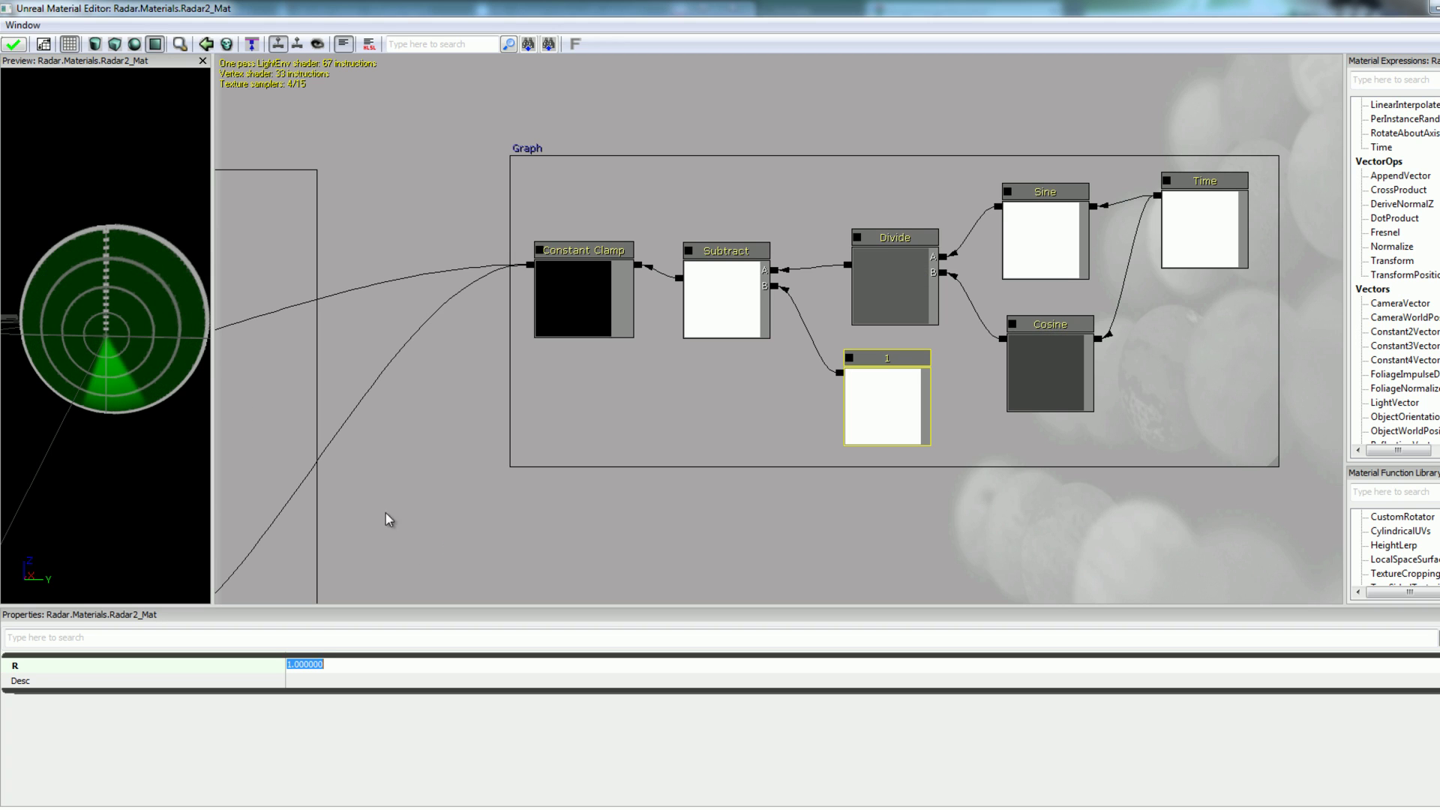
pyautogui.click(381, 320)
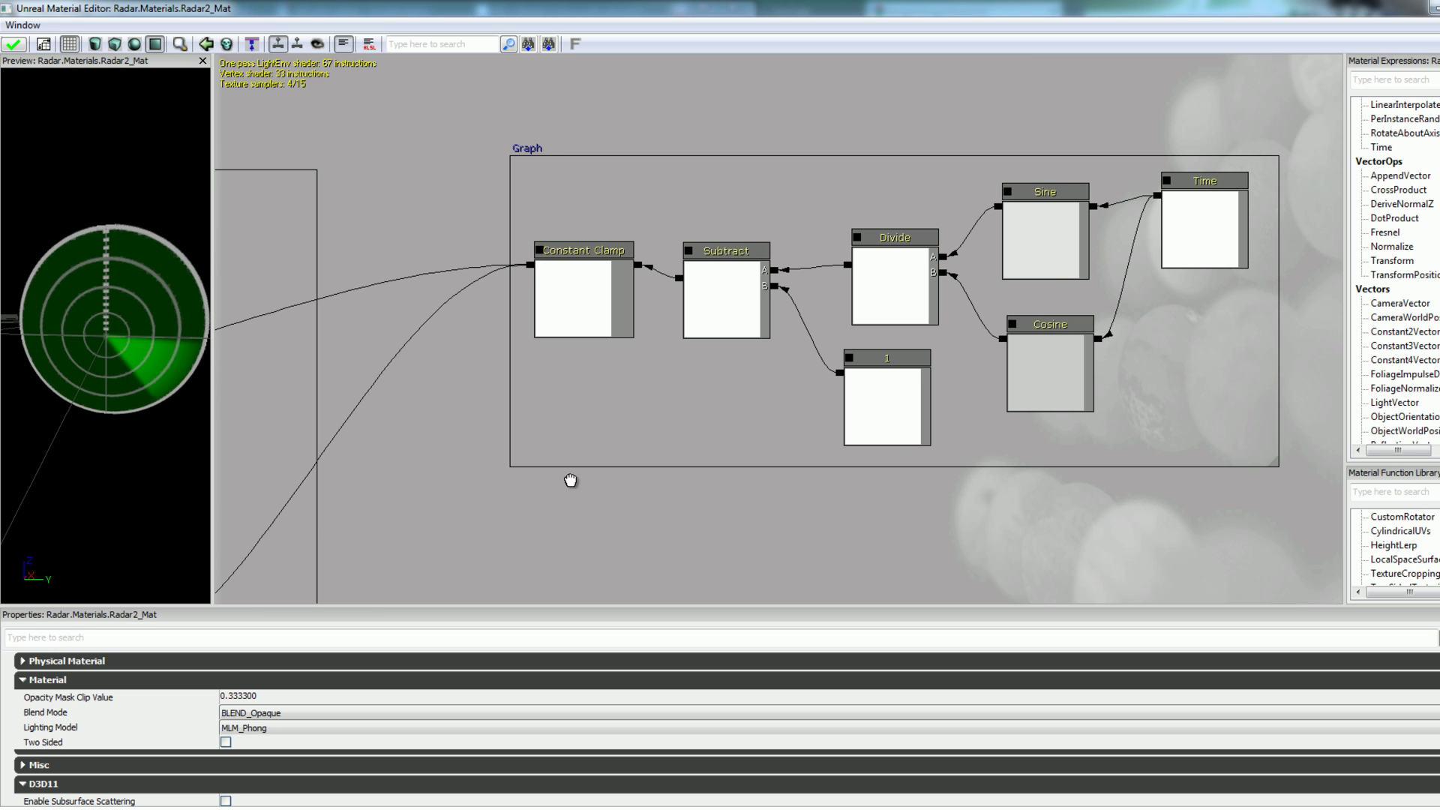
# Try a value of 0.5 for the constant scaling the Ping group's lower radial gradient branch.
pyautogui.moveTo(571, 480); pyautogui.dragTo(642, 466)
pyautogui.scroll(-3, 540, 439)
pyautogui.moveTo(765, 435); pyautogui.dragTo(913, 341)
pyautogui.scroll(-1, 737, 385)
pyautogui.moveTo(672, 379); pyautogui.dragTo(859, 378)
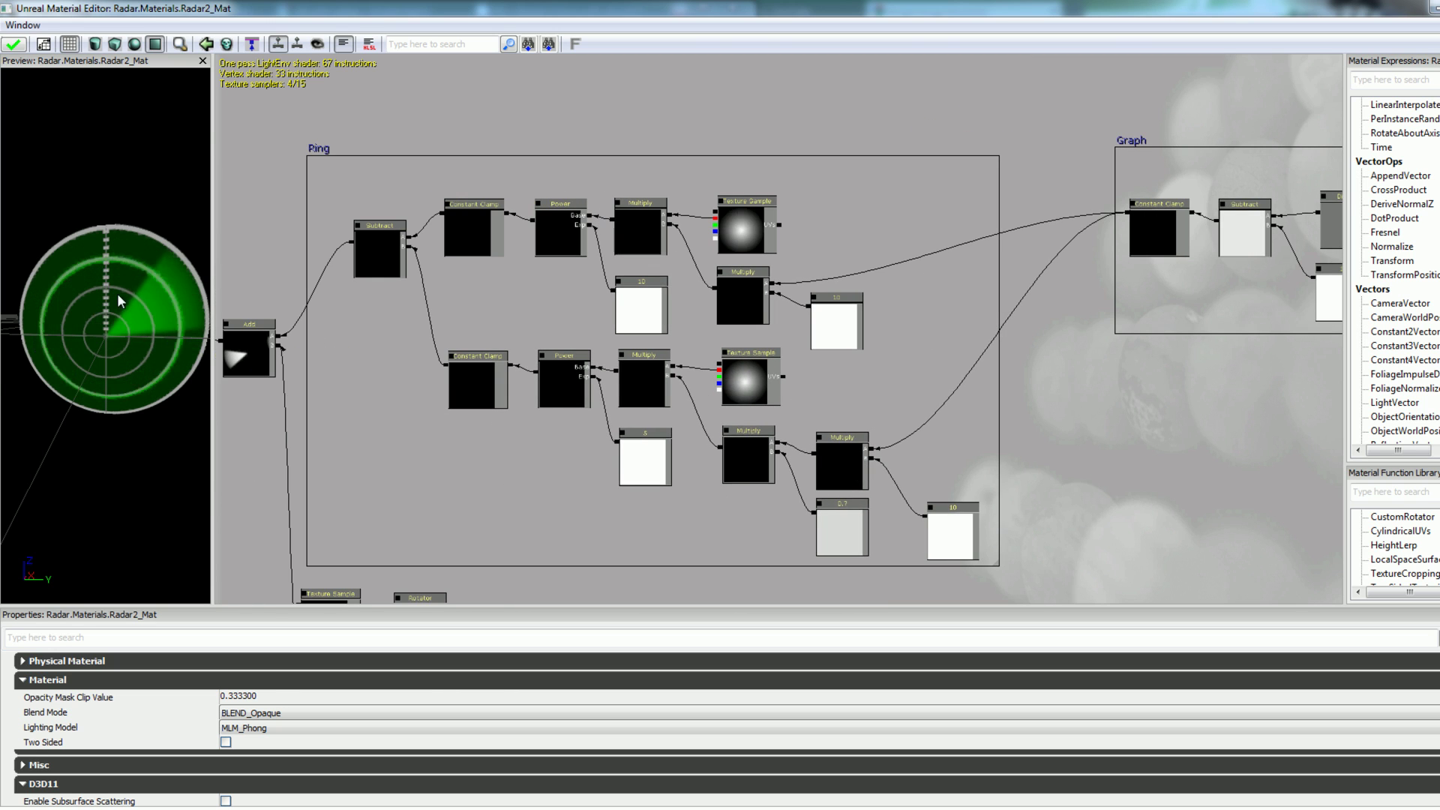
pyautogui.scroll(3, 872, 420)
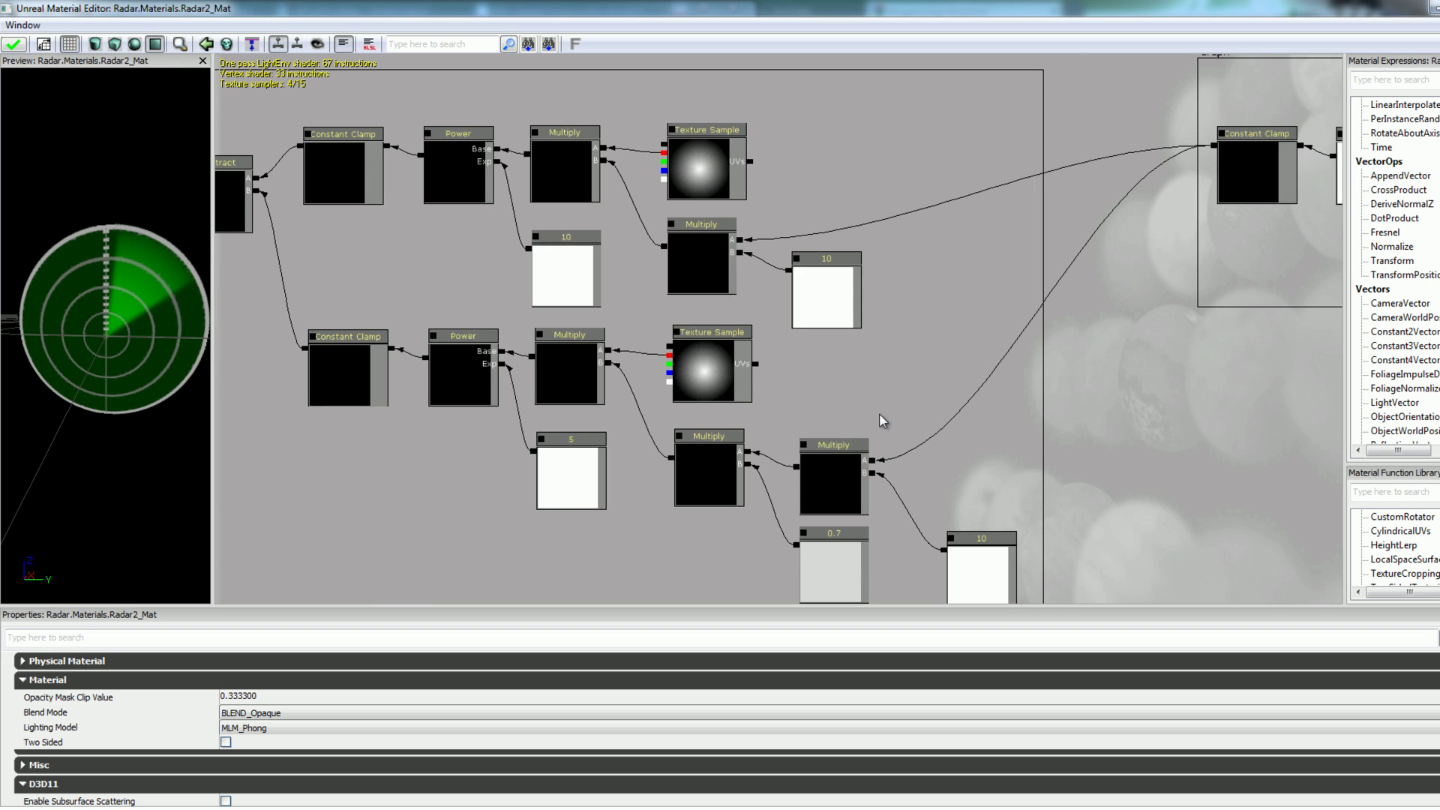
pyautogui.click(840, 507)
pyautogui.click(553, 664)
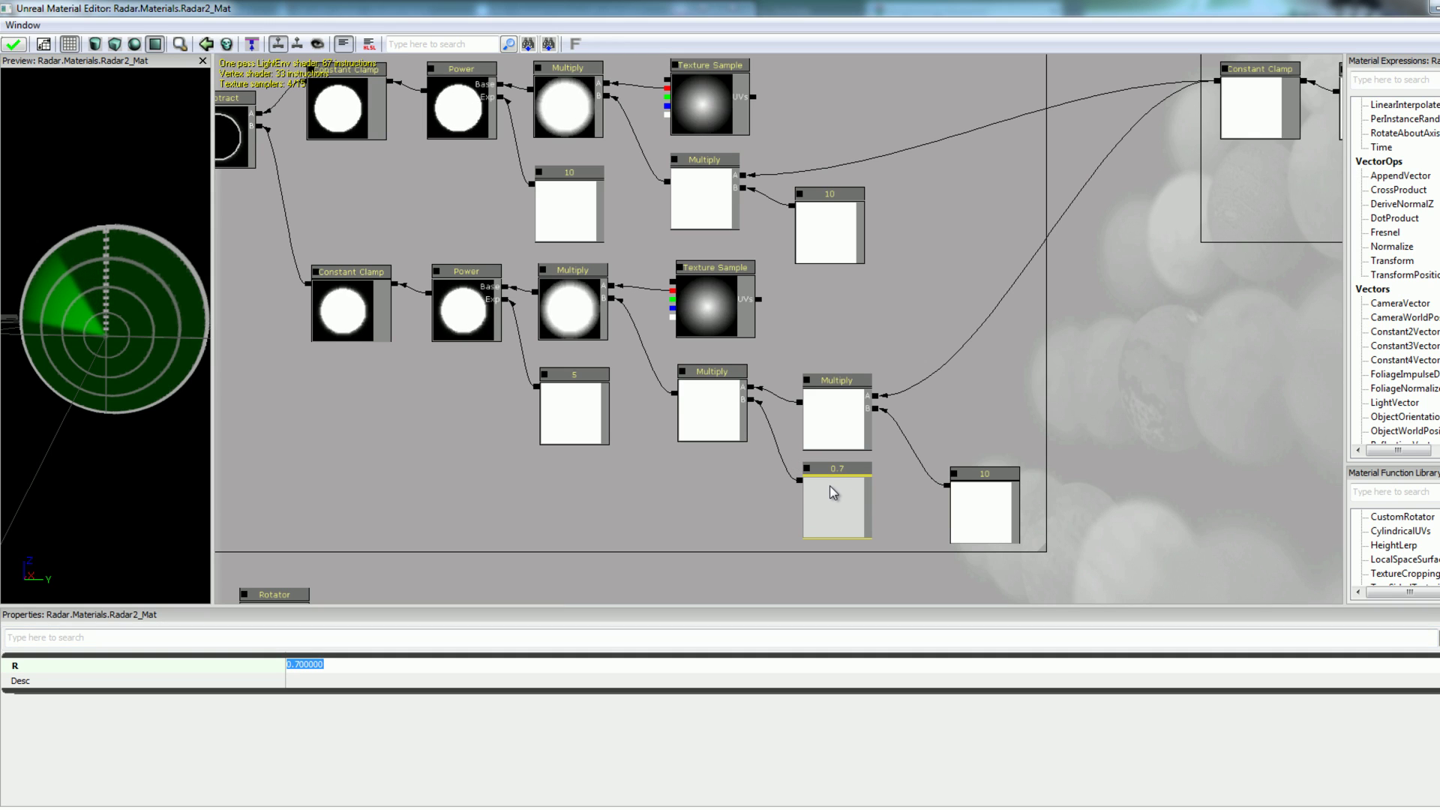
pyautogui.write('.5')
pyautogui.press('Return')
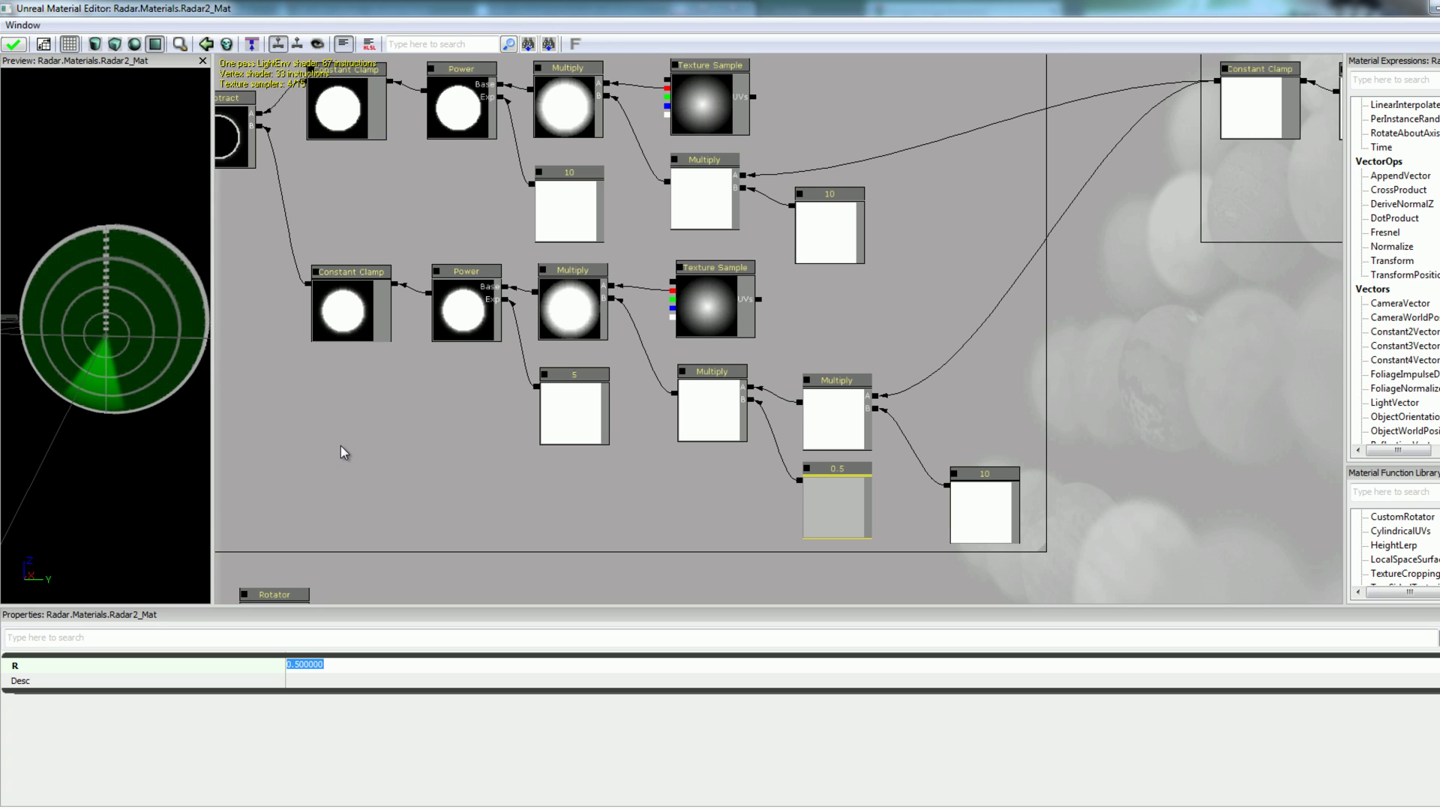
# Try 0.2 for the lower Ping branch's scaling constant and set it back to 0.7.
pyautogui.write('.2')
pyautogui.press('Return')
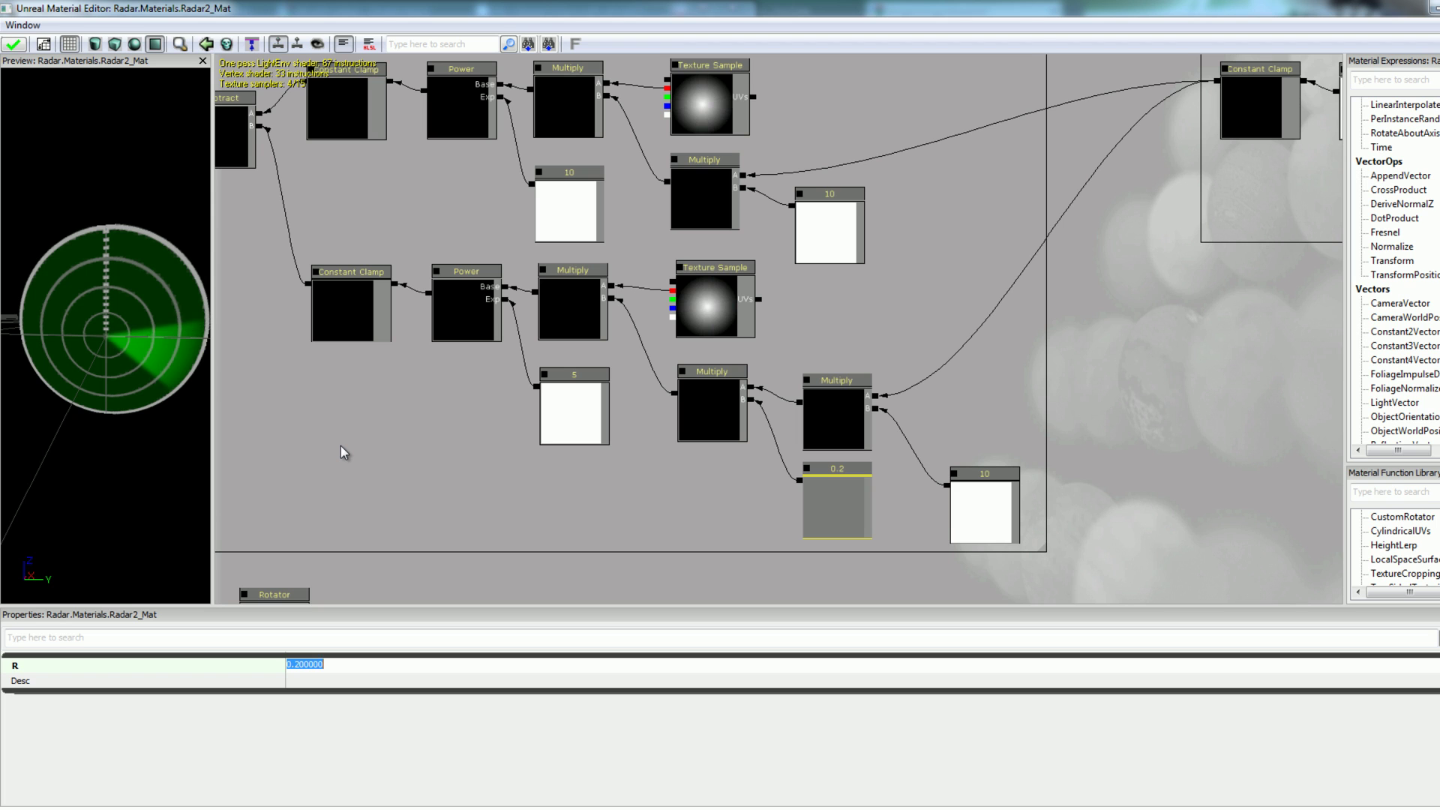
pyautogui.write('.7')
pyautogui.press('Return')
pyautogui.click(352, 435)
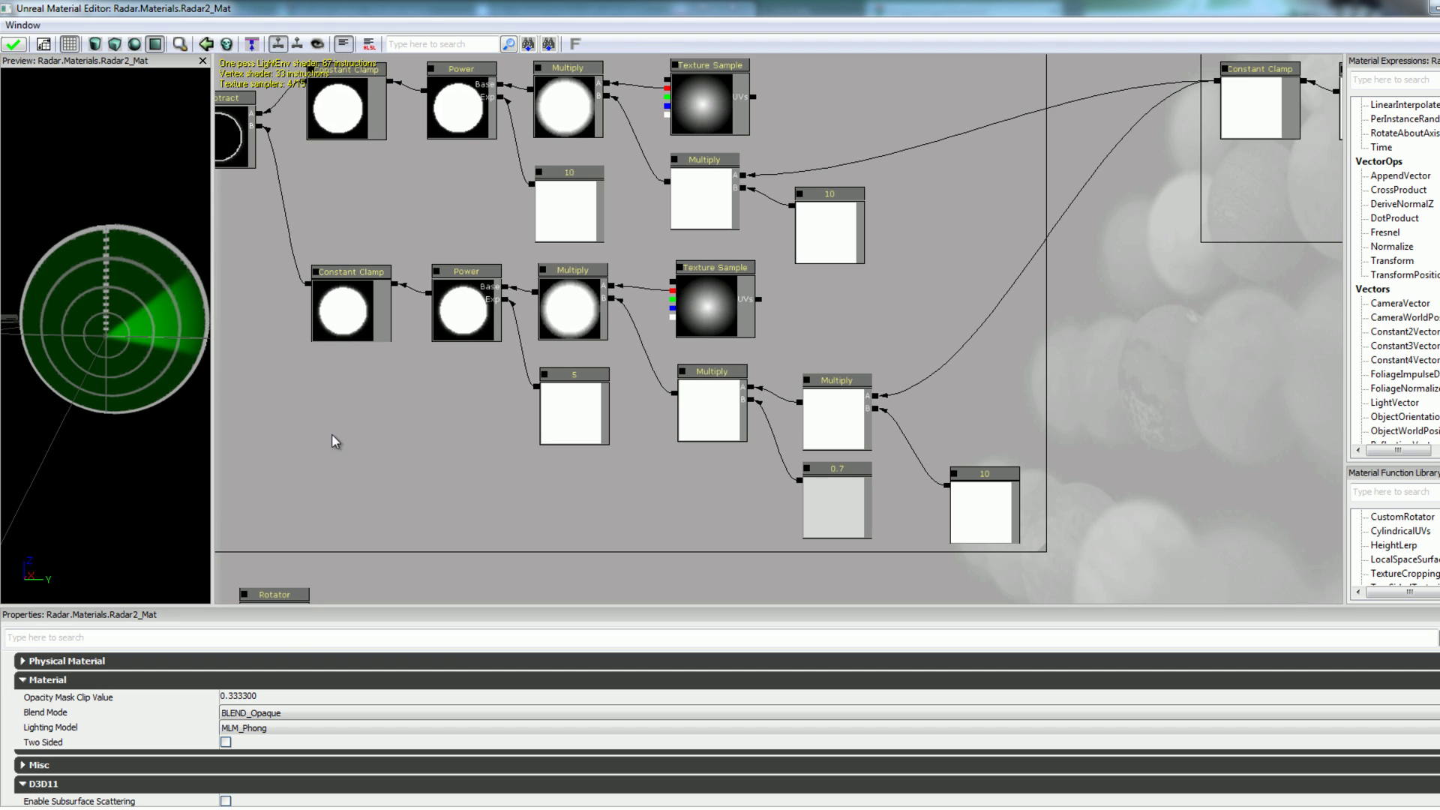
# Review the node chain from the Ping group through the Add and Lerp nodes to the material's Diffuse input.
pyautogui.scroll(-5, 332, 434)
pyautogui.moveTo(331, 434); pyautogui.dragTo(611, 463)
pyautogui.moveTo(463, 420); pyautogui.dragTo(736, 370)
pyautogui.scroll(5, 736, 371)
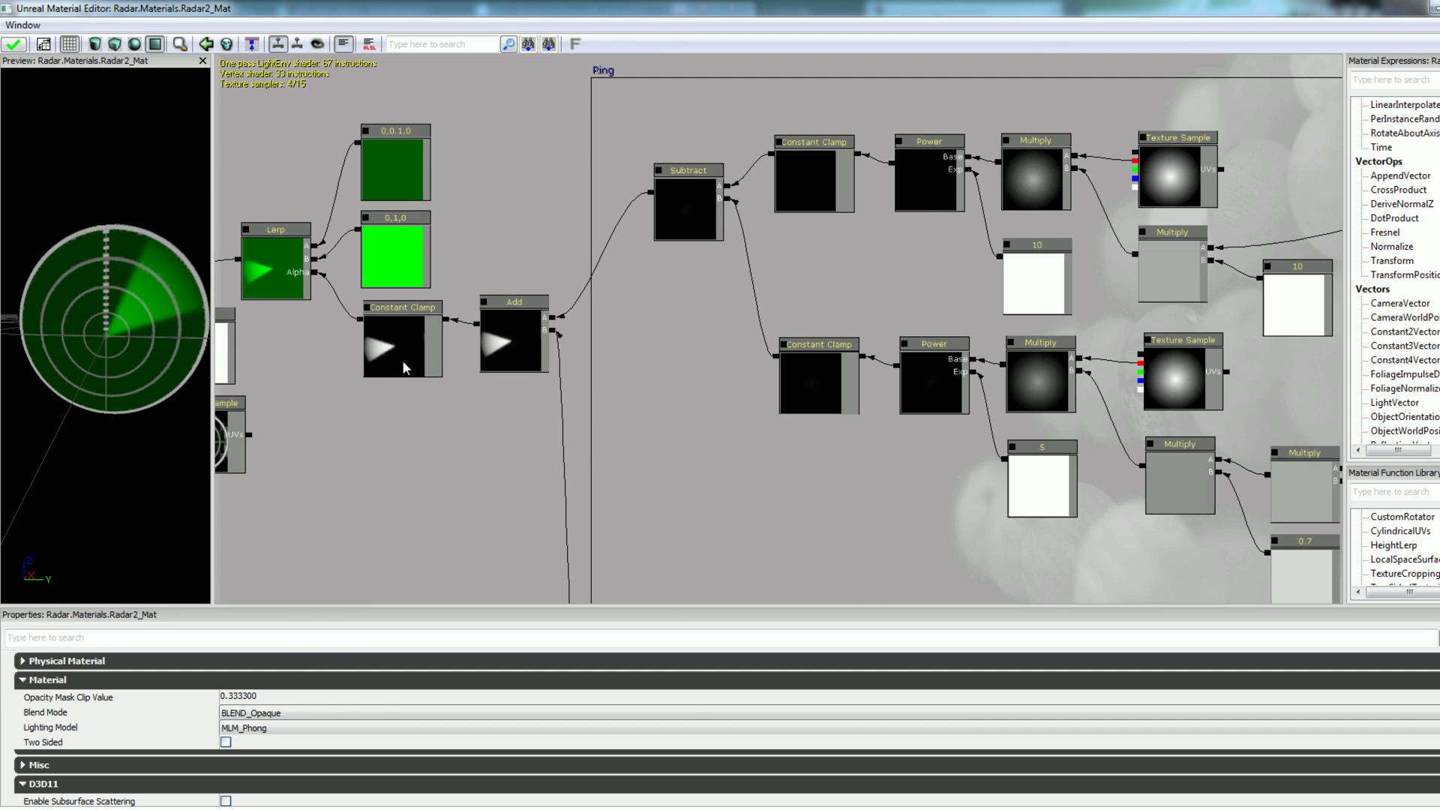
pyautogui.moveTo(299, 384); pyautogui.dragTo(587, 447)
pyautogui.click(482, 413)
pyautogui.moveTo(314, 439); pyautogui.dragTo(496, 441)
pyautogui.click(496, 441)
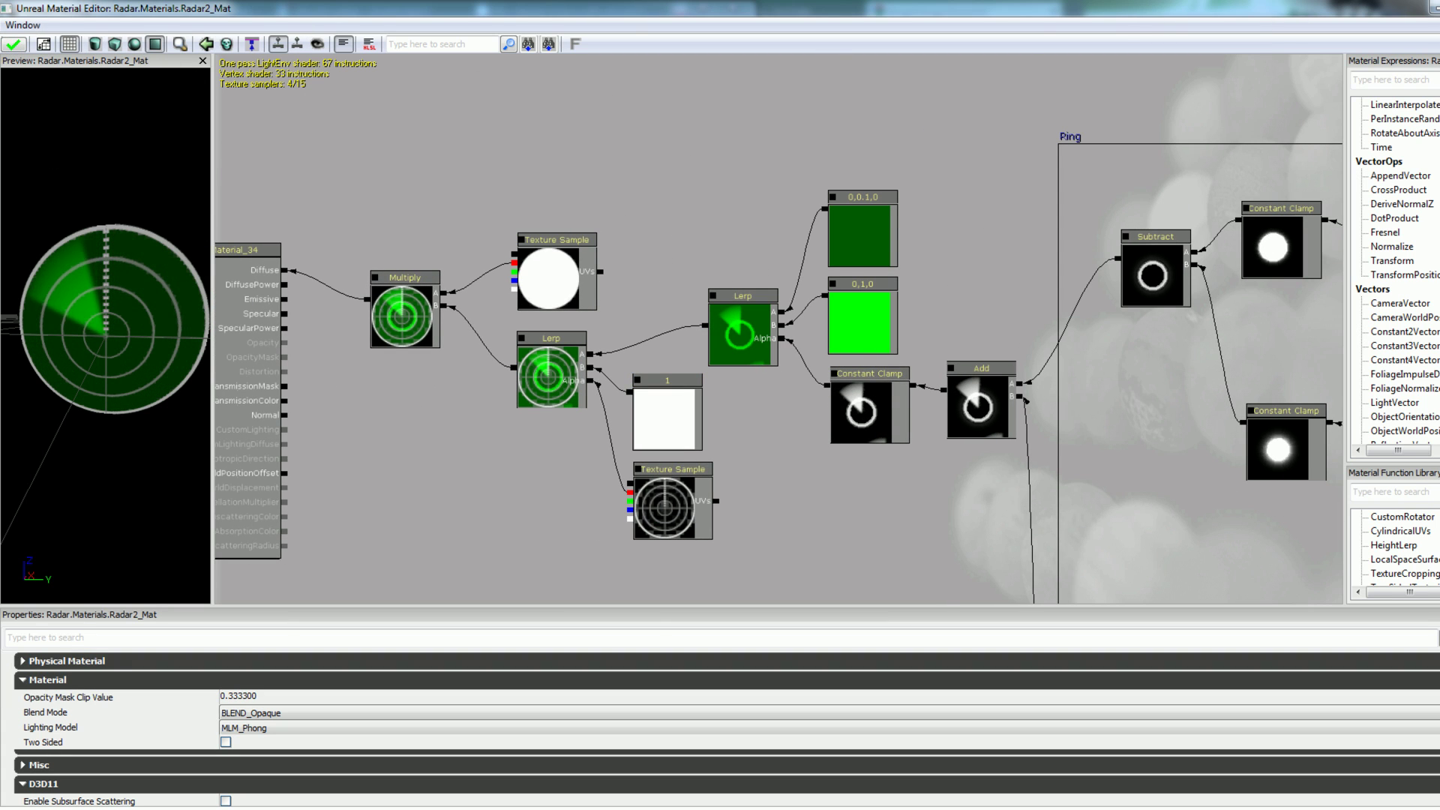
# Close the Material Editor and apply the changes to the original Radar2_Mat material.
pyautogui.click(1438, 6)
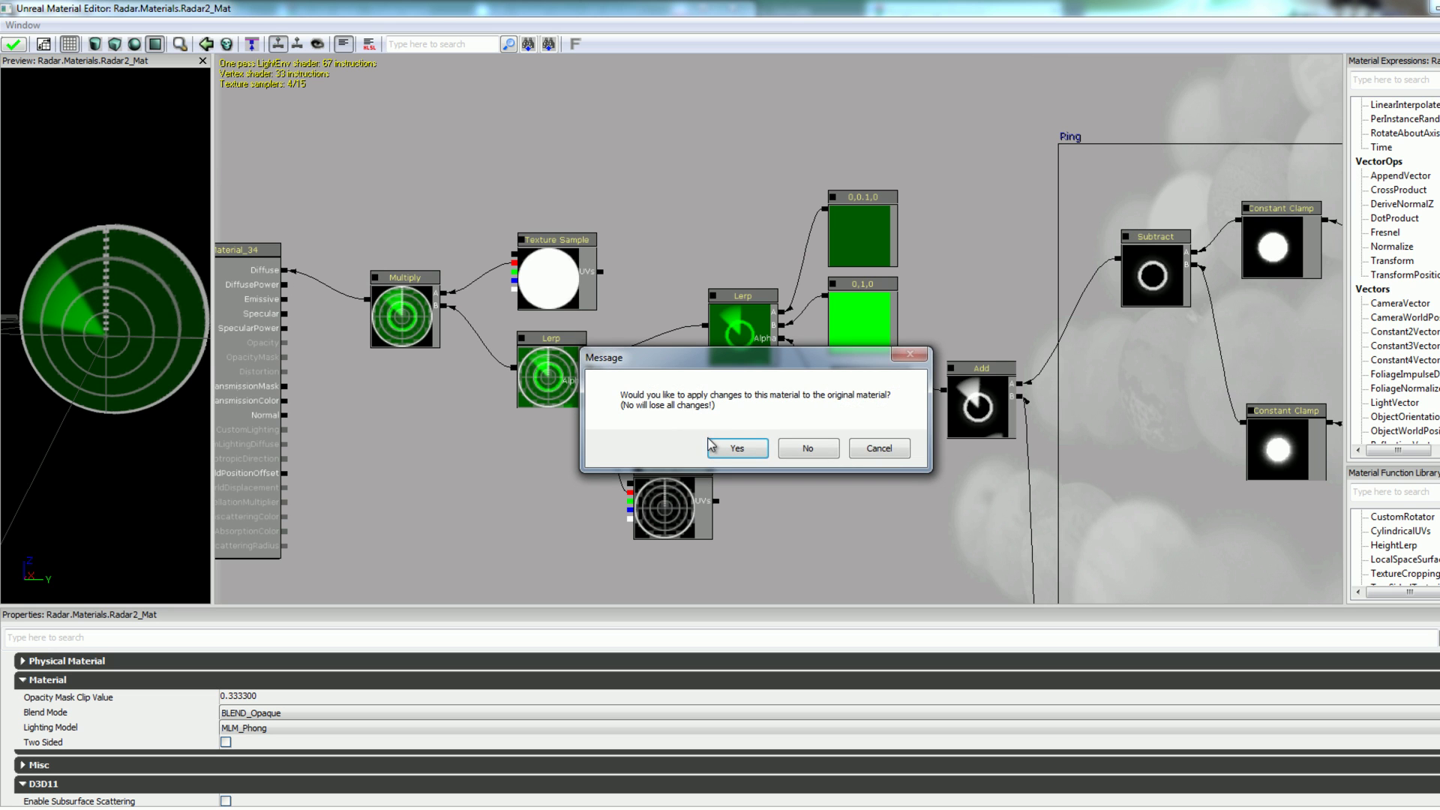
pyautogui.click(713, 444)
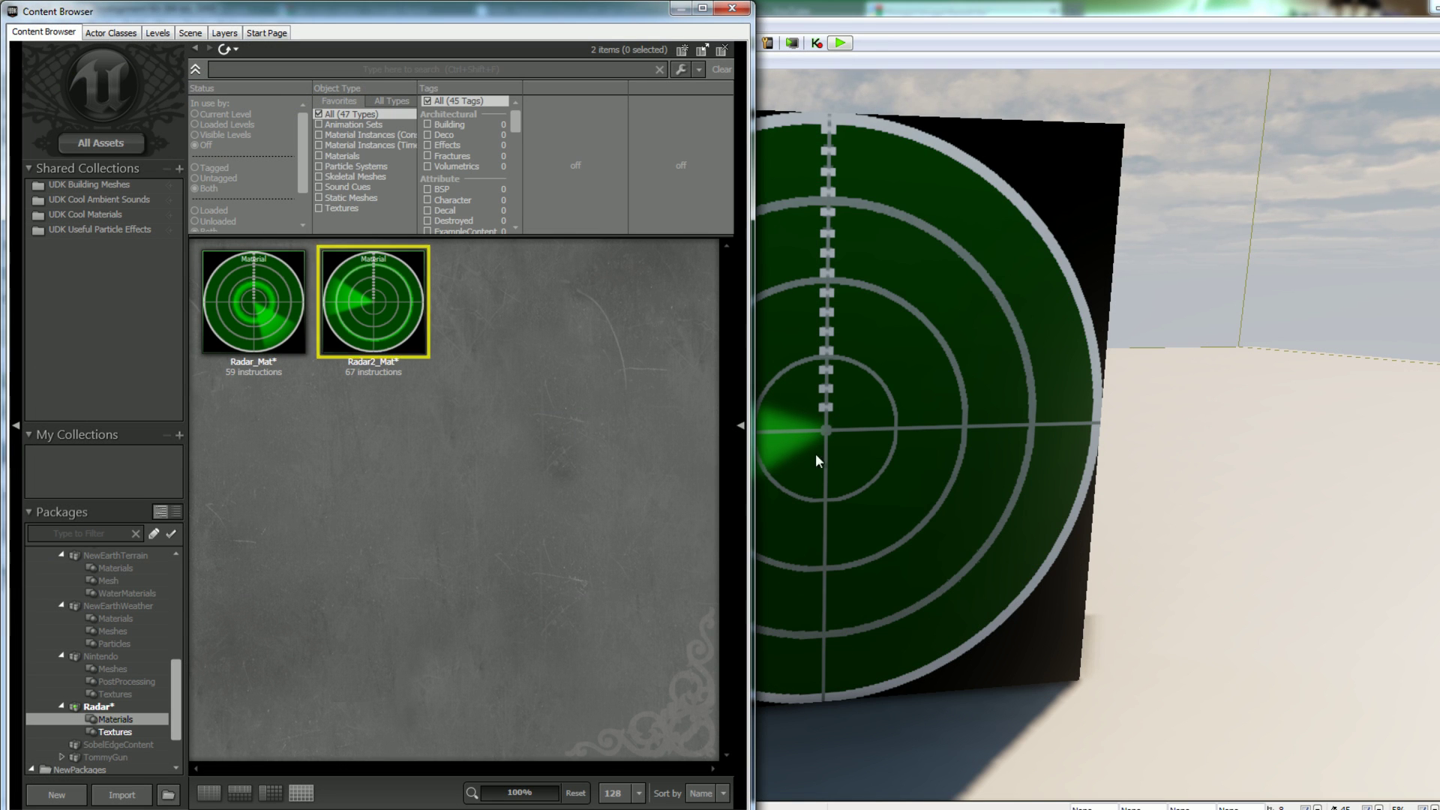